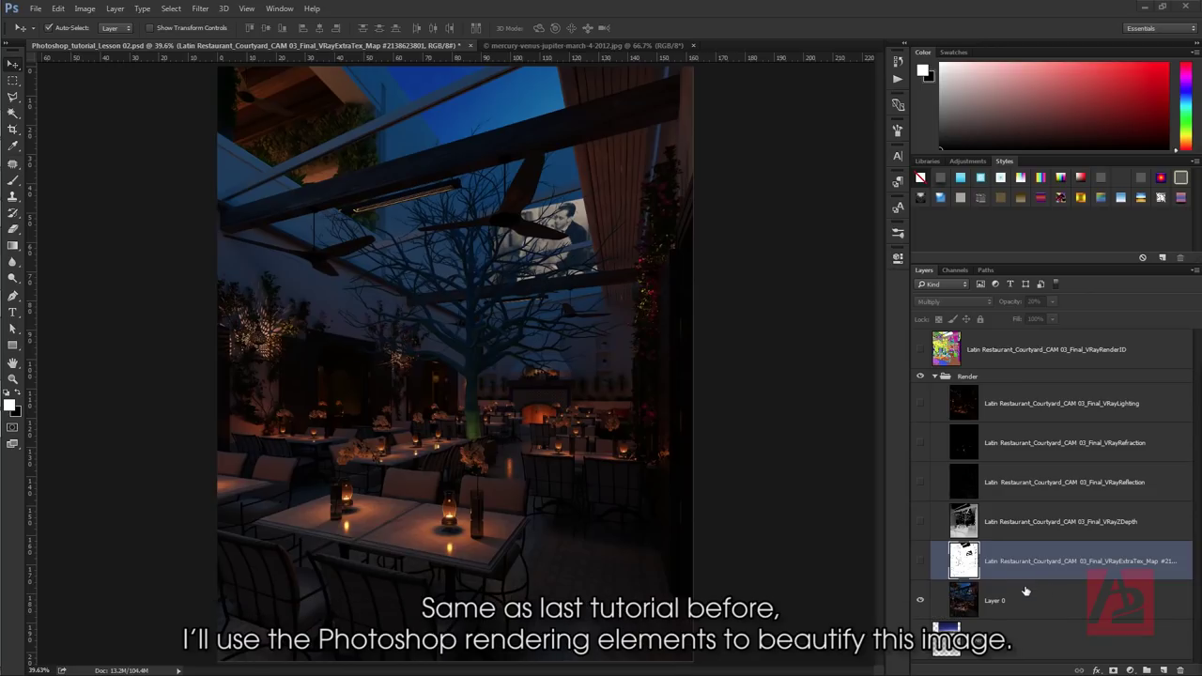
- Make the VRayExtraTex, VRayZDepth, VRayReflection and VRayRefraction layers in the Render group visible
{"action": "left_click", "coordinate": [920, 561]}
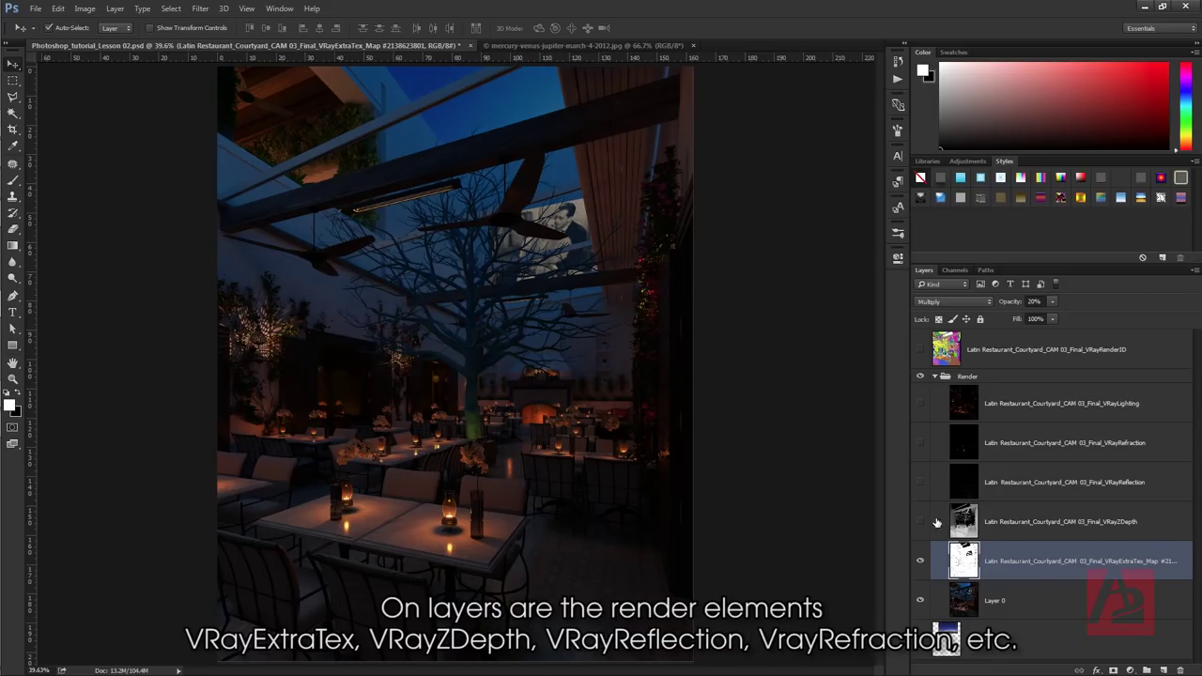
{"action": "left_click", "coordinate": [919, 522]}
{"action": "left_click", "coordinate": [1047, 521]}
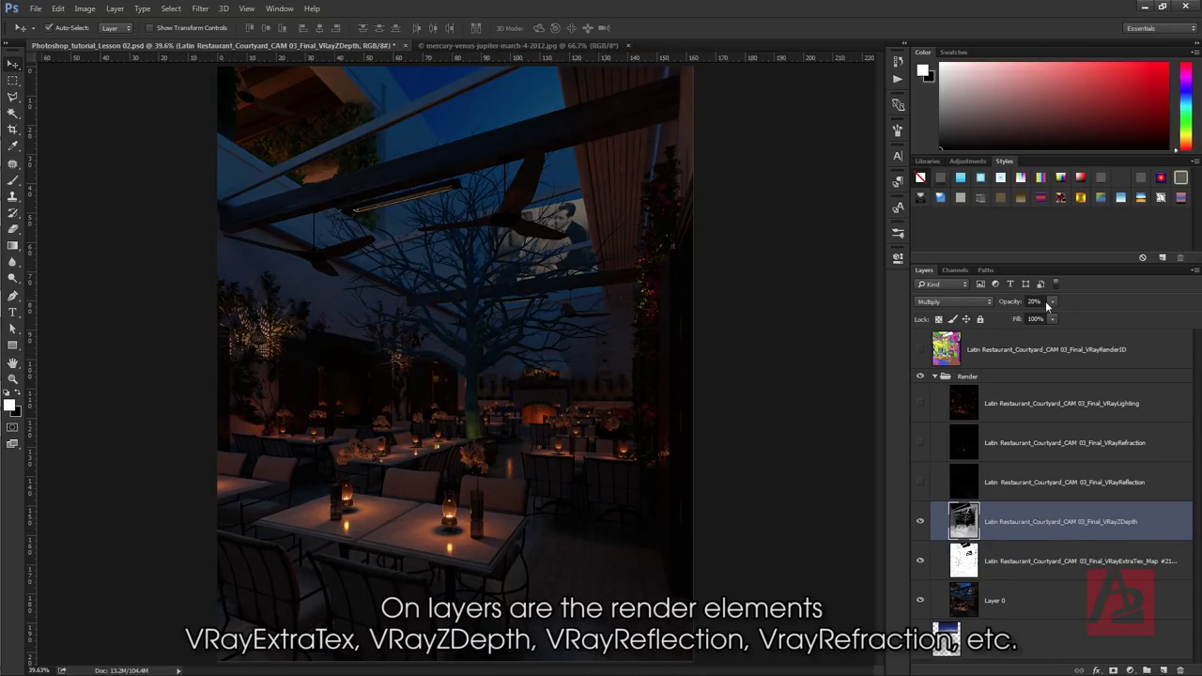
{"action": "left_click", "coordinate": [1017, 573]}
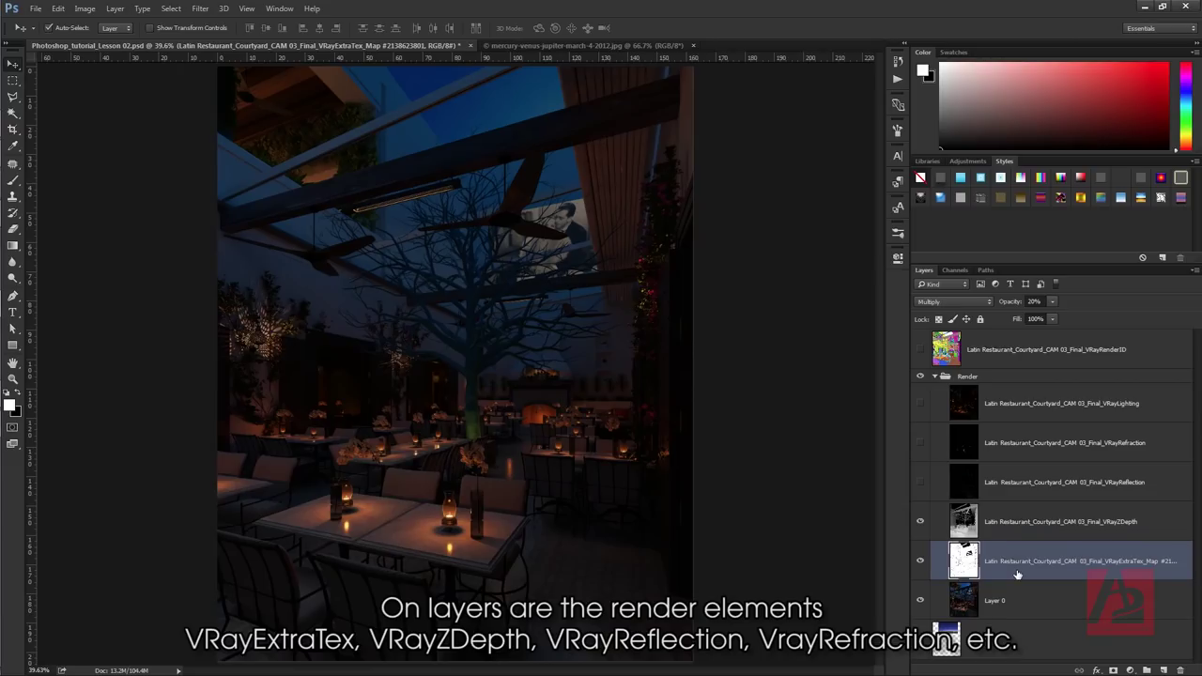
{"action": "left_click", "coordinate": [1011, 489]}
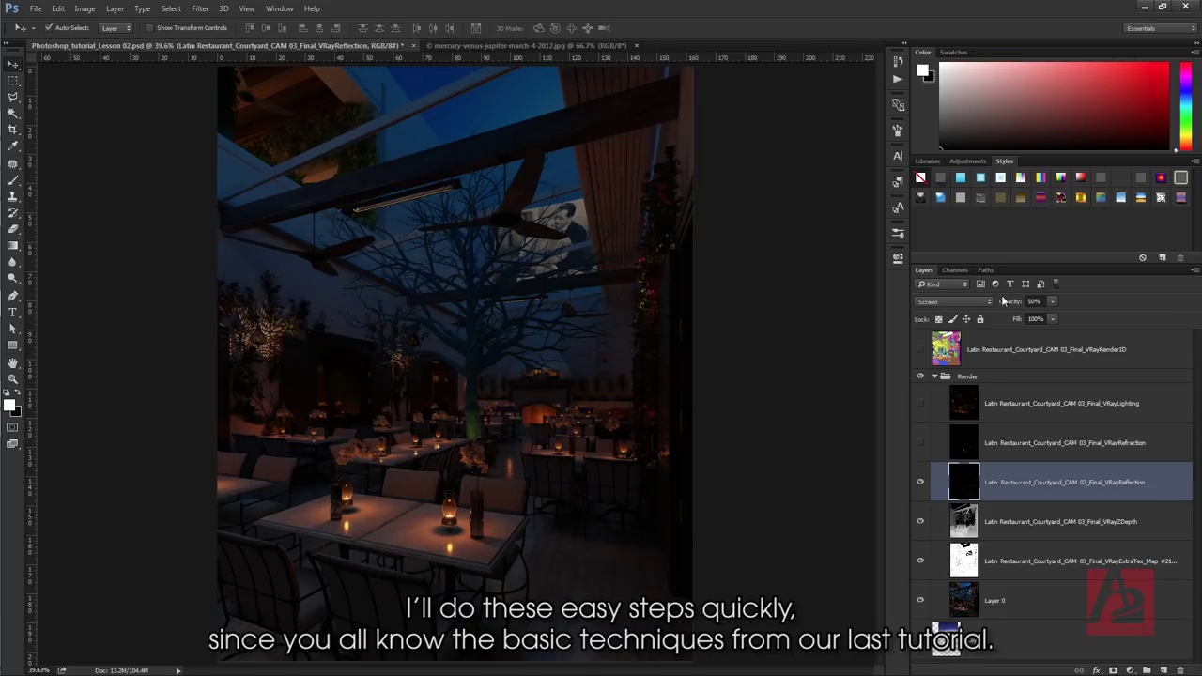
{"action": "left_click", "coordinate": [1028, 447]}
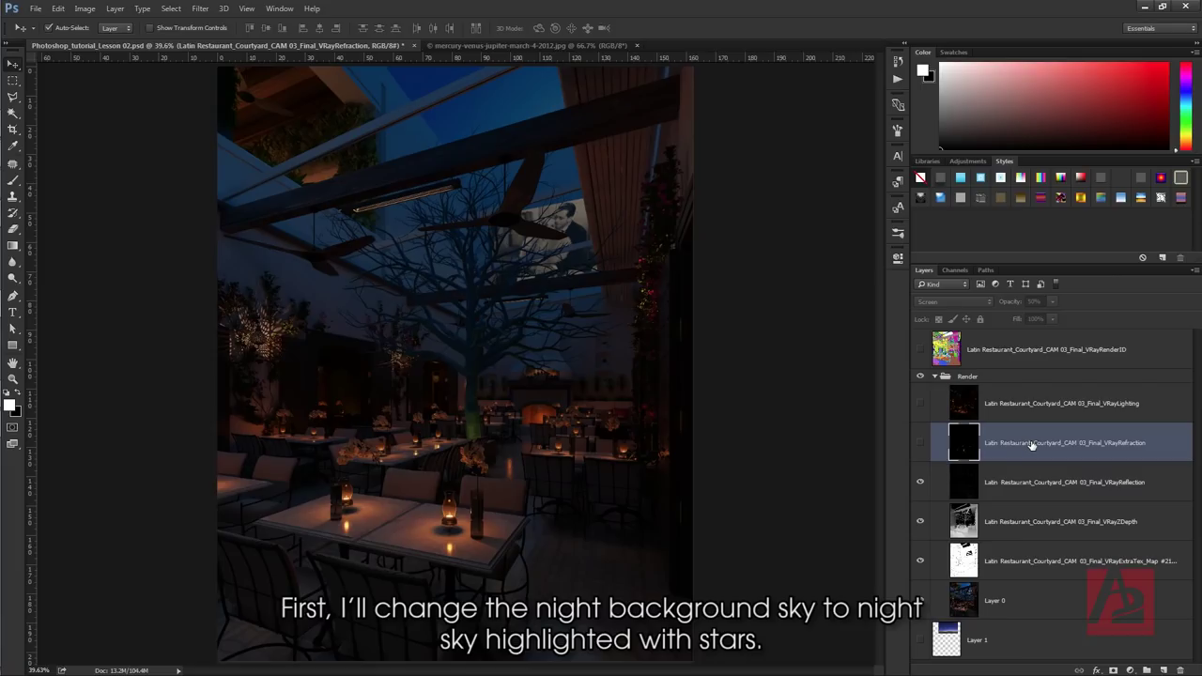
{"action": "left_click", "coordinate": [921, 443]}
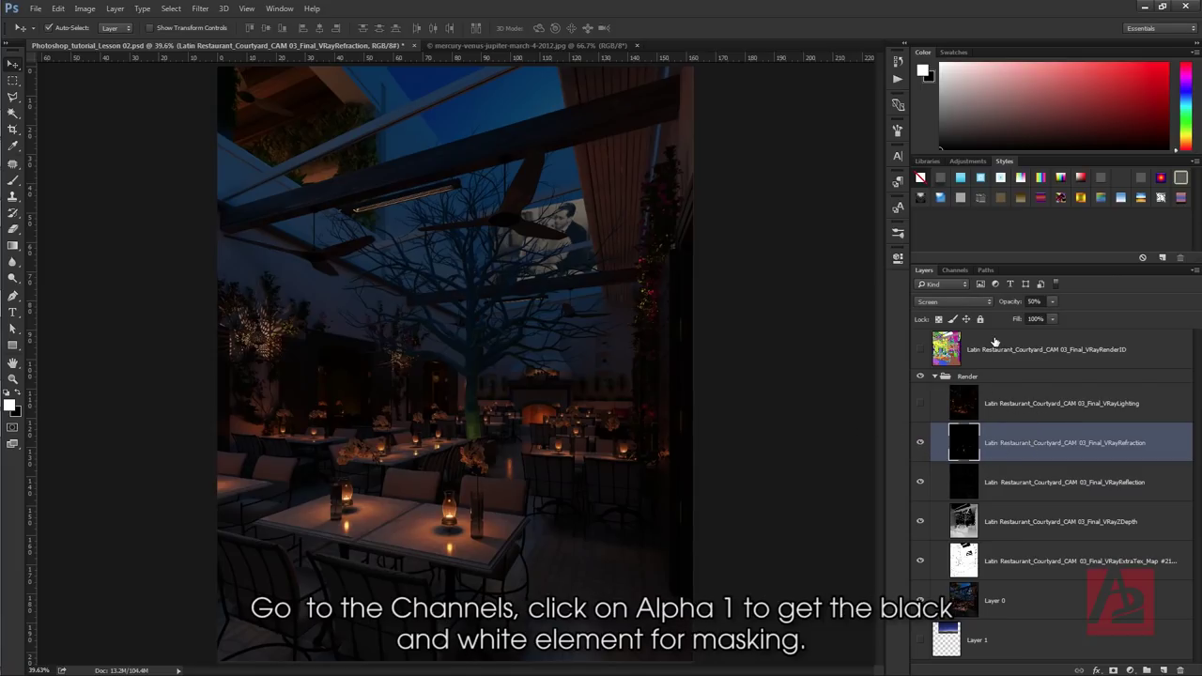
- Load the Alpha 1 channel as a selection and add it as a mask on the Render group to cut out the sky
{"action": "left_click", "coordinate": [985, 378]}
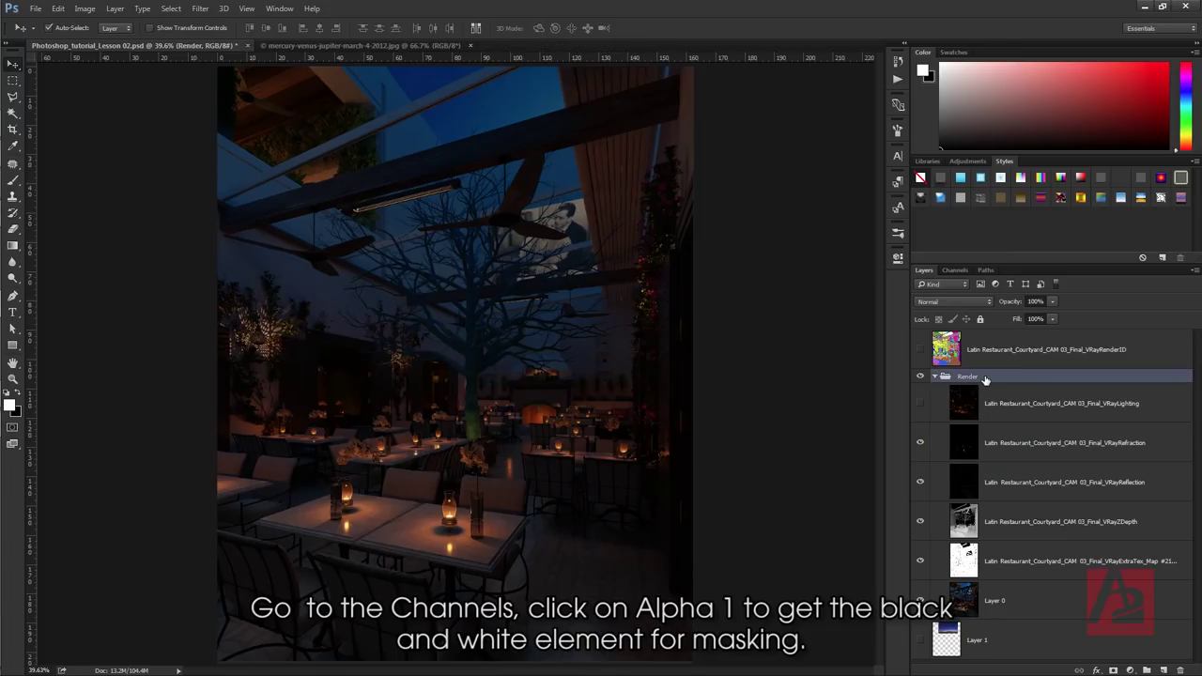
{"action": "left_click", "coordinate": [956, 270]}
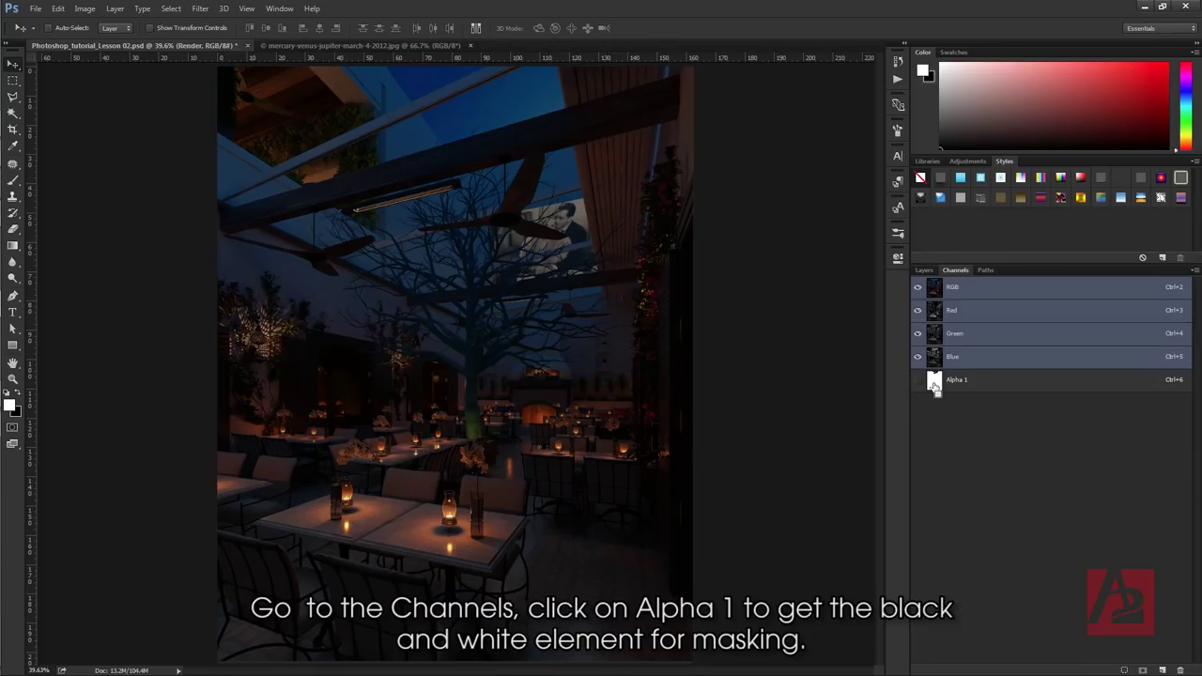
{"action": "left_click", "coordinate": [935, 383], "text": "ctrl"}
{"action": "left_click", "coordinate": [924, 271]}
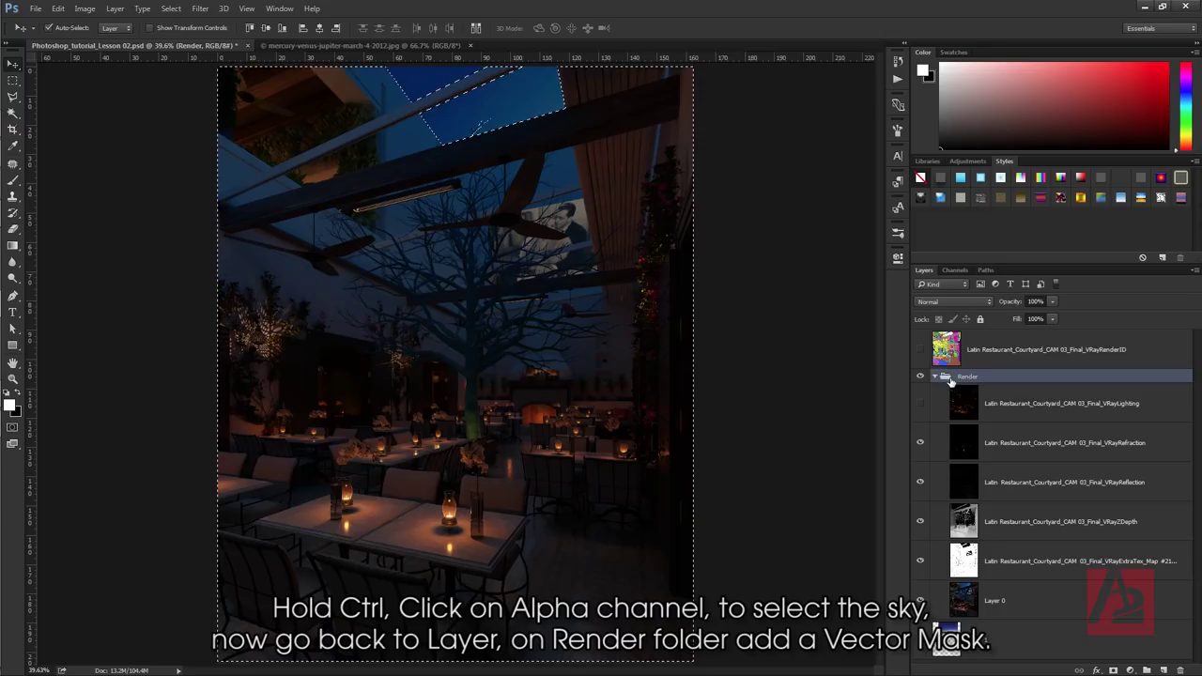
{"action": "left_click", "coordinate": [1113, 670]}
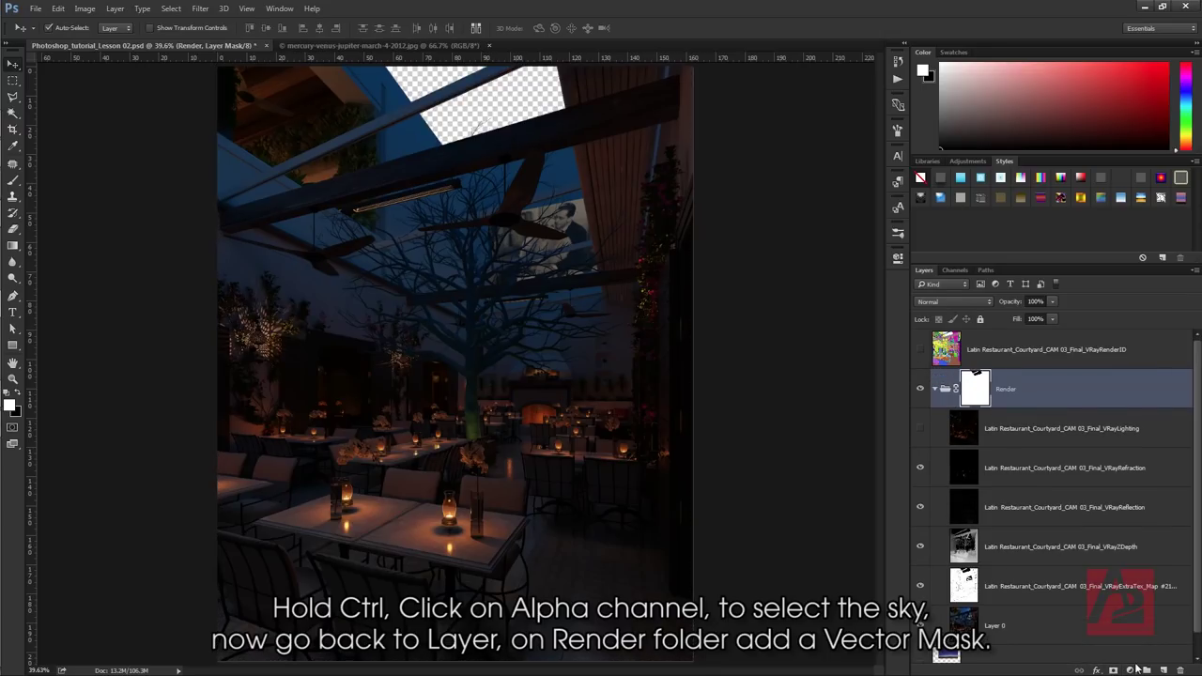
- Make the starry night background on Layer 1 visible beneath the Render group
{"action": "scroll", "coordinate": [1031, 505], "scroll_direction": "down", "scroll_amount": 1}
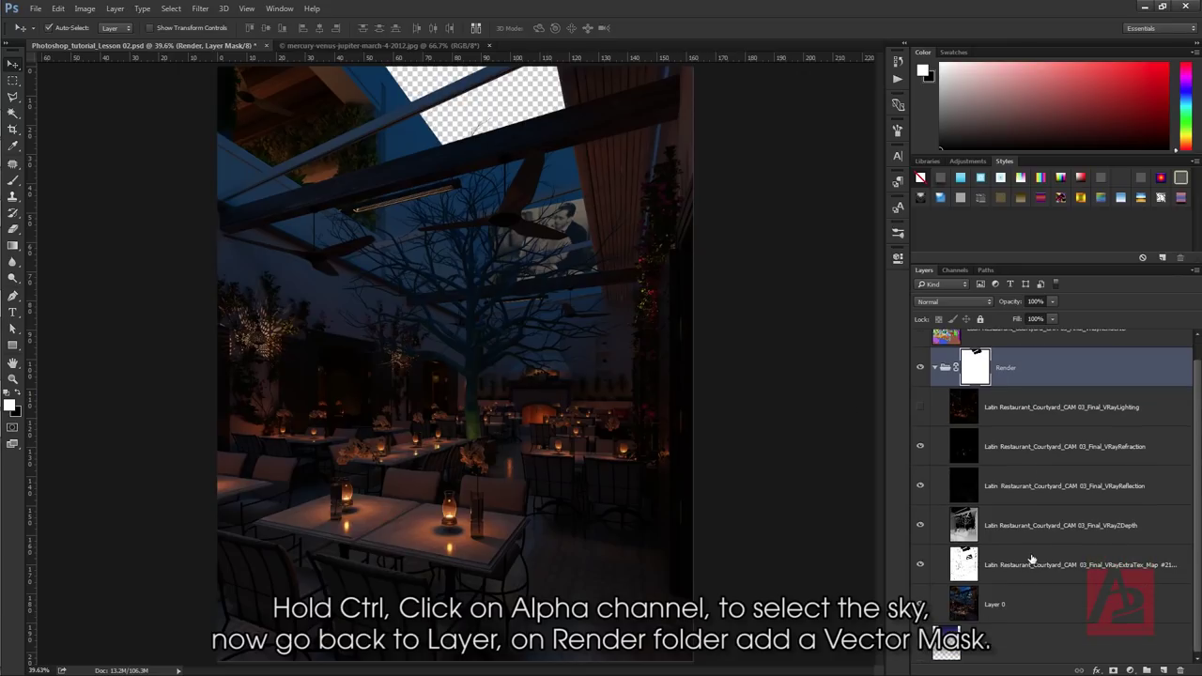
{"action": "left_click", "coordinate": [963, 655]}
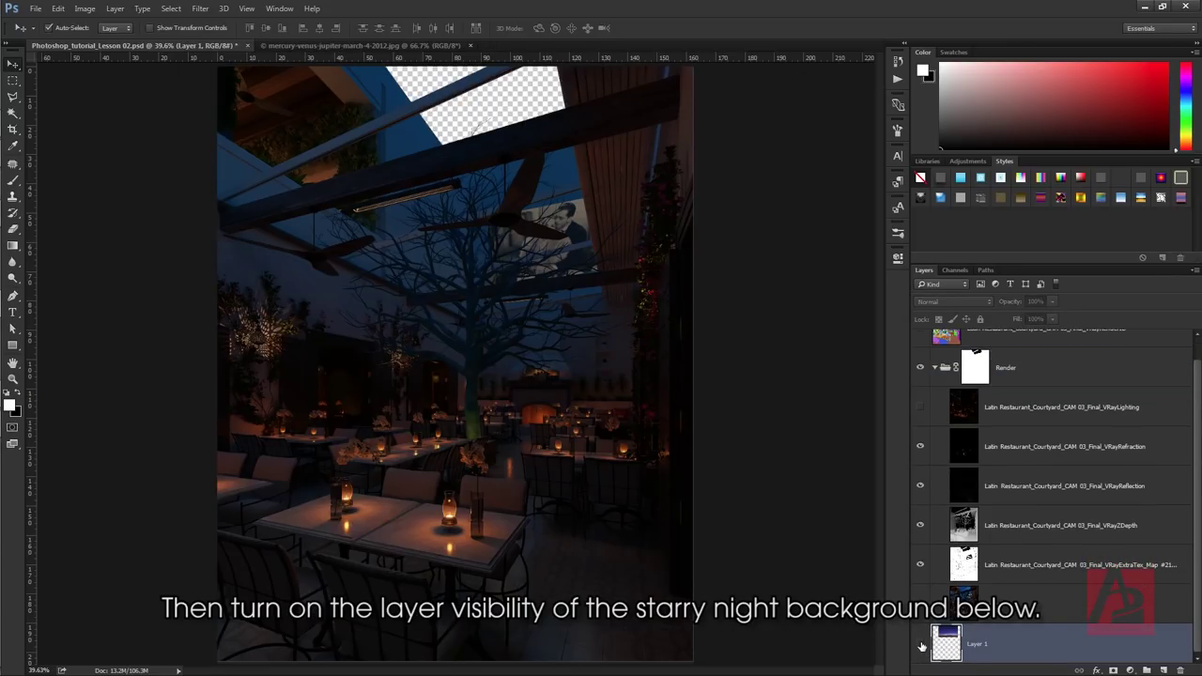
{"action": "left_click", "coordinate": [920, 644]}
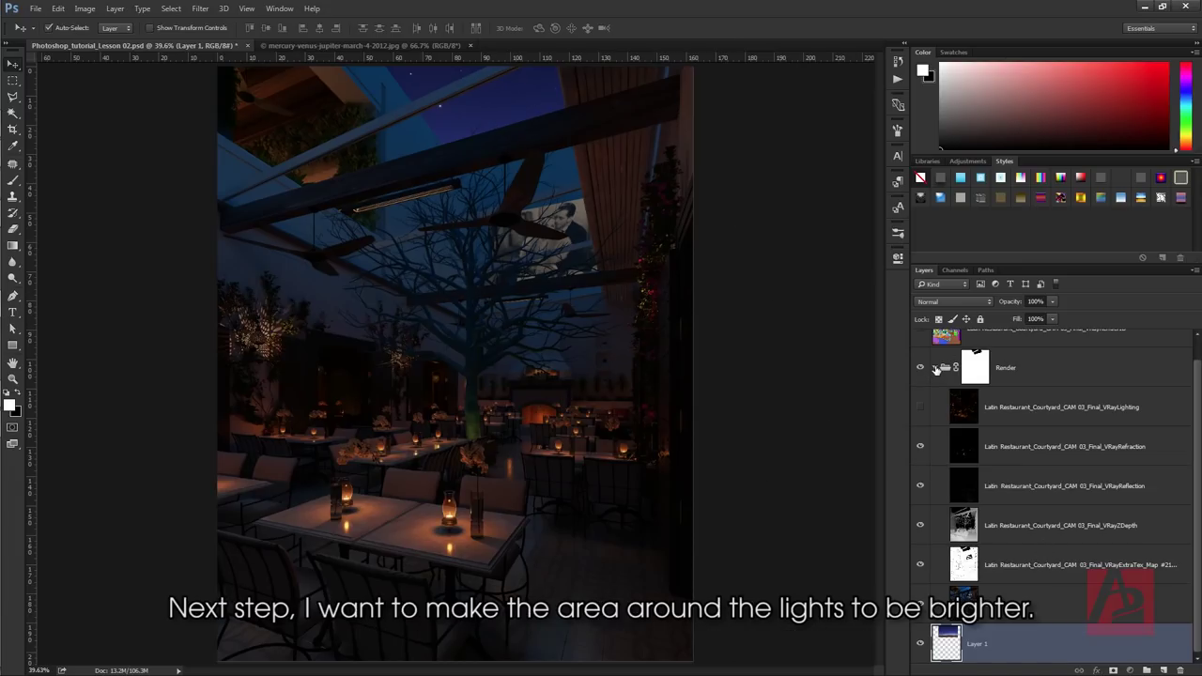
- Add a Levels adjustment layer directly above the VRayRefraction layer
{"action": "left_click", "coordinate": [1027, 406]}
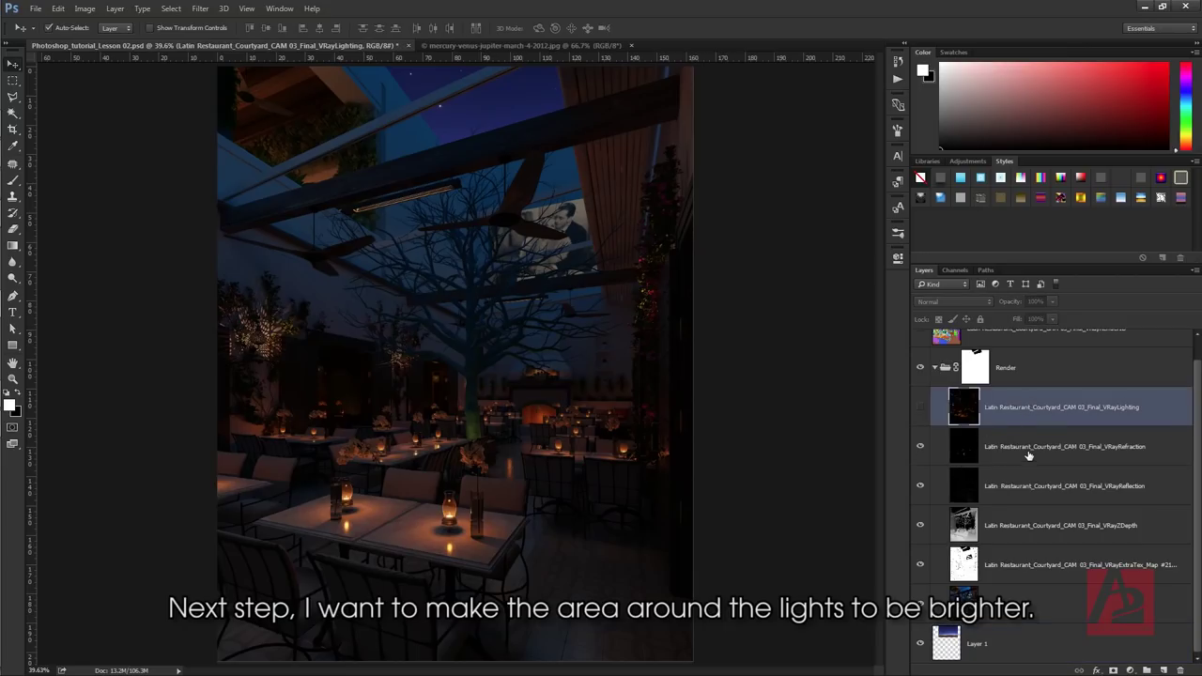
{"action": "left_click", "coordinate": [1029, 453]}
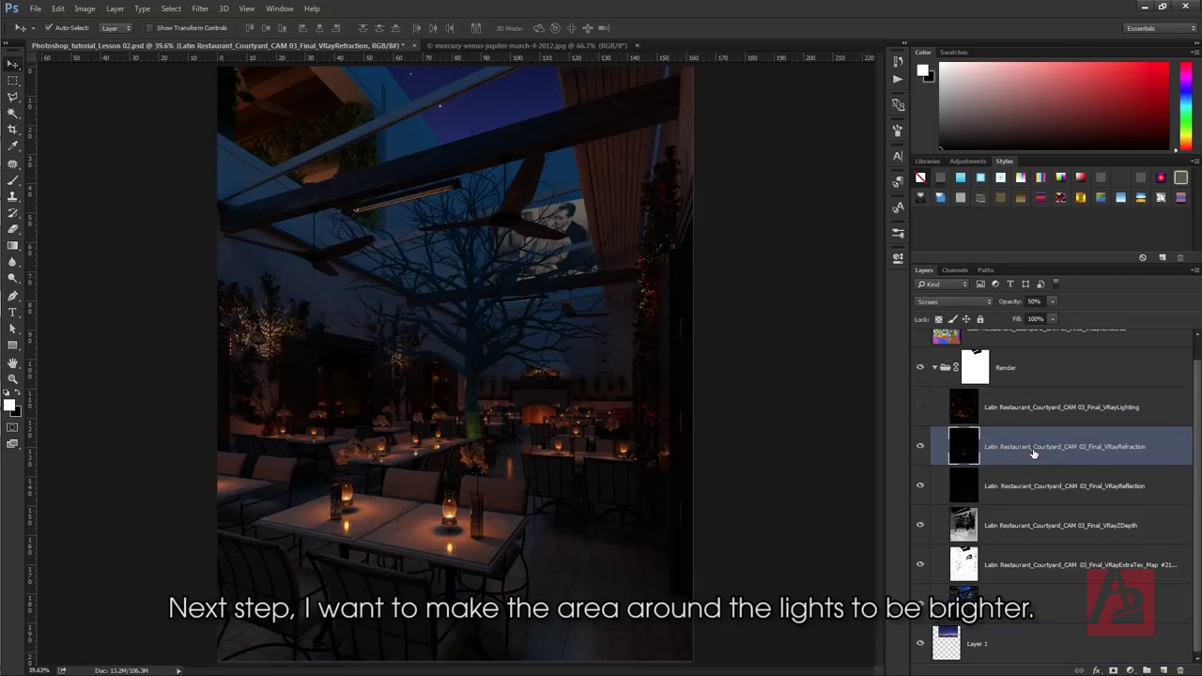
{"action": "left_click", "coordinate": [1131, 669]}
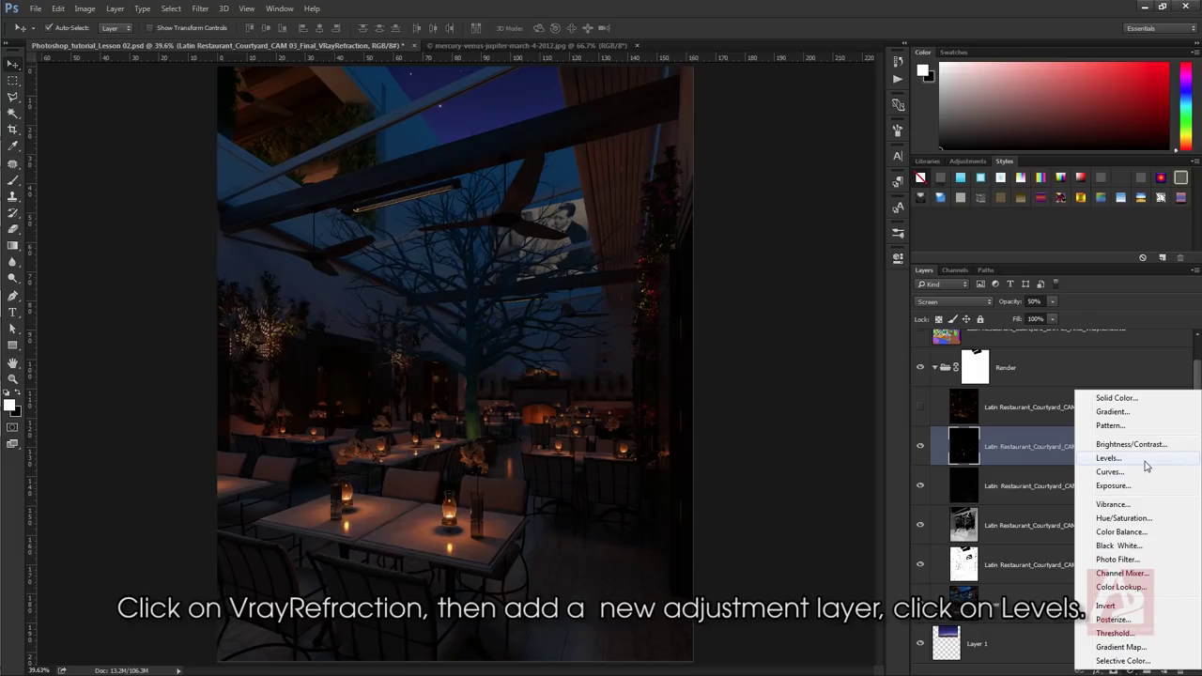
{"action": "left_click", "coordinate": [1143, 459]}
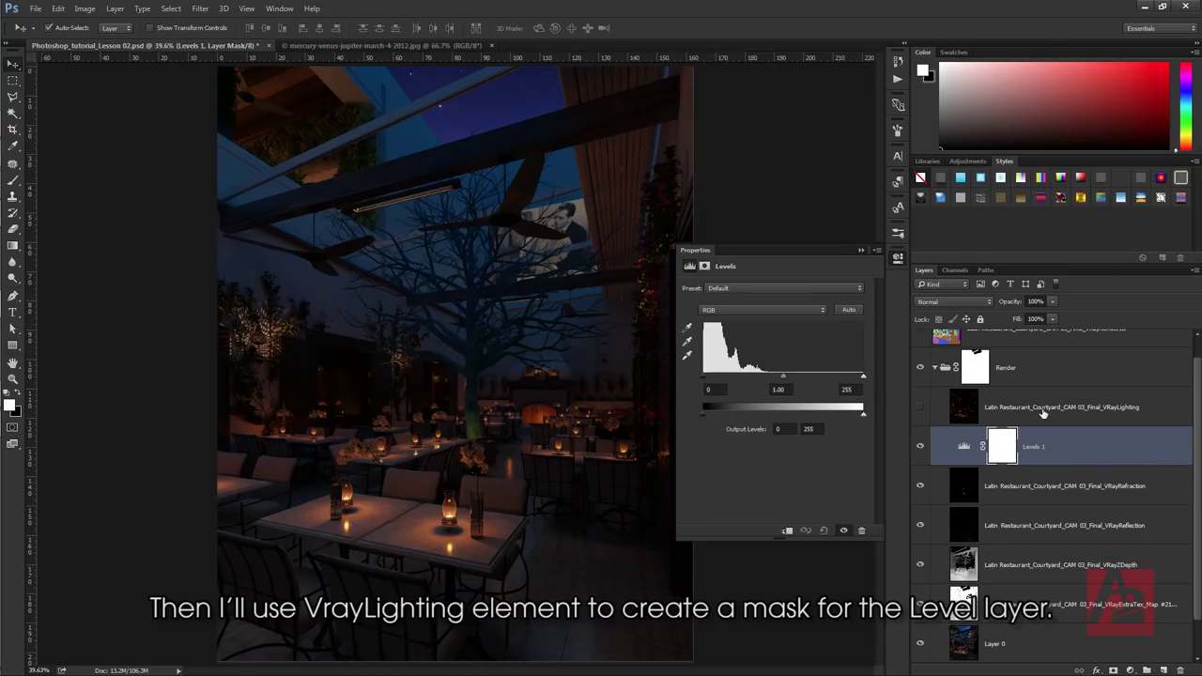
- Copy the whole VRayLighting image into the mask of the Levels adjustment layer and hide the VRayLighting layer
{"action": "left_click", "coordinate": [968, 415]}
{"action": "left_click", "coordinate": [921, 411]}
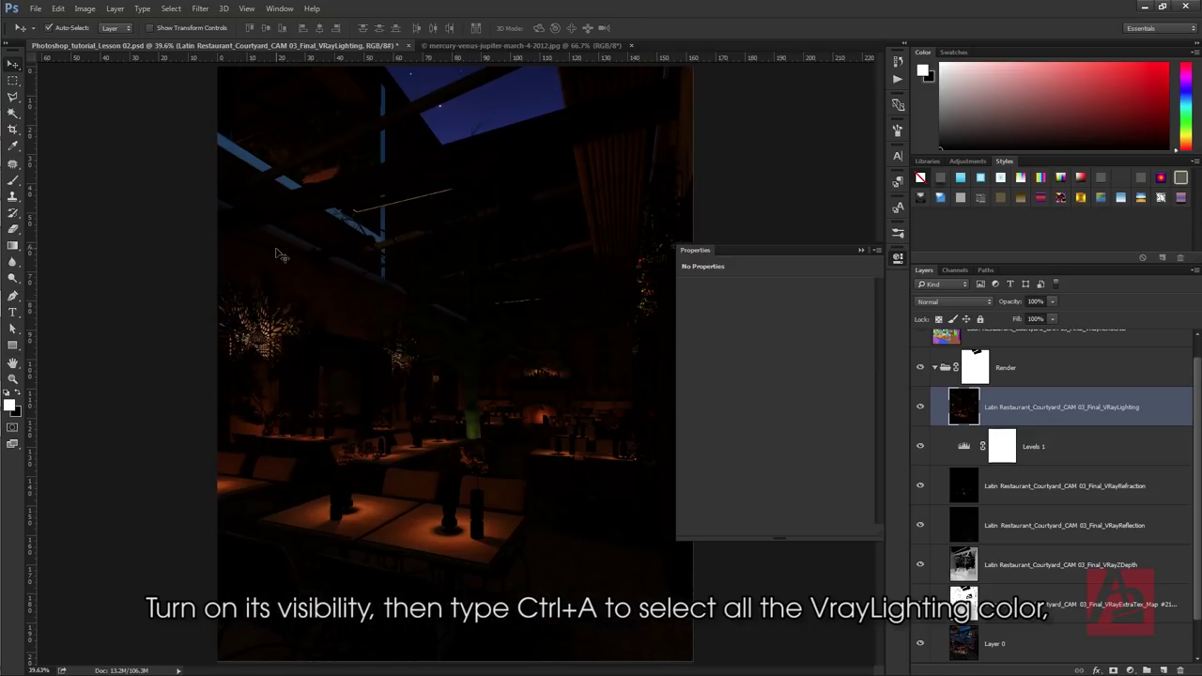
{"action": "key", "text": "ctrl+a"}
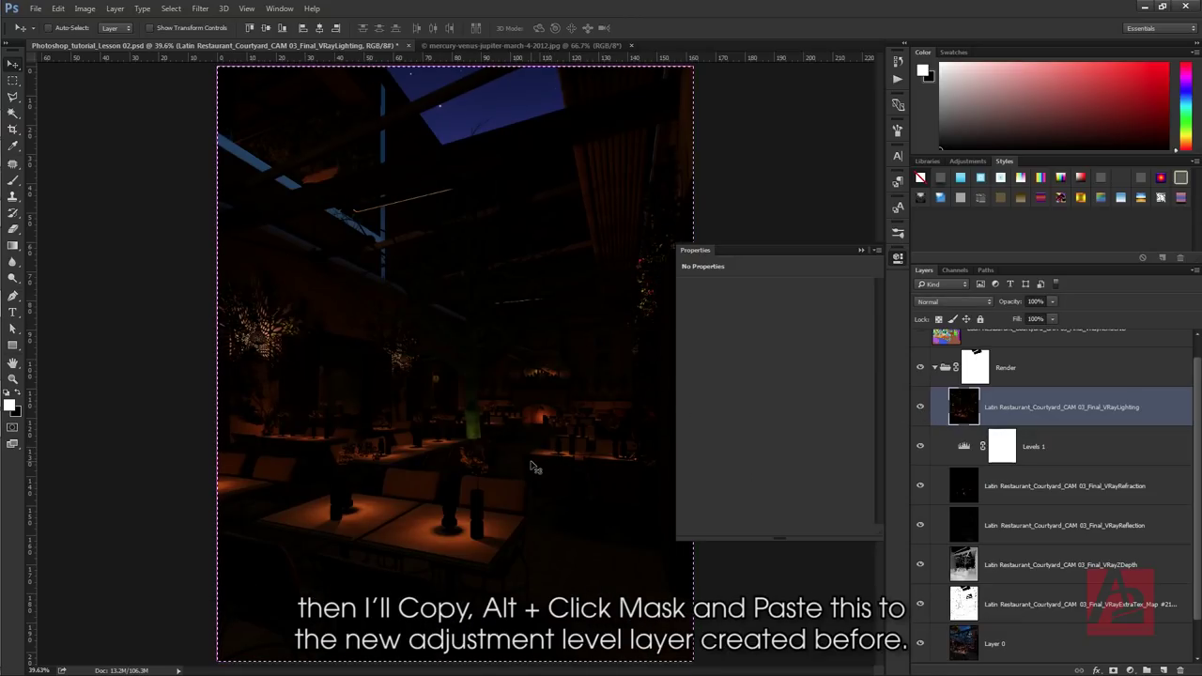
{"action": "left_click", "coordinate": [1001, 448], "text": "alt"}
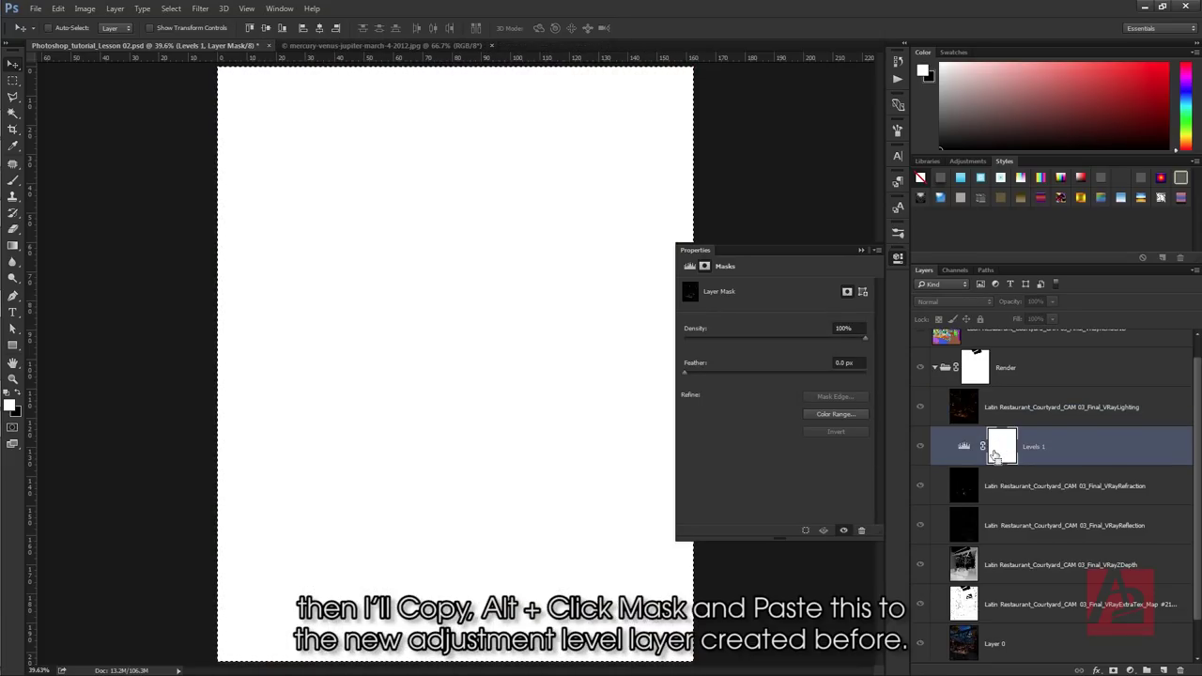
{"action": "key", "text": "ctrl+v"}
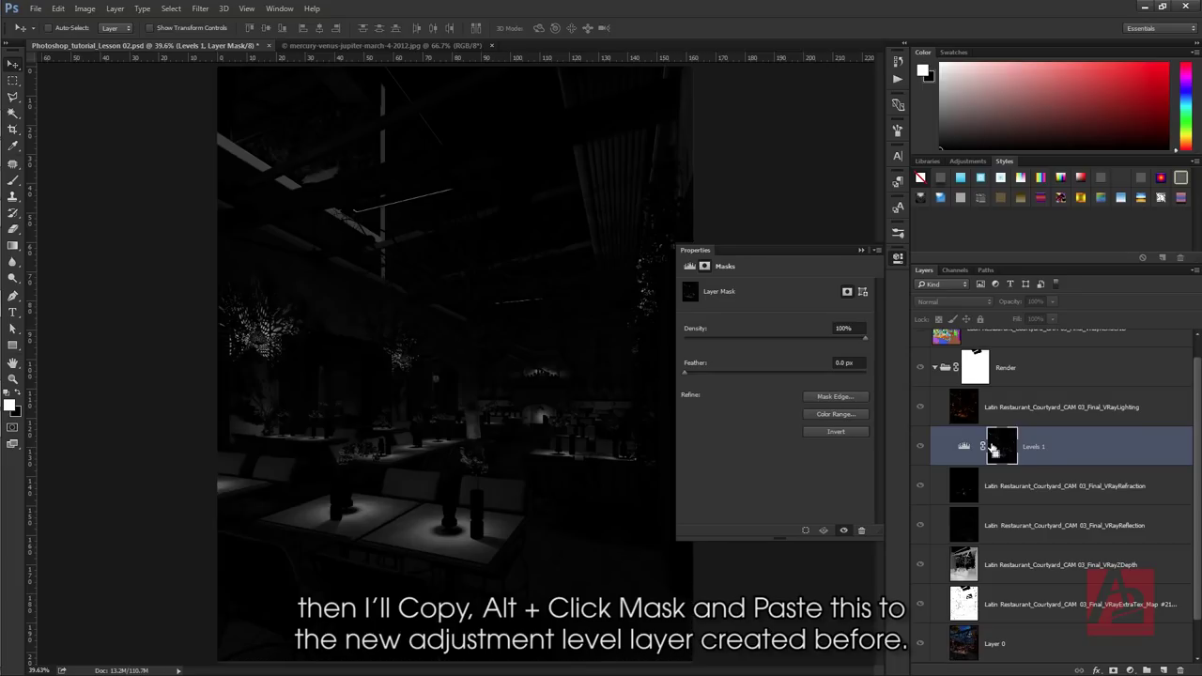
{"action": "left_click", "coordinate": [962, 448]}
{"action": "left_click", "coordinate": [920, 408]}
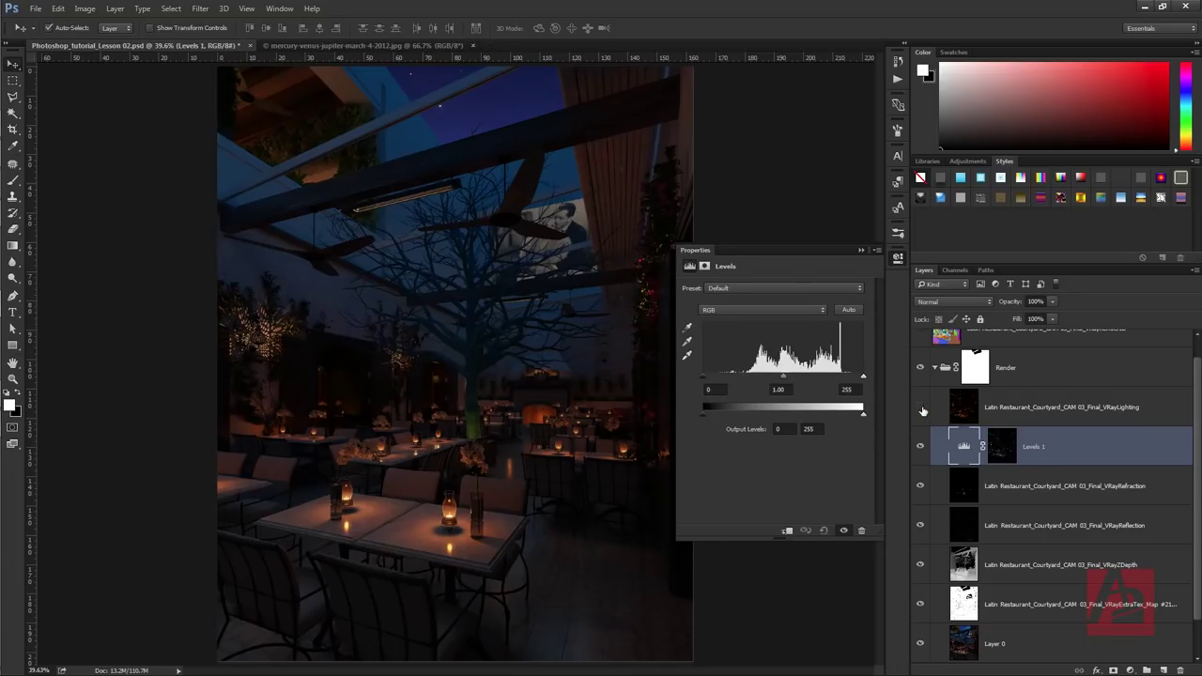
- Lower the white input level of the Levels adjustment to 216 to brighten the lit areas
{"action": "left_click", "coordinate": [1001, 450]}
{"action": "left_click", "coordinate": [964, 451]}
{"action": "left_click_drag", "start_coordinate": [865, 376], "coordinate": [841, 376]}
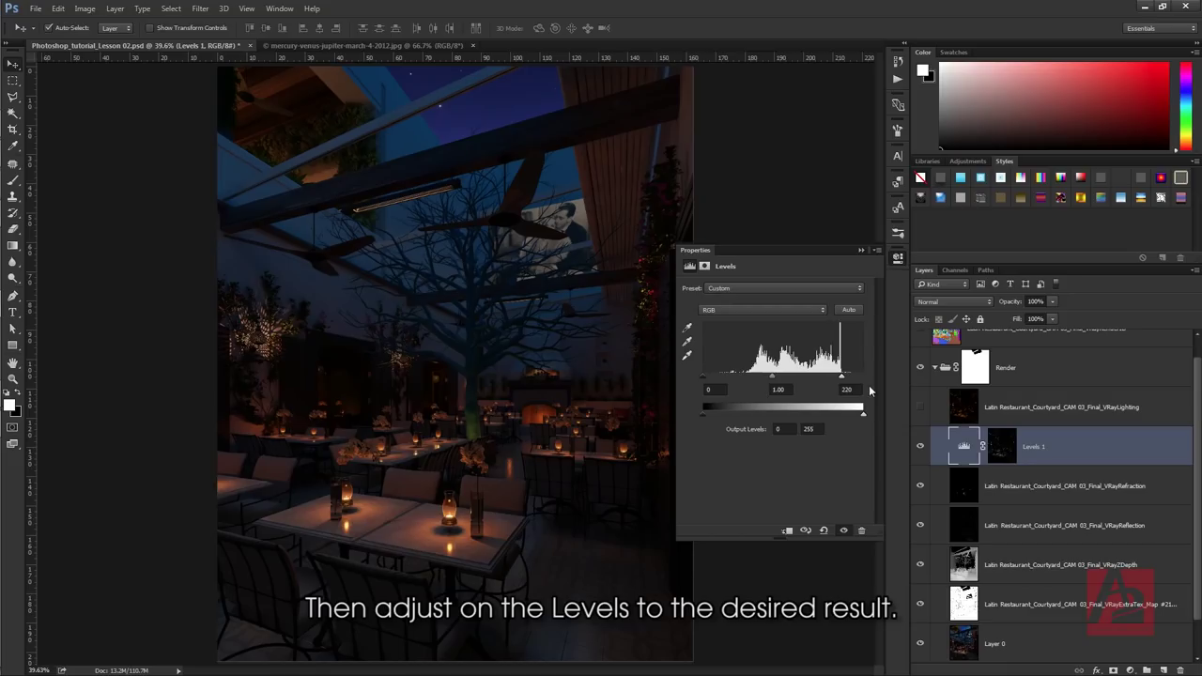
{"action": "left_click_drag", "start_coordinate": [841, 377], "coordinate": [840, 376]}
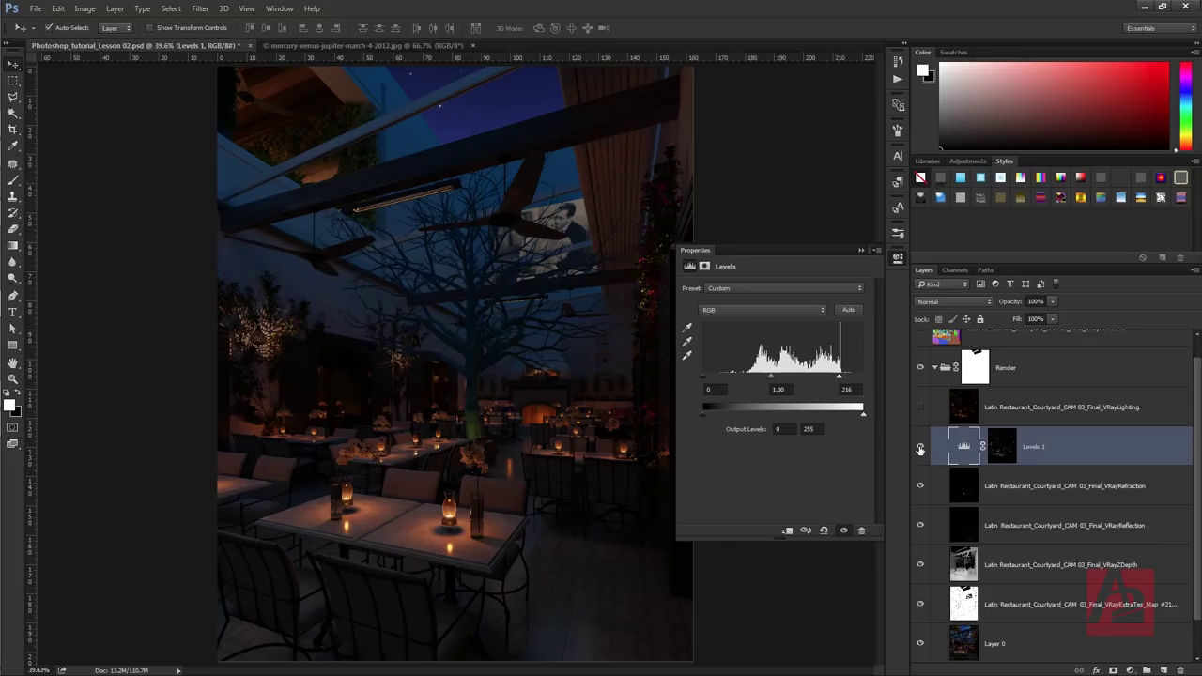
{"action": "left_click", "coordinate": [1002, 446]}
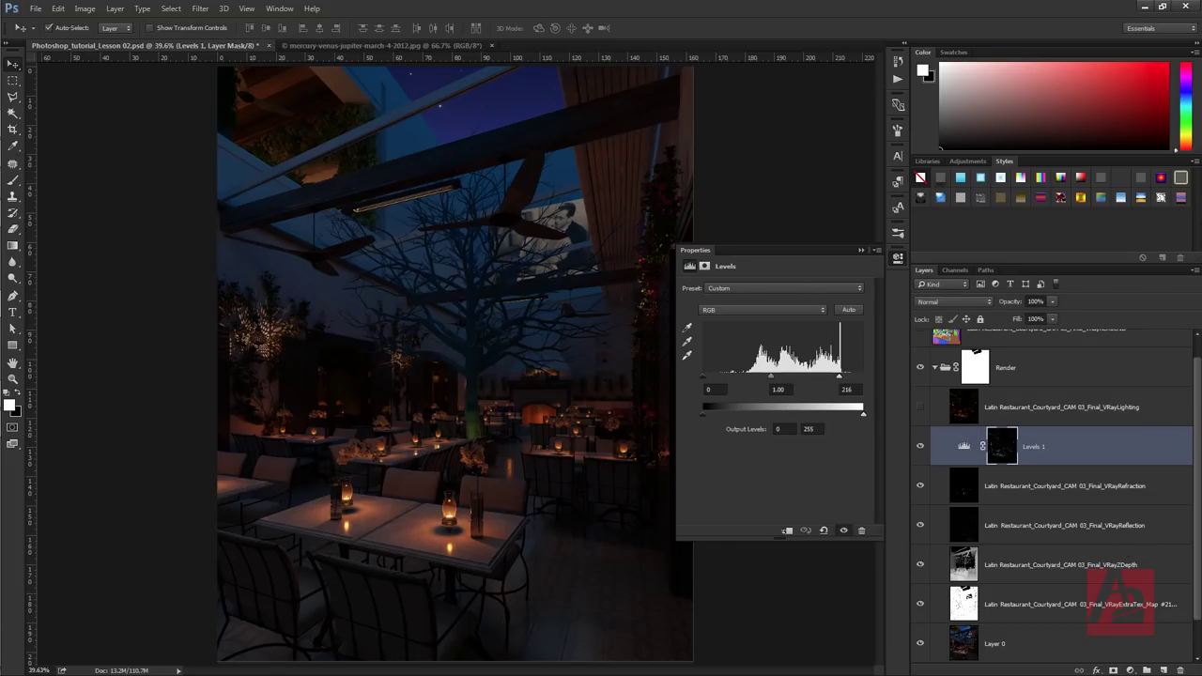
- Add a Curves adjustment layer above the Levels layer and raise its midpoint to input 122, output 136
{"action": "left_click", "coordinate": [1129, 669]}
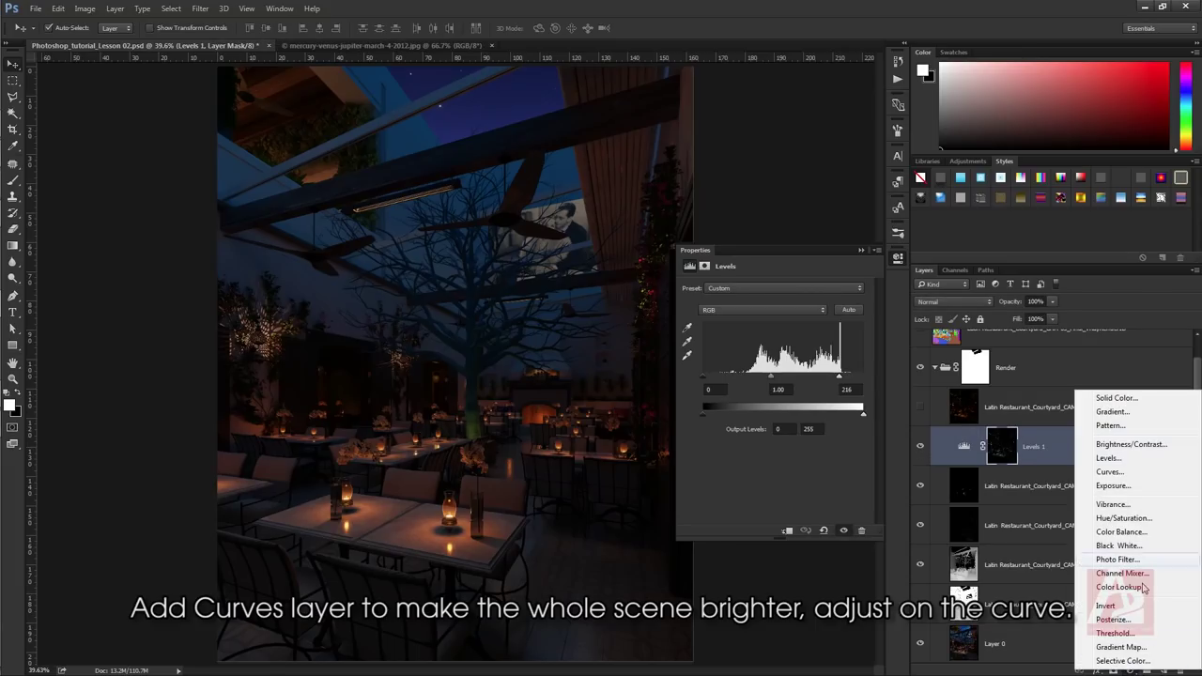
{"action": "left_click", "coordinate": [1110, 471]}
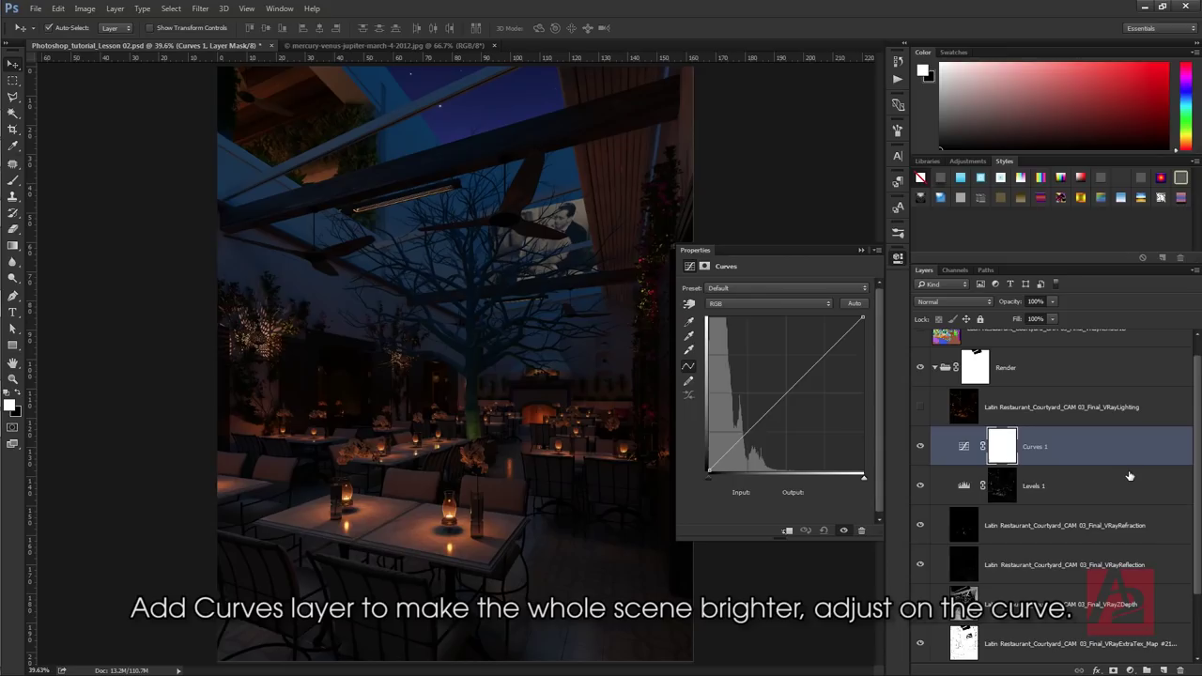
{"action": "left_click", "coordinate": [786, 394]}
{"action": "left_click_drag", "start_coordinate": [786, 394], "coordinate": [782, 387]}
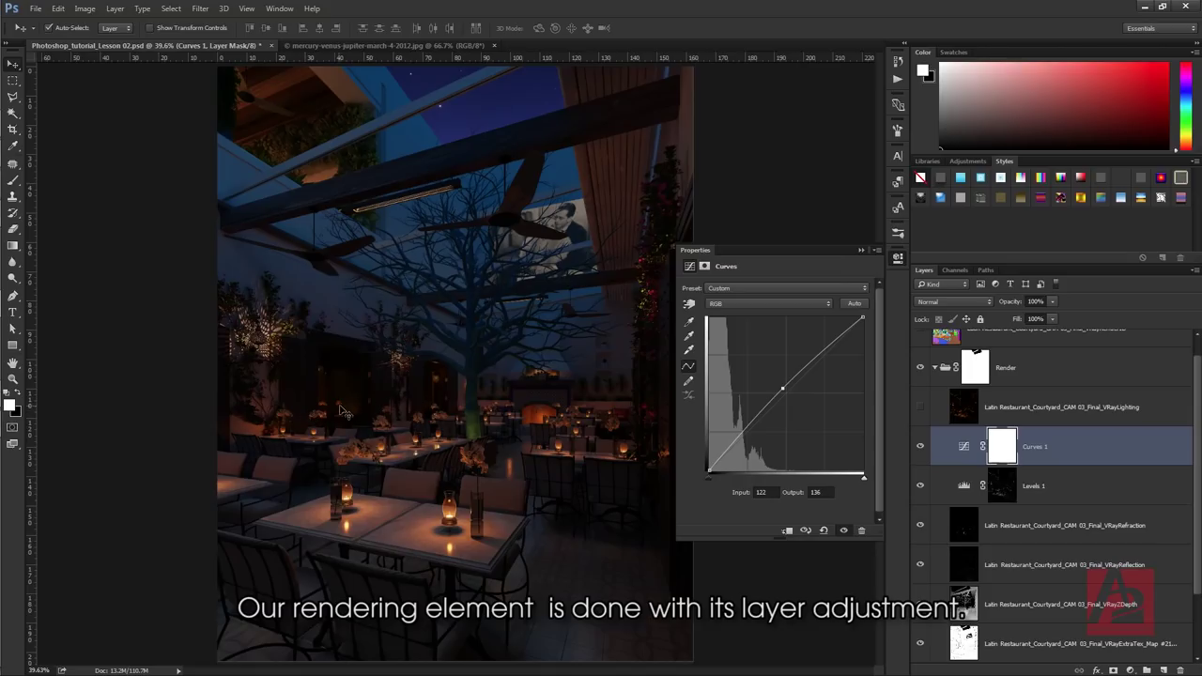
{"action": "left_click", "coordinate": [864, 250]}
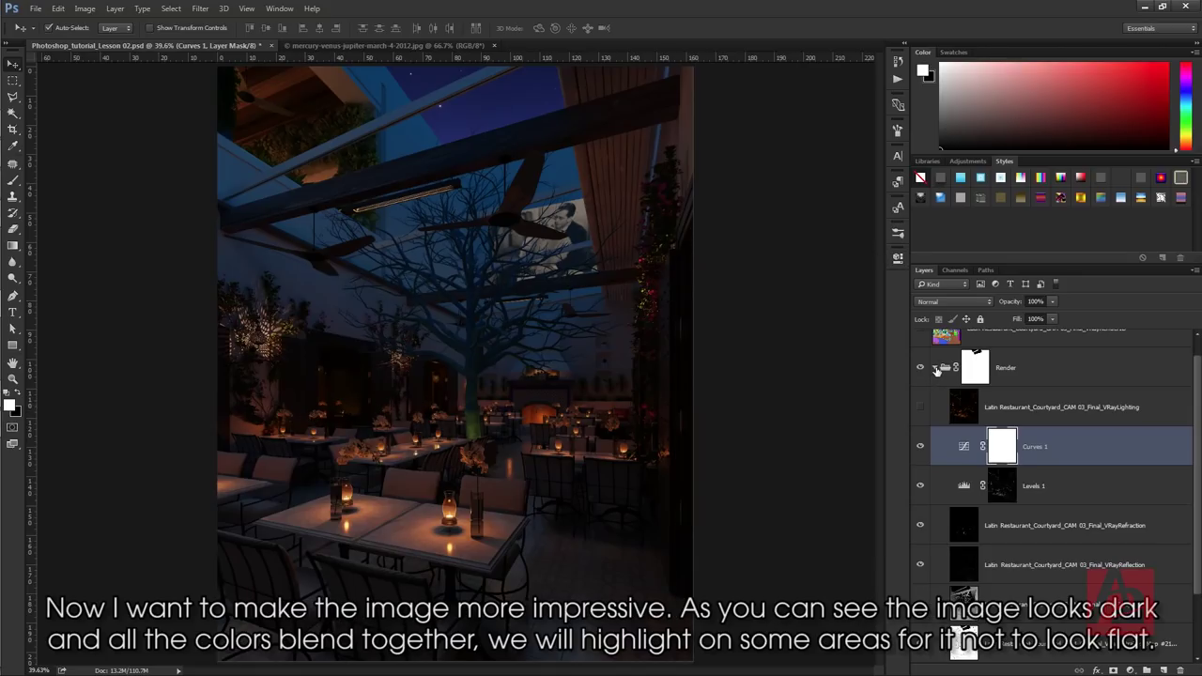
- Collapse the Render group and create a new group named Decor Wall above it
{"action": "left_click", "coordinate": [936, 368]}
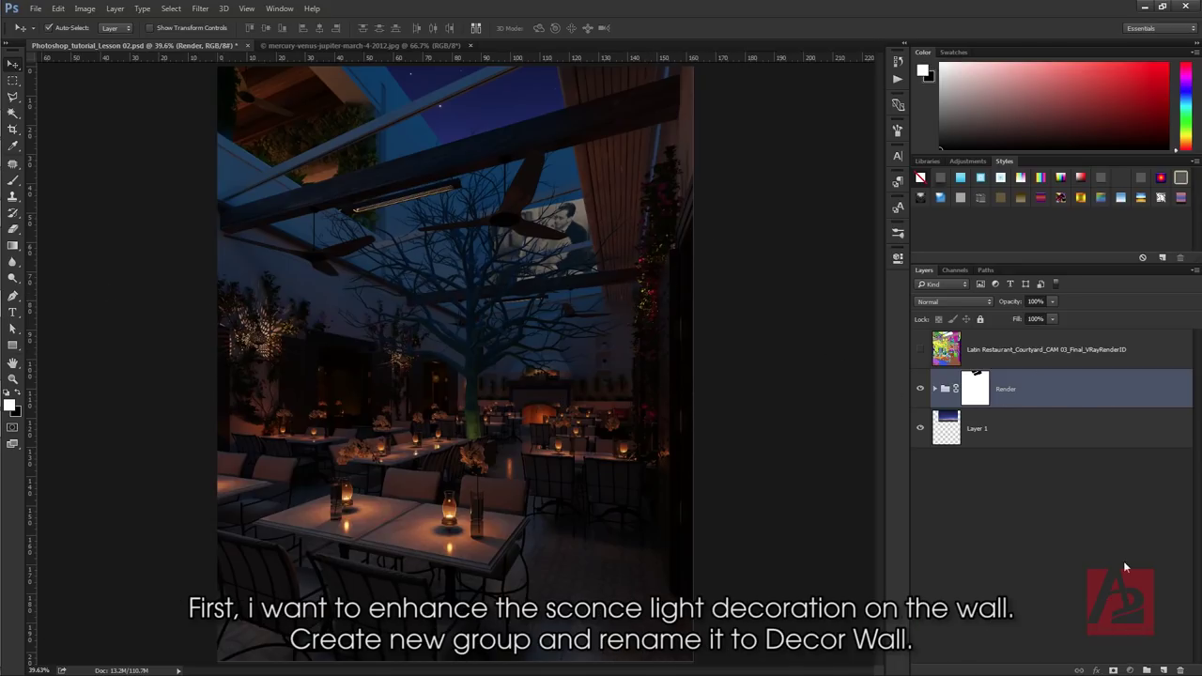
{"action": "left_click", "coordinate": [1147, 669]}
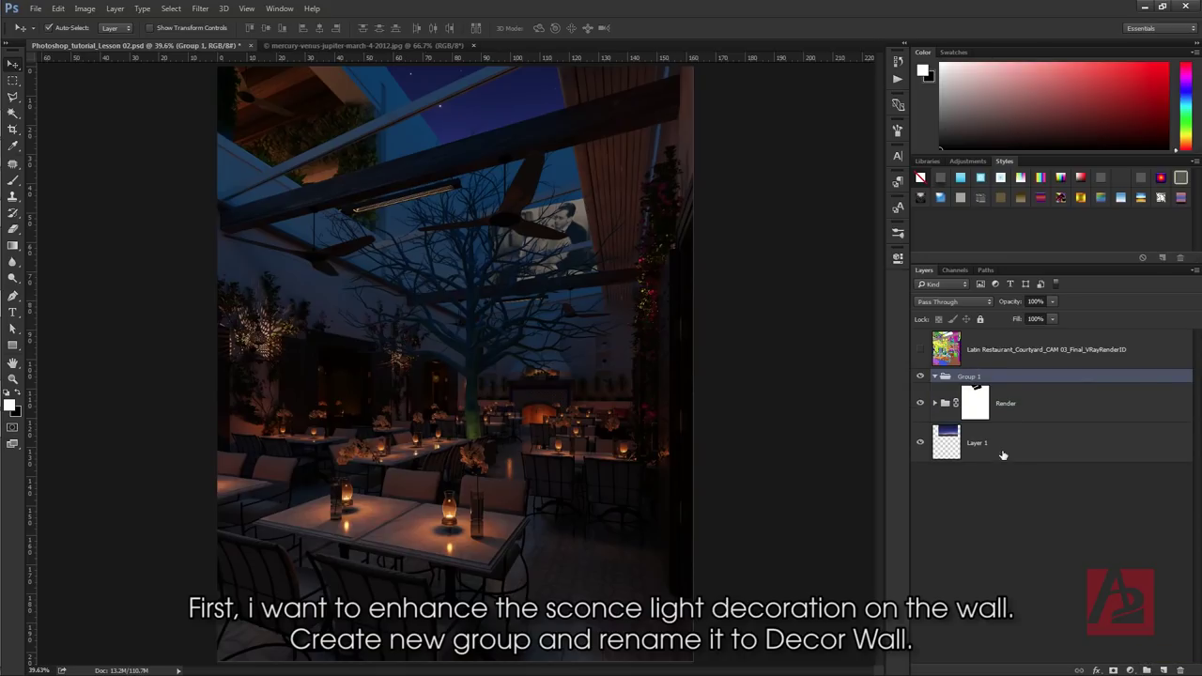
{"action": "double_click", "coordinate": [975, 378]}
{"action": "type", "text": "Decor Wal"}
{"action": "type", "text": "ll"}
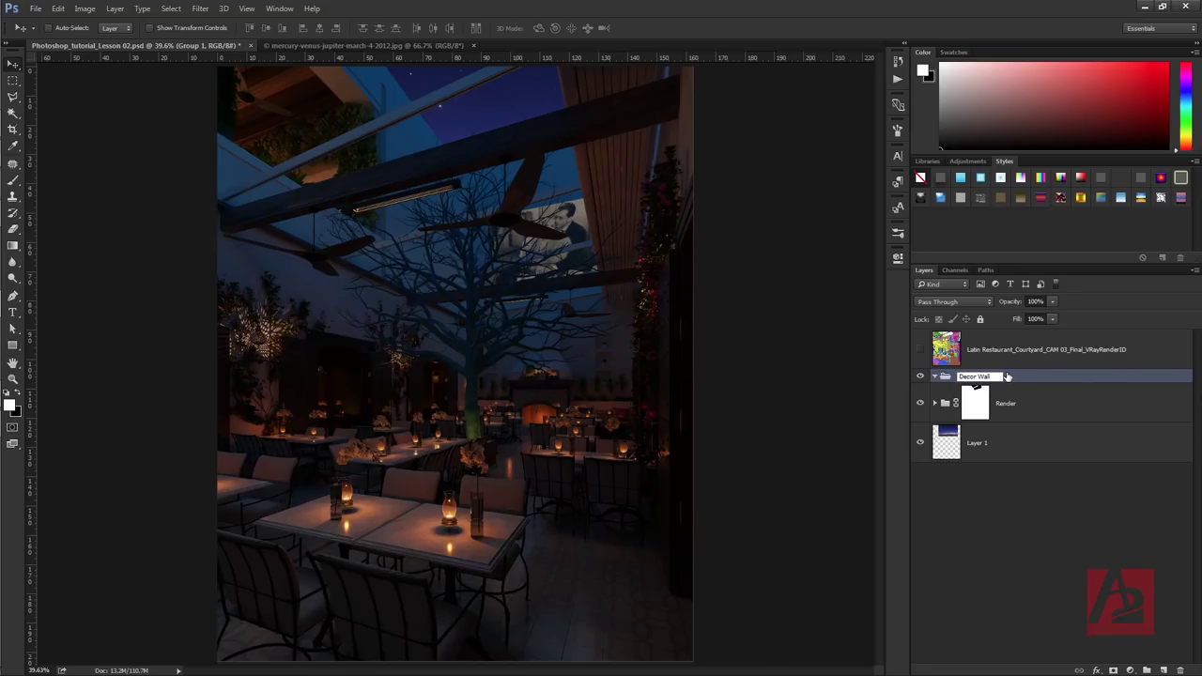
{"action": "left_click", "coordinate": [1014, 375]}
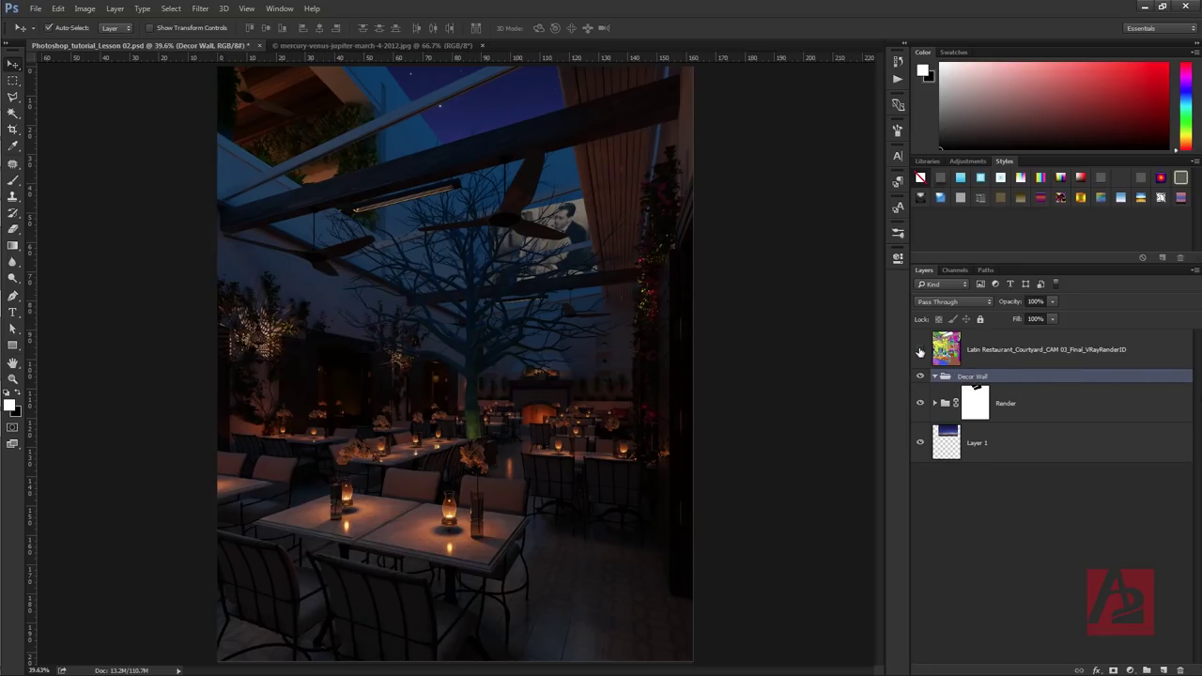
- Add a Curves adjustment layer inside the Decor Wall group
{"action": "left_click", "coordinate": [934, 376]}
{"action": "left_click", "coordinate": [1129, 669]}
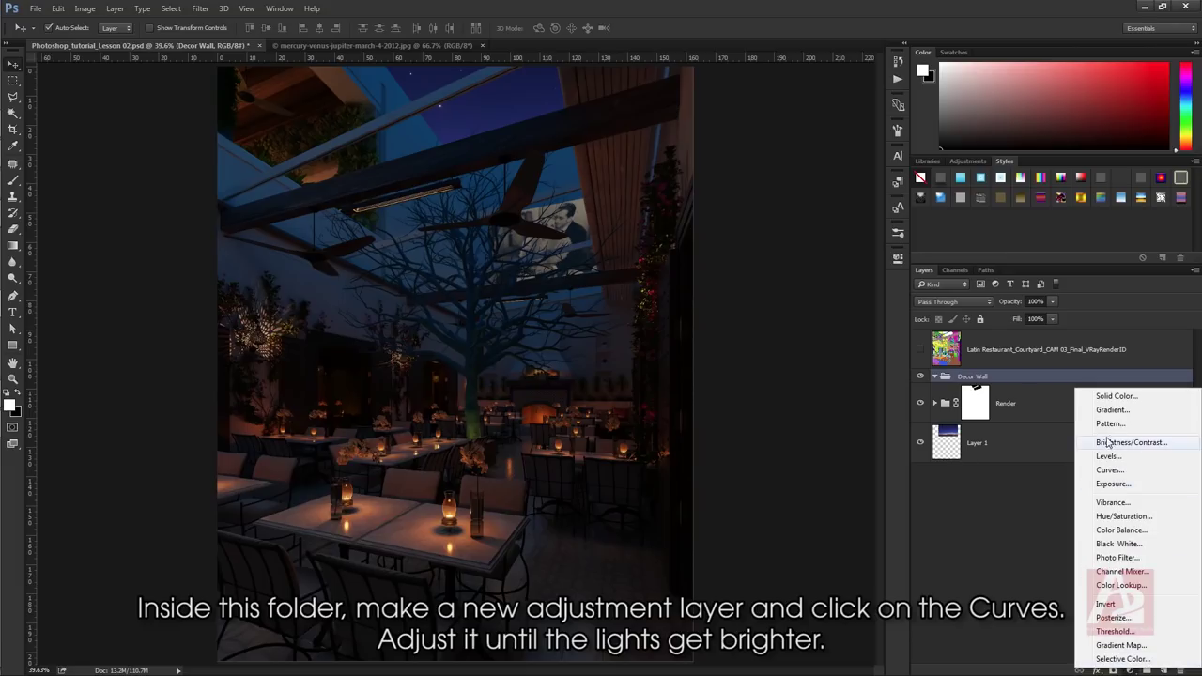
{"action": "left_click", "coordinate": [1152, 473]}
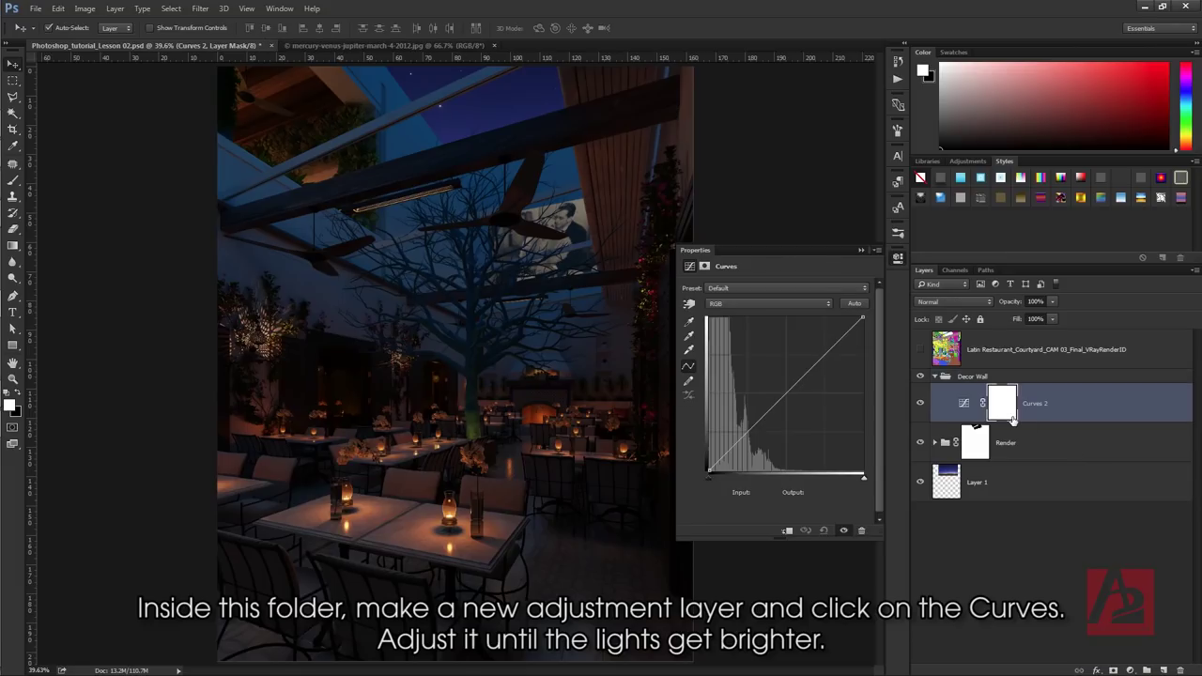
- Raise the midtones of the Curves 2 adjustment to input 109, output 149 to brighten the lights
{"action": "left_click", "coordinate": [786, 391]}
{"action": "left_click_drag", "start_coordinate": [786, 391], "coordinate": [774, 381]}
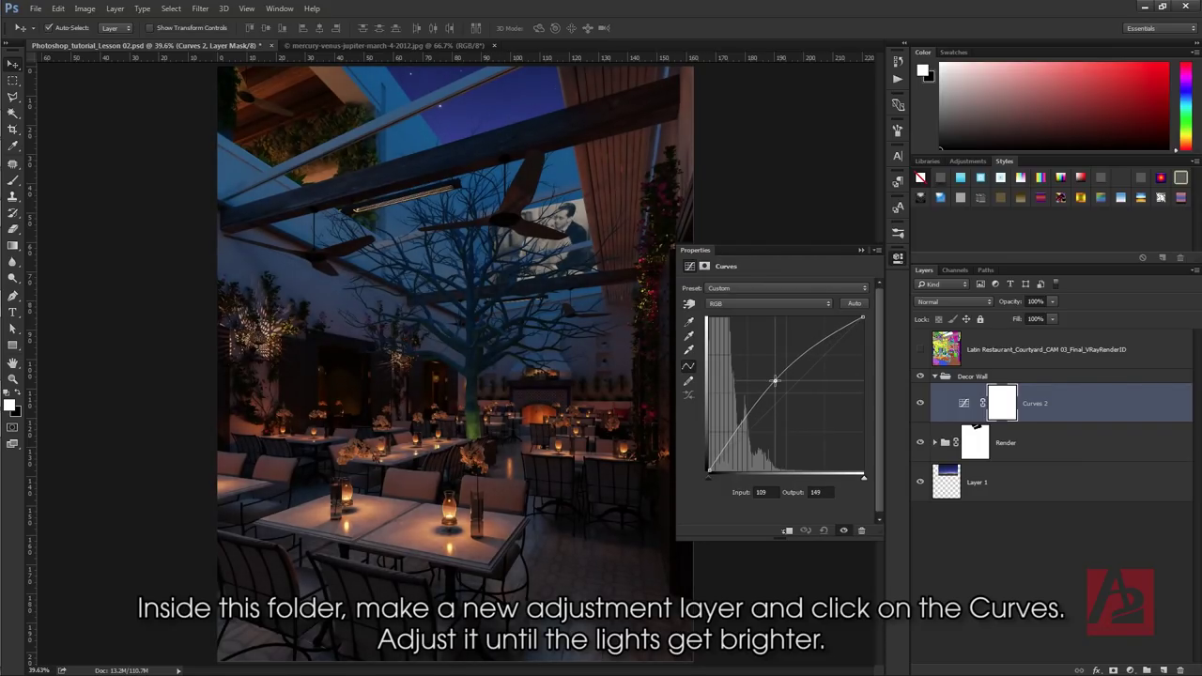
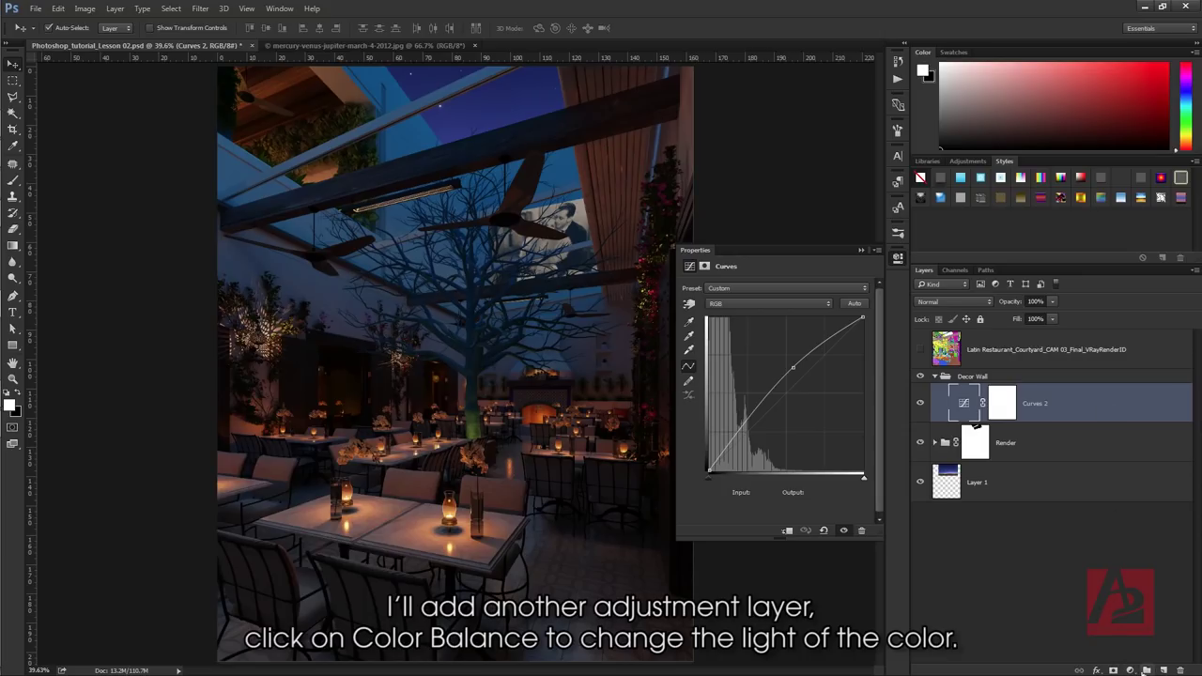
- Add a Color Balance adjustment layer in the Decor Wall group and warm its midtones with red +30 and a shift toward yellow
{"action": "left_click", "coordinate": [1130, 670]}
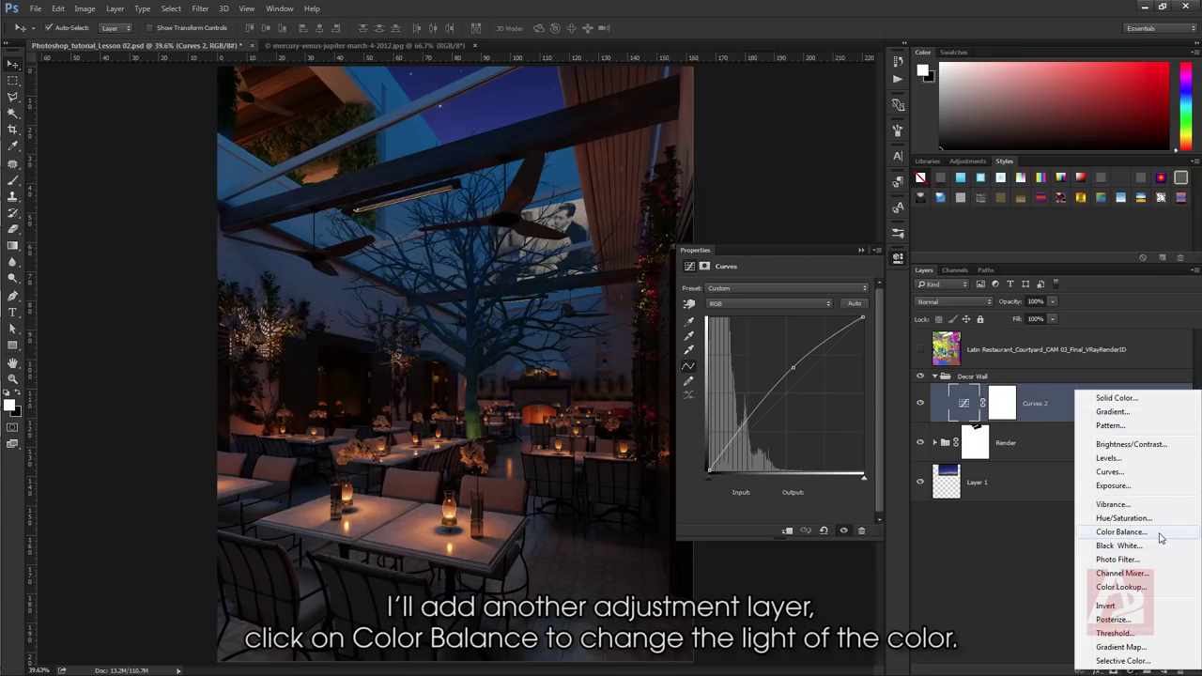
{"action": "left_click", "coordinate": [1155, 533]}
{"action": "left_click_drag", "start_coordinate": [761, 360], "coordinate": [759, 357]}
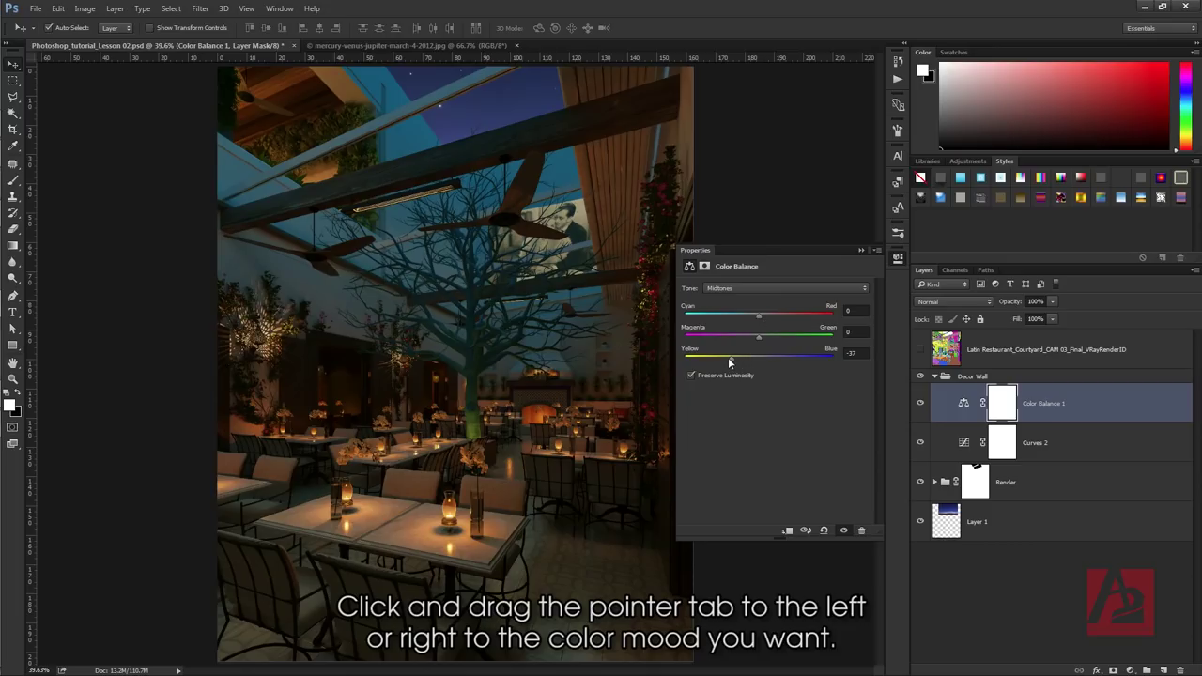
{"action": "mouse_move", "coordinate": [732, 359]}
{"action": "left_mouse_down"}
{"action": "mouse_move", "coordinate": [784, 356]}
{"action": "mouse_move", "coordinate": [741, 358]}
{"action": "left_mouse_up"}
{"action": "left_click_drag", "start_coordinate": [760, 318], "coordinate": [759, 316]}
{"action": "left_click_drag", "start_coordinate": [782, 320], "coordinate": [781, 316]}
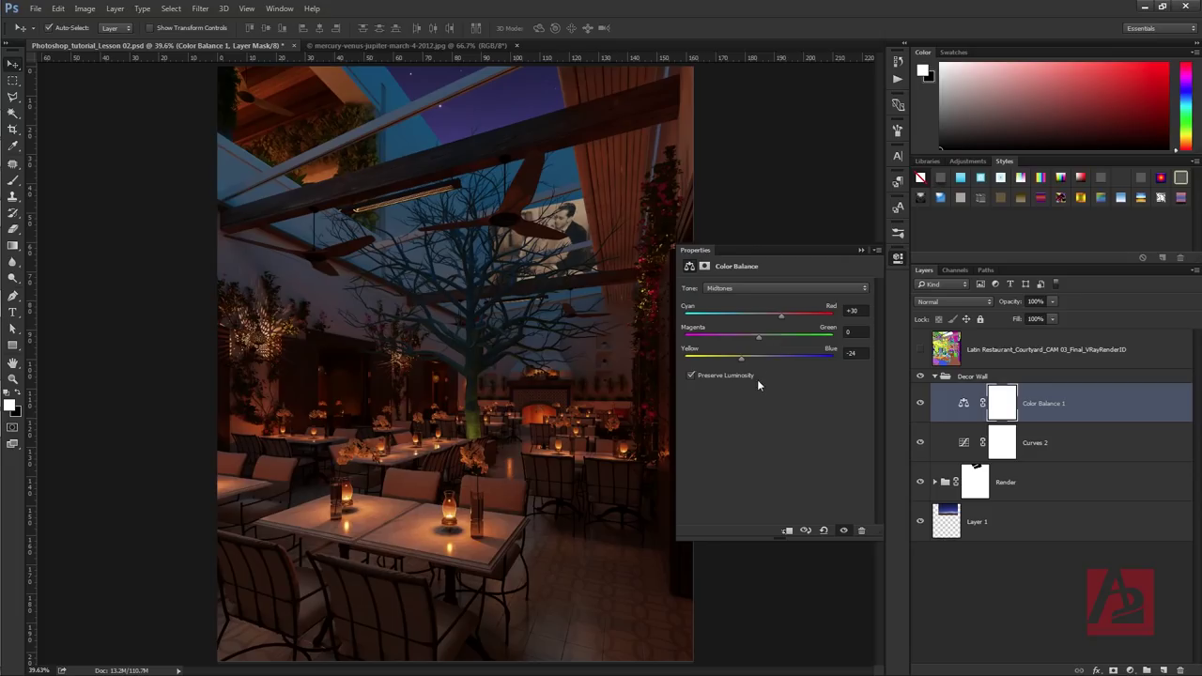
{"action": "left_click_drag", "start_coordinate": [753, 358], "coordinate": [728, 358]}
{"action": "left_click", "coordinate": [898, 258]}
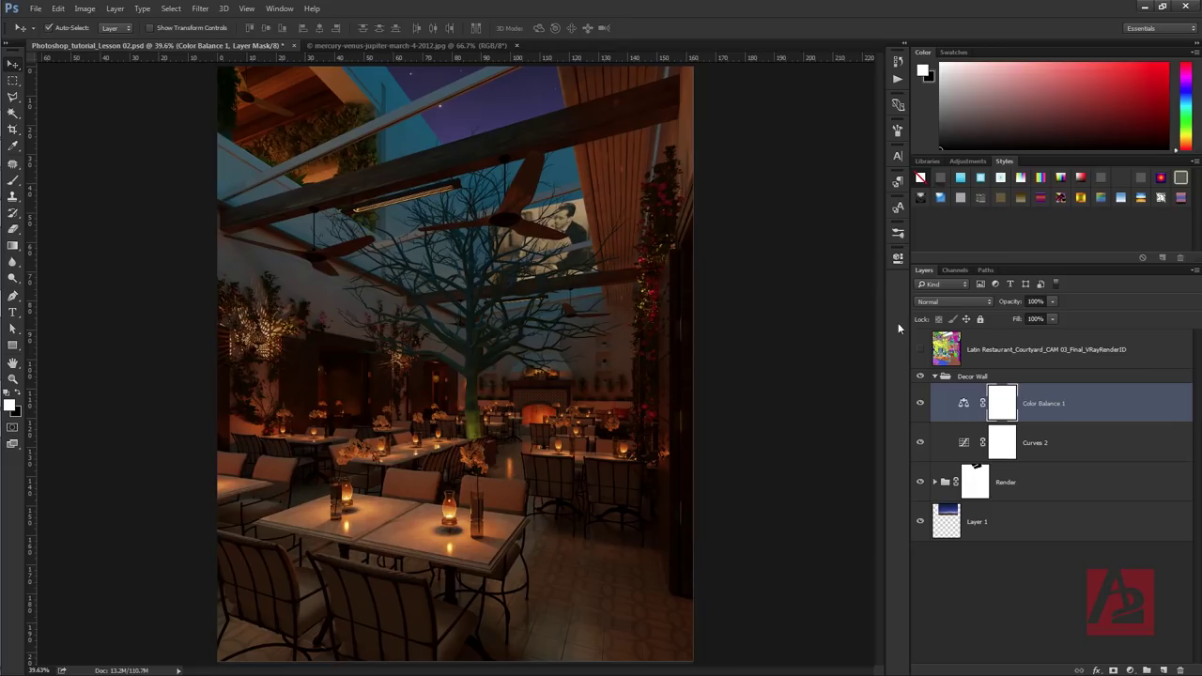
- Add a layer mask to the Decor Wall group and invert it to black
{"action": "left_click", "coordinate": [1017, 383]}
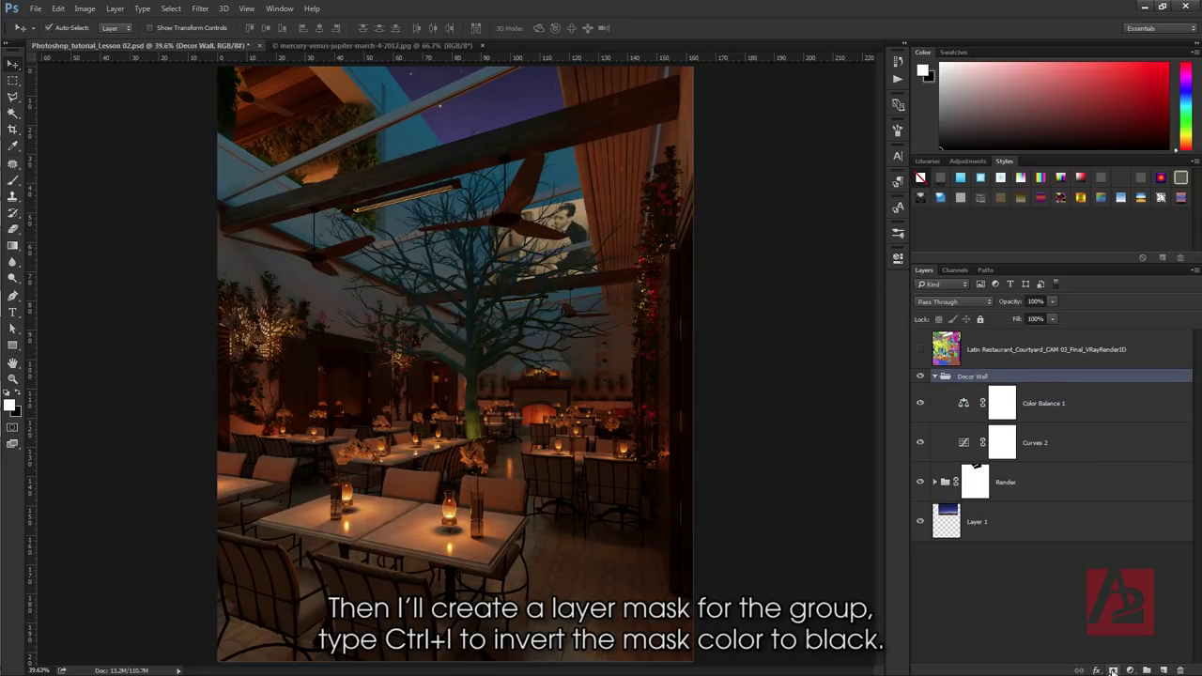
{"action": "left_click", "coordinate": [1113, 670]}
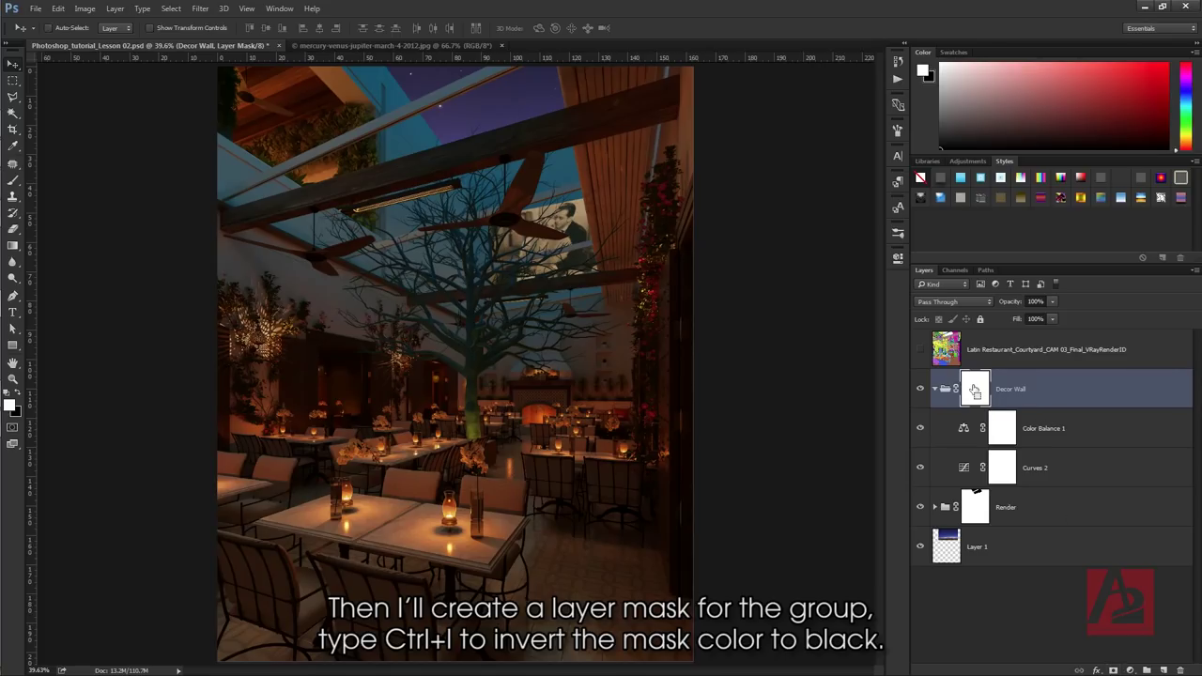
{"action": "key", "text": "ctrl+i"}
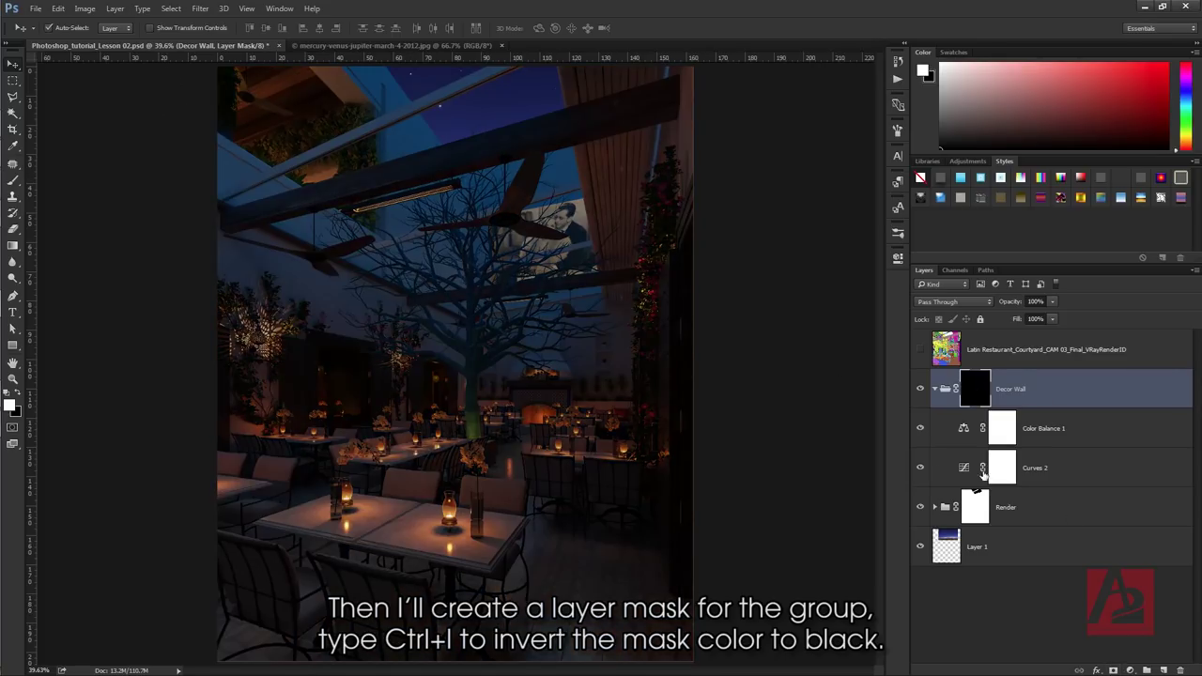
- Prepare the Brush tool for mask painting with white foreground color, a larger diameter and 61% opacity
{"action": "left_click", "coordinate": [10, 403]}
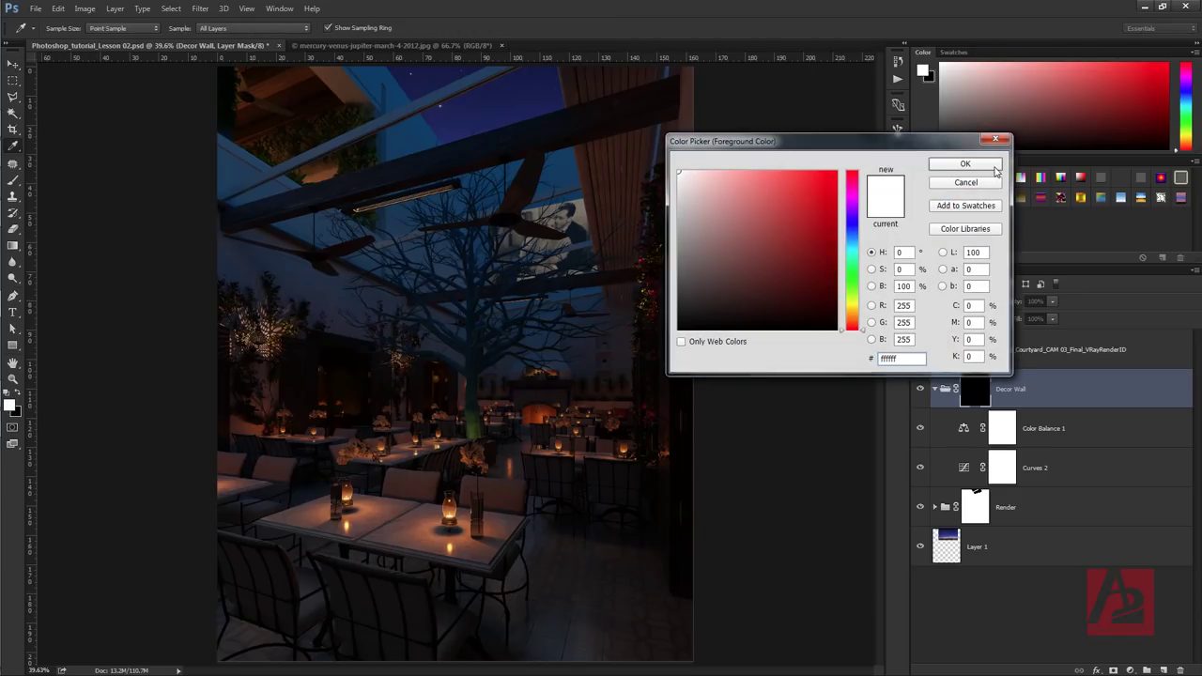
{"action": "left_click", "coordinate": [994, 167]}
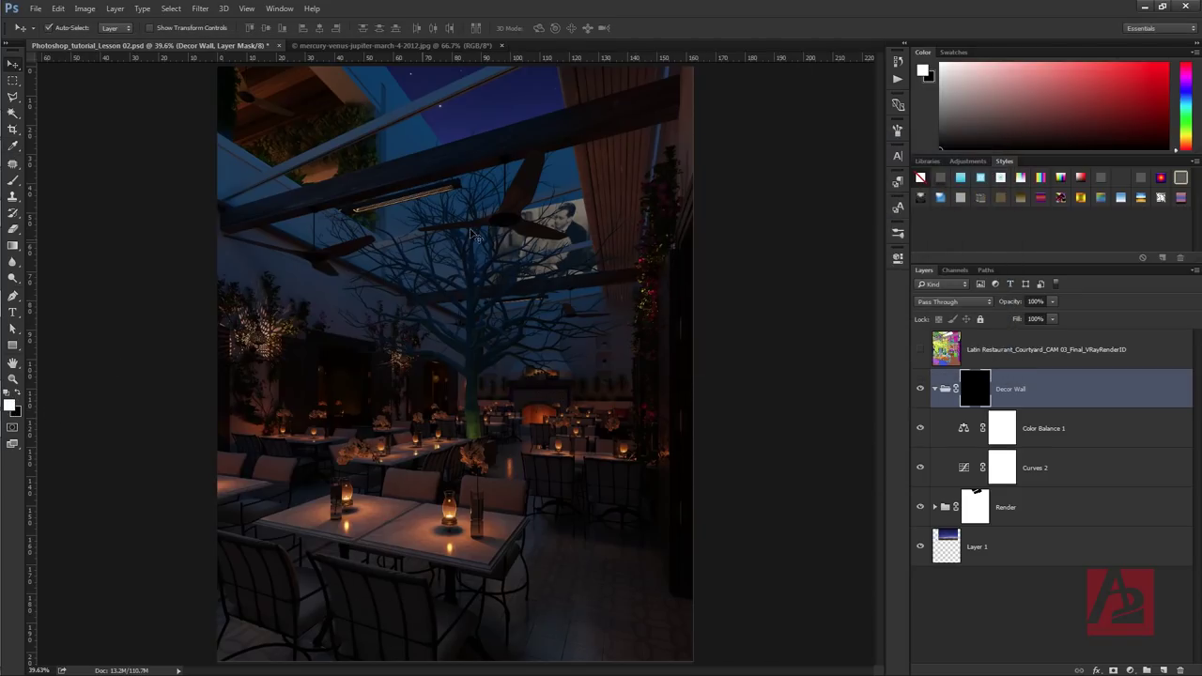
{"action": "left_click", "coordinate": [18, 184]}
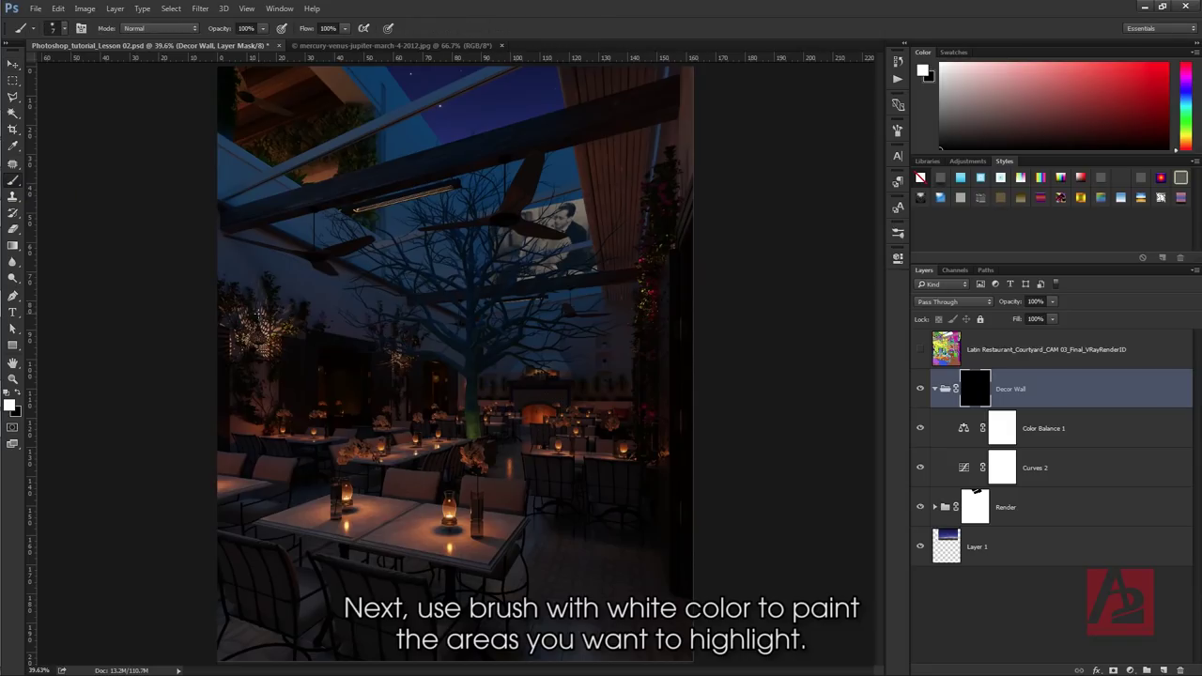
{"action": "right_click", "coordinate": [260, 313]}
{"action": "mouse_move", "coordinate": [334, 351]}
{"action": "left_mouse_down"}
{"action": "mouse_move", "coordinate": [351, 350]}
{"action": "mouse_move", "coordinate": [261, 315]}
{"action": "mouse_move", "coordinate": [337, 351]}
{"action": "mouse_move", "coordinate": [362, 347]}
{"action": "left_mouse_up"}
{"action": "left_click", "coordinate": [241, 317]}
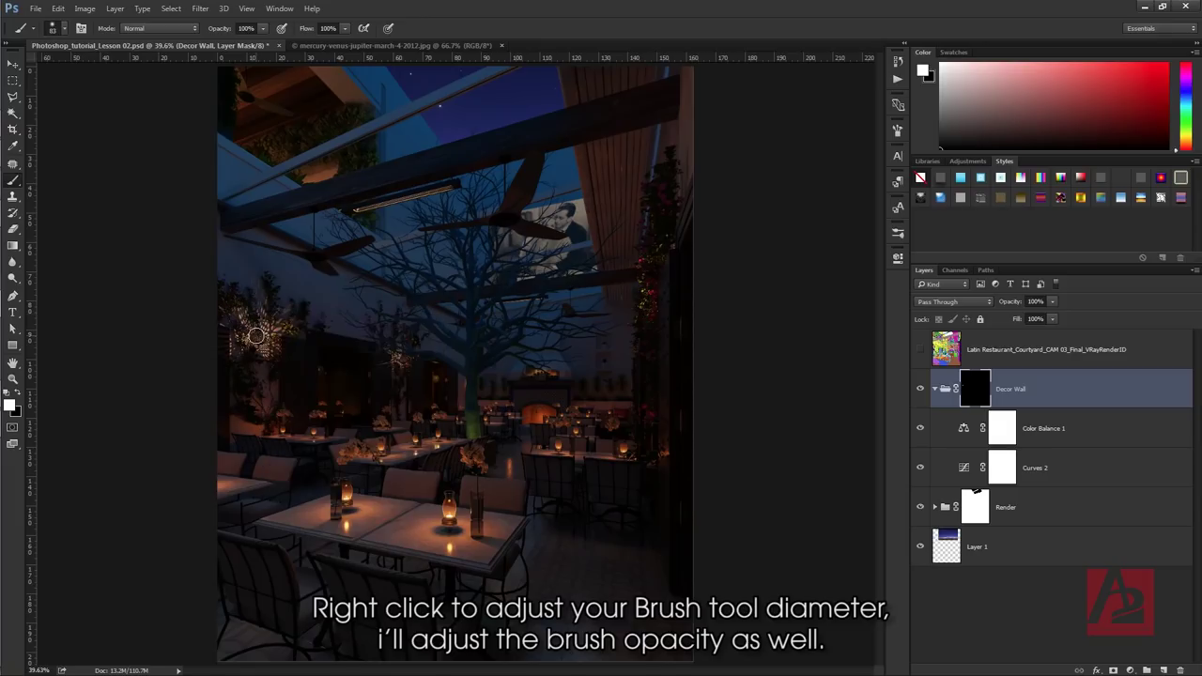
{"action": "left_click", "coordinate": [266, 30]}
{"action": "left_click_drag", "start_coordinate": [266, 42], "coordinate": [250, 44]}
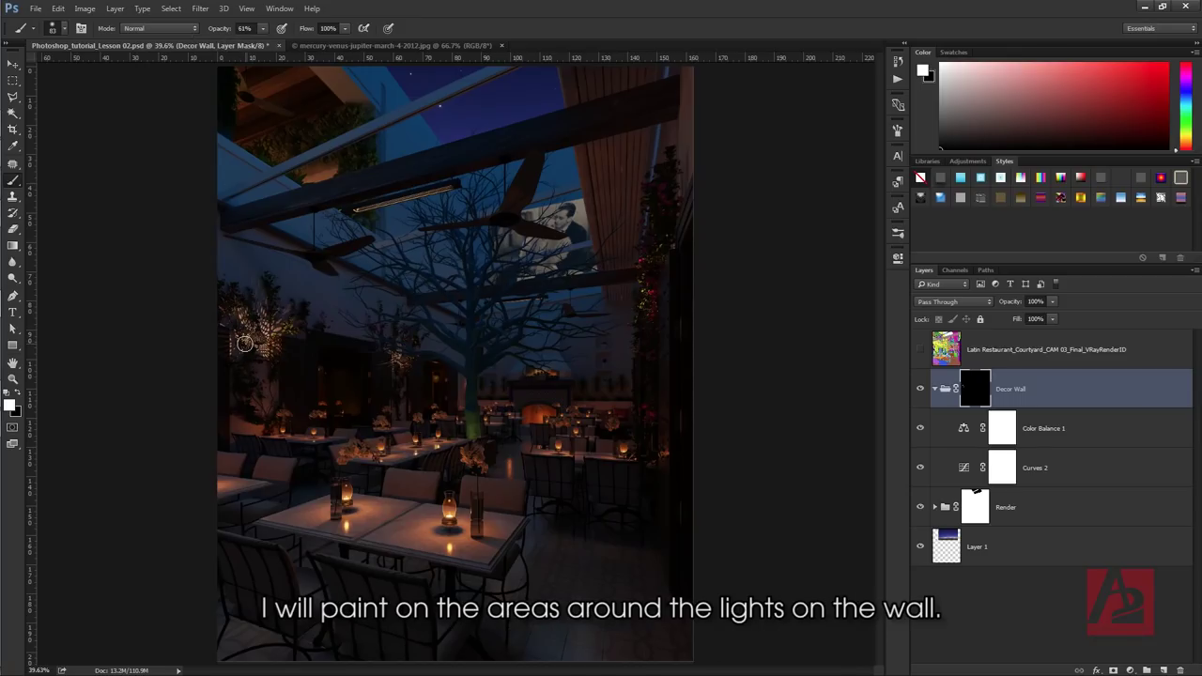
- Paint white on the Decor Wall mask around the perforated wall lamp and its light pattern near the image's left edge
{"action": "key", "text": "z"}
{"action": "left_click_drag", "start_coordinate": [249, 343], "coordinate": [310, 426]}
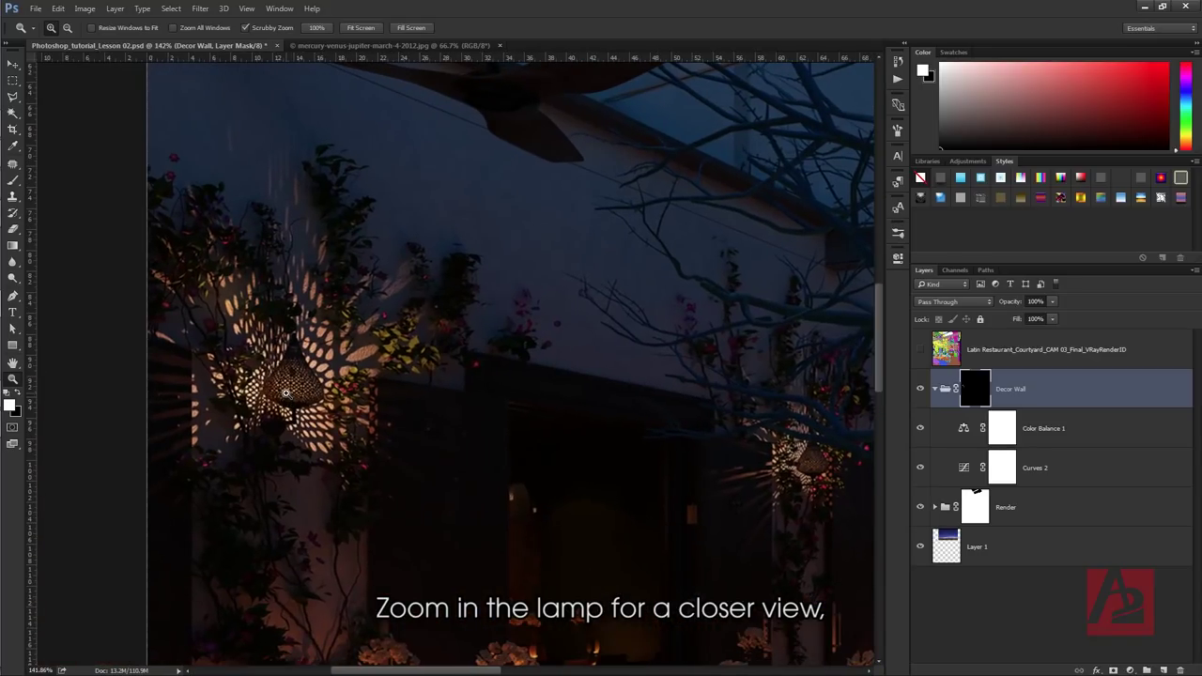
{"action": "left_click_drag", "start_coordinate": [285, 380], "coordinate": [327, 396]}
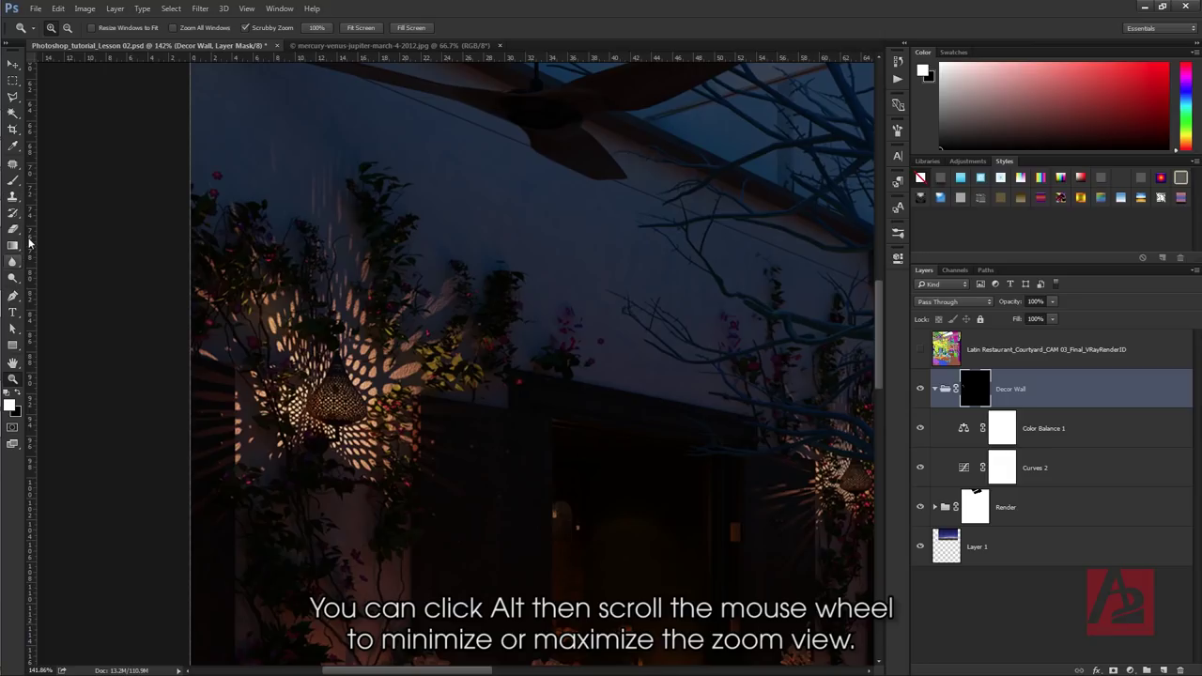
{"action": "left_click", "coordinate": [12, 180]}
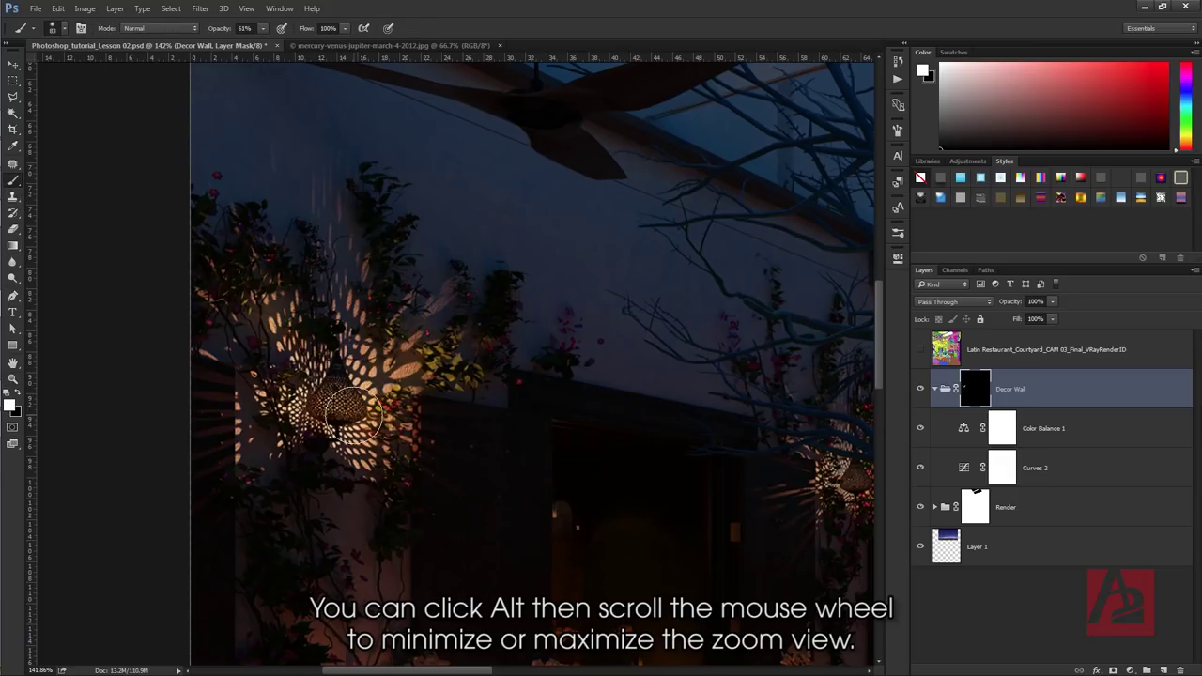
{"action": "left_click_drag", "start_coordinate": [309, 288], "coordinate": [330, 231]}
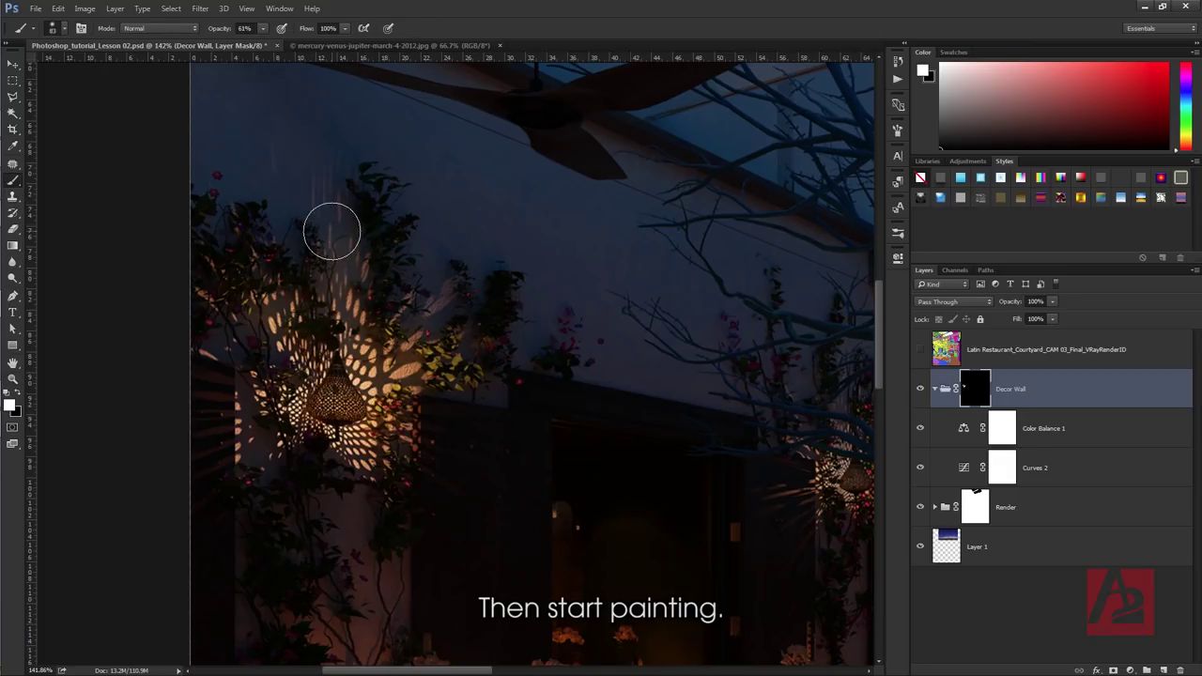
{"action": "mouse_move", "coordinate": [186, 268]}
{"action": "left_mouse_down"}
{"action": "mouse_move", "coordinate": [283, 371]}
{"action": "mouse_move", "coordinate": [296, 417]}
{"action": "mouse_move", "coordinate": [281, 388]}
{"action": "mouse_move", "coordinate": [268, 413]}
{"action": "mouse_move", "coordinate": [272, 382]}
{"action": "mouse_move", "coordinate": [222, 445]}
{"action": "mouse_move", "coordinate": [331, 410]}
{"action": "mouse_move", "coordinate": [429, 520]}
{"action": "left_mouse_up"}
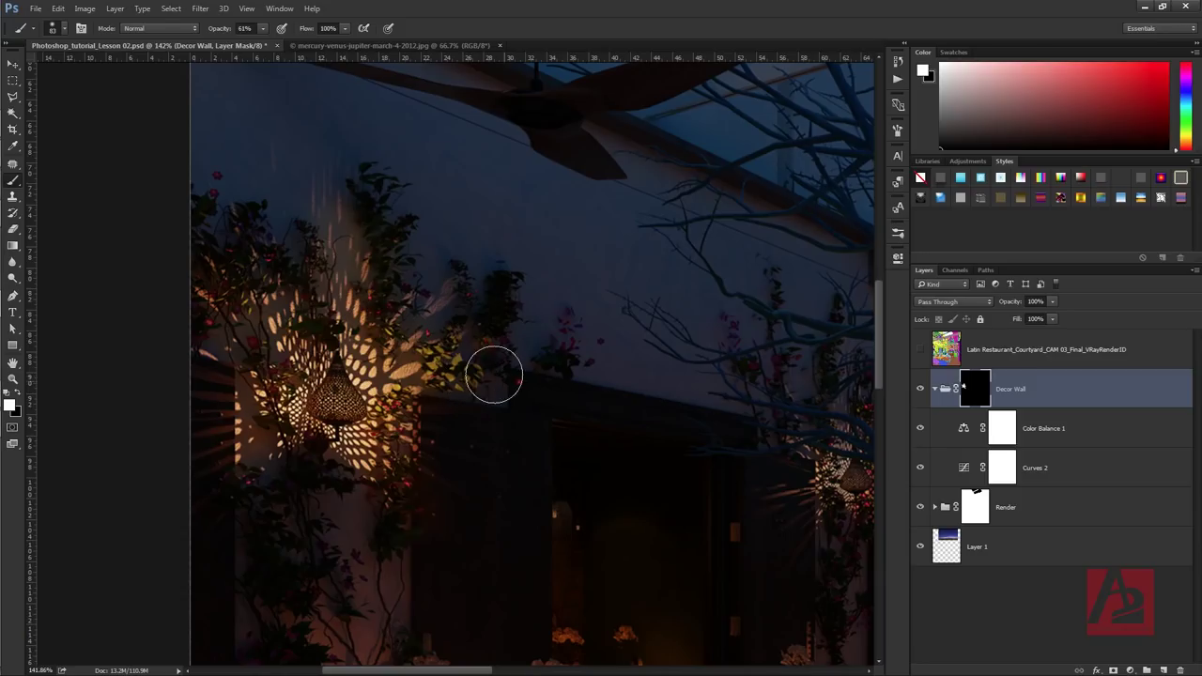
- Show the VRayRenderID layer, select the tree by its color with the Magic Wand and invert the selection
{"action": "left_click_drag", "start_coordinate": [721, 371], "coordinate": [416, 309]}
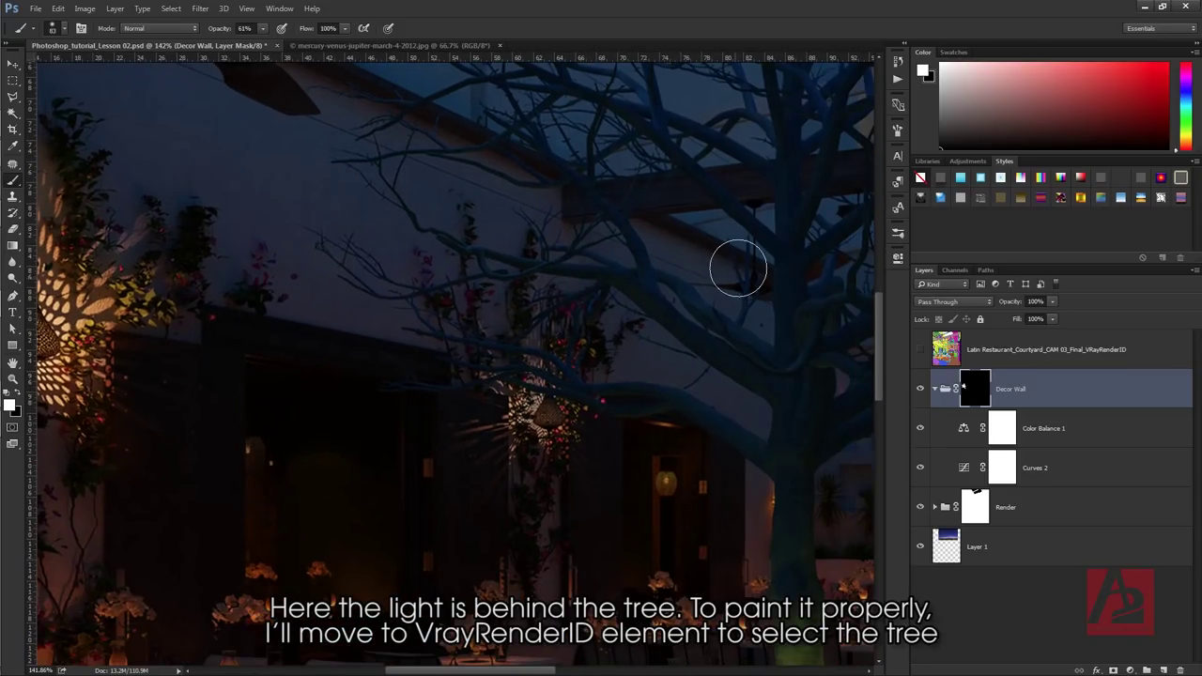
{"action": "left_click", "coordinate": [920, 349]}
{"action": "key", "text": "w"}
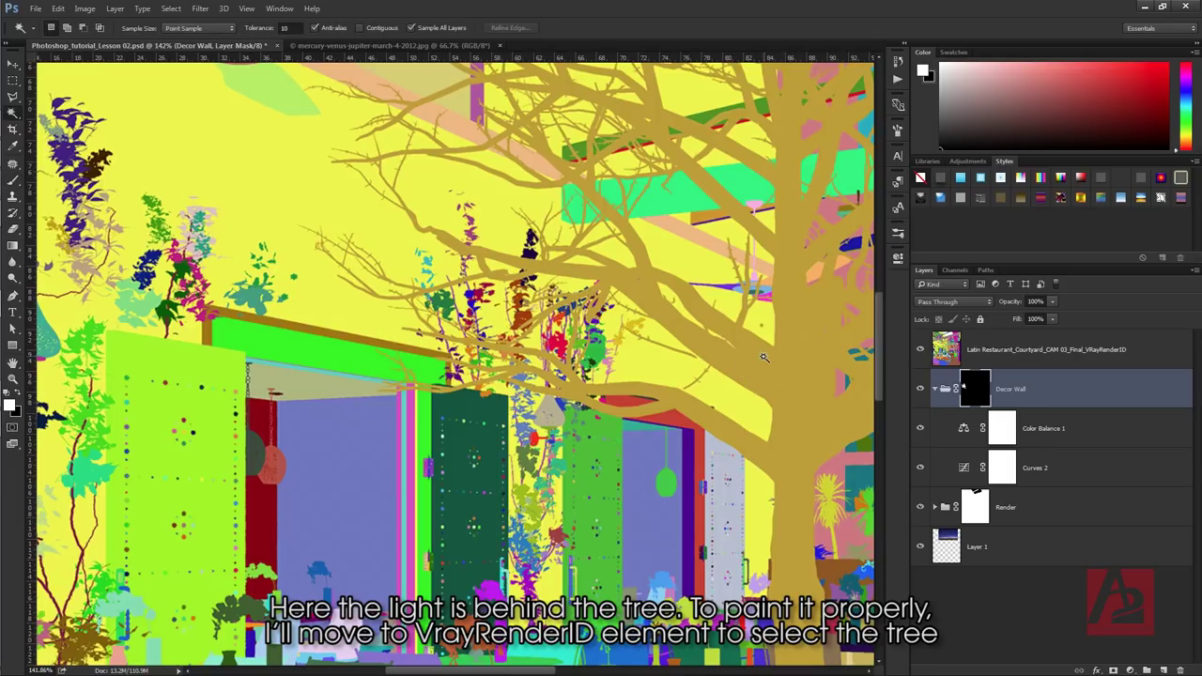
{"action": "left_click", "coordinate": [763, 356]}
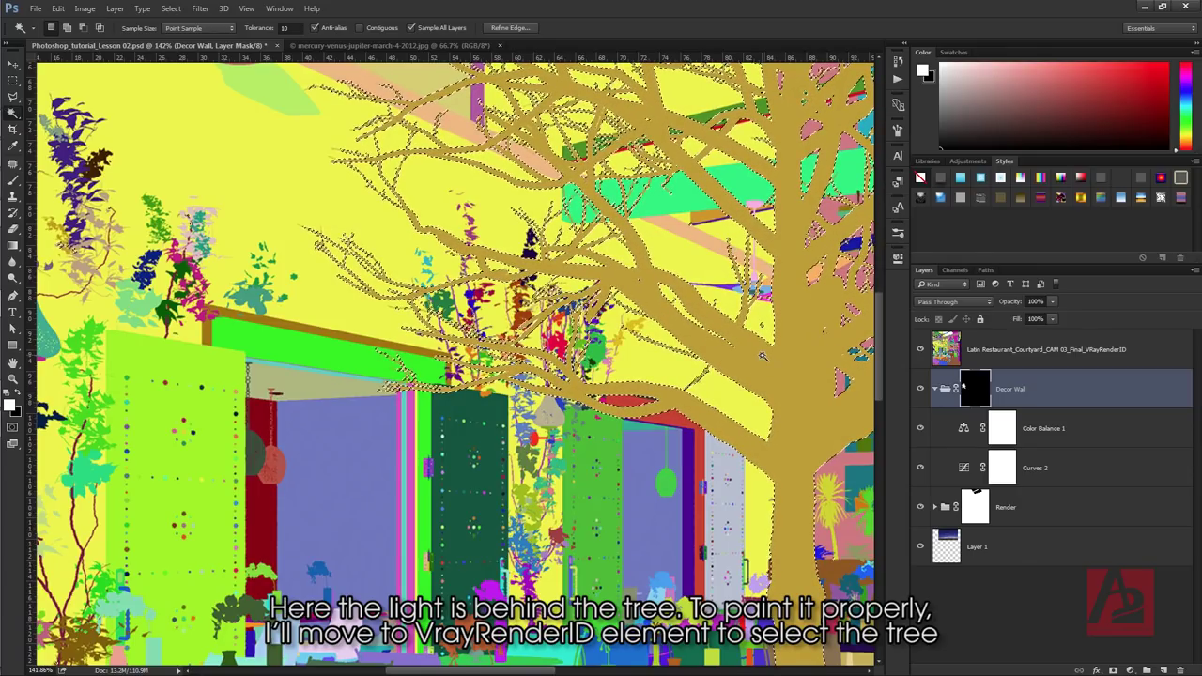
{"action": "key", "text": "ctrl+shift+i"}
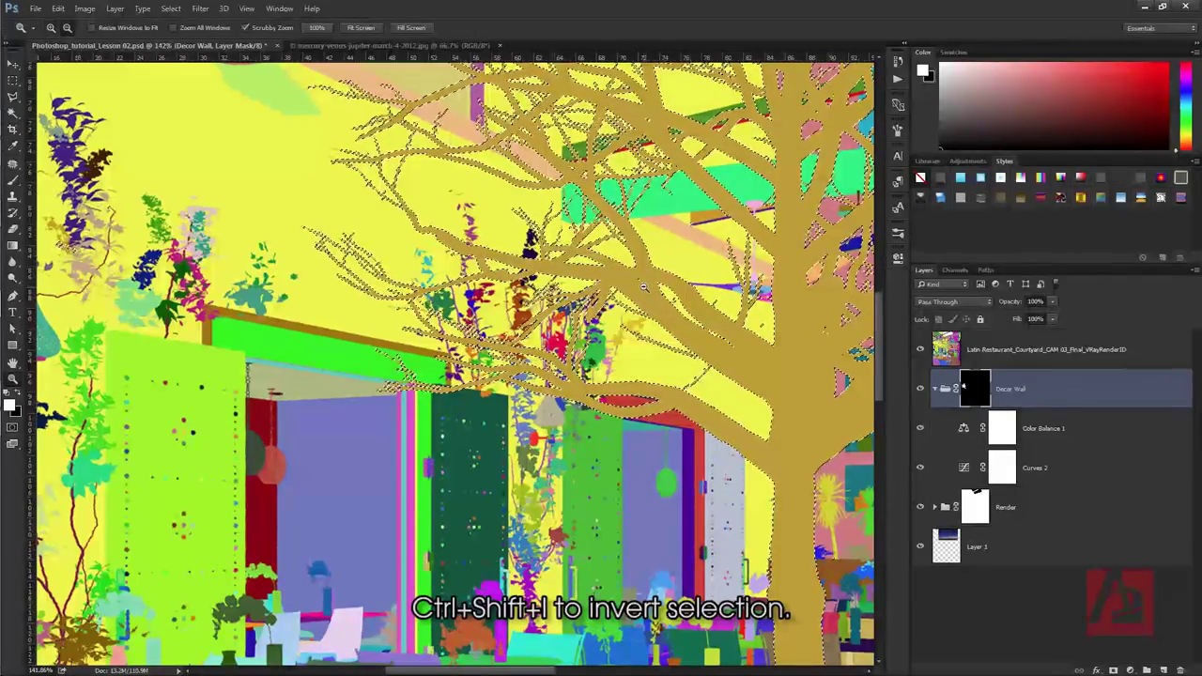
- Hide the VRayRenderID layer and paint the Decor Wall mask around the wall lamp behind the tree branches
{"action": "scroll", "coordinate": [644, 288], "scroll_direction": "down", "scroll_amount": 5}
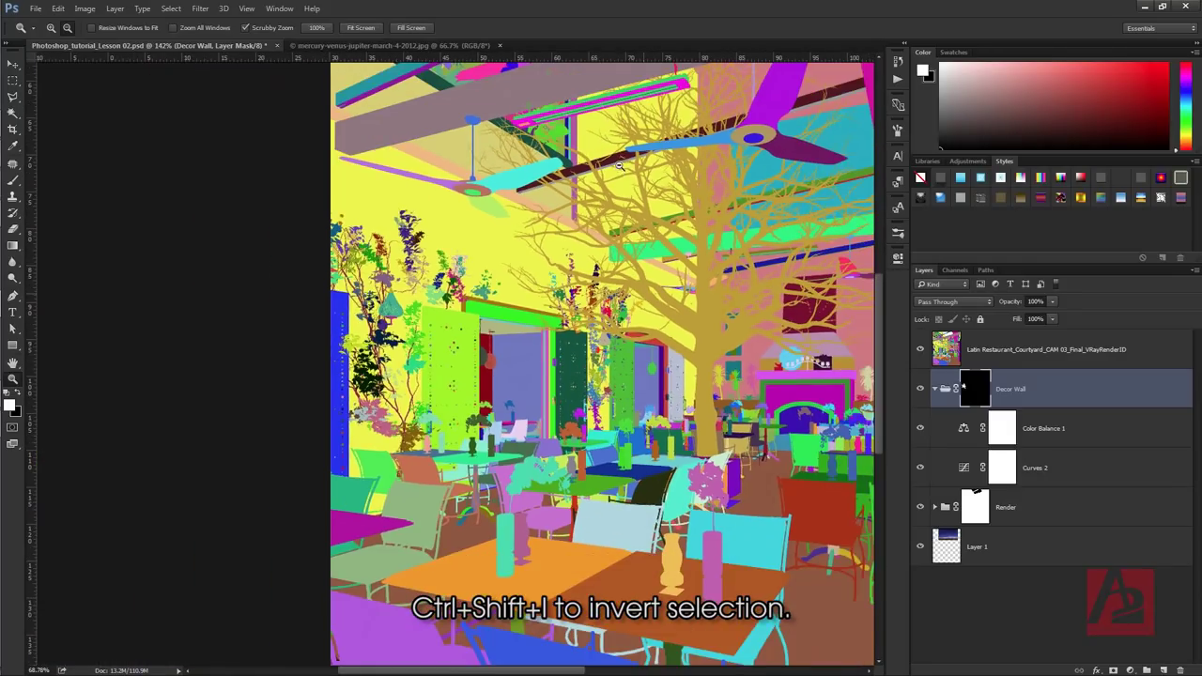
{"action": "scroll", "coordinate": [616, 98], "scroll_direction": "down", "scroll_amount": 4}
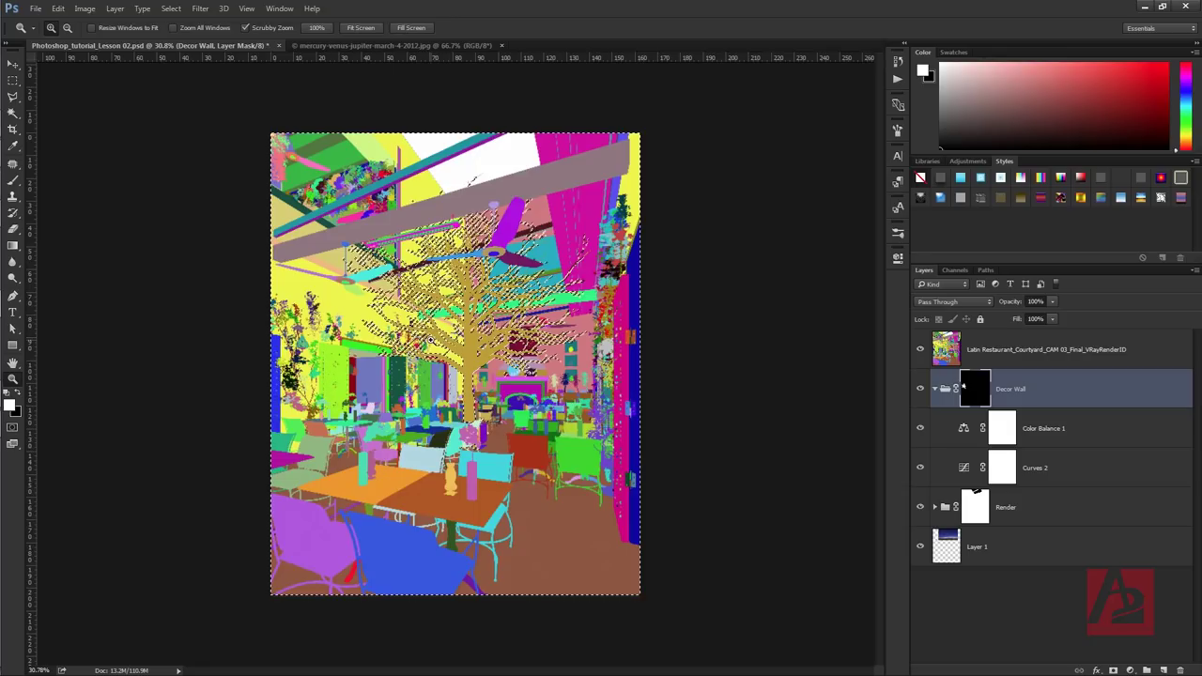
{"action": "left_click_drag", "start_coordinate": [387, 341], "coordinate": [484, 495]}
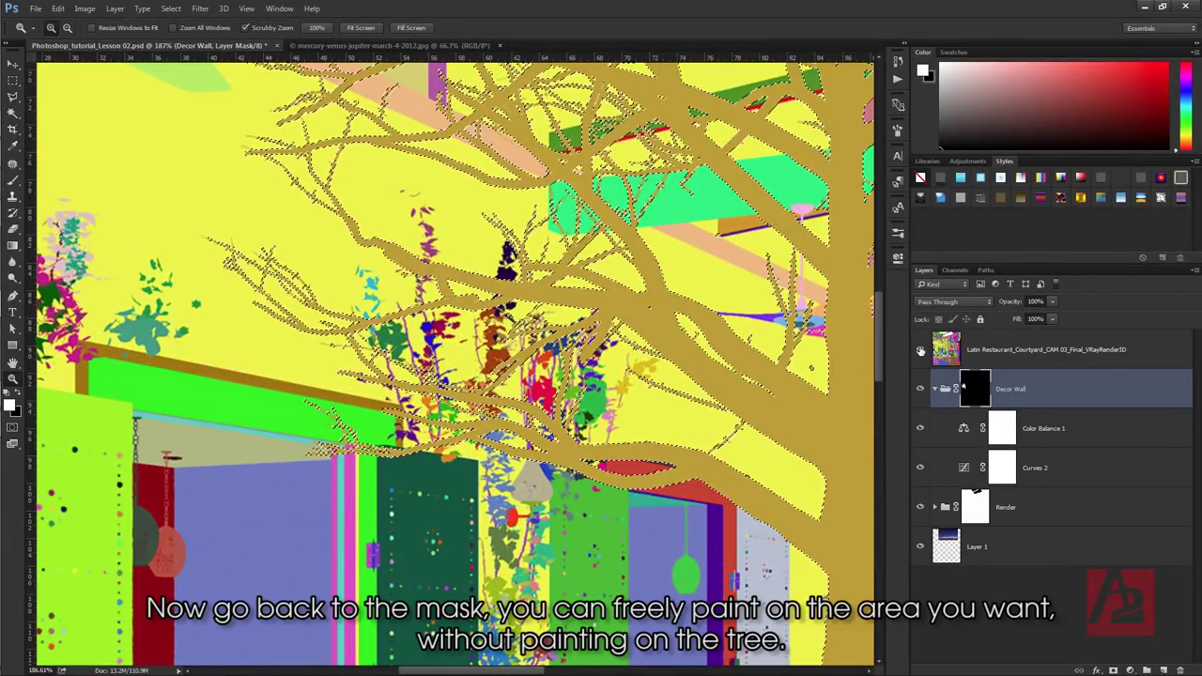
{"action": "left_click", "coordinate": [919, 350]}
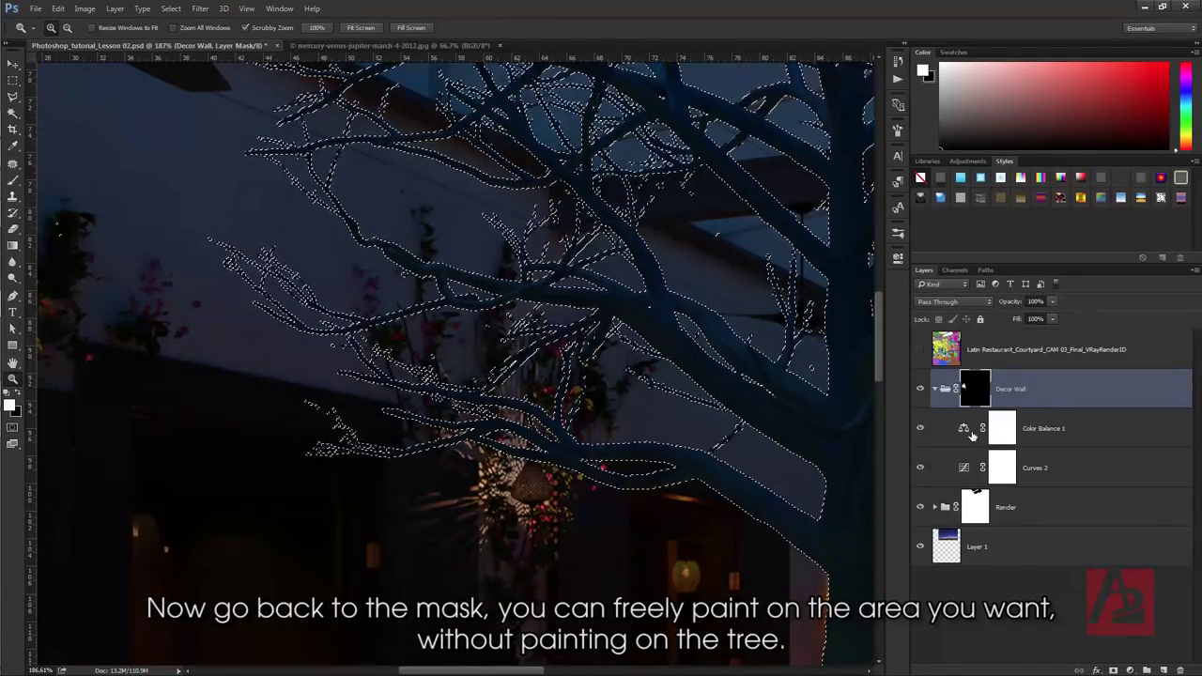
{"action": "key", "text": "b"}
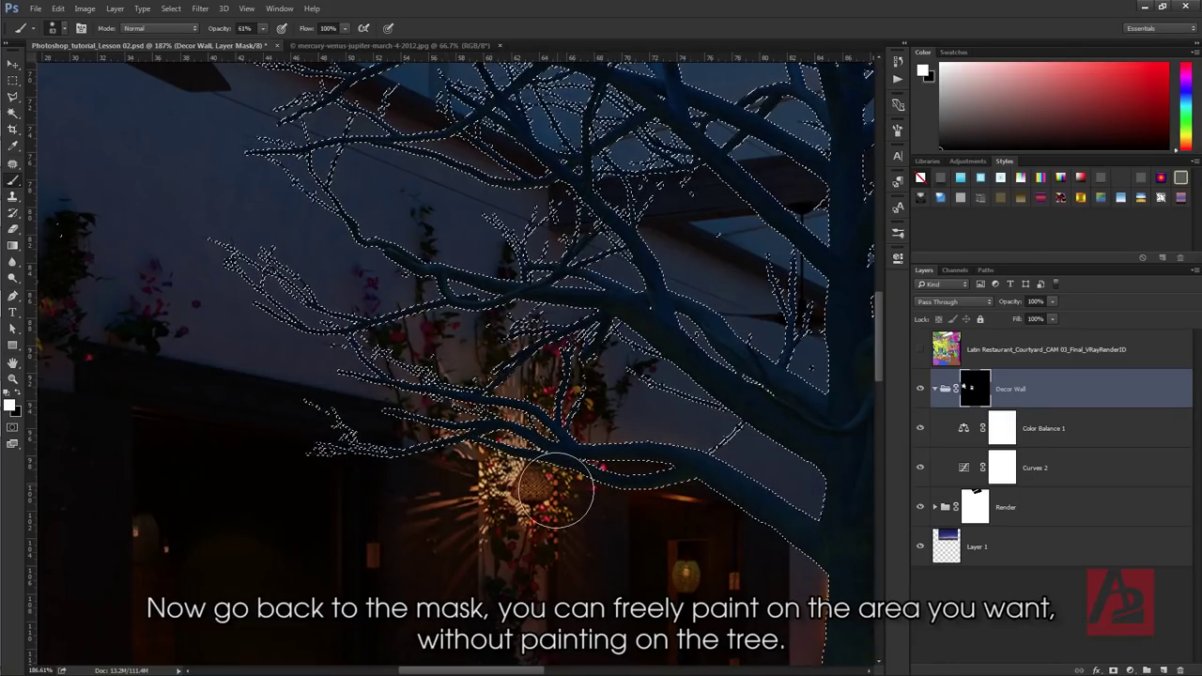
- Paint the mask over the lit decor above the fireplace and the lights on the flower-covered column, then clear the selection
{"action": "left_click_drag", "start_coordinate": [693, 461], "coordinate": [241, 268]}
{"action": "mouse_move", "coordinate": [536, 357]}
{"action": "left_mouse_down"}
{"action": "mouse_move", "coordinate": [275, 345]}
{"action": "mouse_move", "coordinate": [289, 471]}
{"action": "left_mouse_up"}
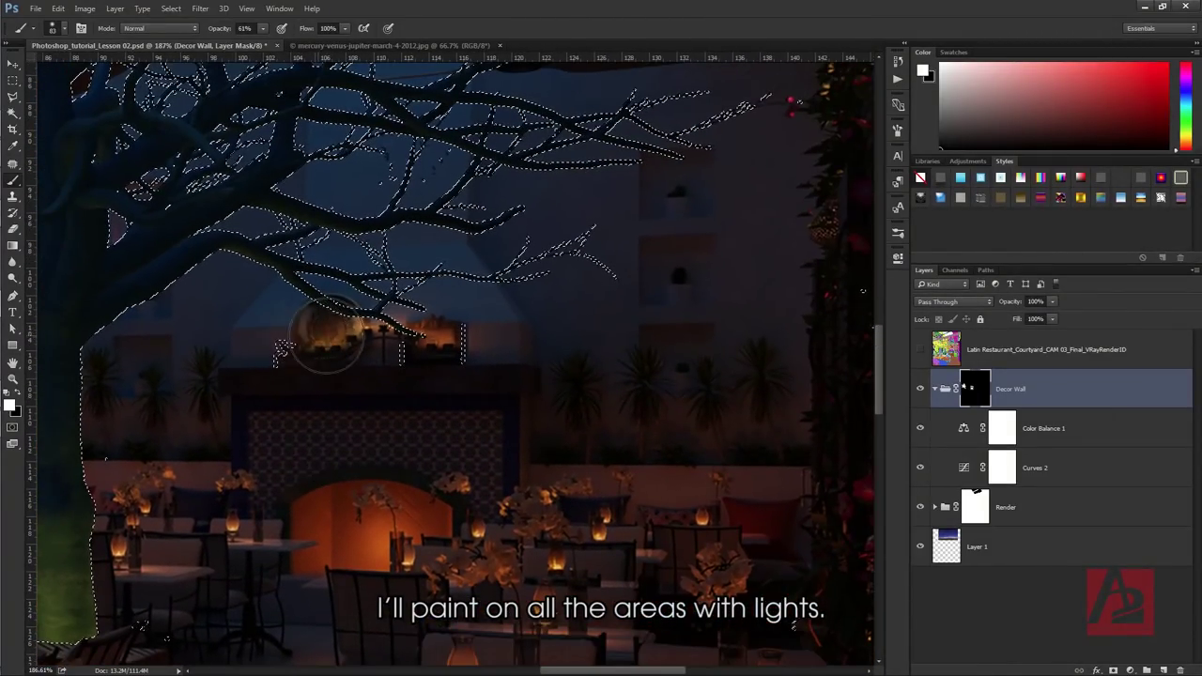
{"action": "mouse_move", "coordinate": [460, 333]}
{"action": "left_mouse_down"}
{"action": "mouse_move", "coordinate": [287, 332]}
{"action": "mouse_move", "coordinate": [473, 348]}
{"action": "left_mouse_up"}
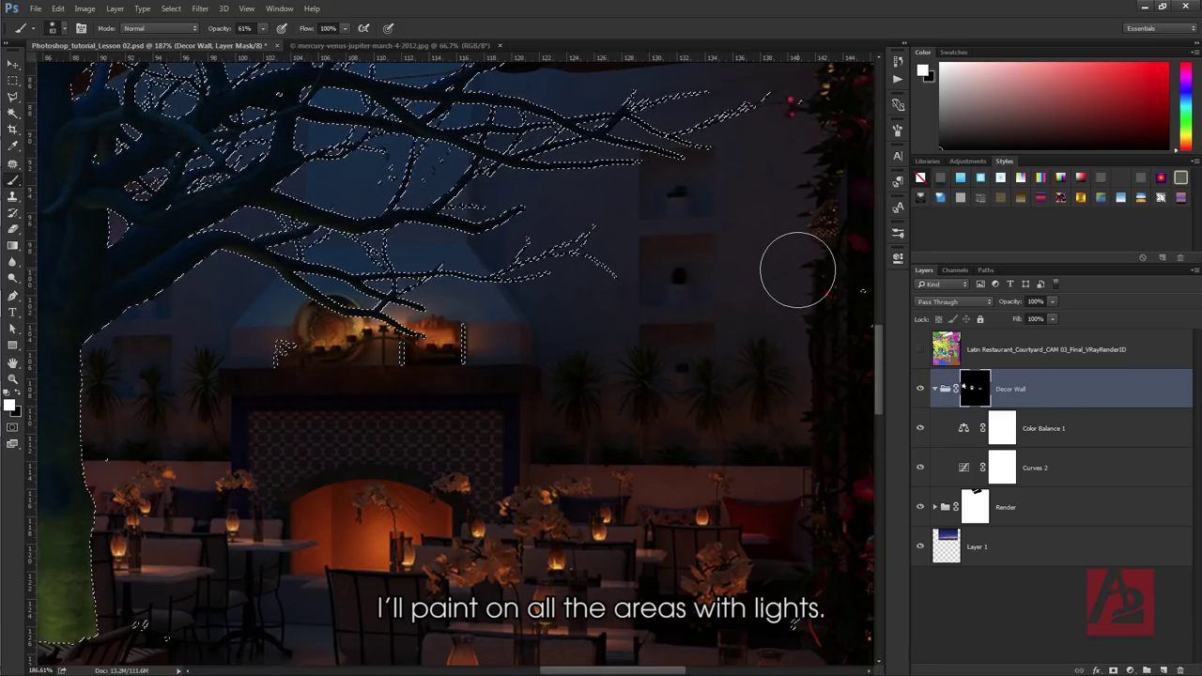
{"action": "mouse_move", "coordinate": [797, 269]}
{"action": "left_mouse_down"}
{"action": "mouse_move", "coordinate": [746, 271]}
{"action": "mouse_move", "coordinate": [614, 498]}
{"action": "mouse_move", "coordinate": [595, 563]}
{"action": "mouse_move", "coordinate": [735, 276]}
{"action": "mouse_move", "coordinate": [703, 135]}
{"action": "mouse_move", "coordinate": [635, 515]}
{"action": "mouse_move", "coordinate": [716, 121]}
{"action": "mouse_move", "coordinate": [665, 409]}
{"action": "mouse_move", "coordinate": [679, 496]}
{"action": "mouse_move", "coordinate": [668, 596]}
{"action": "mouse_move", "coordinate": [686, 206]}
{"action": "mouse_move", "coordinate": [620, 442]}
{"action": "left_mouse_up"}
{"action": "scroll", "coordinate": [670, 247], "scroll_direction": "down", "scroll_amount": 5}
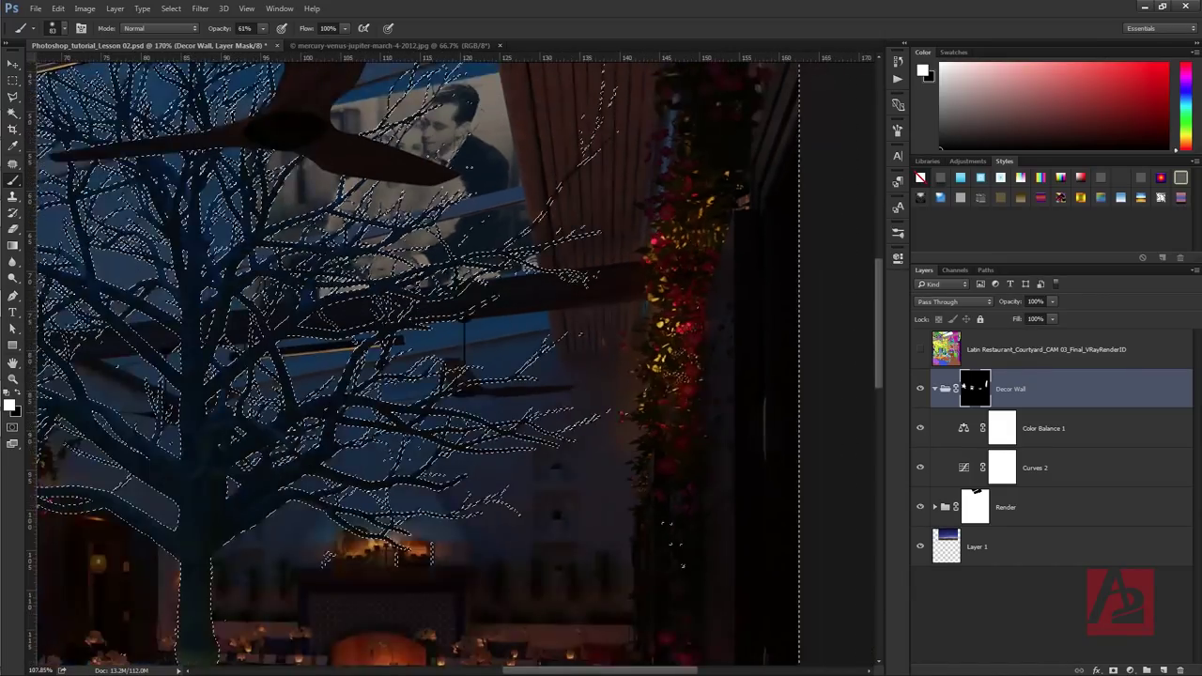
{"action": "scroll", "coordinate": [670, 256], "scroll_direction": "down", "scroll_amount": 5}
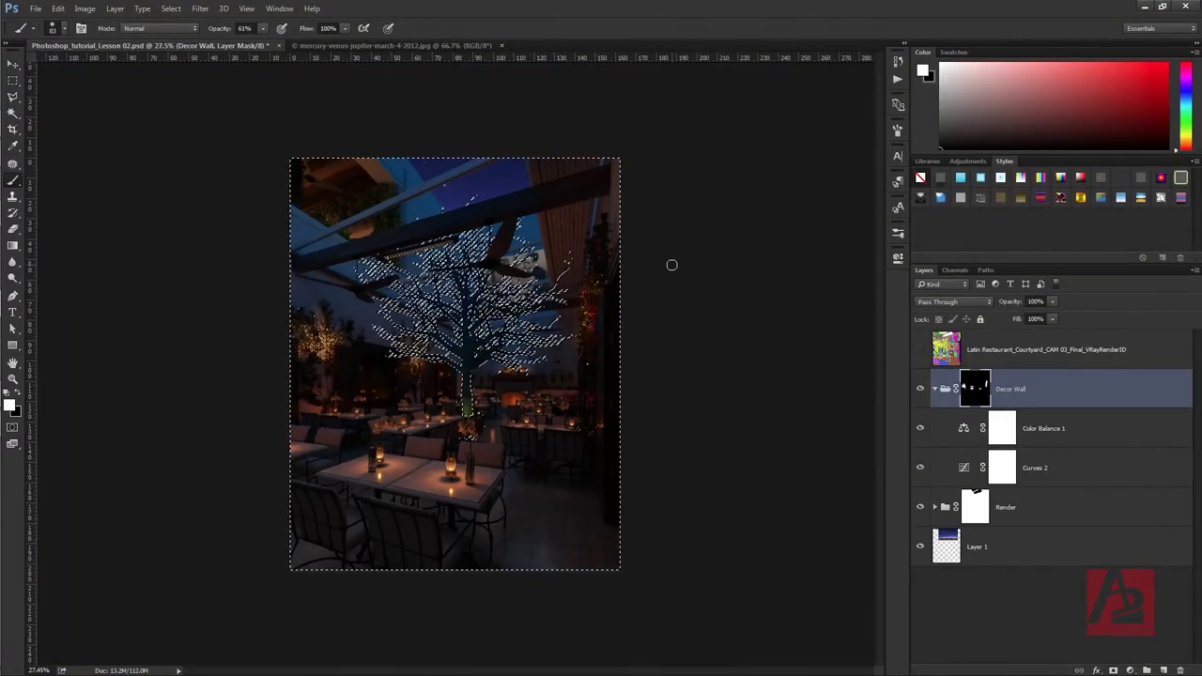
{"action": "key", "text": "ctrl+d"}
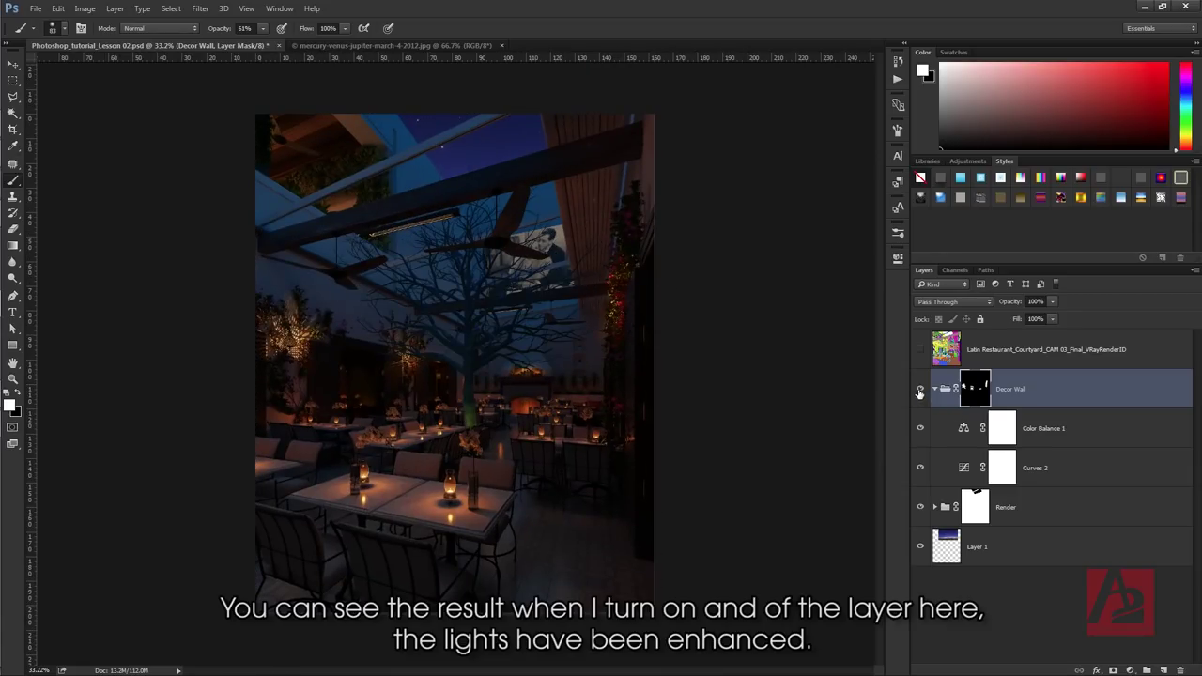
- Toggle the Decor Wall group's visibility to compare the lights with and without the enhancement
{"action": "left_click", "coordinate": [919, 391]}
{"action": "left_click", "coordinate": [919, 390]}
{"action": "left_click", "coordinate": [919, 390]}
{"action": "left_click", "coordinate": [919, 391]}
- Collapse the Decor Wall group and create a new group above it for the flowers
{"action": "left_click", "coordinate": [1082, 403]}
{"action": "left_click", "coordinate": [934, 390]}
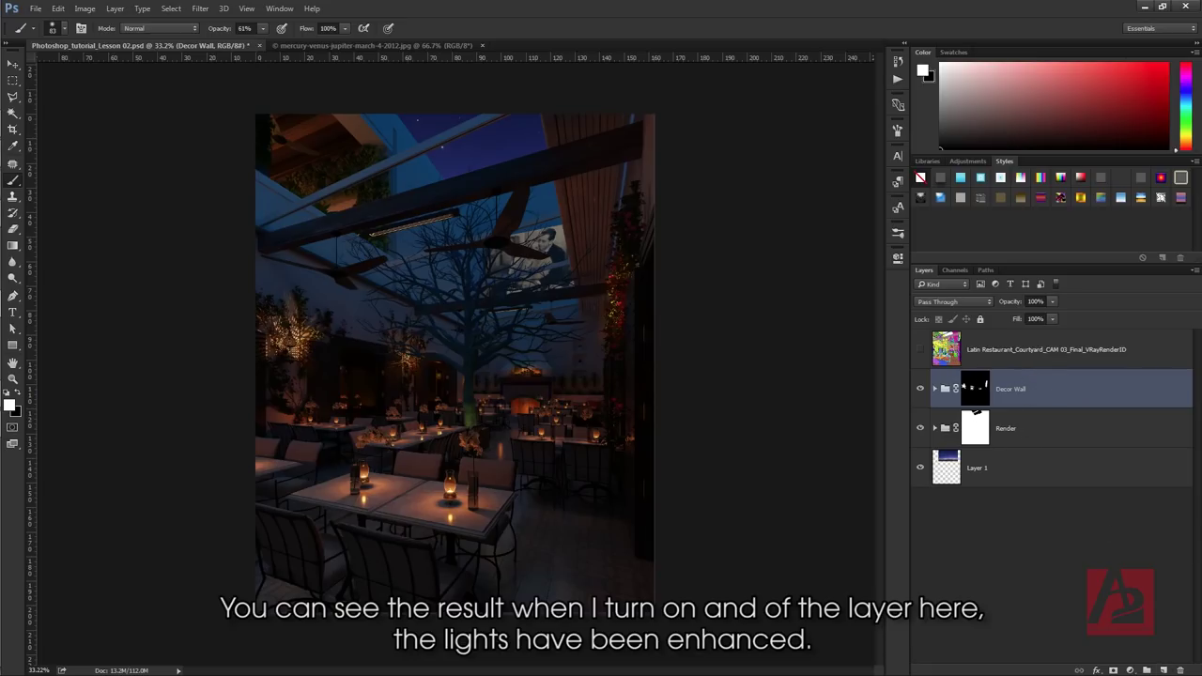
{"action": "key", "text": "v"}
{"action": "left_click", "coordinate": [1147, 670]}
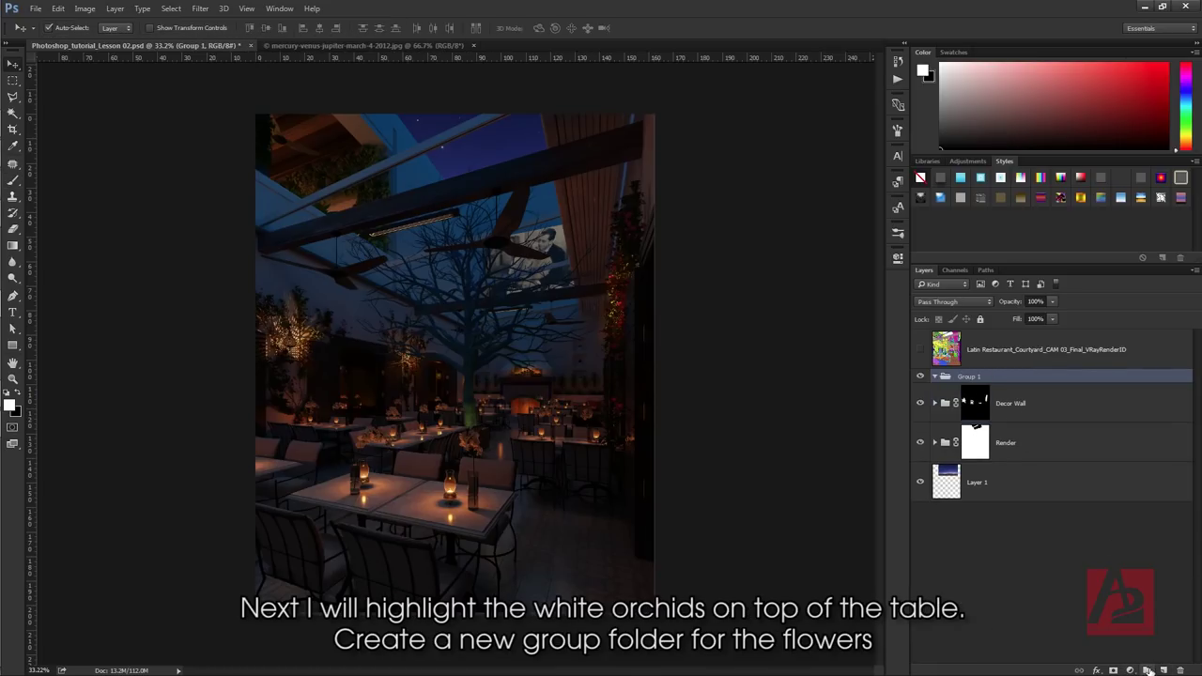
- Rename the new group as Flower
{"action": "double_click", "coordinate": [965, 376]}
{"action": "type", "text": "Flower"}
{"action": "key", "text": "Return"}
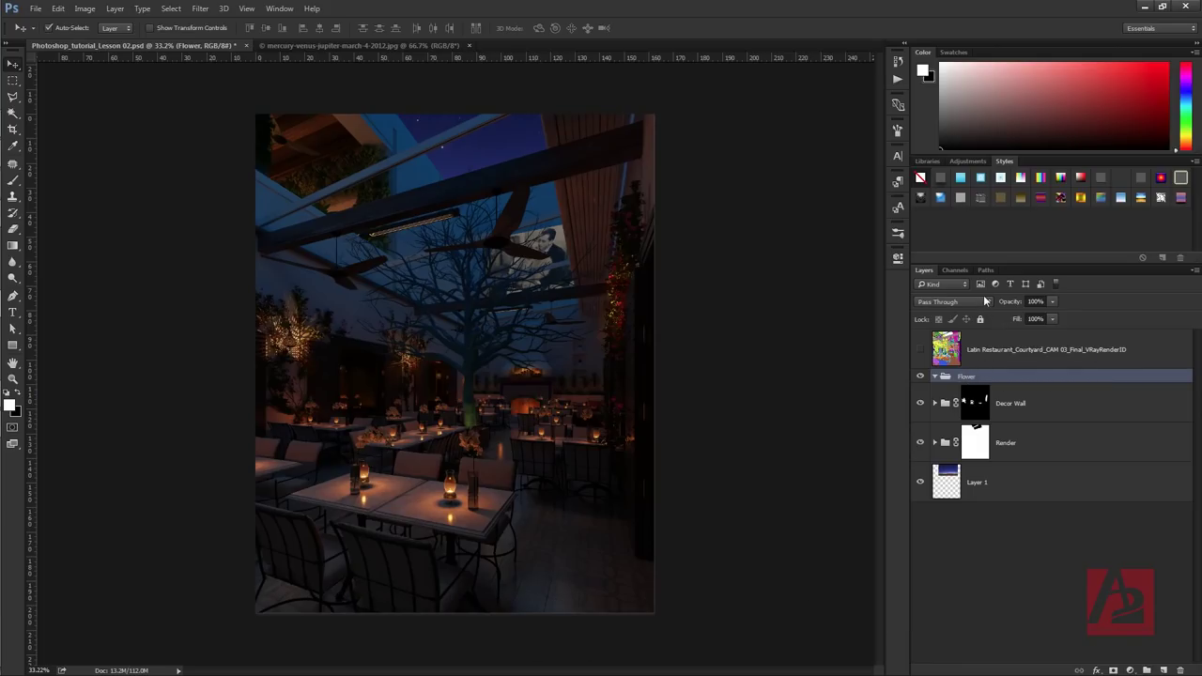
- Add a Levels adjustment layer with the white input level at 120 and move it into the Flower group
{"action": "left_click", "coordinate": [1129, 670]}
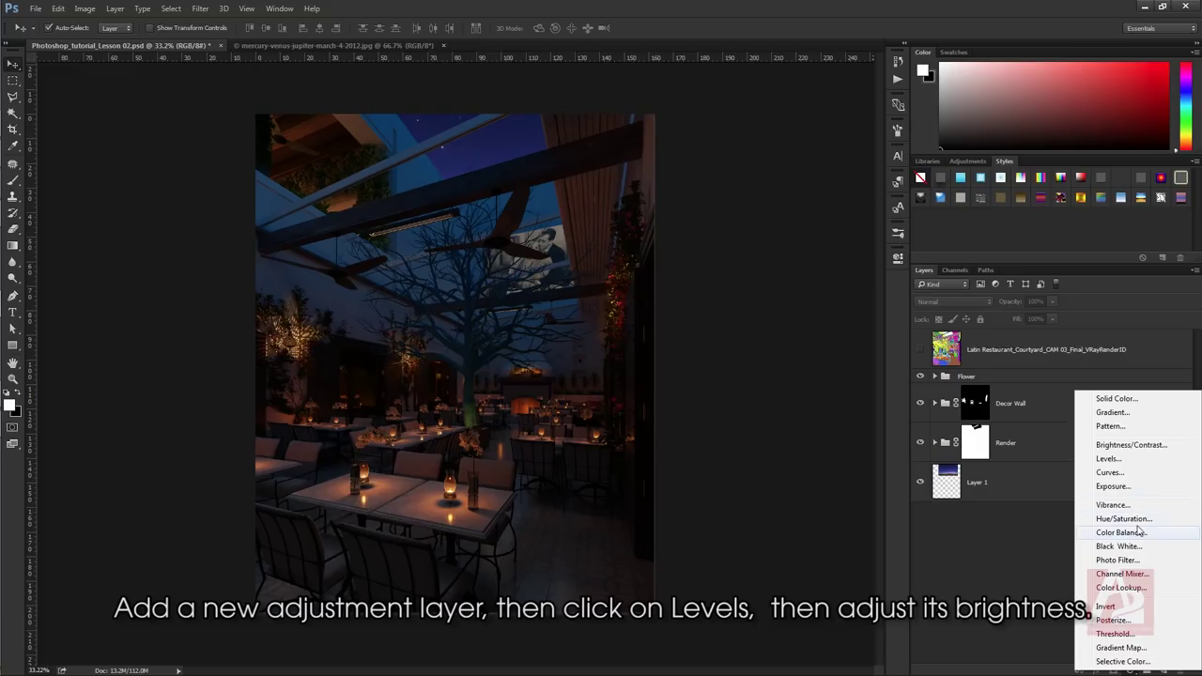
{"action": "left_click", "coordinate": [1148, 460]}
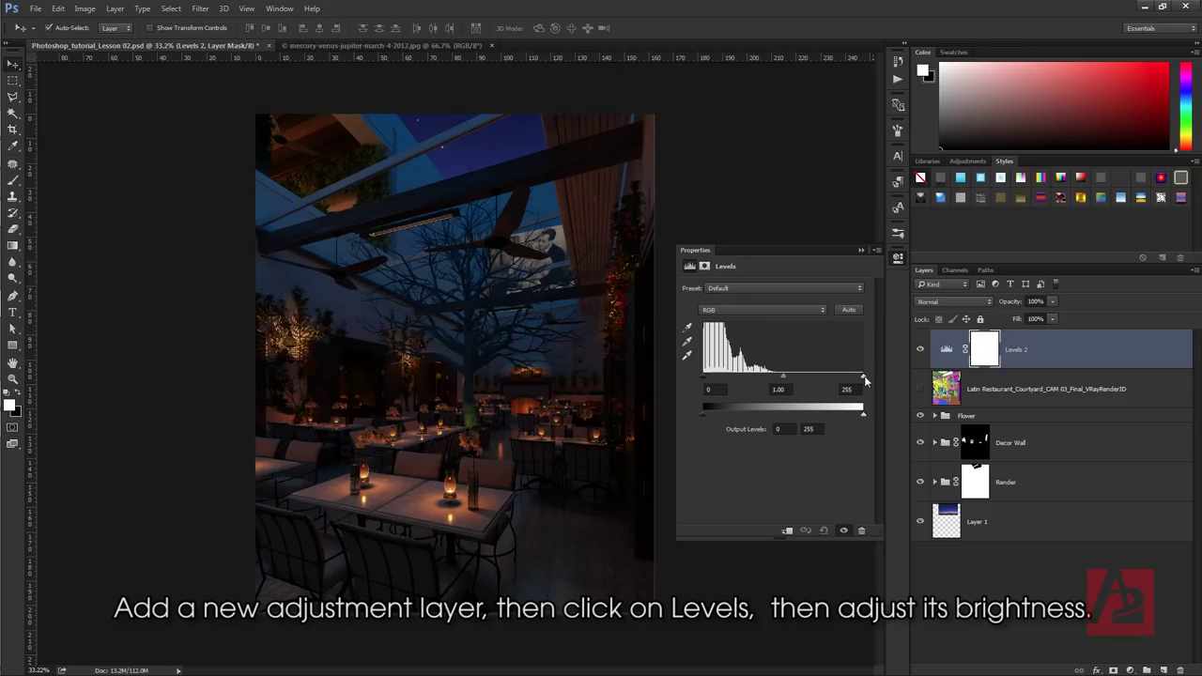
{"action": "left_click_drag", "start_coordinate": [864, 377], "coordinate": [777, 387]}
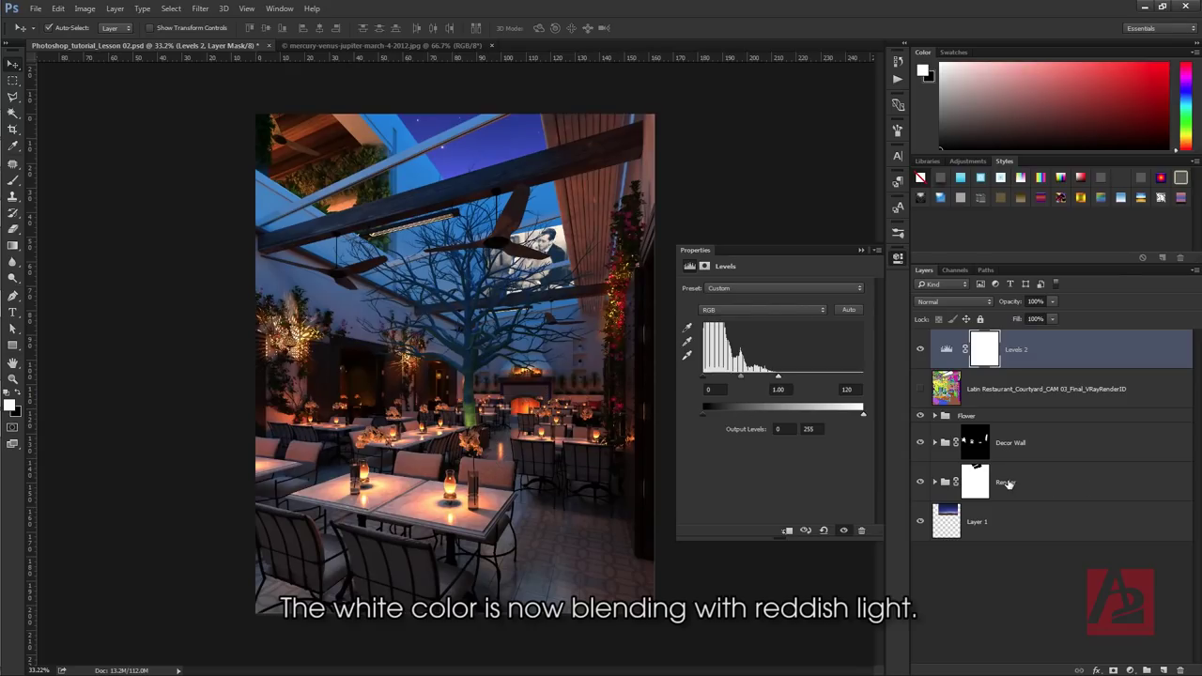
{"action": "left_click_drag", "start_coordinate": [1065, 354], "coordinate": [1064, 418]}
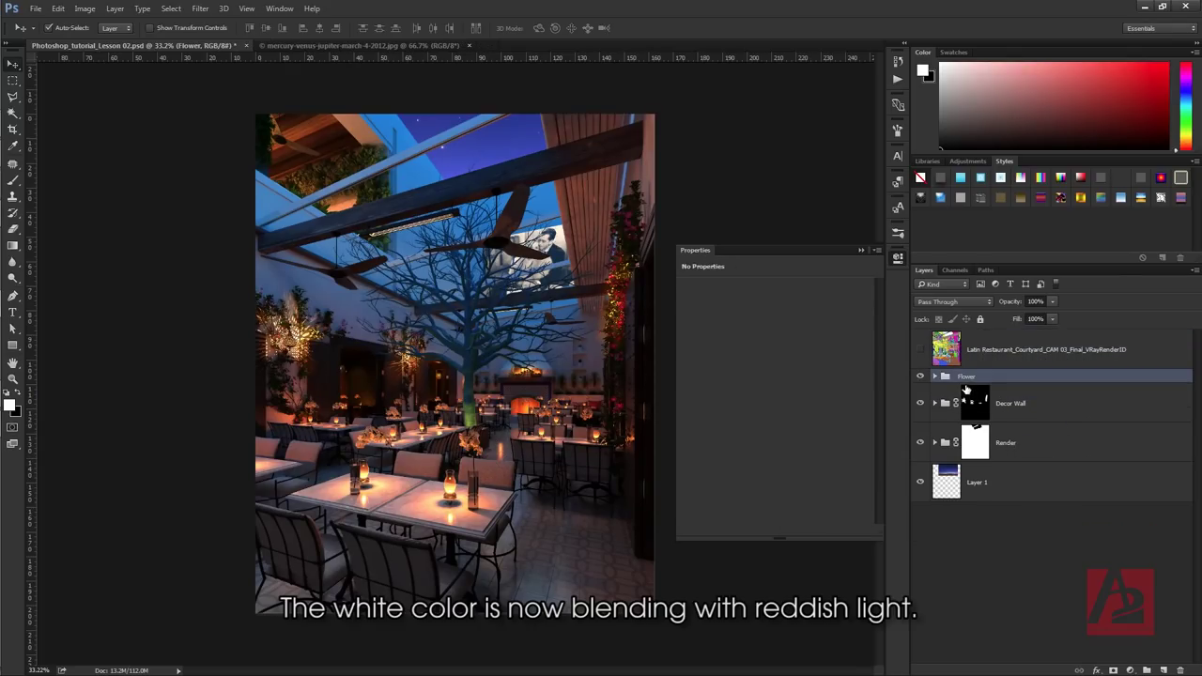
{"action": "left_click", "coordinate": [933, 376]}
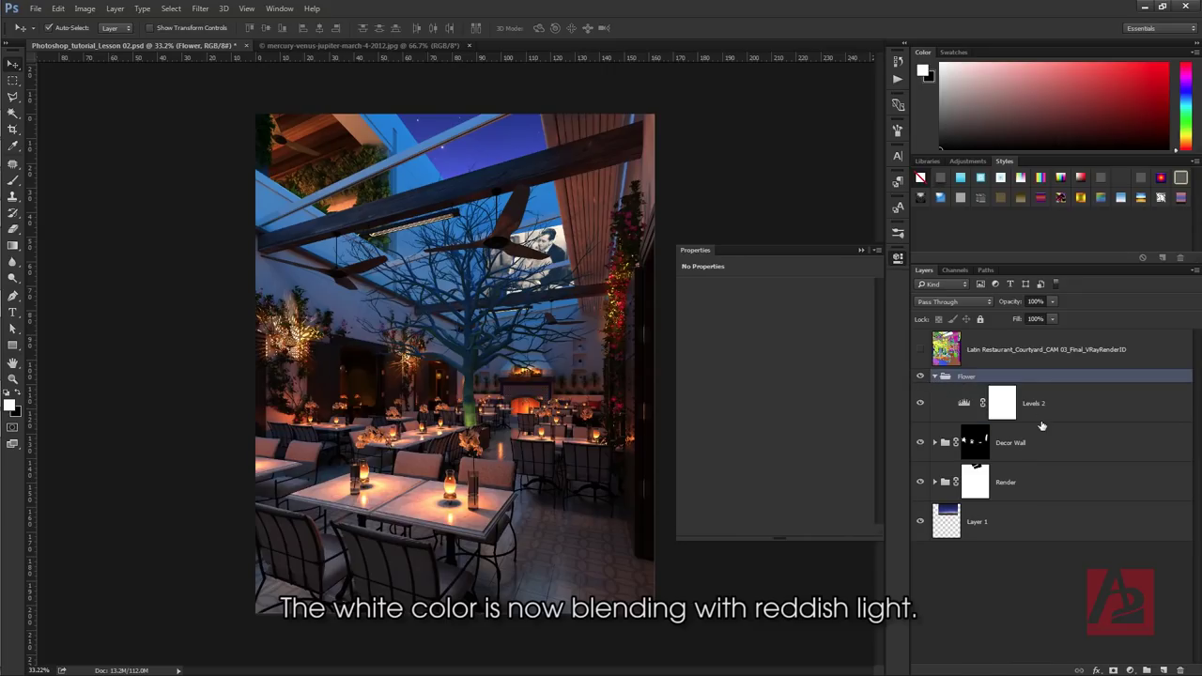
- Add a Hue/Saturation adjustment above the Levels layer in the Flower group and lower Saturation to -79
{"action": "left_click", "coordinate": [1037, 413]}
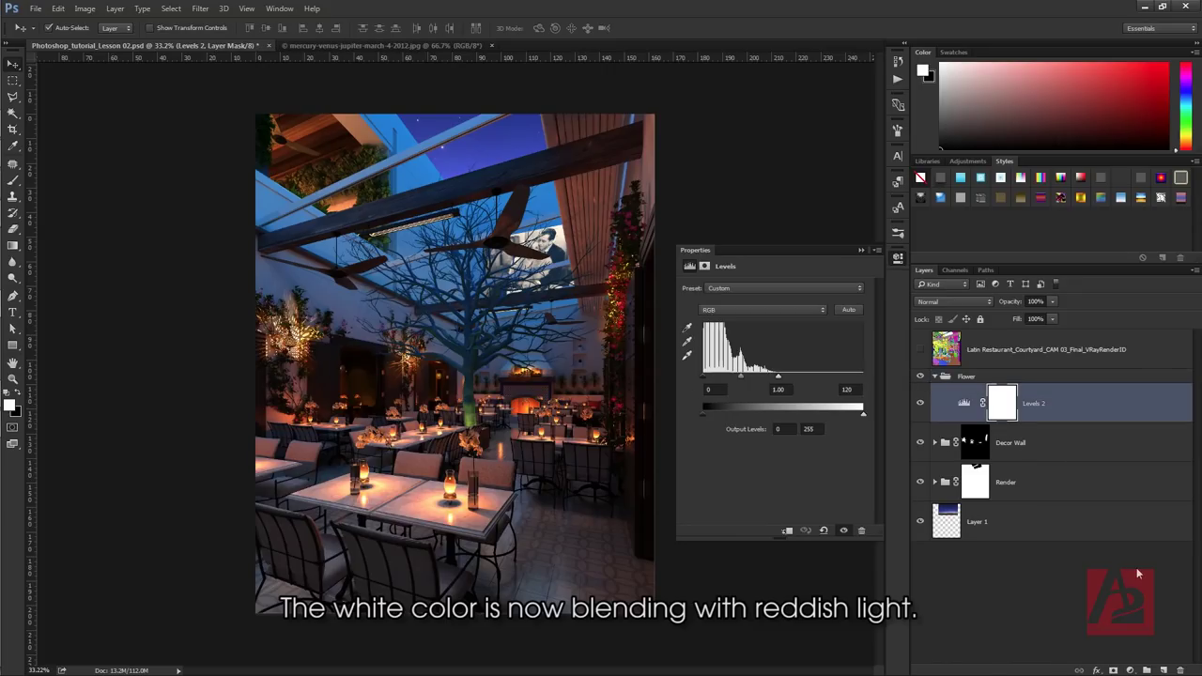
{"action": "left_click", "coordinate": [1130, 670]}
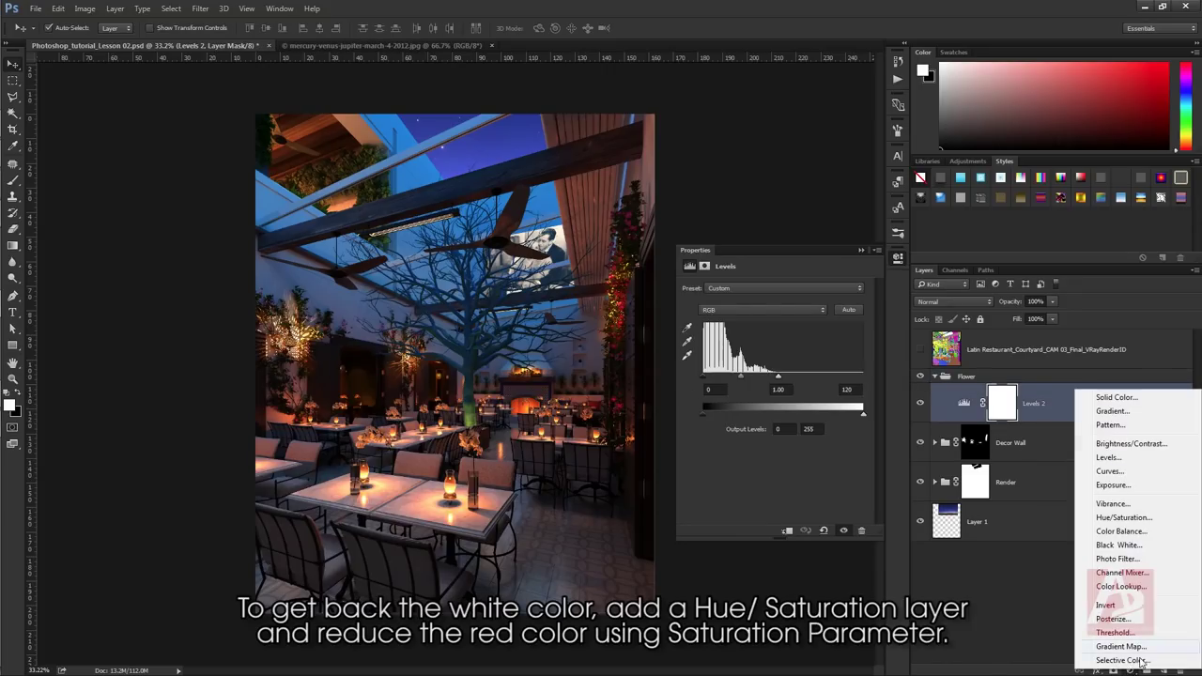
{"action": "left_click", "coordinate": [1164, 519]}
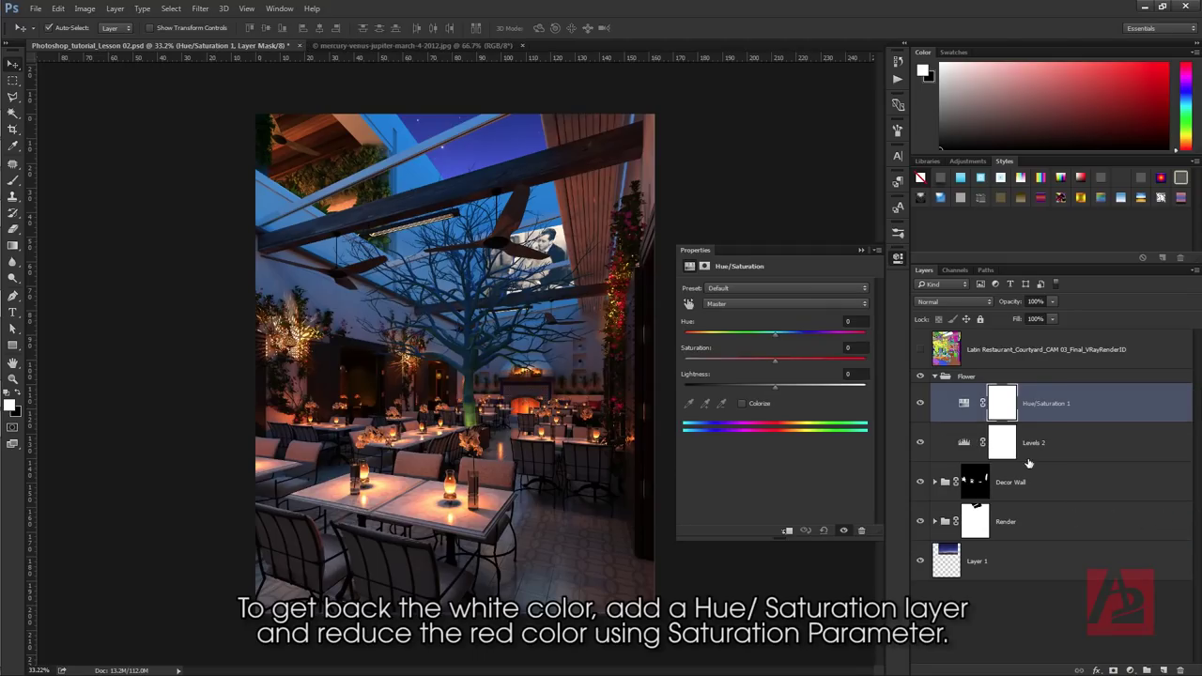
{"action": "left_click_drag", "start_coordinate": [774, 361], "coordinate": [719, 364]}
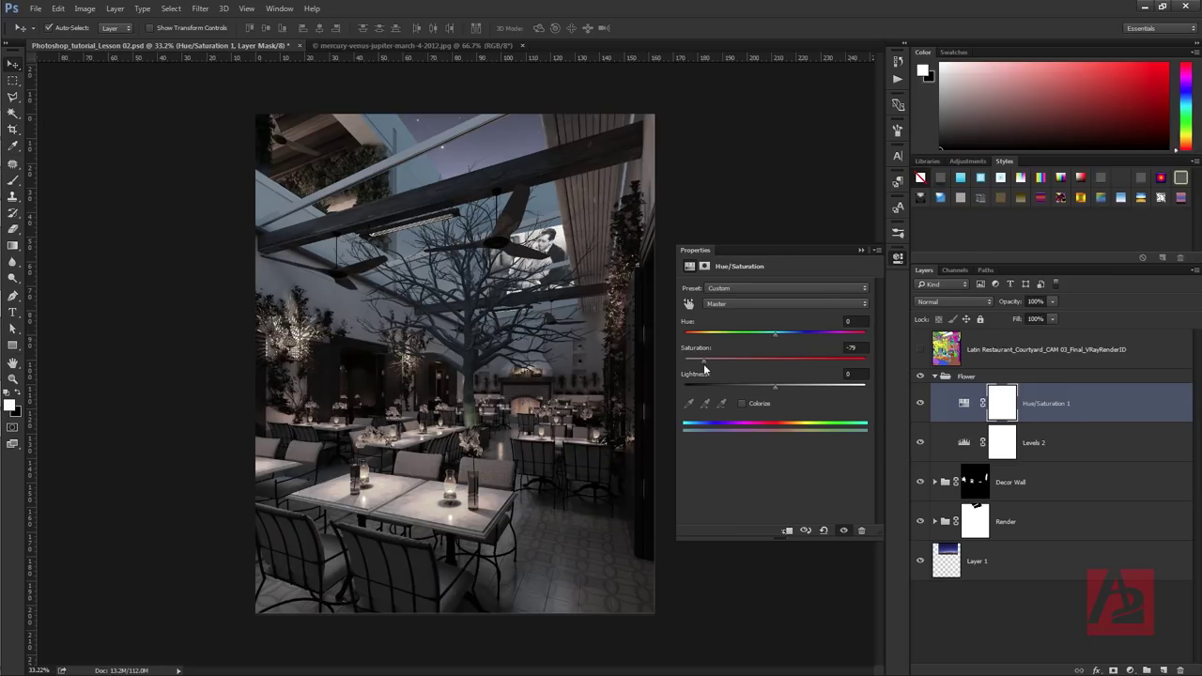
{"action": "left_click", "coordinate": [861, 250]}
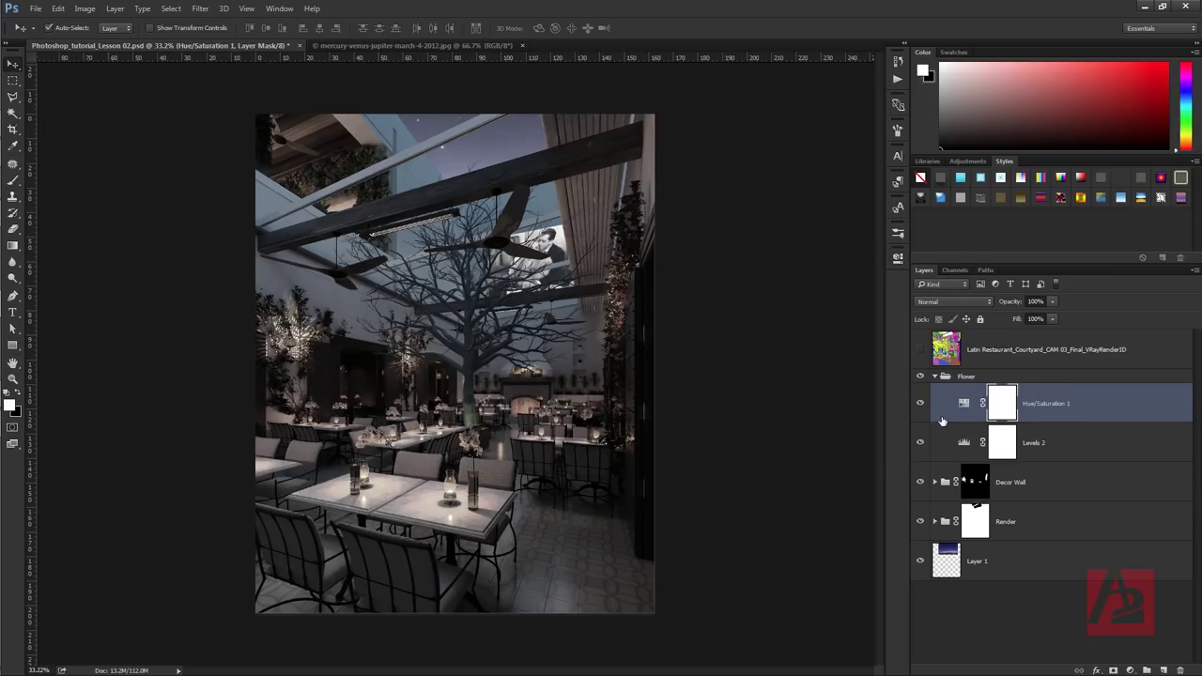
- Add a layer mask to the Flower group, invert it to black, and collapse the Render group
{"action": "left_click", "coordinate": [971, 378]}
{"action": "left_click", "coordinate": [1112, 671]}
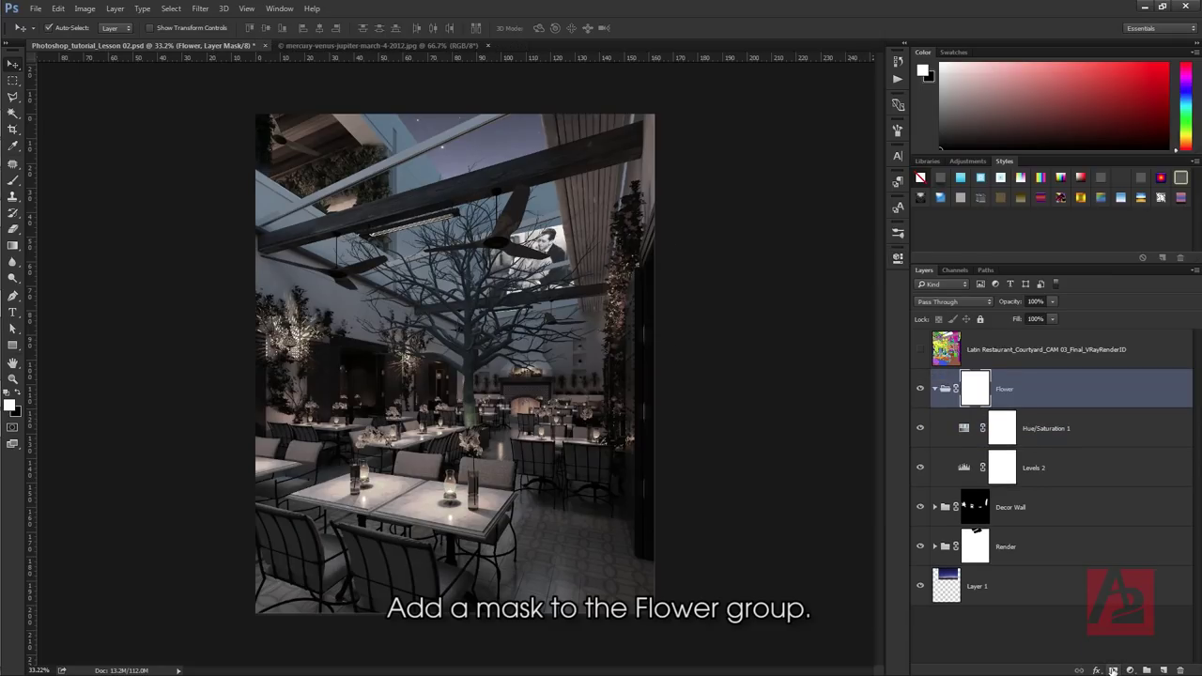
{"action": "key", "text": "ctrl+i"}
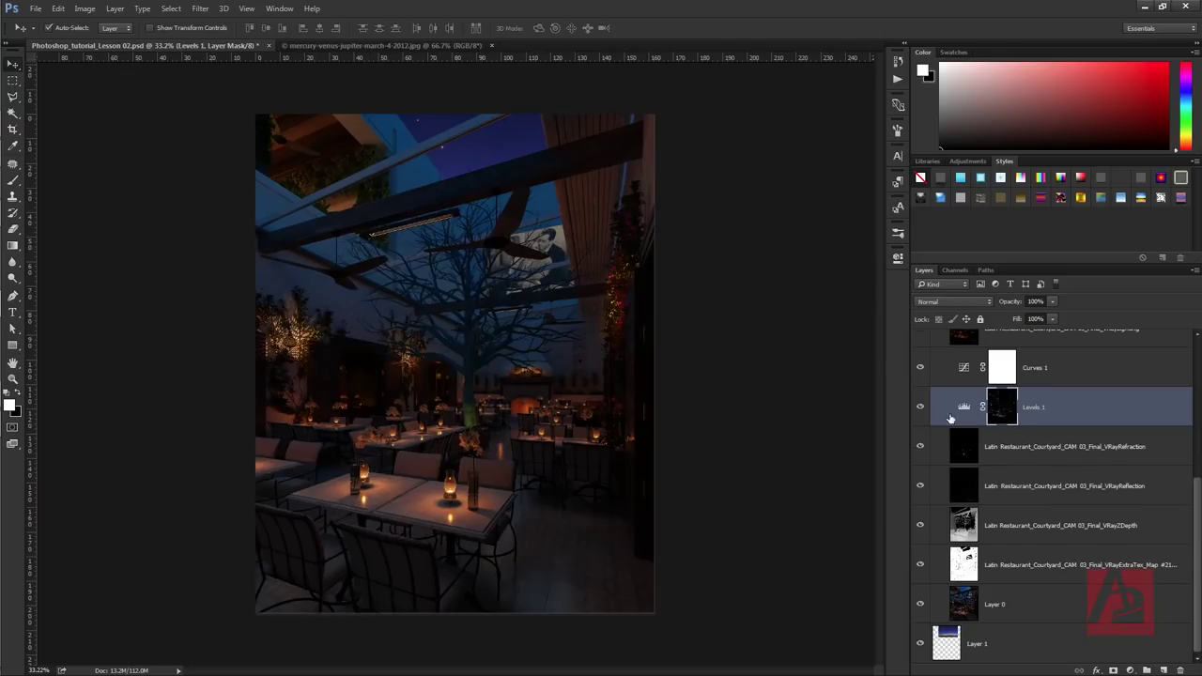
{"action": "scroll", "coordinate": [951, 418], "scroll_direction": "up", "scroll_amount": 3}
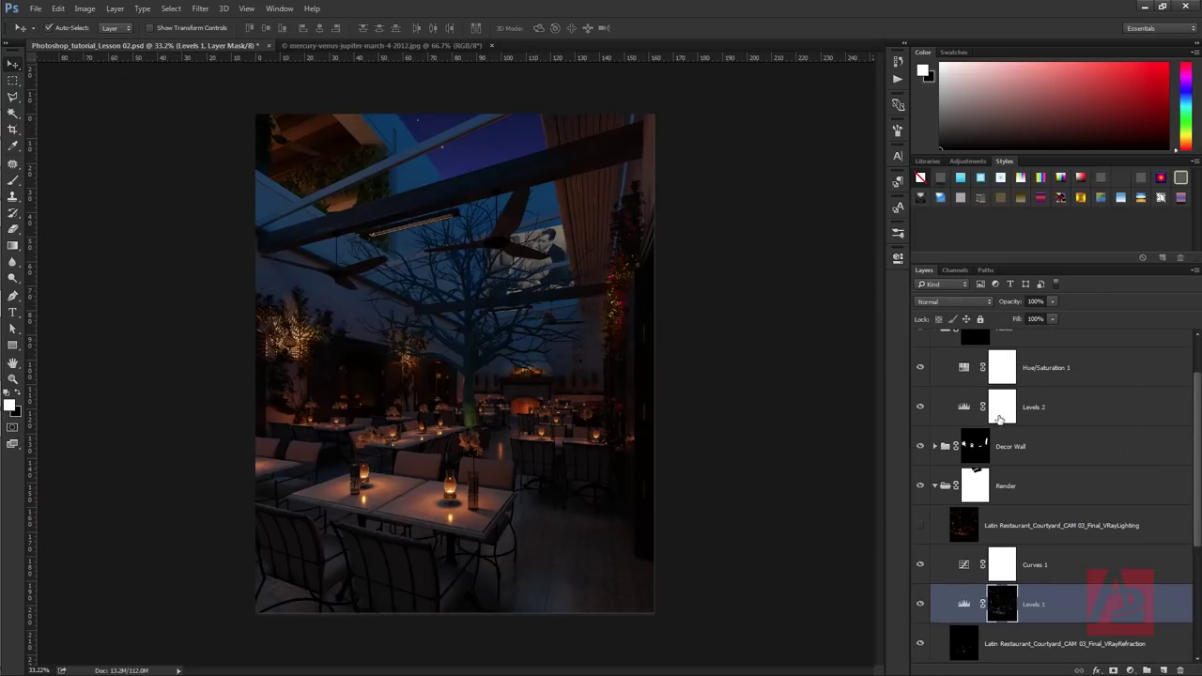
{"action": "left_click", "coordinate": [935, 488]}
{"action": "left_click", "coordinate": [1005, 399]}
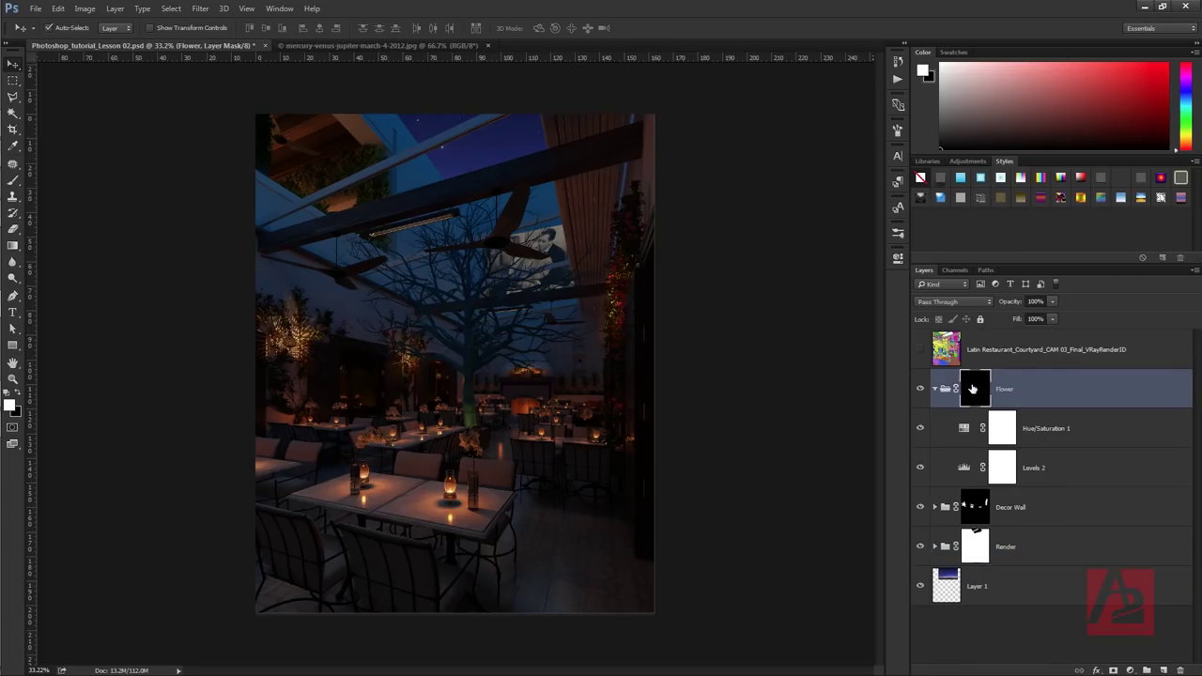
- Select the VRayRenderID layer and make it visible for picking the flowers with the Magic Wand
{"action": "left_click", "coordinate": [950, 361]}
{"action": "key", "text": "ctrl+0"}
{"action": "key", "text": "w"}
{"action": "left_click", "coordinate": [920, 349]}
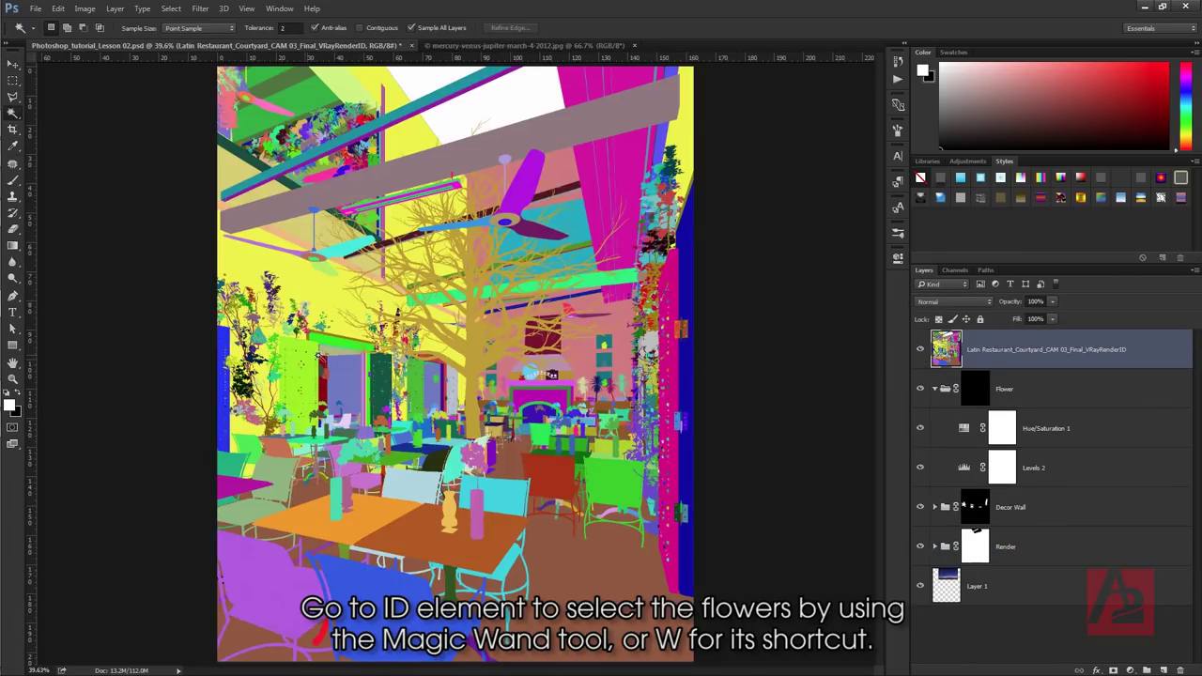
- Select the orchids on the front table and the tables along the window wall with the Magic Wand
{"action": "left_click", "coordinate": [13, 381]}
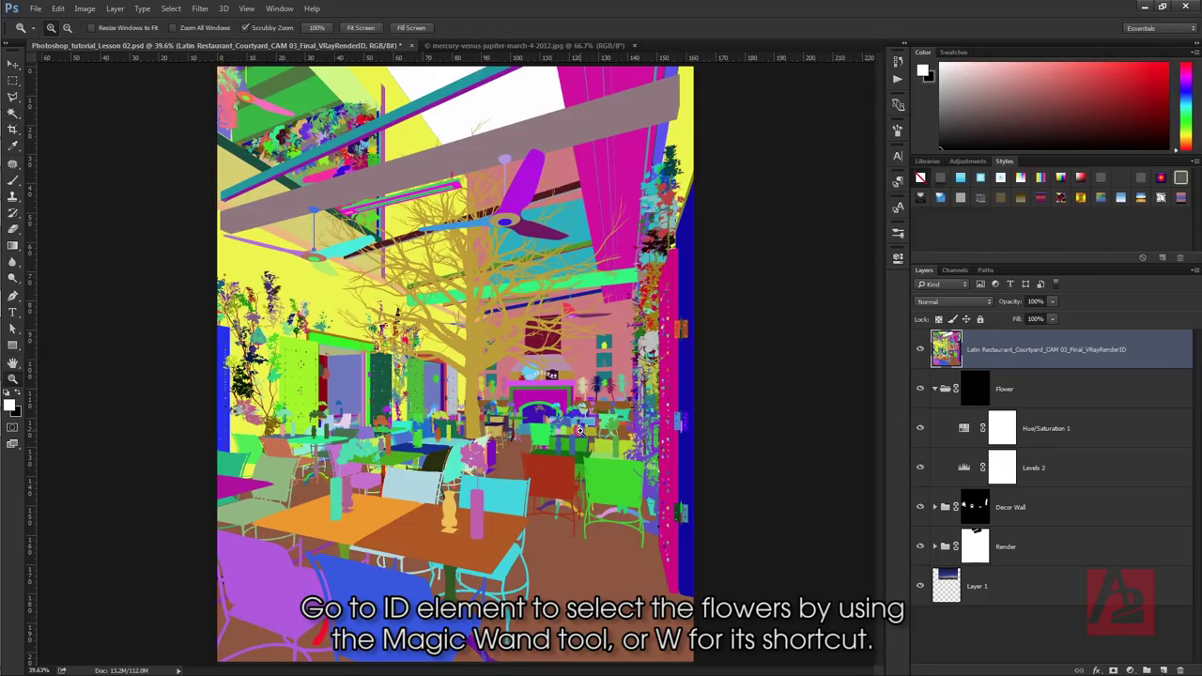
{"action": "left_click_drag", "start_coordinate": [436, 457], "coordinate": [441, 495]}
{"action": "left_click", "coordinate": [17, 115]}
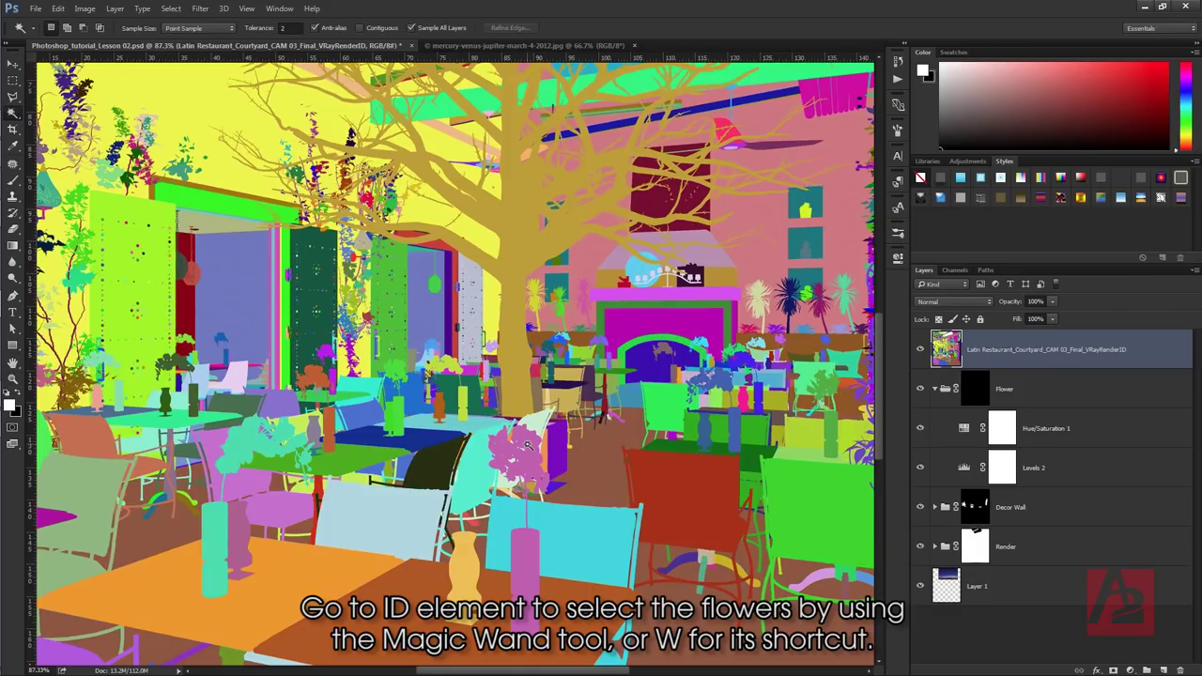
{"action": "left_click", "coordinate": [362, 31]}
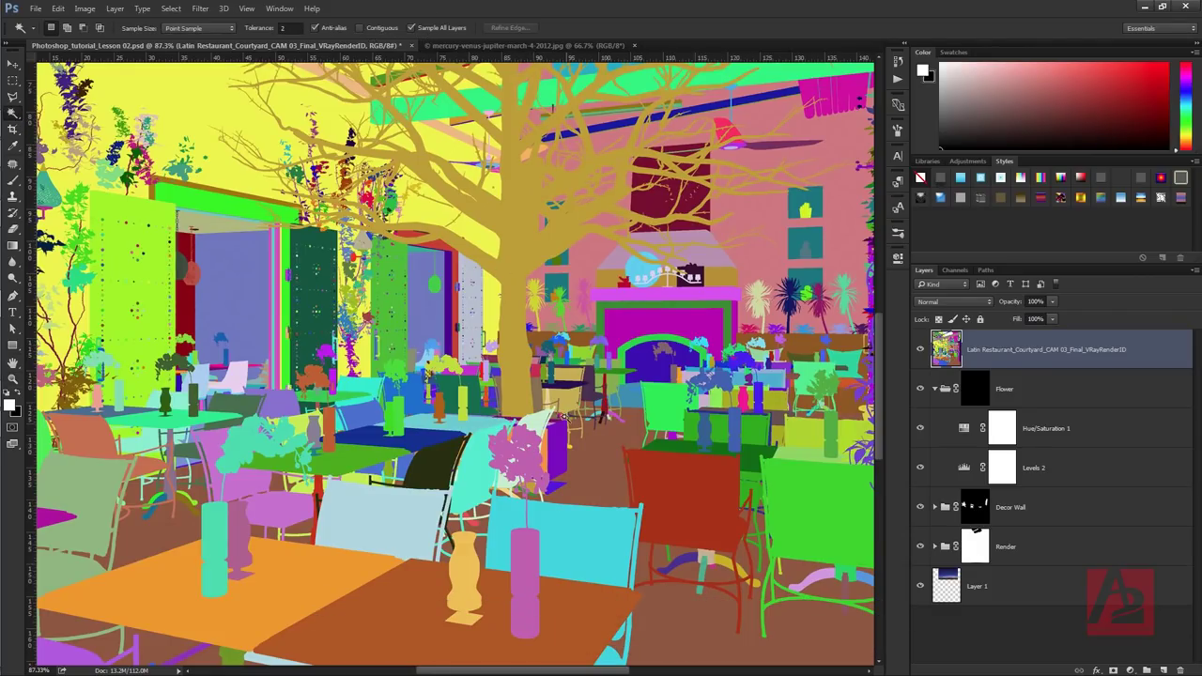
{"action": "left_click", "coordinate": [526, 438]}
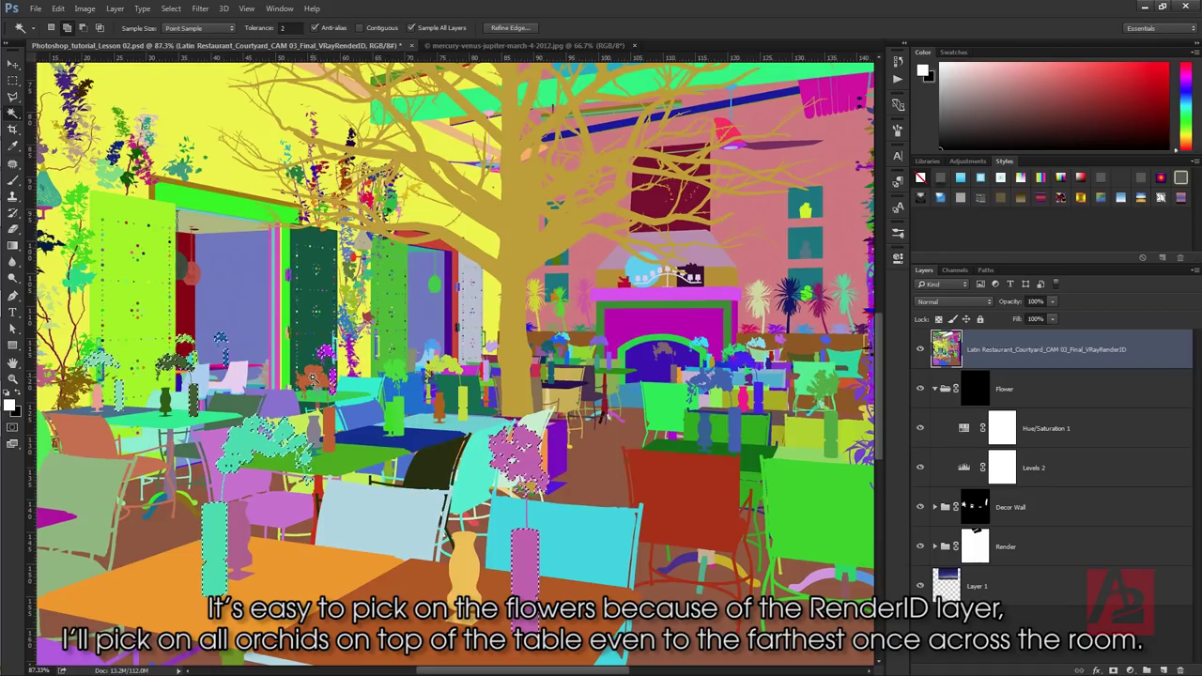
{"action": "left_click", "coordinate": [396, 369], "text": "shift"}
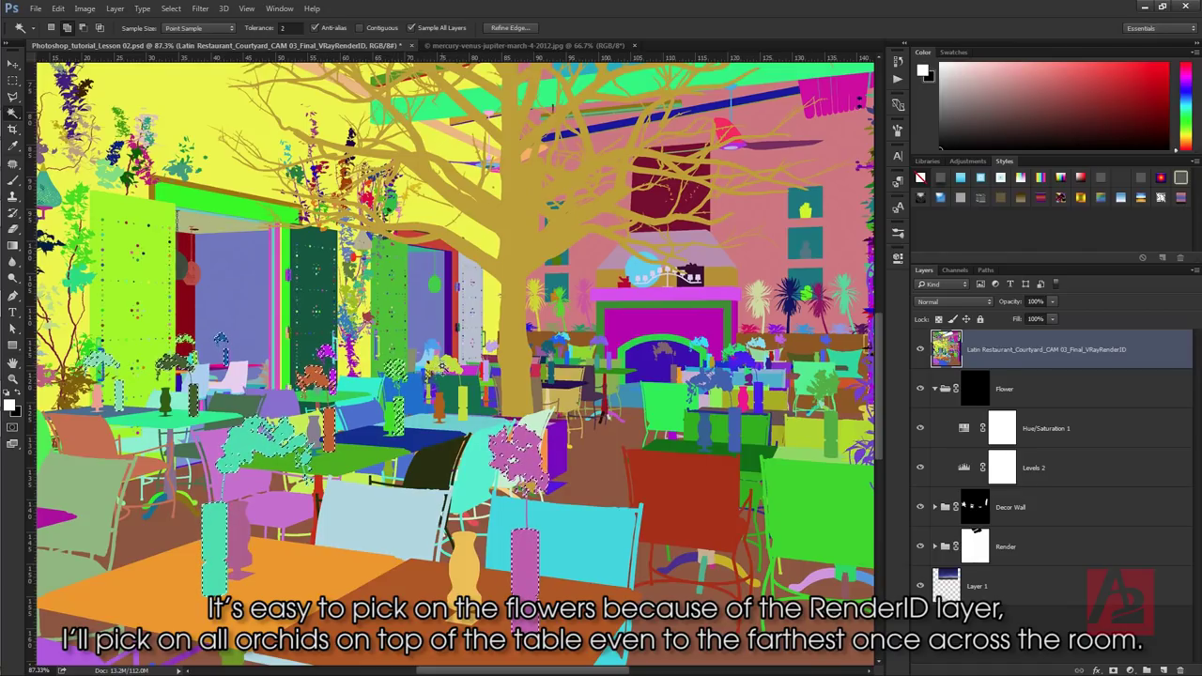
{"action": "left_click", "coordinate": [447, 365], "text": "shift"}
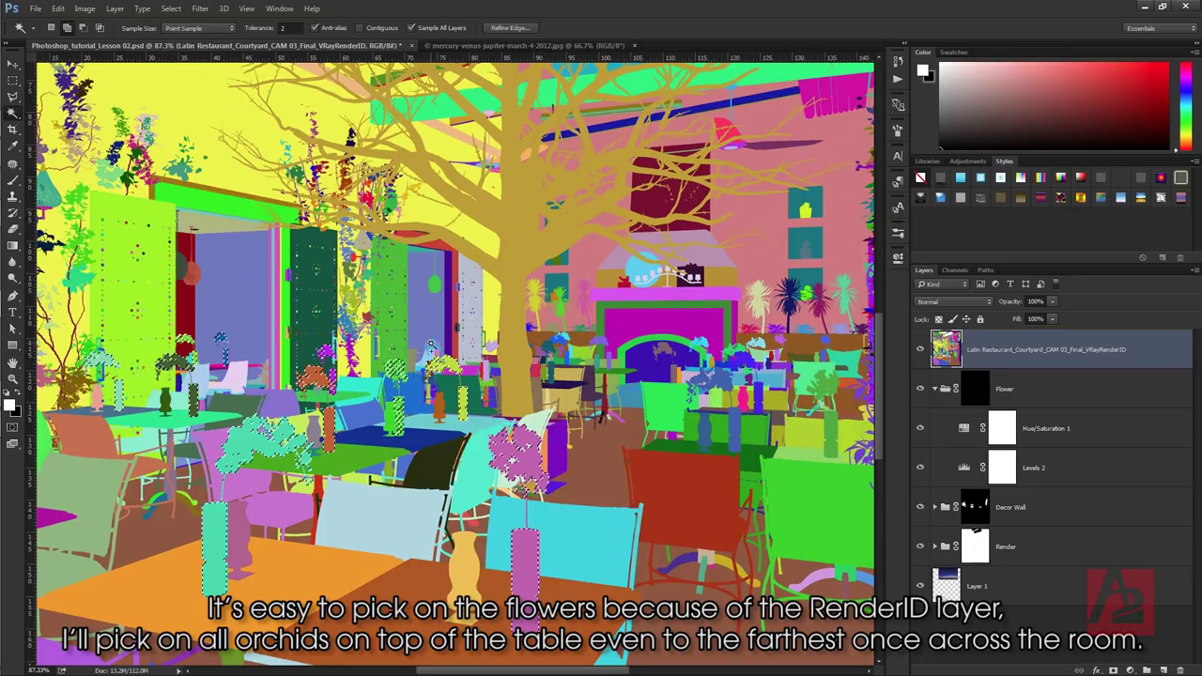
{"action": "left_click", "coordinate": [553, 348], "text": "shift"}
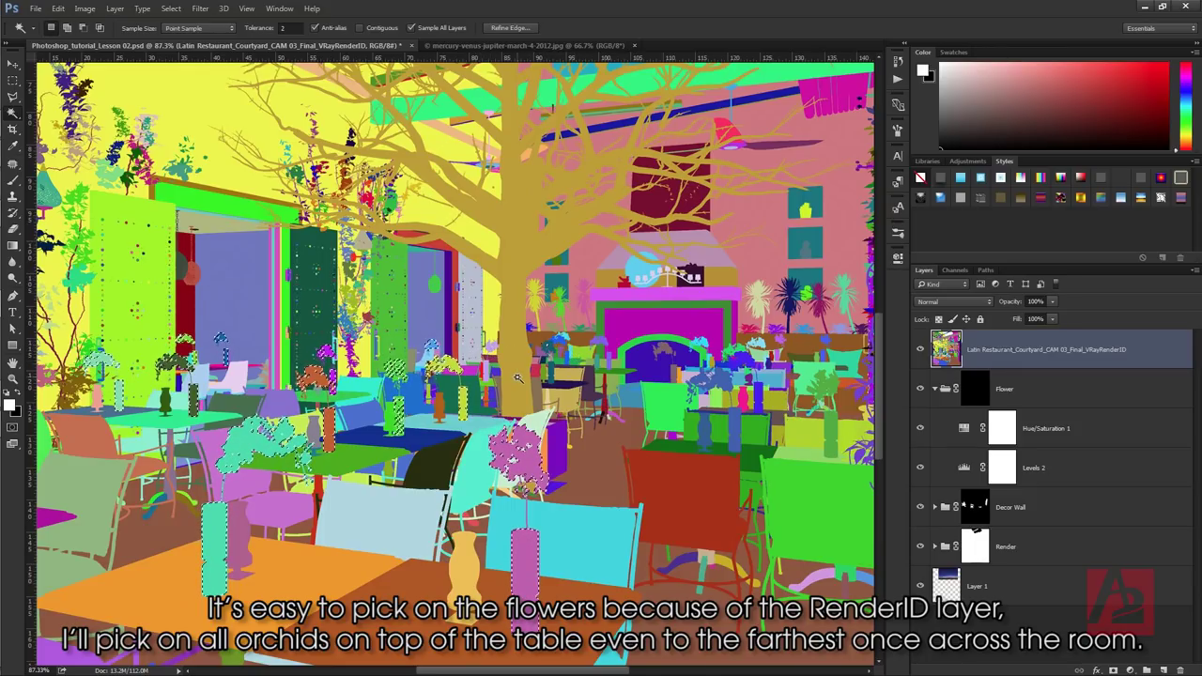
- Add the orchids on the tables between the fireplace and the flower-covered column to the Magic Wand selection
{"action": "left_click_drag", "start_coordinate": [374, 389], "coordinate": [605, 332]}
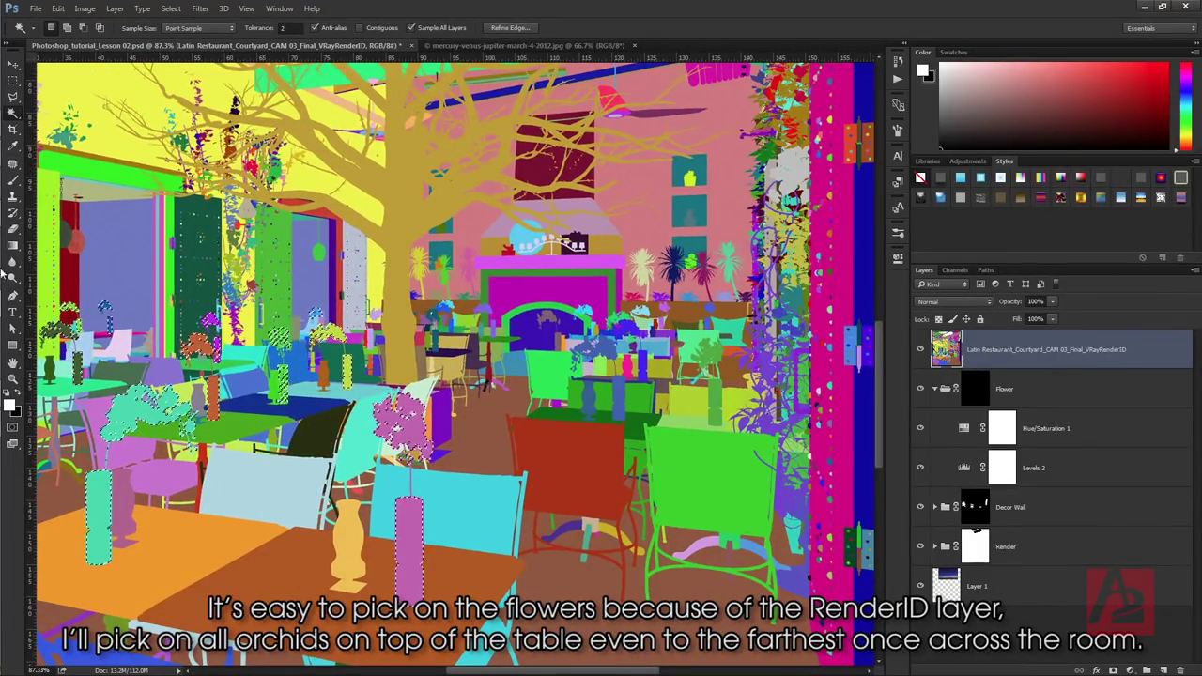
{"action": "left_click", "coordinate": [14, 379]}
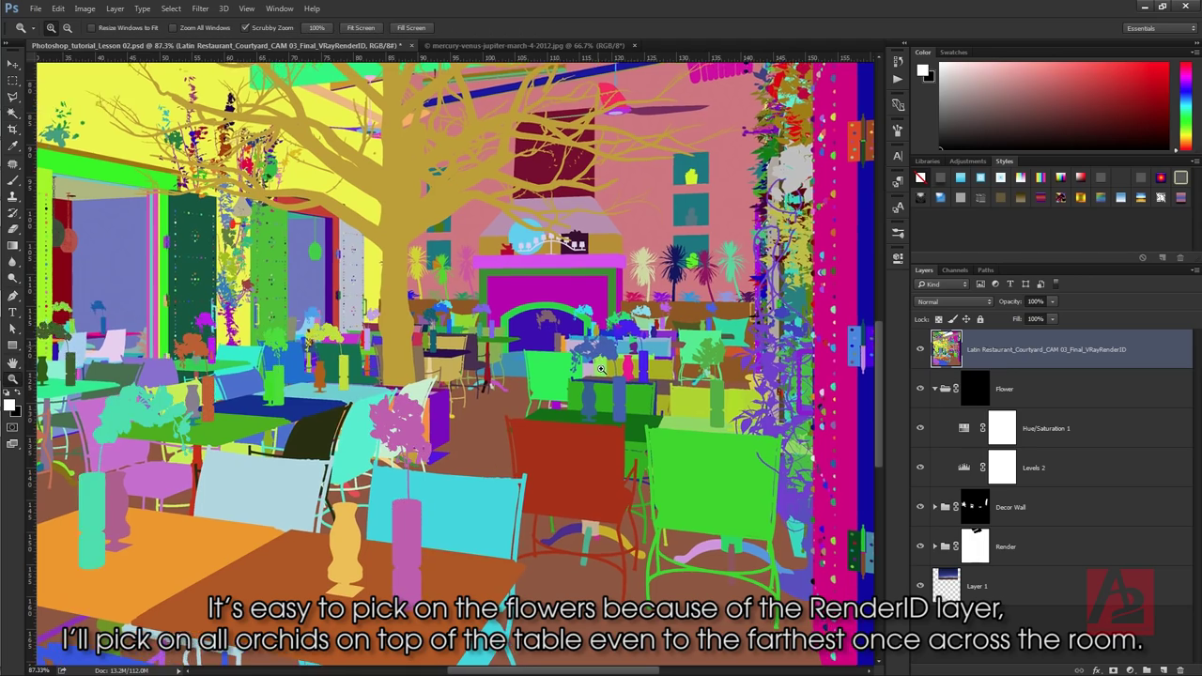
{"action": "left_click", "coordinate": [596, 385]}
{"action": "left_click_drag", "start_coordinate": [616, 489], "coordinate": [647, 526]}
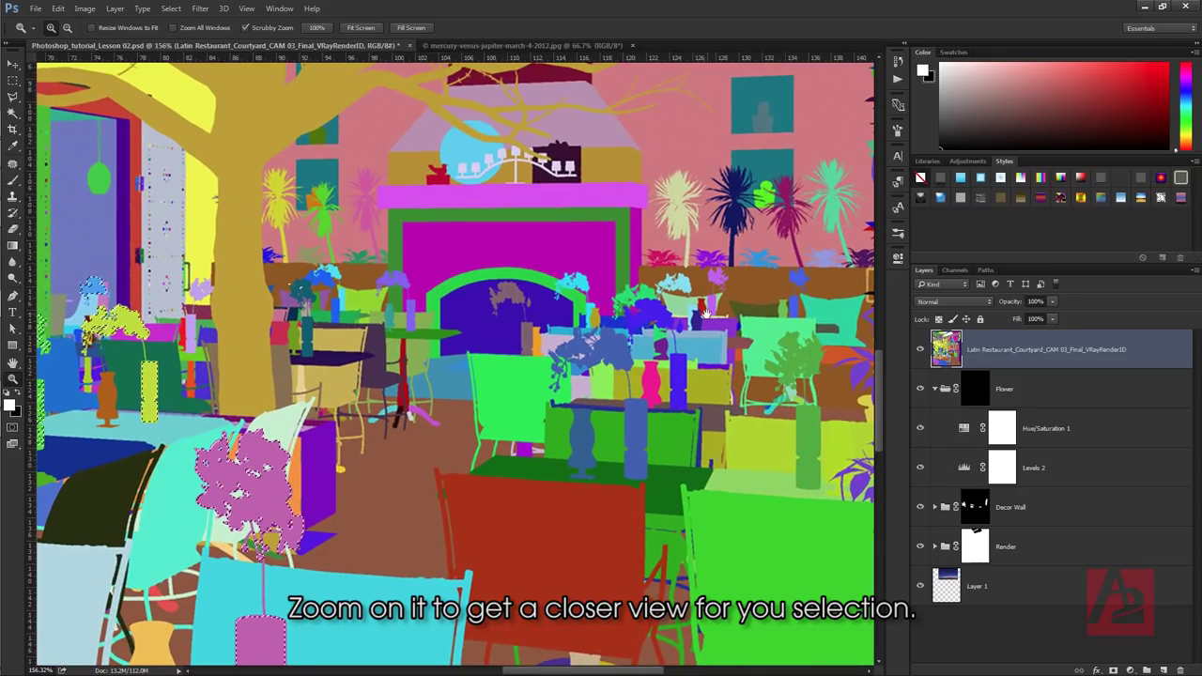
{"action": "scroll", "coordinate": [477, 335], "scroll_direction": "right", "scroll_amount": 3}
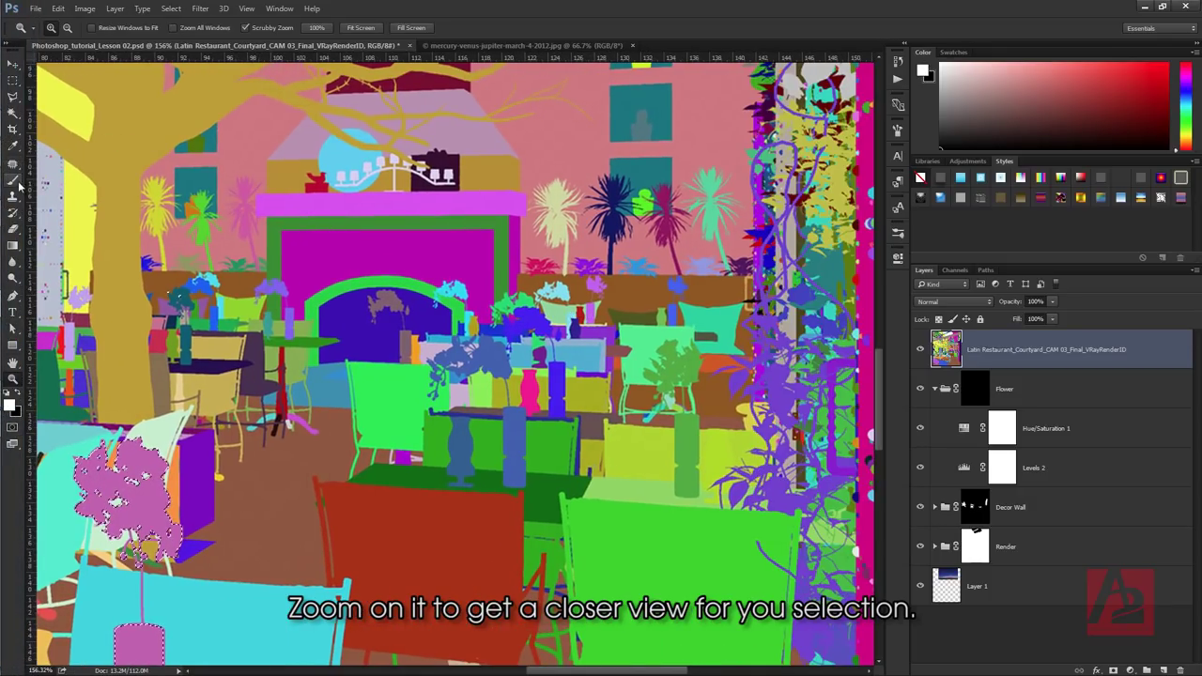
{"action": "left_click", "coordinate": [13, 114]}
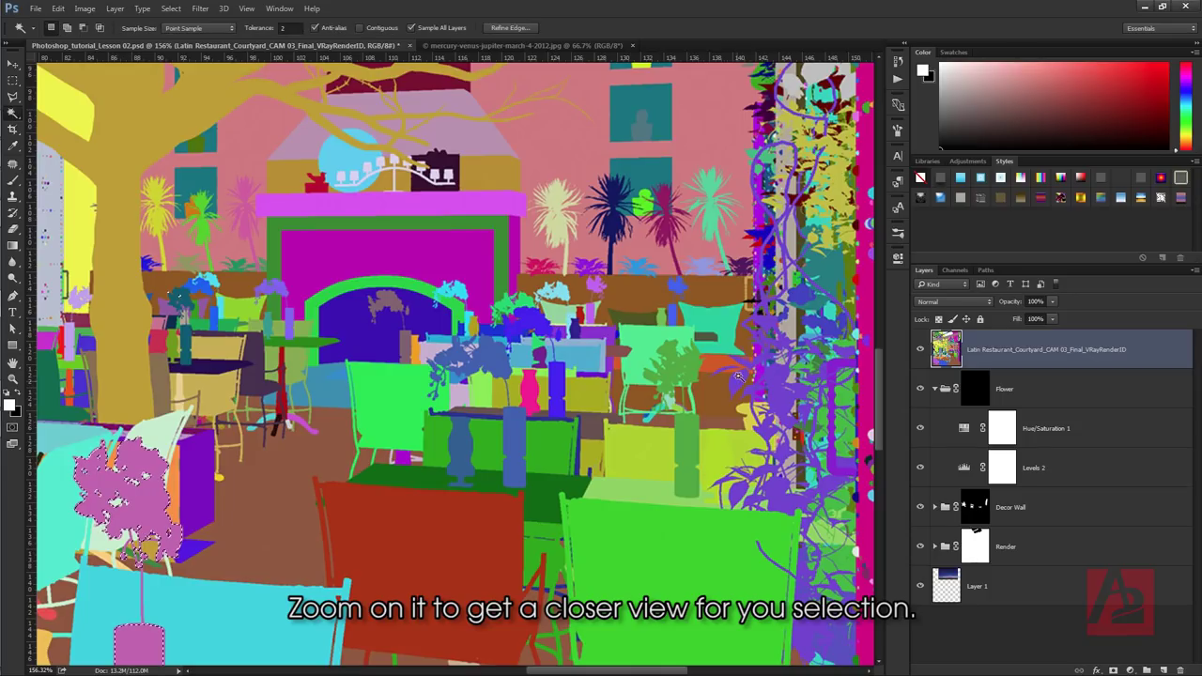
{"action": "left_click", "coordinate": [533, 322], "text": "shift"}
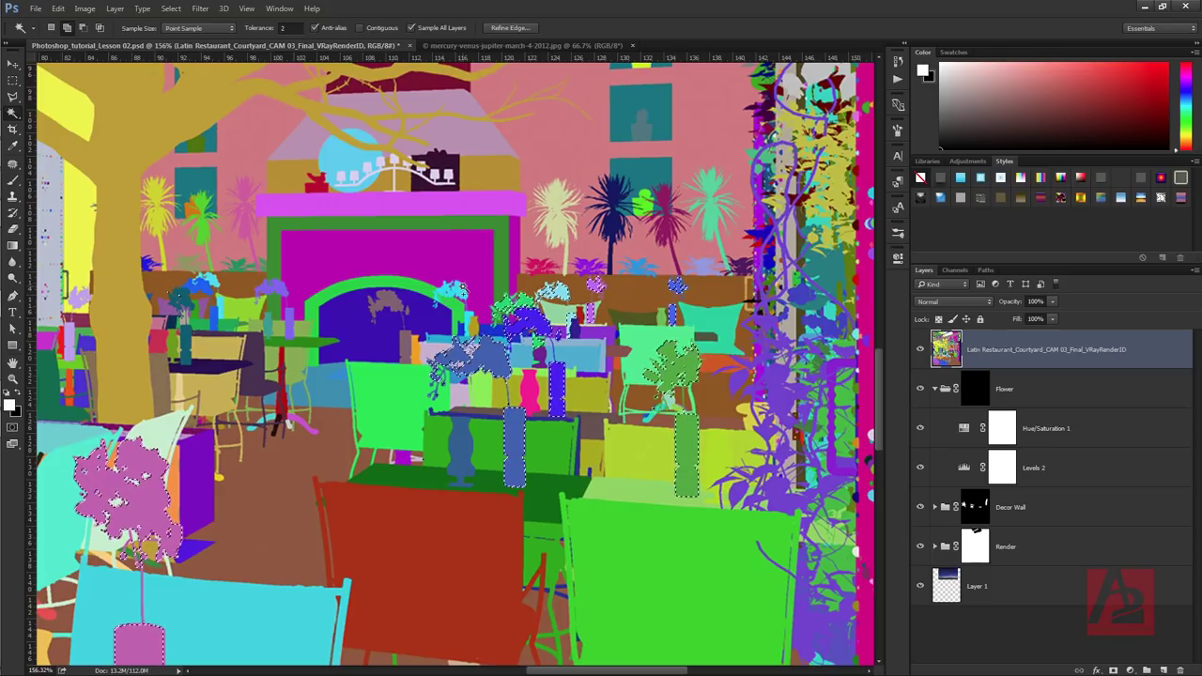
- Extend the selection to the remaining orchids and vases on the far tables around the tree trunk
{"action": "left_click", "coordinate": [274, 289], "text": "shift"}
{"action": "left_click", "coordinate": [206, 290], "text": "shift"}
{"action": "left_click", "coordinate": [180, 303], "text": "shift"}
{"action": "left_click", "coordinate": [80, 300], "text": "shift"}
{"action": "left_click", "coordinate": [69, 338], "text": "shift"}
{"action": "scroll", "coordinate": [250, 317], "scroll_direction": "left", "scroll_amount": 5}
{"action": "scroll", "coordinate": [466, 310], "scroll_direction": "left", "scroll_amount": 5}
{"action": "left_click_drag", "start_coordinate": [466, 310], "coordinate": [271, 313]}
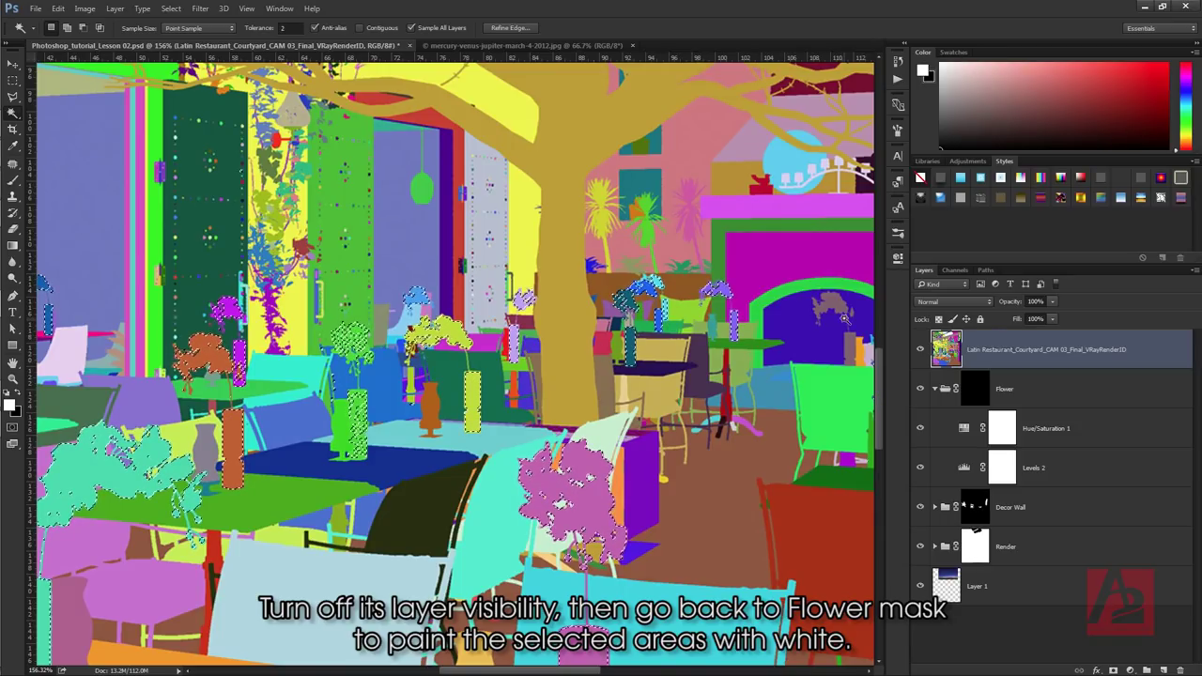
- Hide the VRayRenderID layer, target the Flower group's mask and set the foreground color to white
{"action": "left_click", "coordinate": [921, 349]}
{"action": "left_click", "coordinate": [977, 395]}
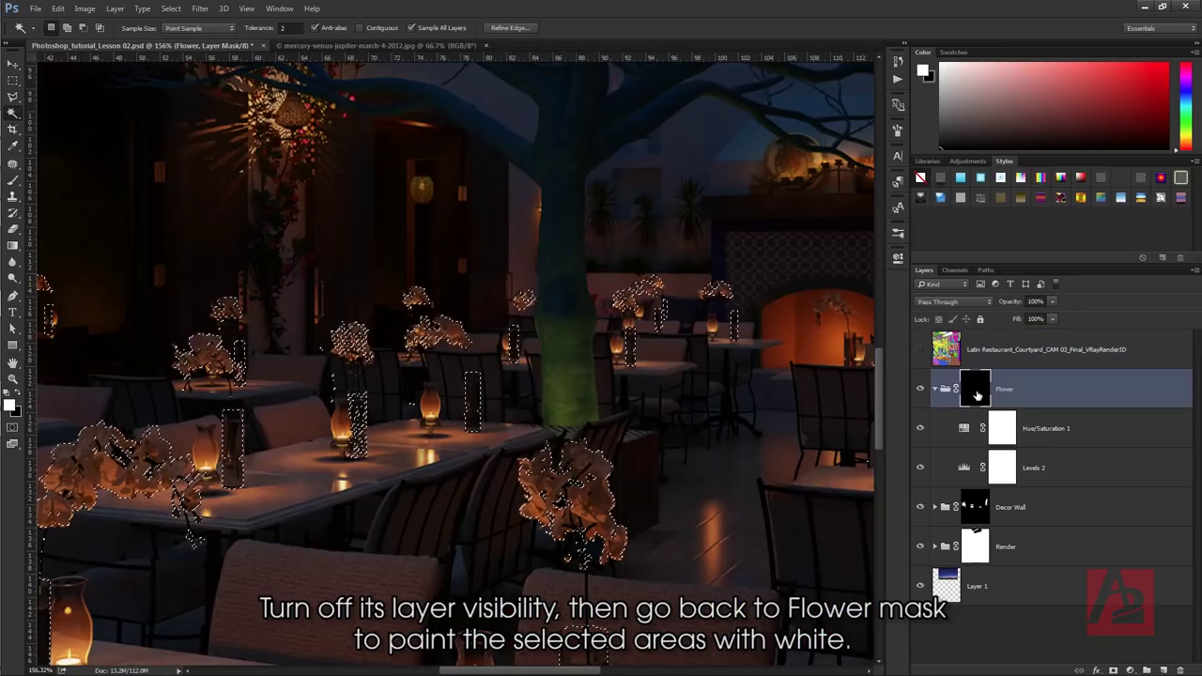
{"action": "key", "text": "i"}
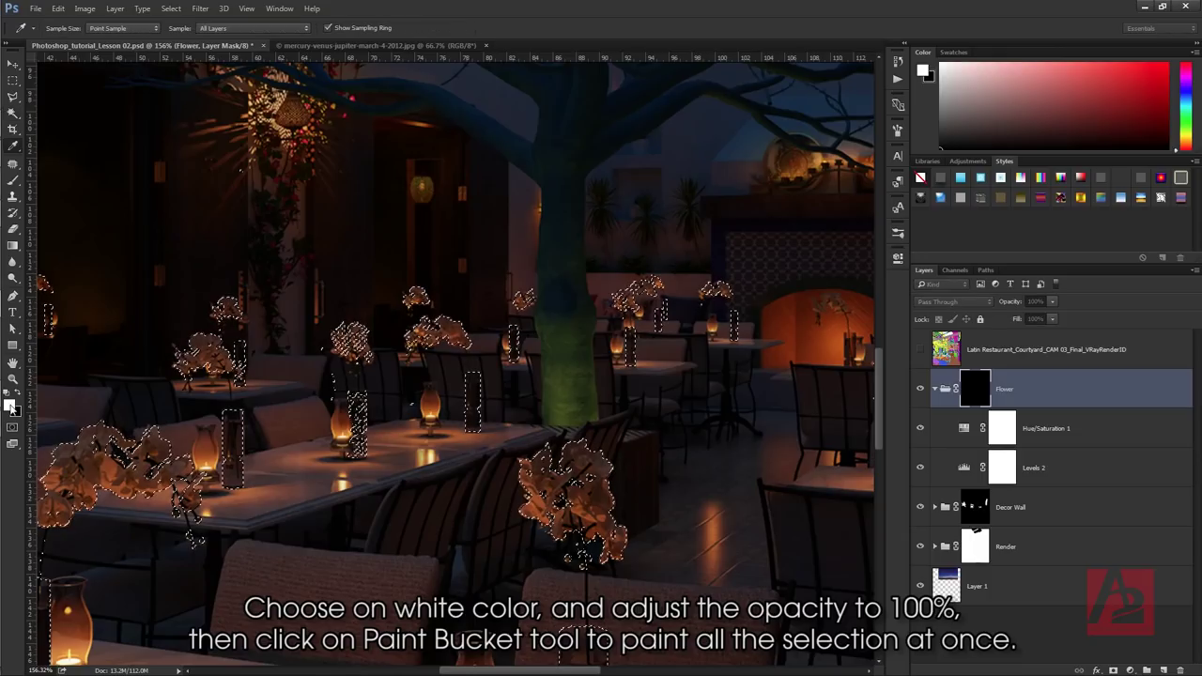
{"action": "left_click", "coordinate": [10, 405]}
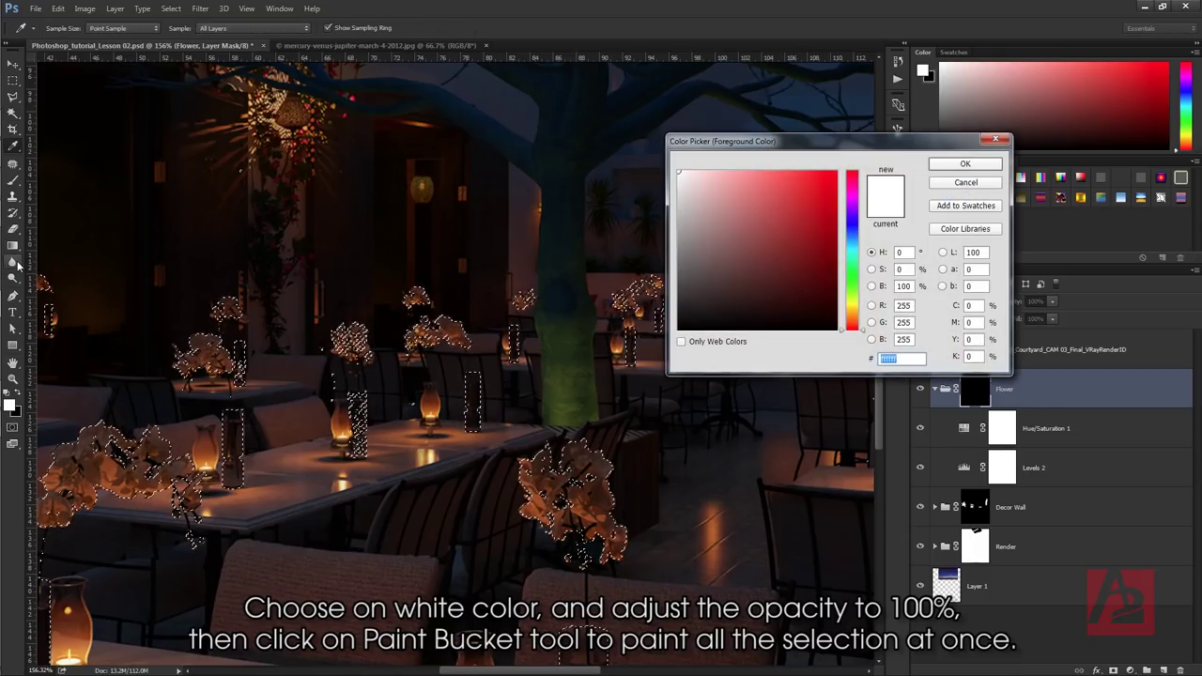
{"action": "left_click", "coordinate": [965, 166]}
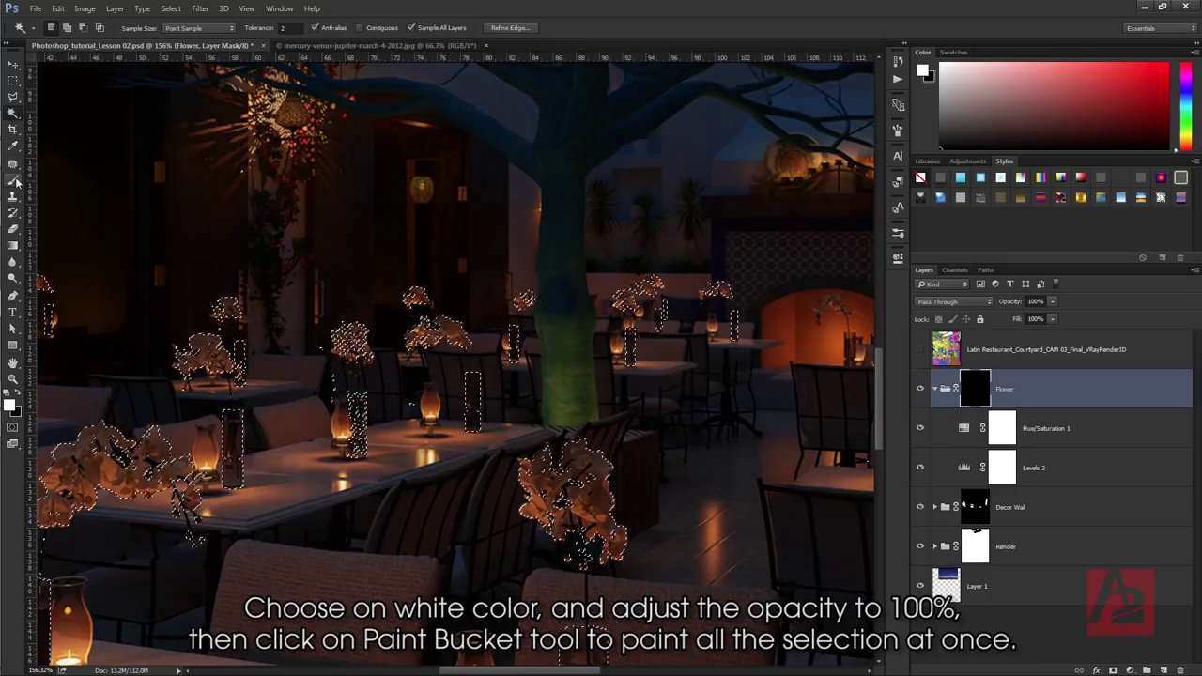
- Fill the selected orchids and vases with white on the Flower mask using the Paint Bucket at 100% opacity, and deselect
{"action": "left_click_drag", "start_coordinate": [12, 245], "coordinate": [70, 259]}
{"action": "left_click", "coordinate": [70, 260]}
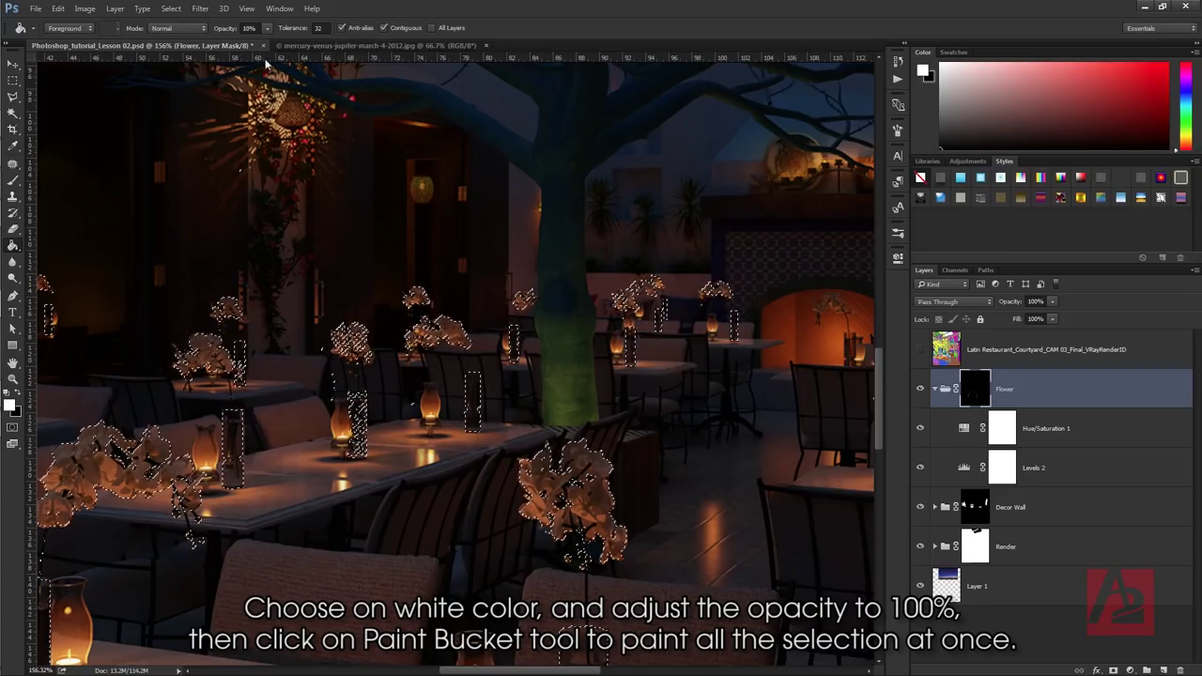
{"action": "mouse_move", "coordinate": [267, 29]}
{"action": "left_mouse_down"}
{"action": "mouse_move", "coordinate": [278, 44]}
{"action": "mouse_move", "coordinate": [551, 102]}
{"action": "left_mouse_up"}
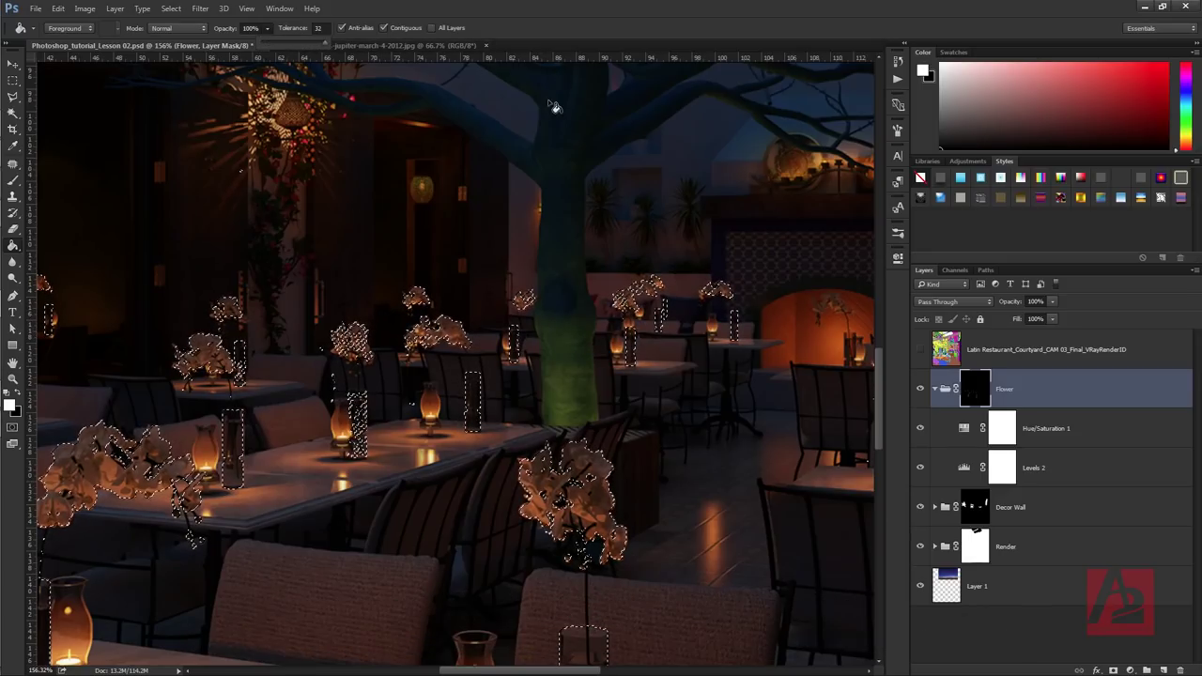
{"action": "left_click", "coordinate": [561, 470]}
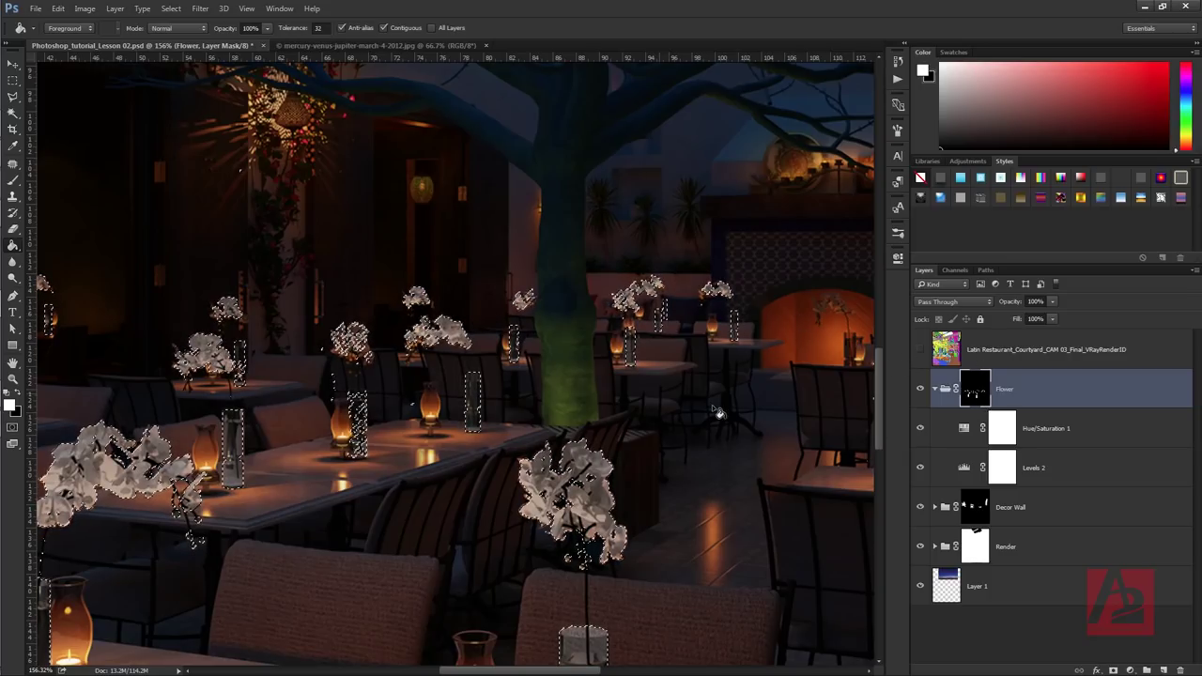
{"action": "key", "text": "ctrl+d"}
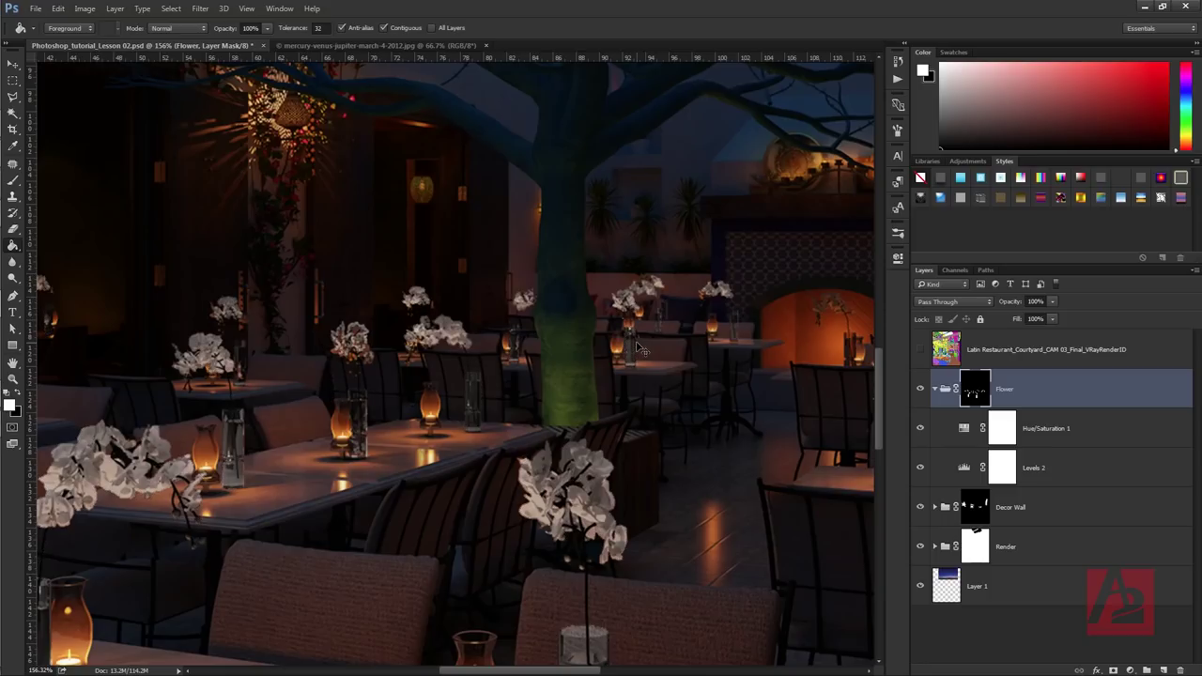
- Set the saturation of the Flower group's Hue/Saturation 1 adjustment to -63
{"action": "scroll", "coordinate": [622, 350], "scroll_direction": "down", "scroll_amount": 3}
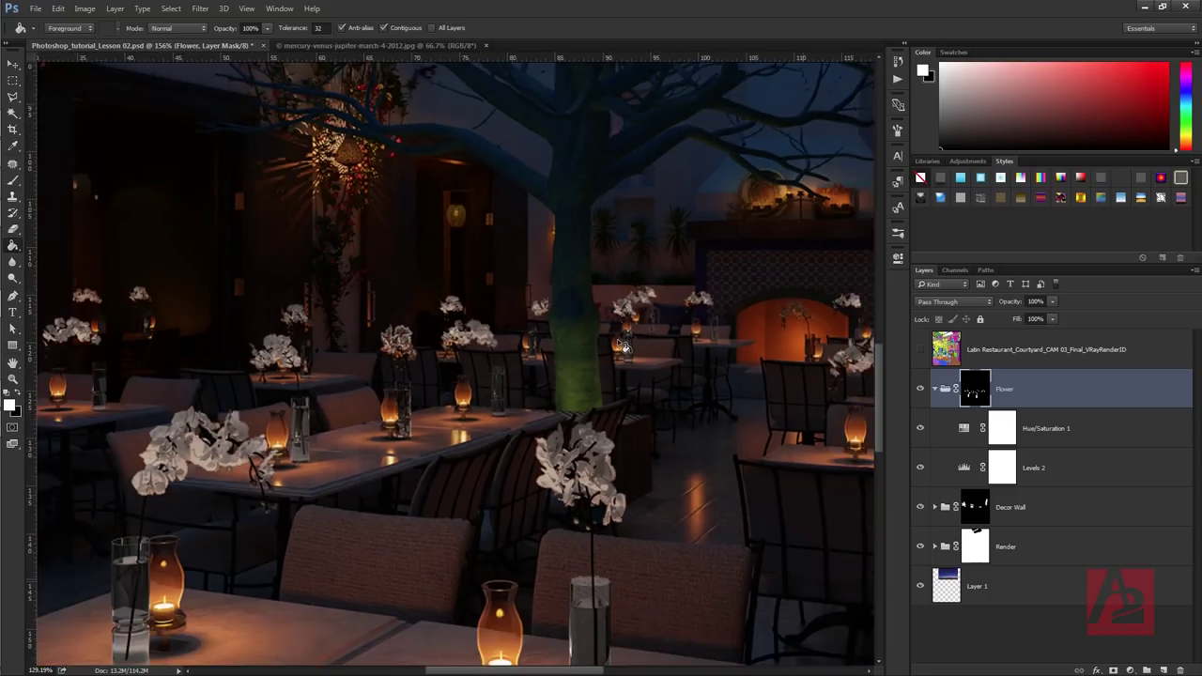
{"action": "scroll", "coordinate": [622, 350], "scroll_direction": "down", "scroll_amount": 2}
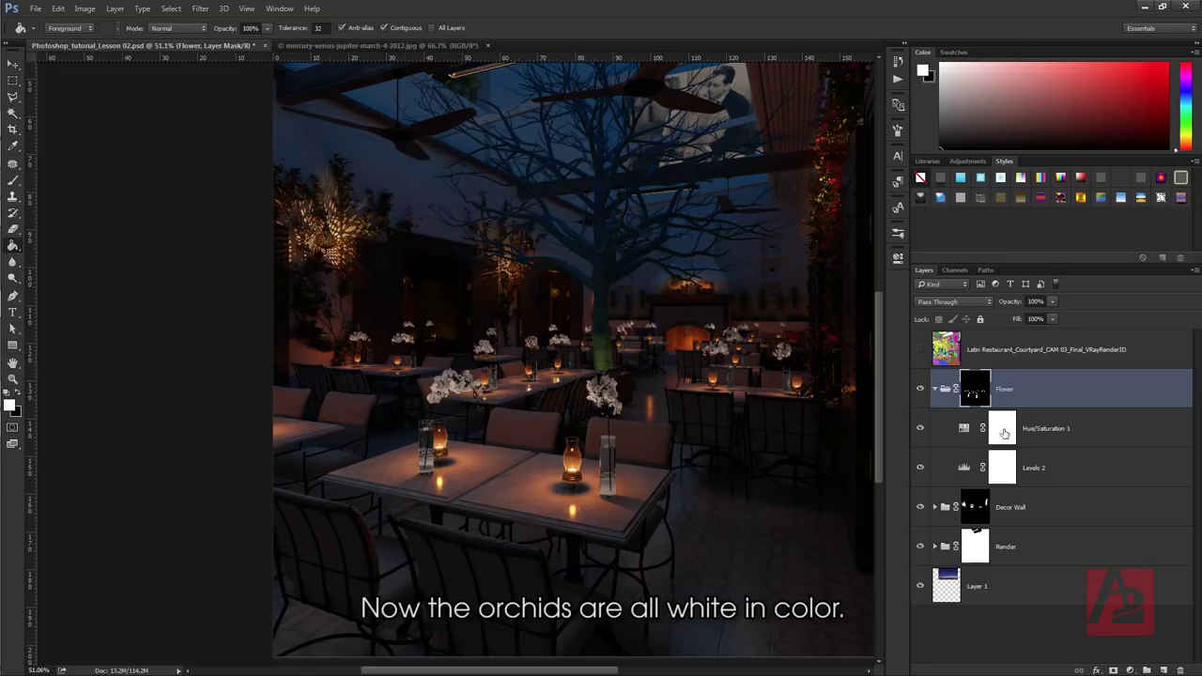
{"action": "left_click", "coordinate": [962, 429]}
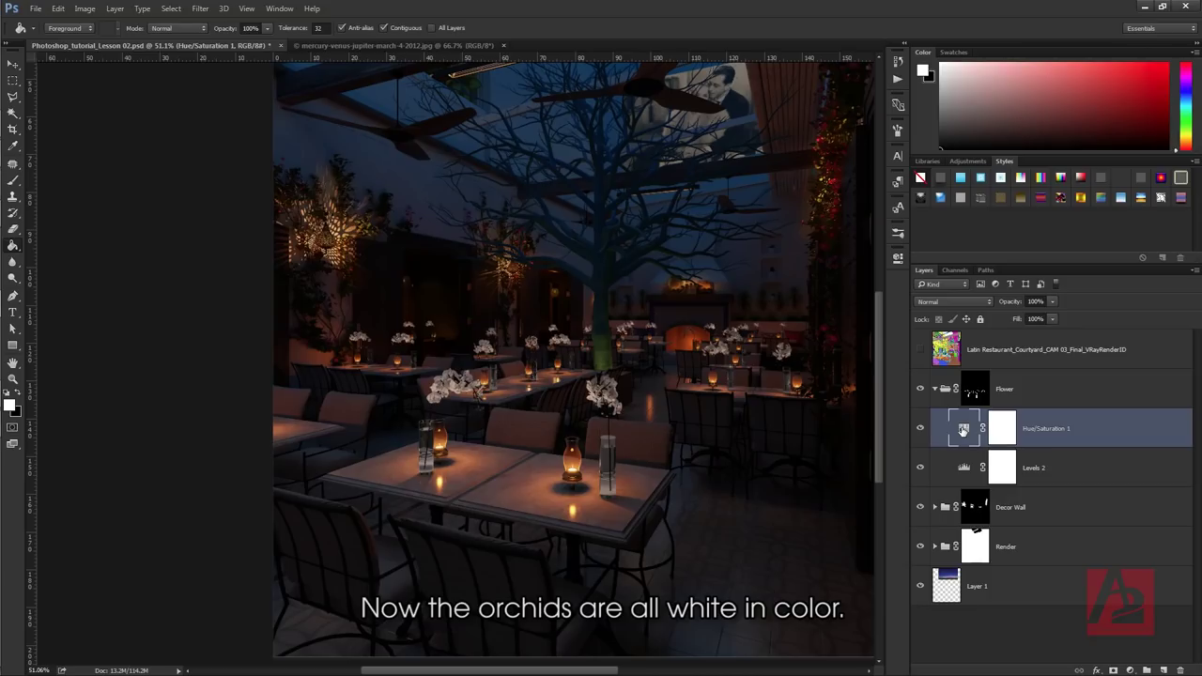
{"action": "double_click", "coordinate": [962, 429]}
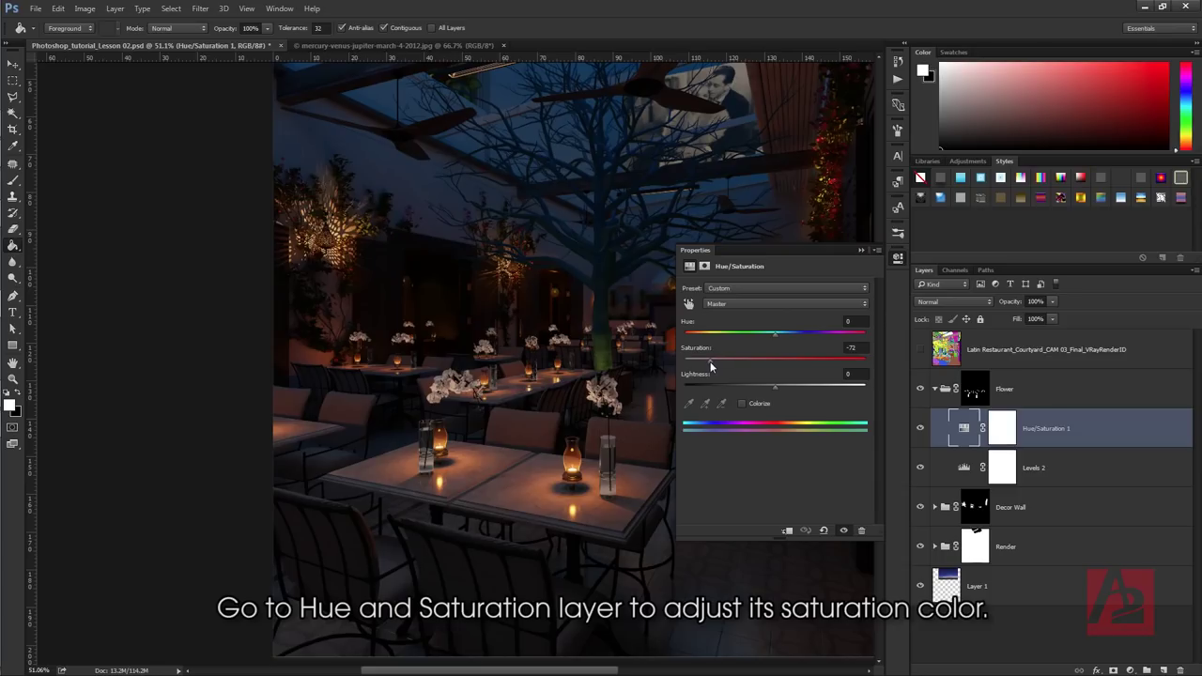
{"action": "left_click_drag", "start_coordinate": [711, 366], "coordinate": [714, 367]}
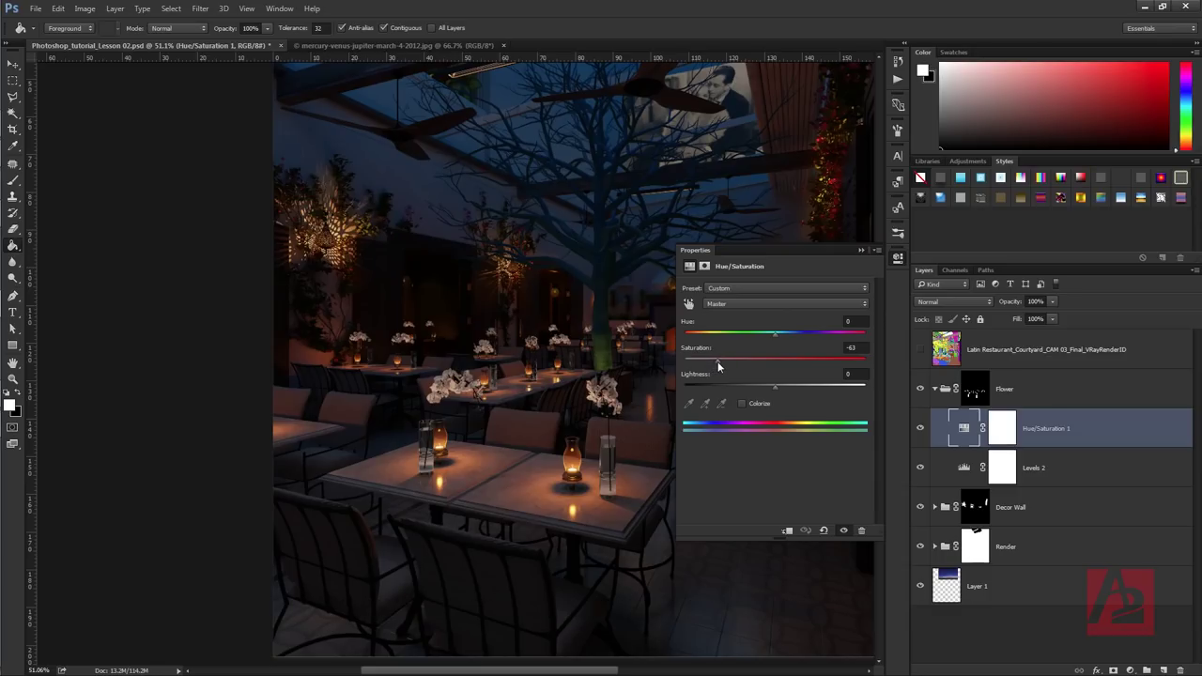
{"action": "left_click", "coordinate": [860, 250]}
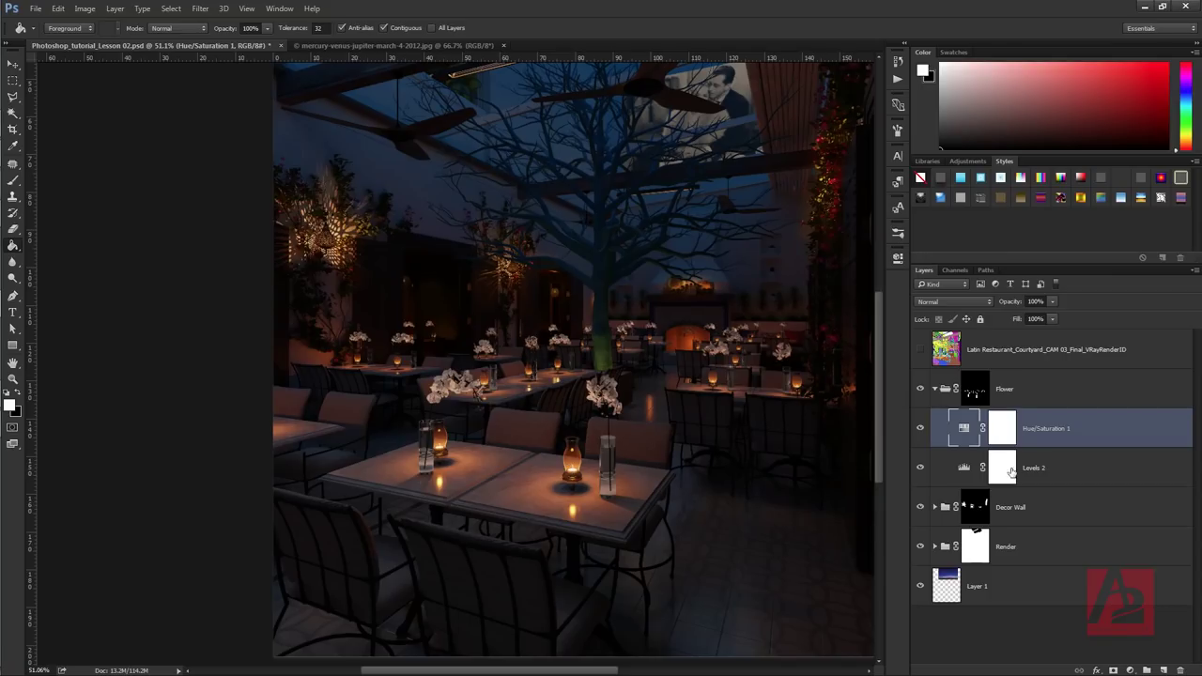
- Load the Flower group's mask as a selection and brush the front table's glass vases with black (000000) on the mask
{"action": "left_click", "coordinate": [974, 392]}
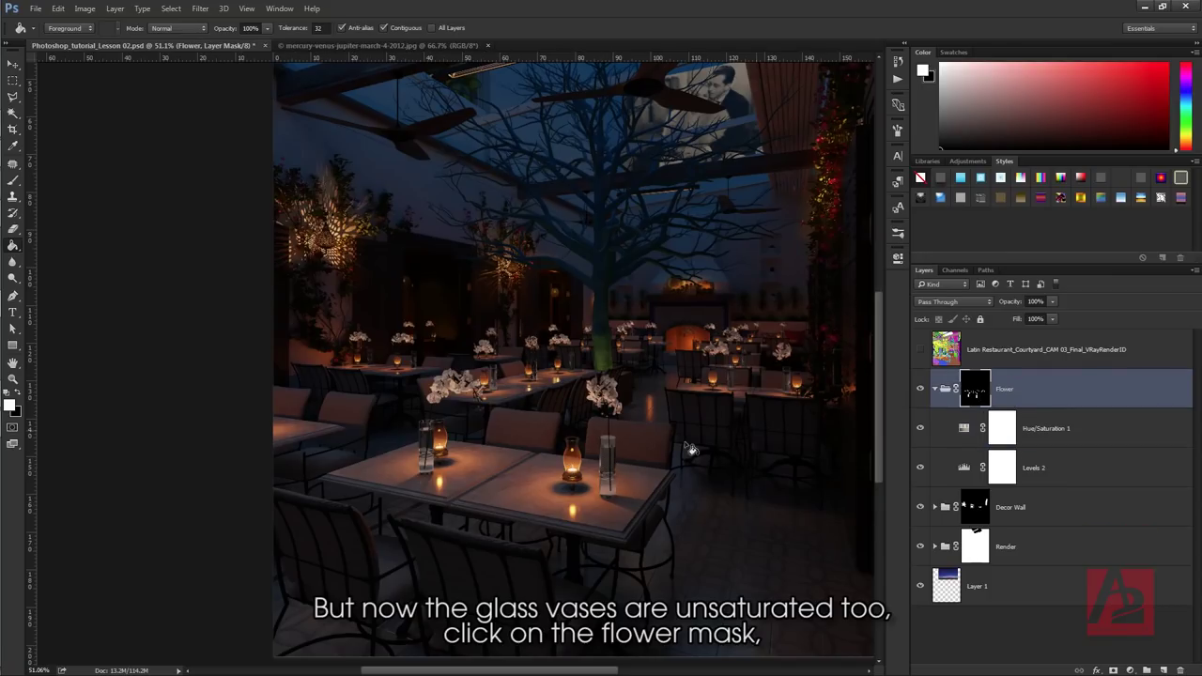
{"action": "left_click", "coordinate": [973, 393], "text": "ctrl"}
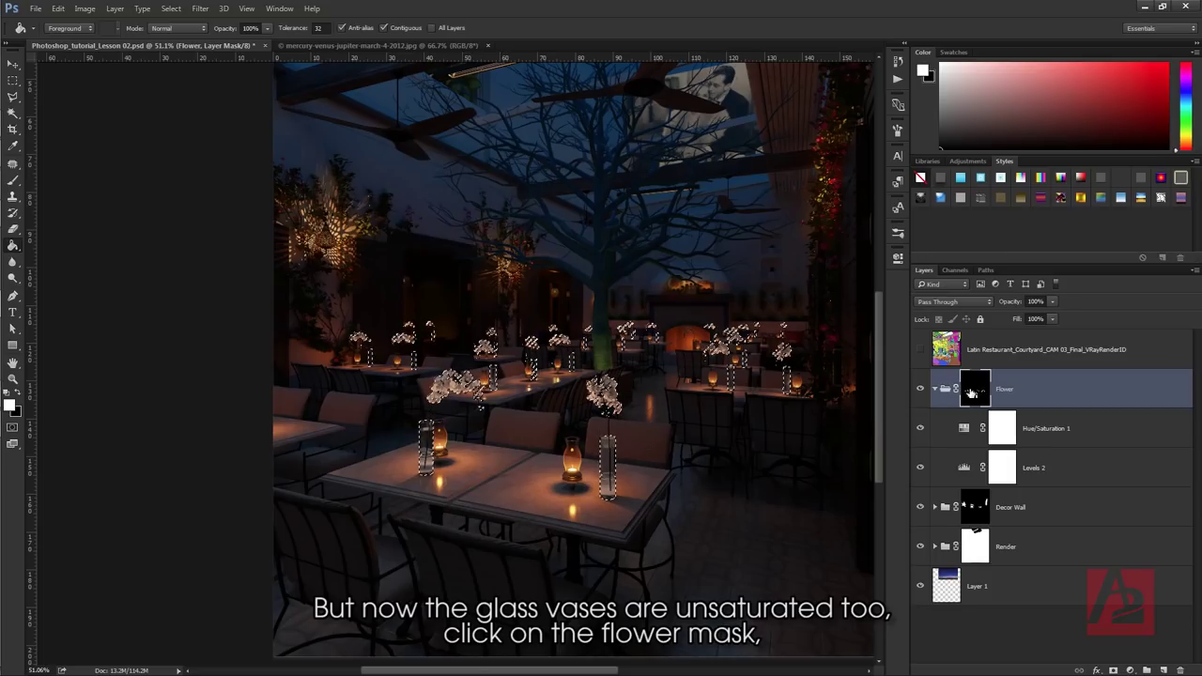
{"action": "key", "text": "w"}
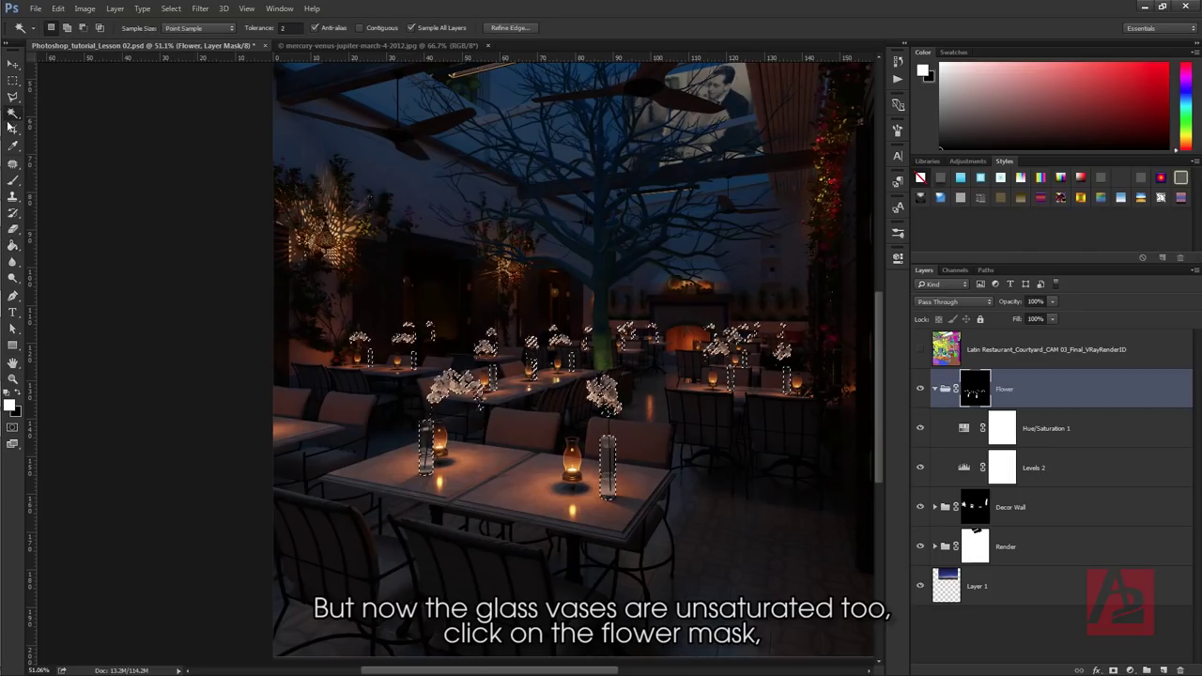
{"action": "left_click", "coordinate": [14, 184]}
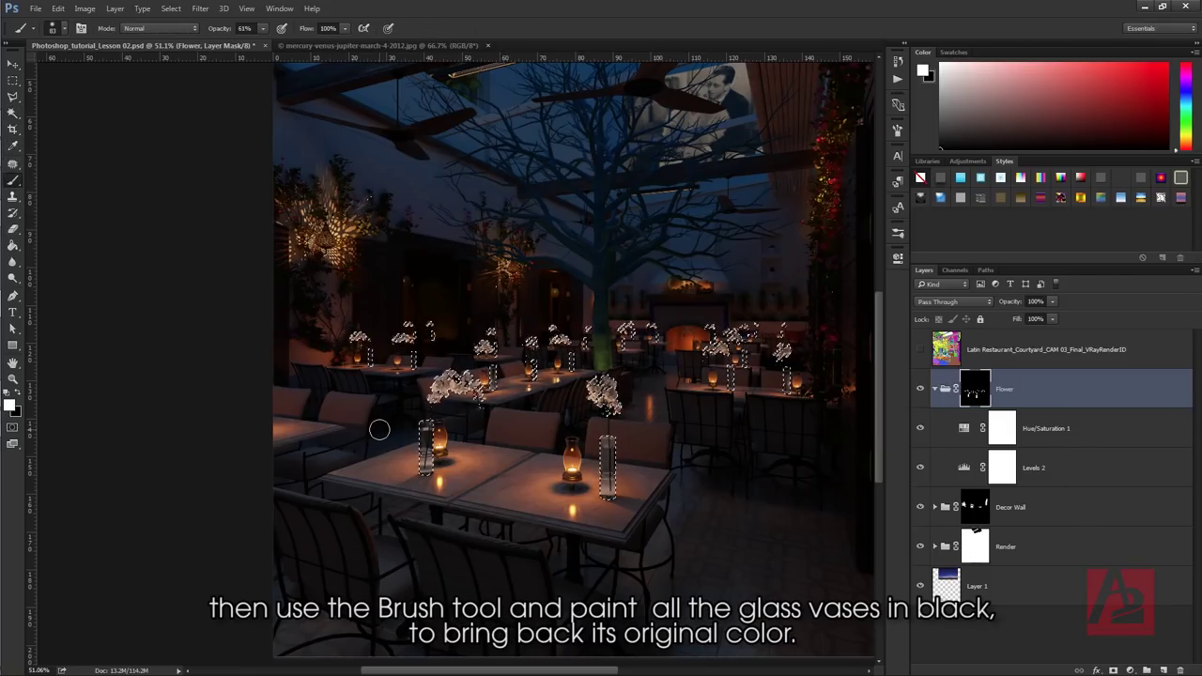
{"action": "left_click", "coordinate": [10, 406]}
{"action": "left_click", "coordinate": [836, 329]}
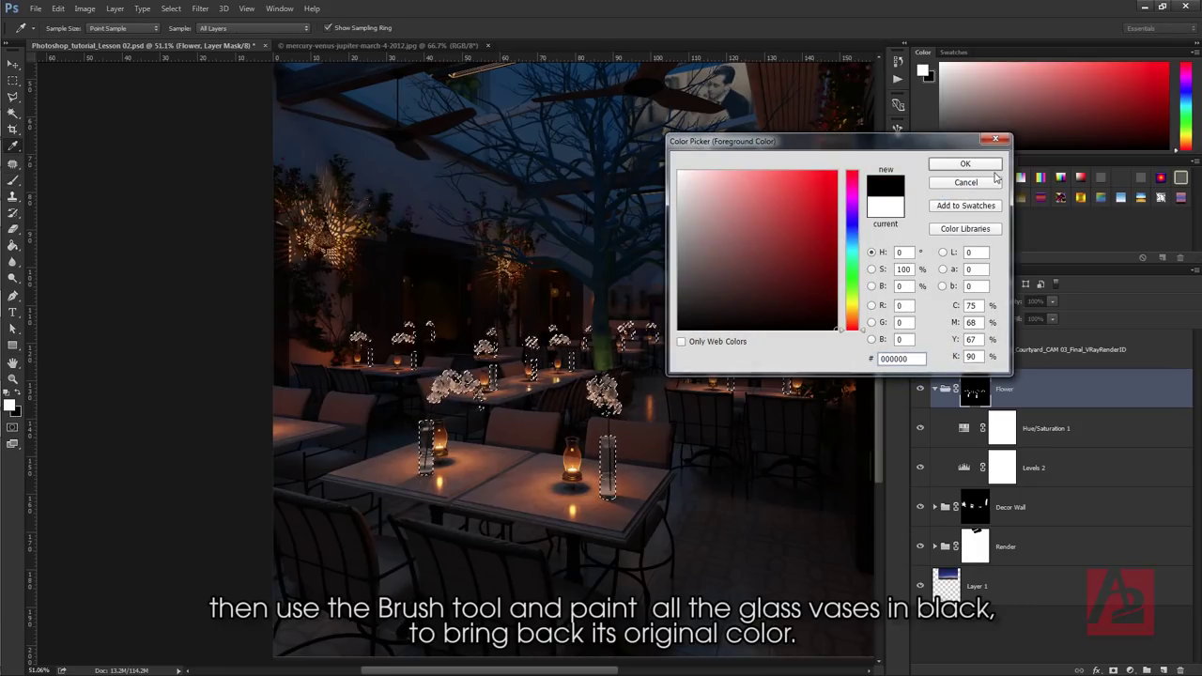
{"action": "left_click", "coordinate": [986, 165]}
{"action": "key", "text": "b"}
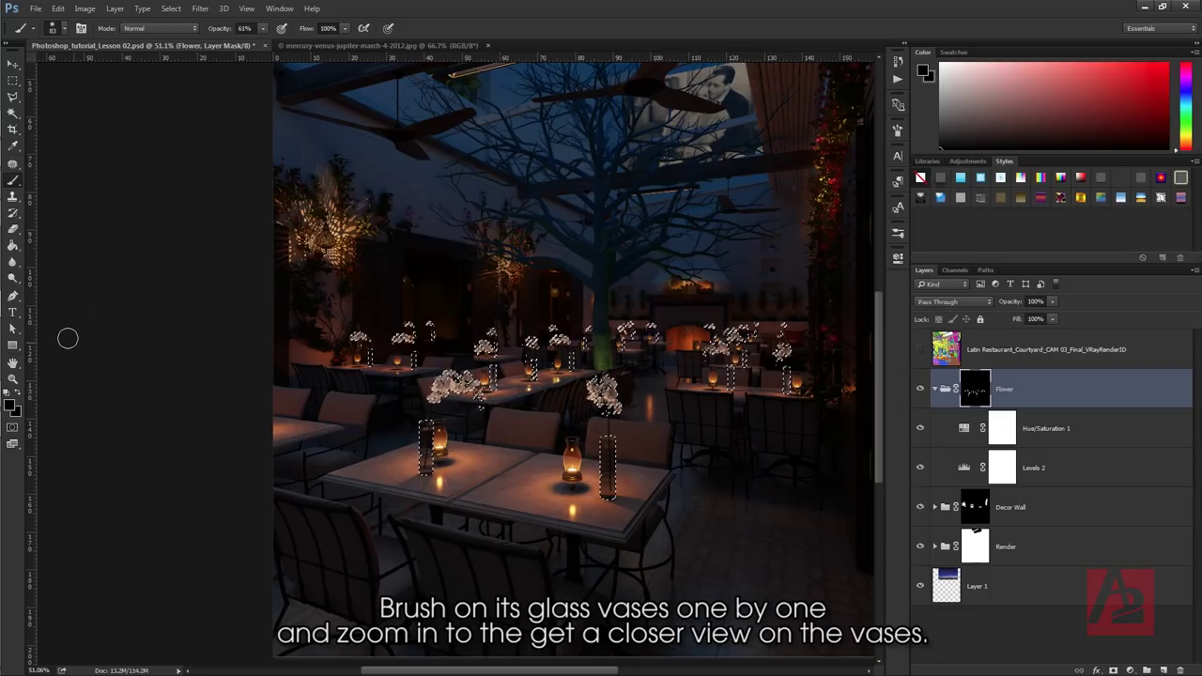
- Reduce the brush size to 27 and paint the vases on the tables along the window wall black on the Flower mask
{"action": "left_click", "coordinate": [13, 379]}
{"action": "left_click_drag", "start_coordinate": [531, 370], "coordinate": [589, 661]}
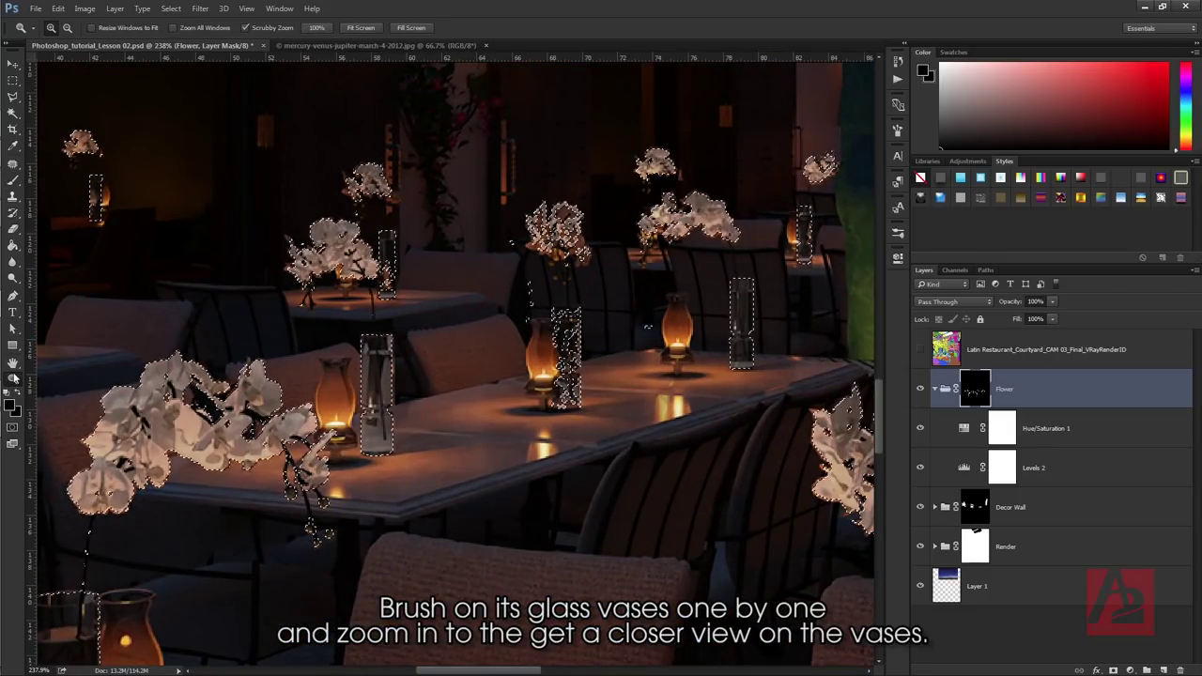
{"action": "left_click", "coordinate": [13, 179]}
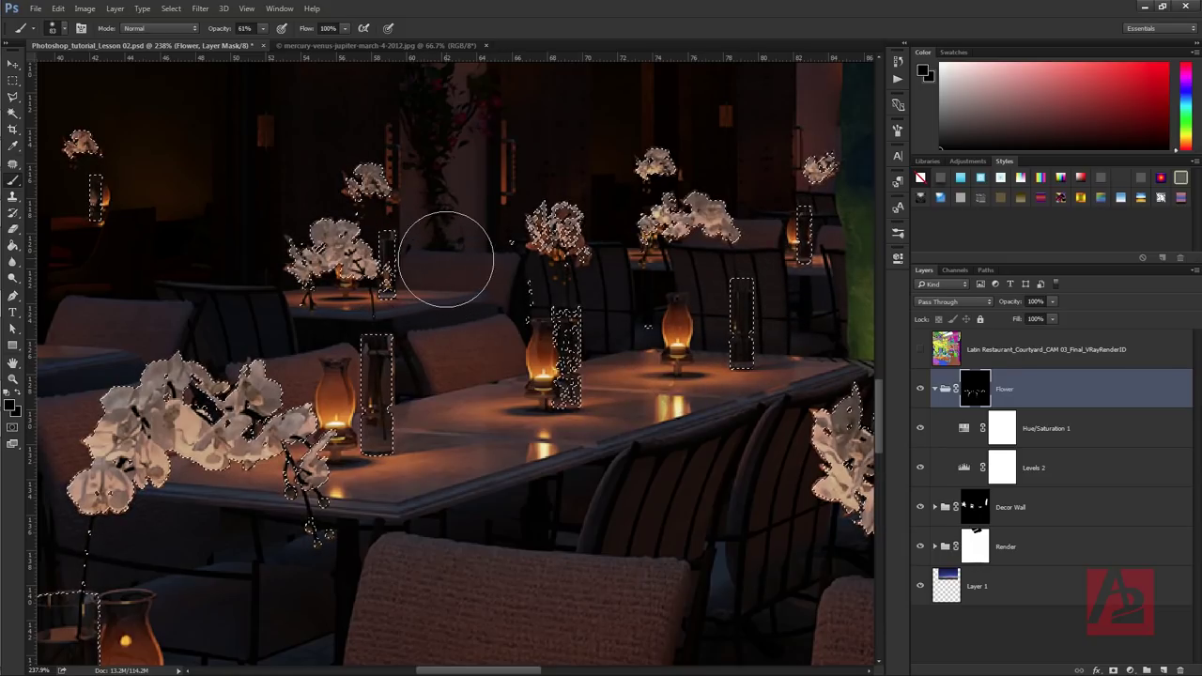
{"action": "right_click", "coordinate": [454, 263]}
{"action": "key", "text": "Return"}
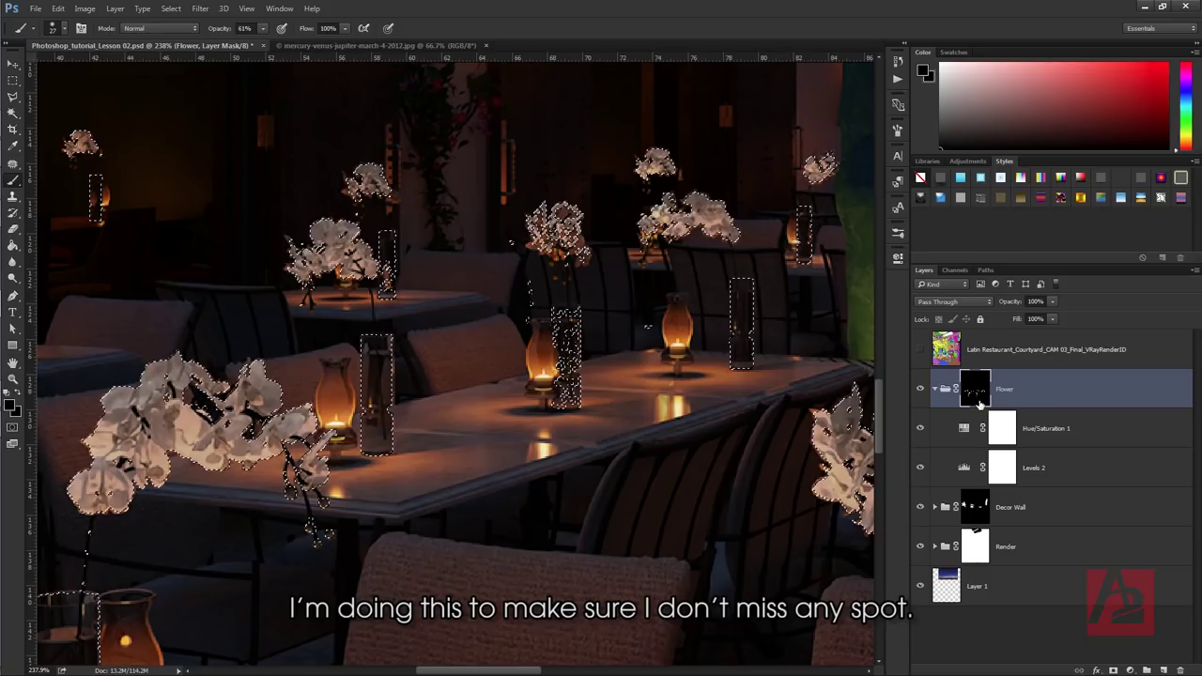
{"action": "left_click_drag", "start_coordinate": [756, 299], "coordinate": [522, 312]}
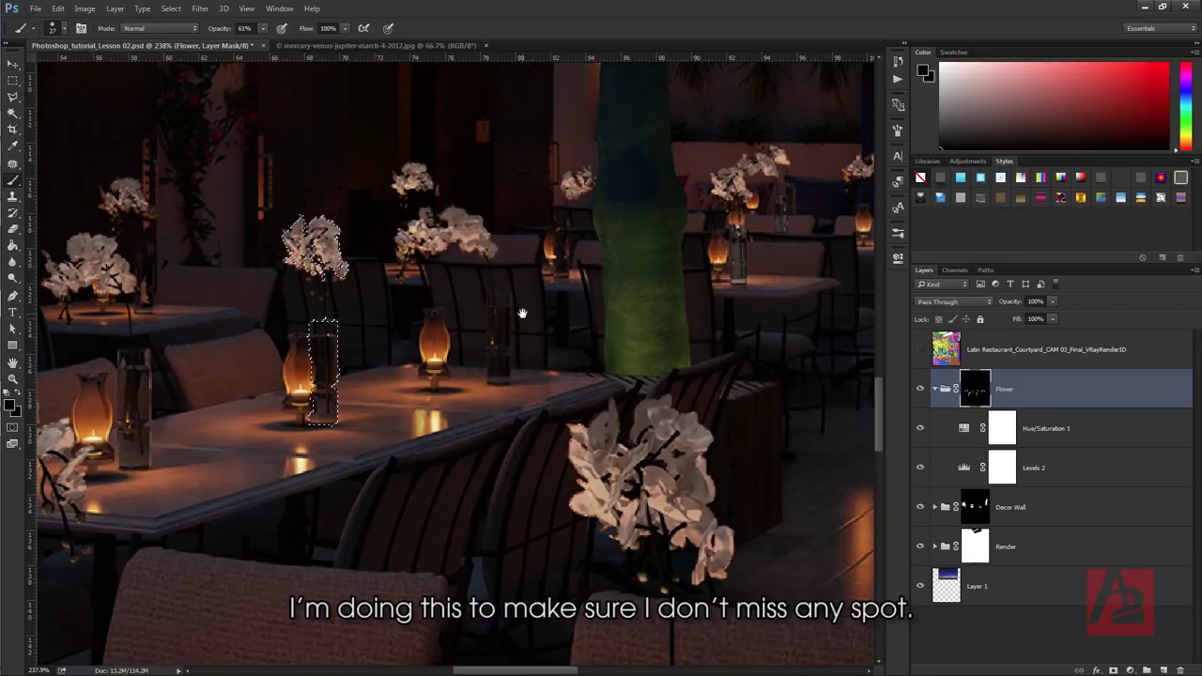
{"action": "left_click_drag", "start_coordinate": [620, 328], "coordinate": [291, 375]}
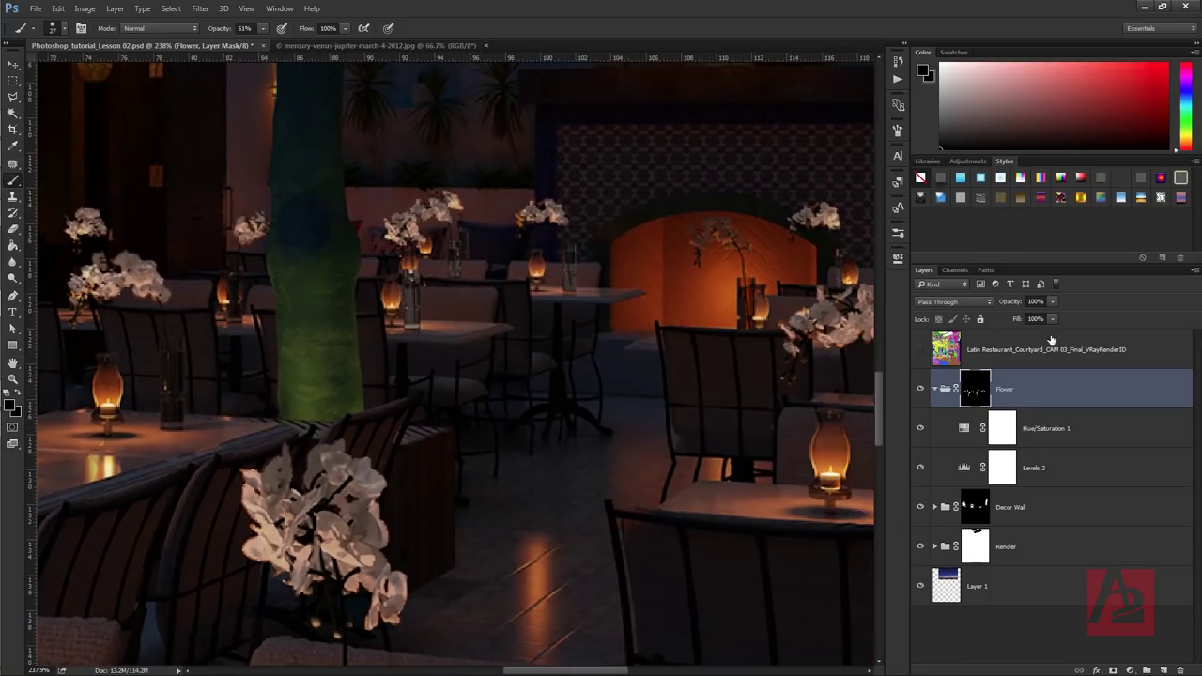
- Reload the Flower mask as a selection and paint the vases on the tables around the fireplace black
{"action": "left_click", "coordinate": [981, 391], "text": "ctrl"}
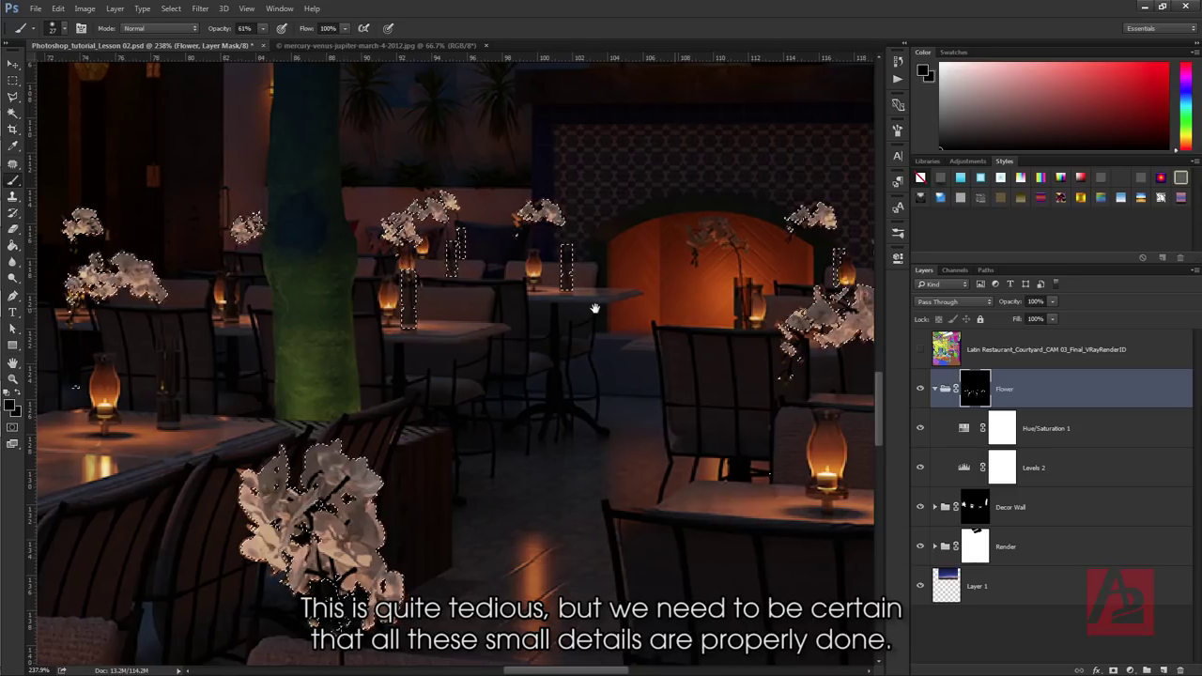
{"action": "scroll", "coordinate": [573, 274], "scroll_direction": "right", "scroll_amount": 5}
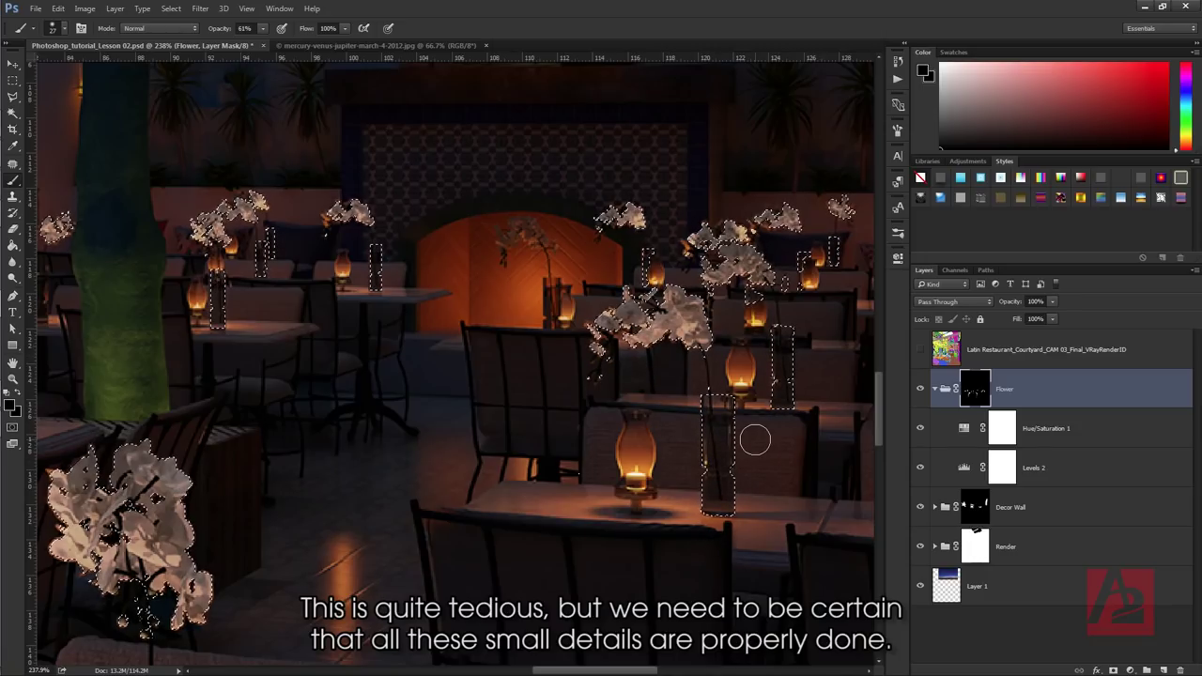
{"action": "scroll", "coordinate": [754, 437], "scroll_direction": "down", "scroll_amount": 2}
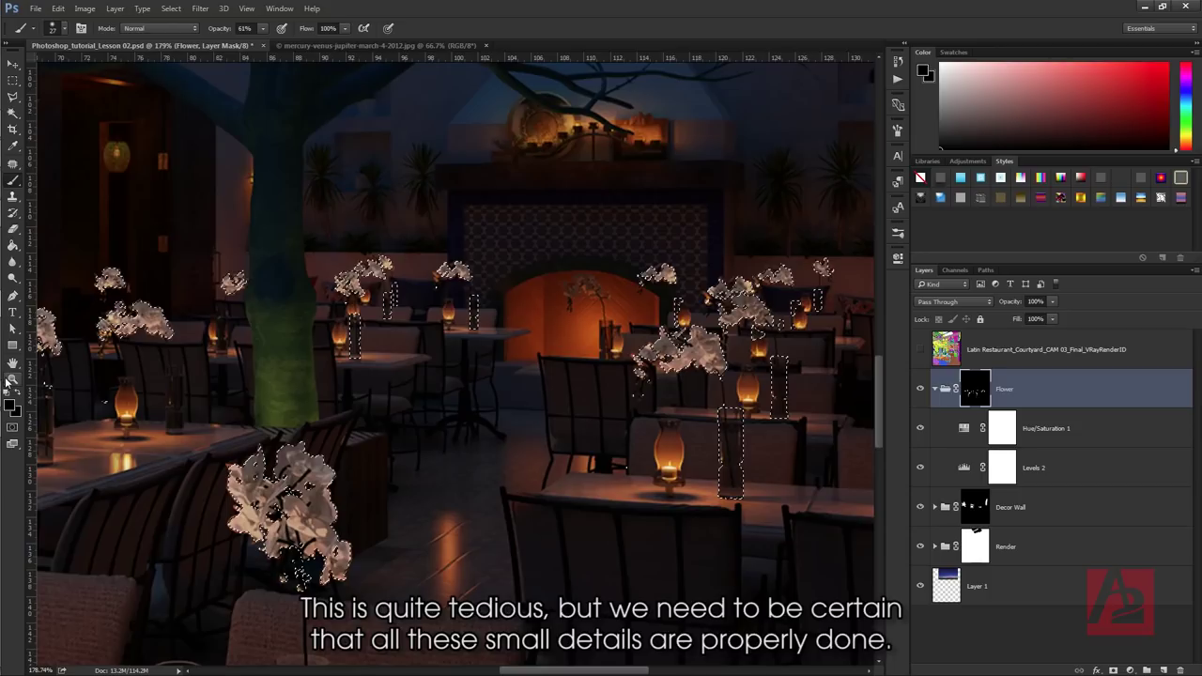
{"action": "key", "text": "z"}
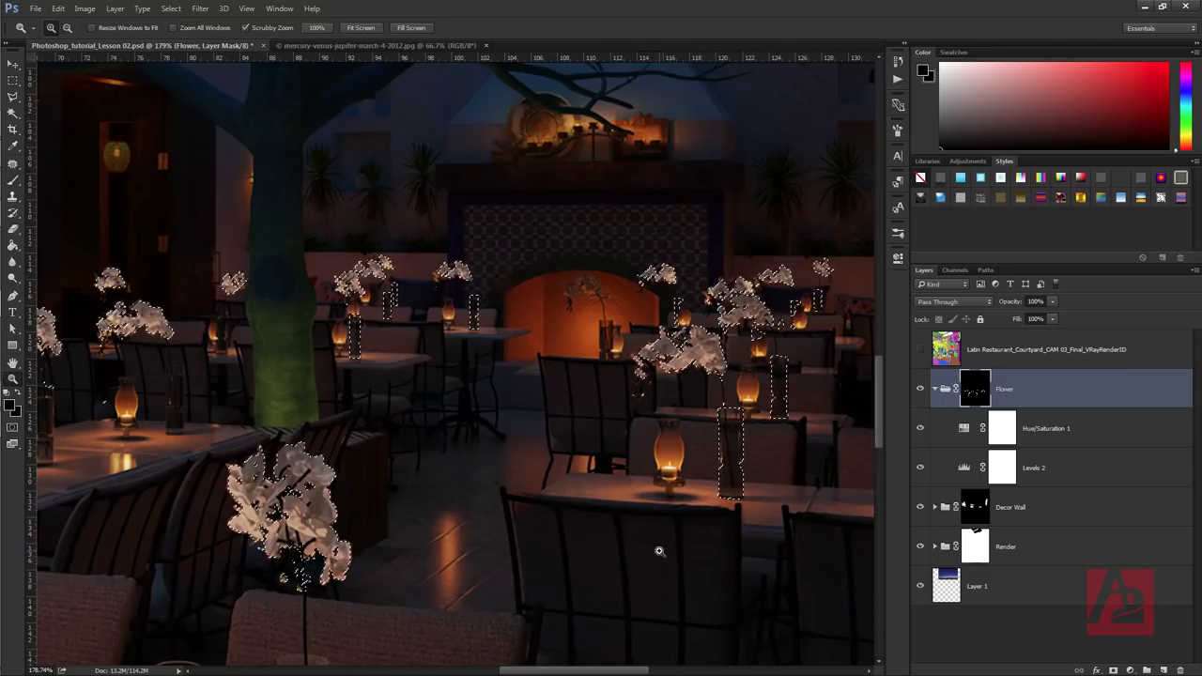
{"action": "scroll", "coordinate": [659, 551], "scroll_direction": "down", "scroll_amount": 1}
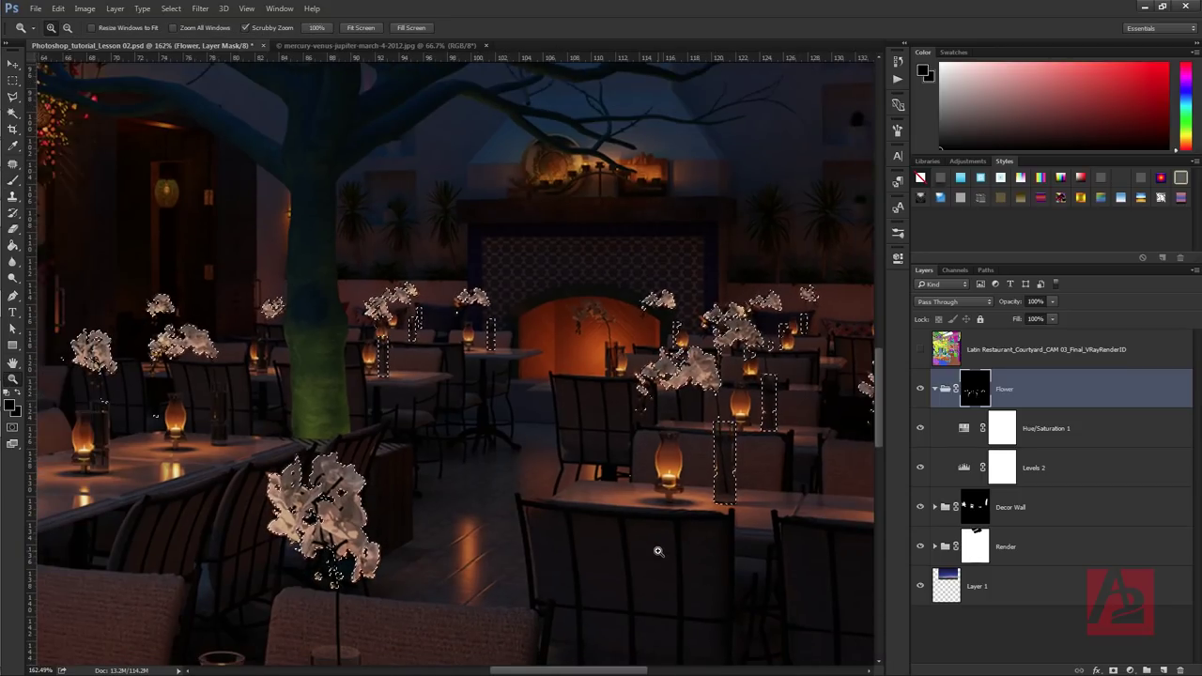
{"action": "scroll", "coordinate": [659, 551], "scroll_direction": "down", "scroll_amount": 2}
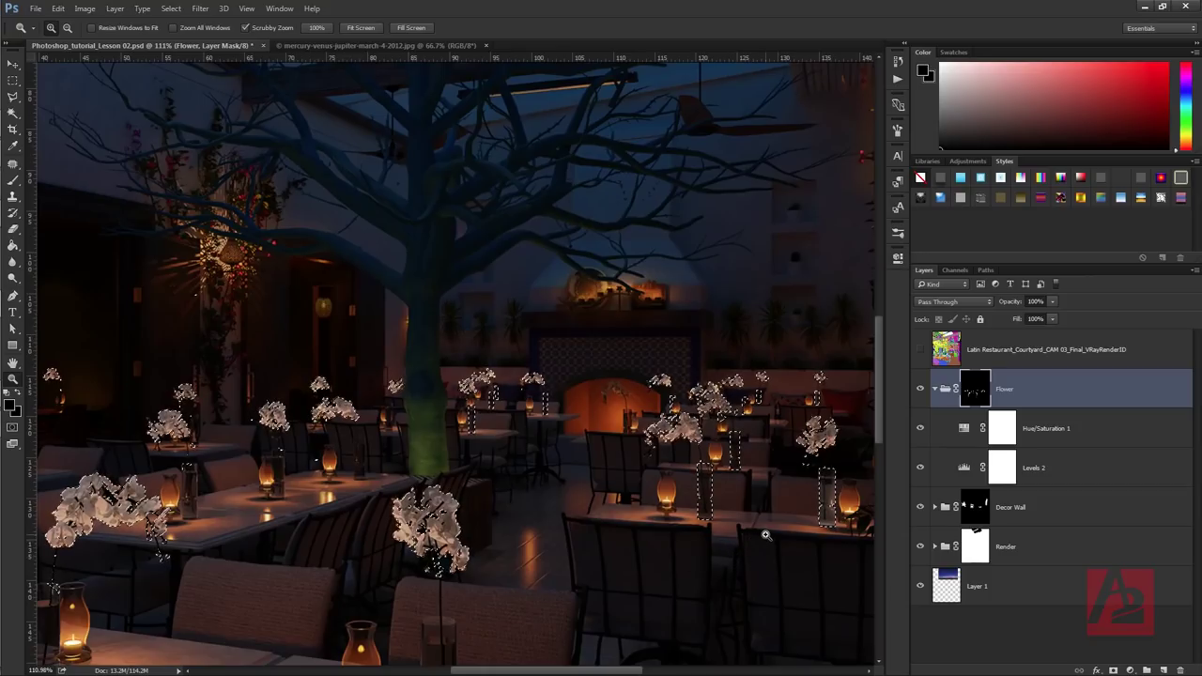
- Brush the remaining glass vases on the outer tables on both sides of the courtyard with black, and clear the selection
{"action": "left_click", "coordinate": [13, 179]}
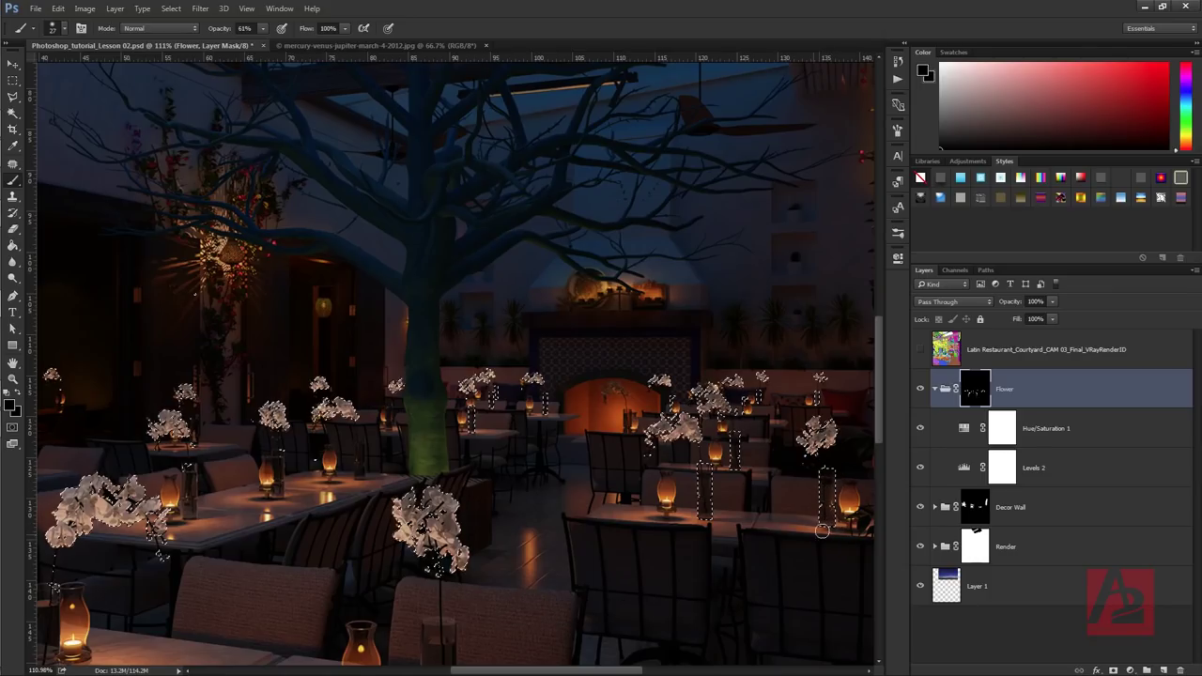
{"action": "left_click_drag", "start_coordinate": [692, 571], "coordinate": [705, 389]}
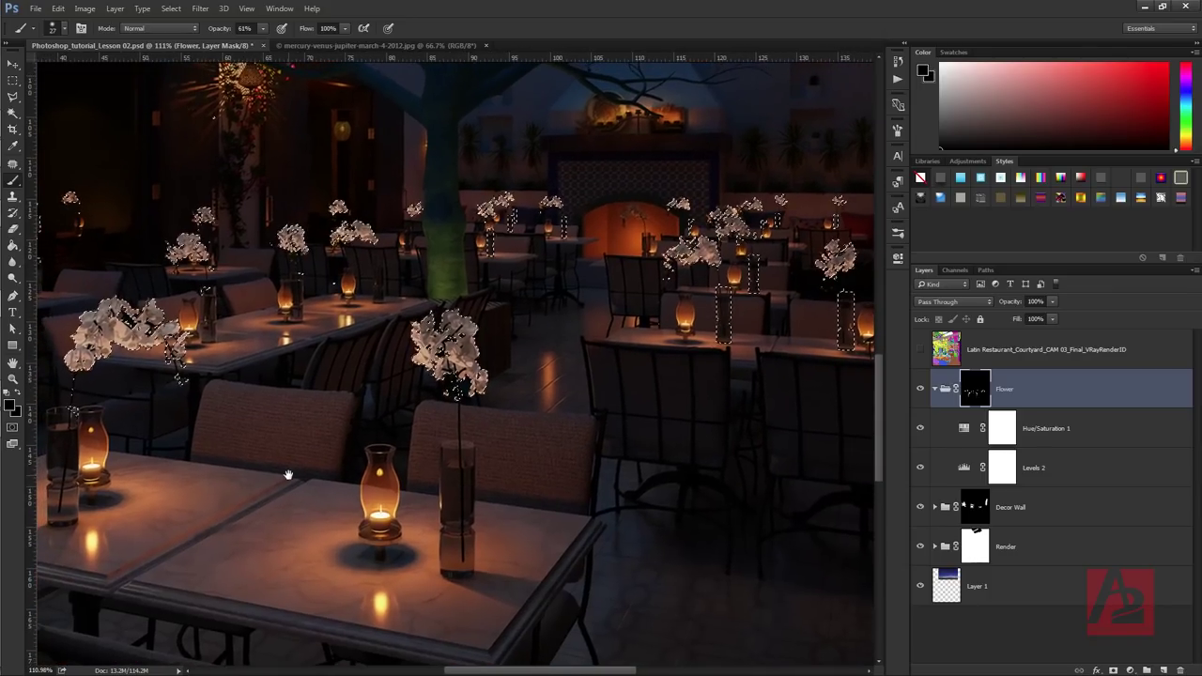
{"action": "left_click_drag", "start_coordinate": [285, 478], "coordinate": [764, 504]}
{"action": "left_click_drag", "start_coordinate": [446, 468], "coordinate": [397, 522]}
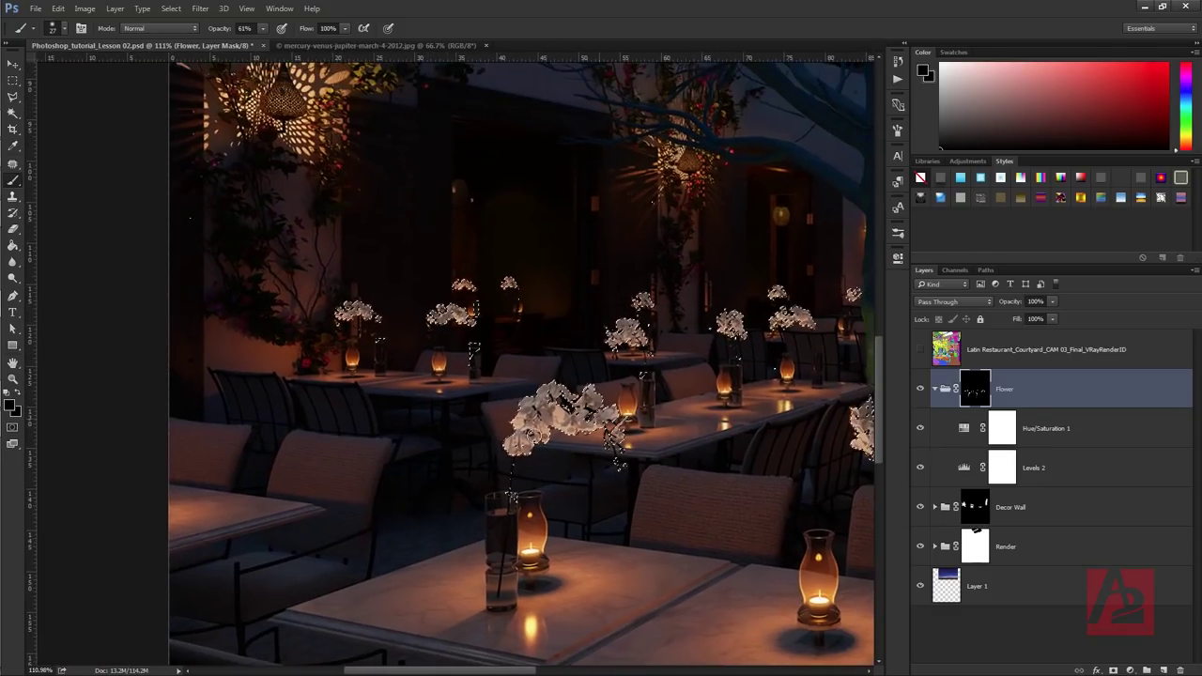
{"action": "key", "text": "ctrl+d"}
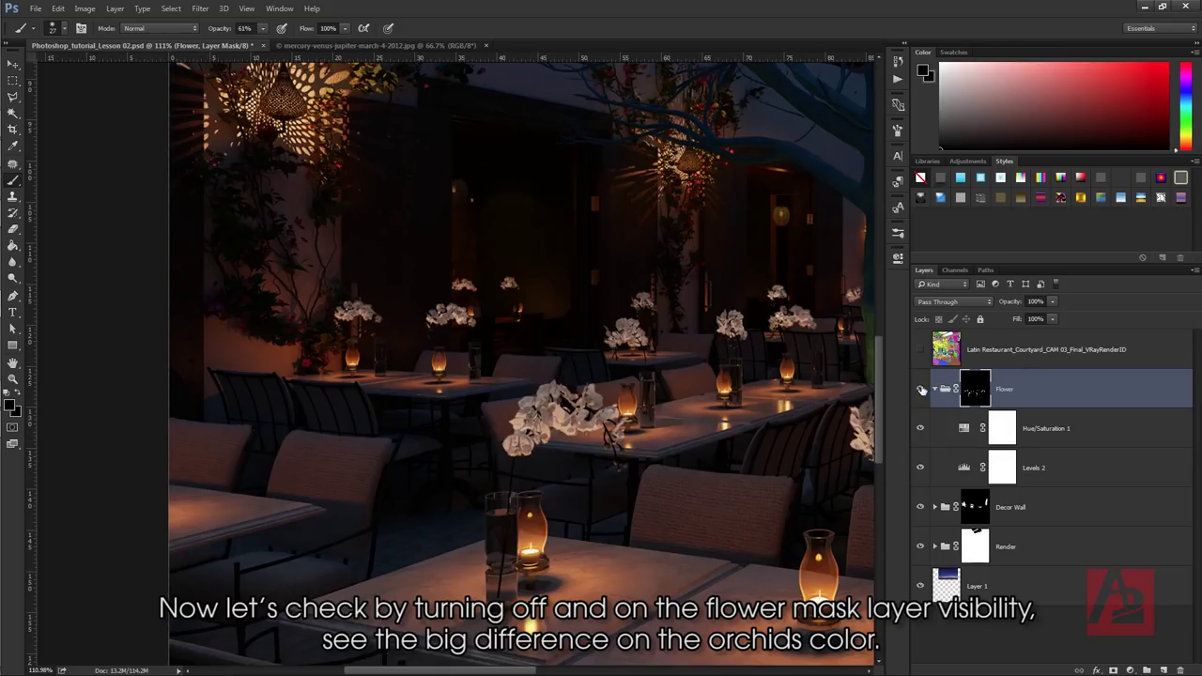
- Compare the orchids' colour with the Flower group hidden and shown, leaving the group visible and collapsed
{"action": "left_click", "coordinate": [920, 388]}
{"action": "left_click", "coordinate": [920, 389]}
{"action": "left_click", "coordinate": [920, 389]}
{"action": "left_click", "coordinate": [920, 388]}
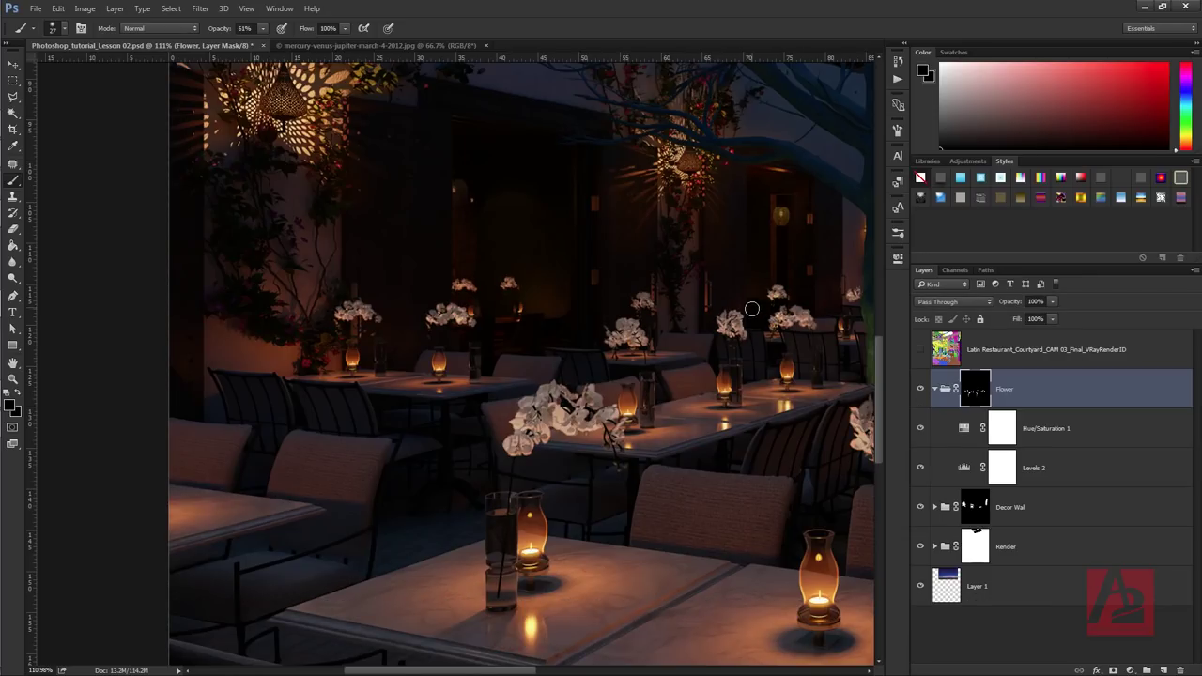
{"action": "left_click", "coordinate": [936, 388]}
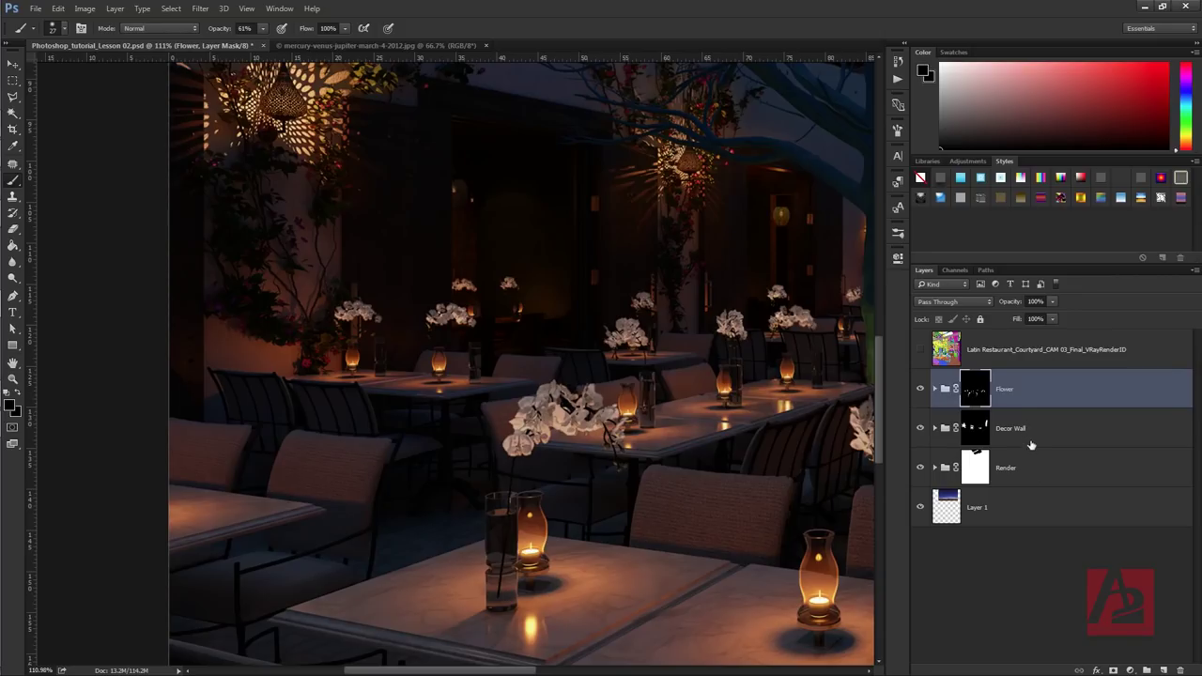
{"action": "left_click", "coordinate": [1046, 393]}
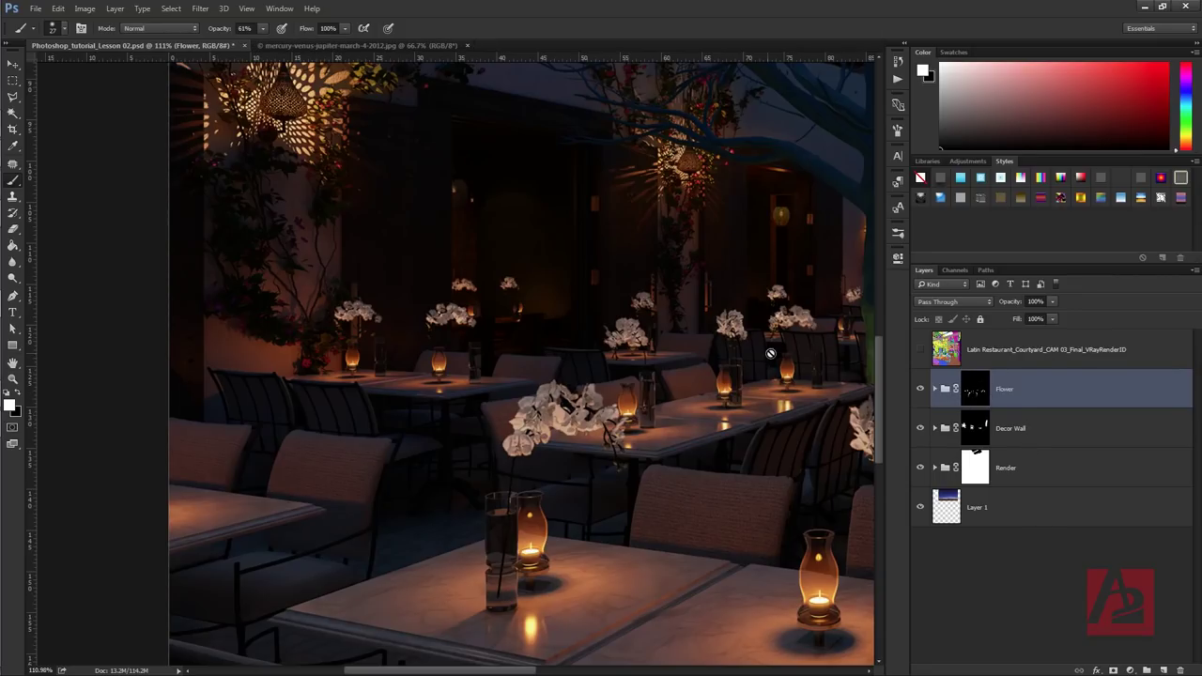
- Create a new layer group above the Flower group and name it Covered
{"action": "left_click", "coordinate": [13, 379]}
{"action": "left_click", "coordinate": [599, 372], "text": "alt"}
{"action": "left_click", "coordinate": [599, 371], "text": "alt"}
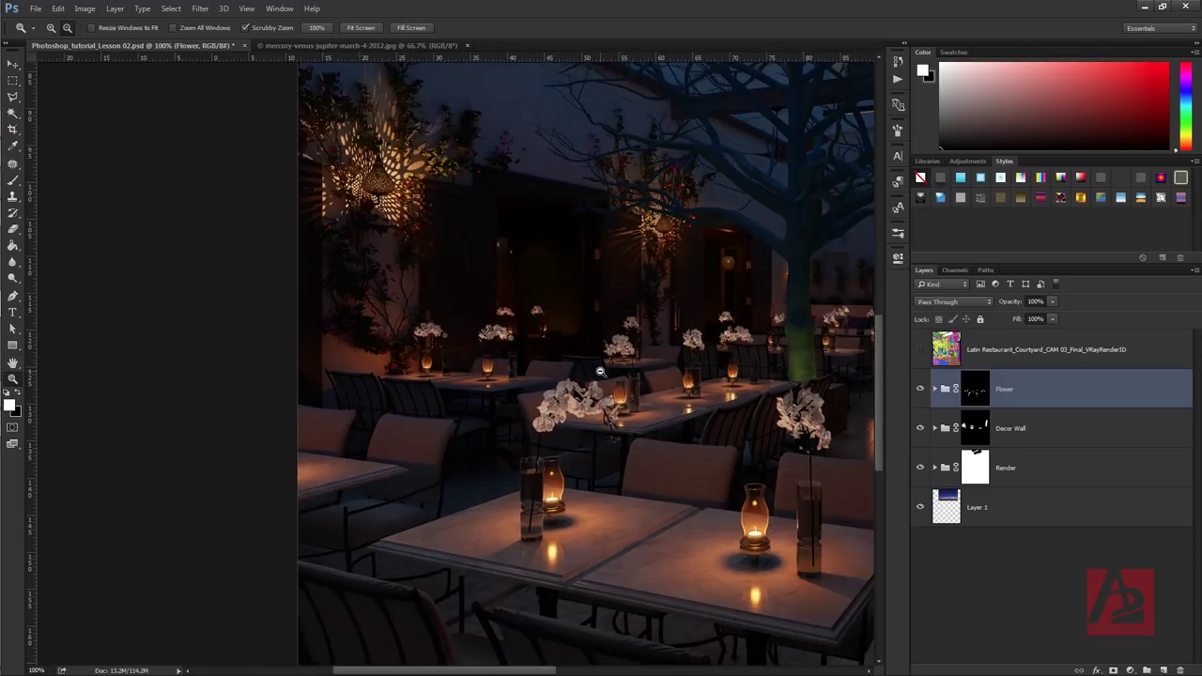
{"action": "left_click", "coordinate": [599, 372], "text": "alt"}
{"action": "left_click", "coordinate": [599, 372], "text": "alt"}
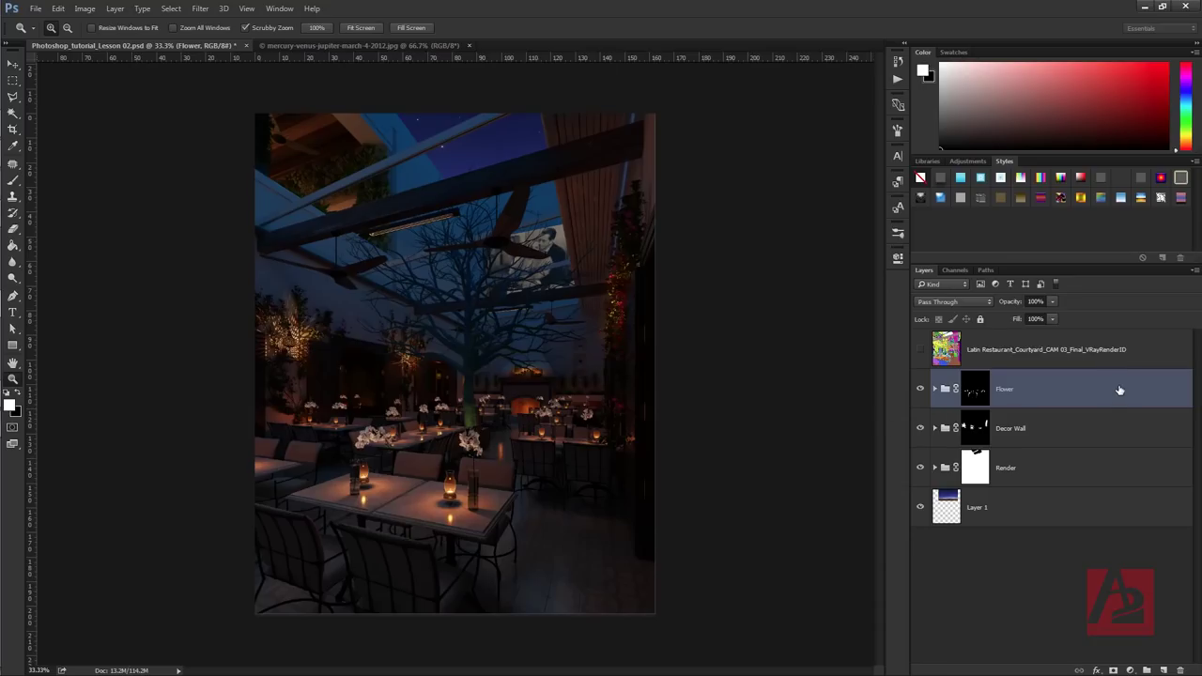
{"action": "left_click", "coordinate": [1147, 669]}
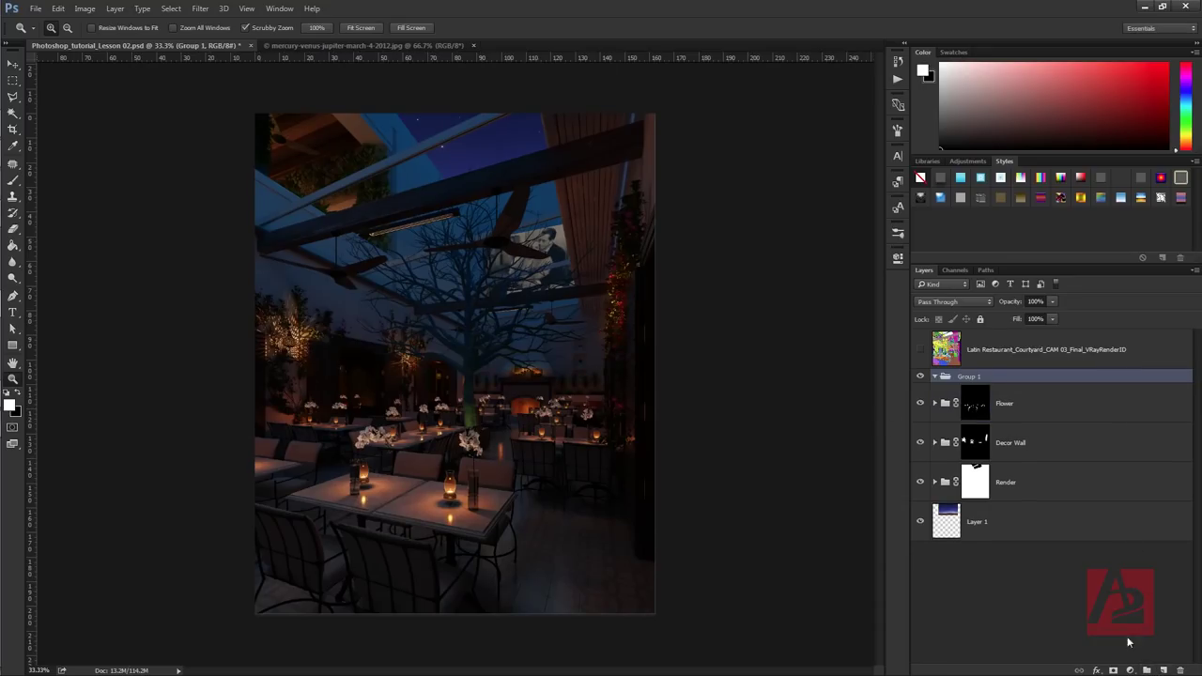
{"action": "double_click", "coordinate": [967, 376]}
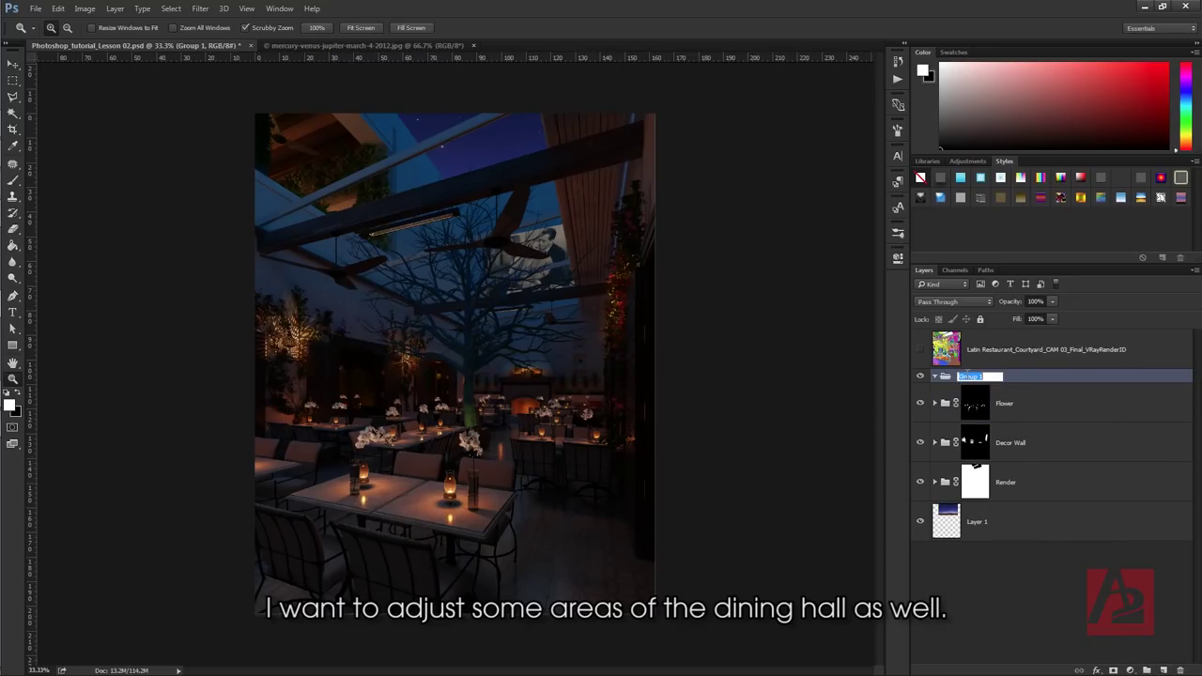
{"action": "type", "text": "Col"}
{"action": "key", "text": "Return"}
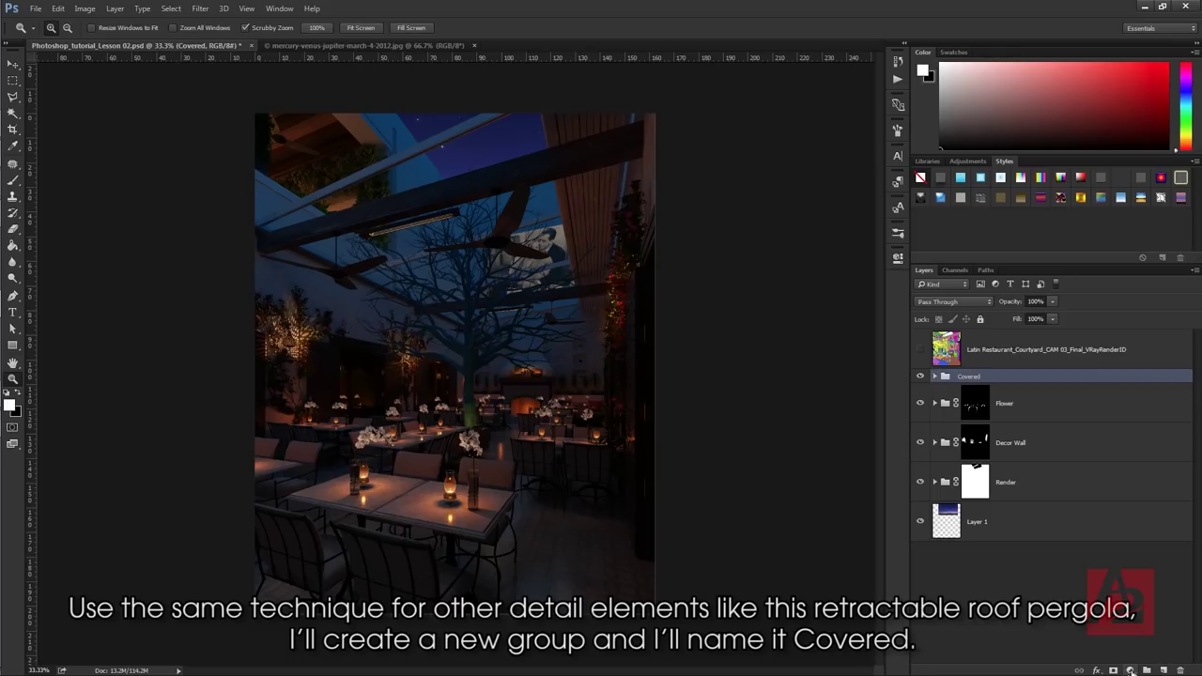
- Select the retractable roof by its magenta colour in the VRayRenderID layer, hide that layer, and mask the Covered group with the selection
{"action": "left_click", "coordinate": [920, 350]}
{"action": "left_click", "coordinate": [594, 200]}
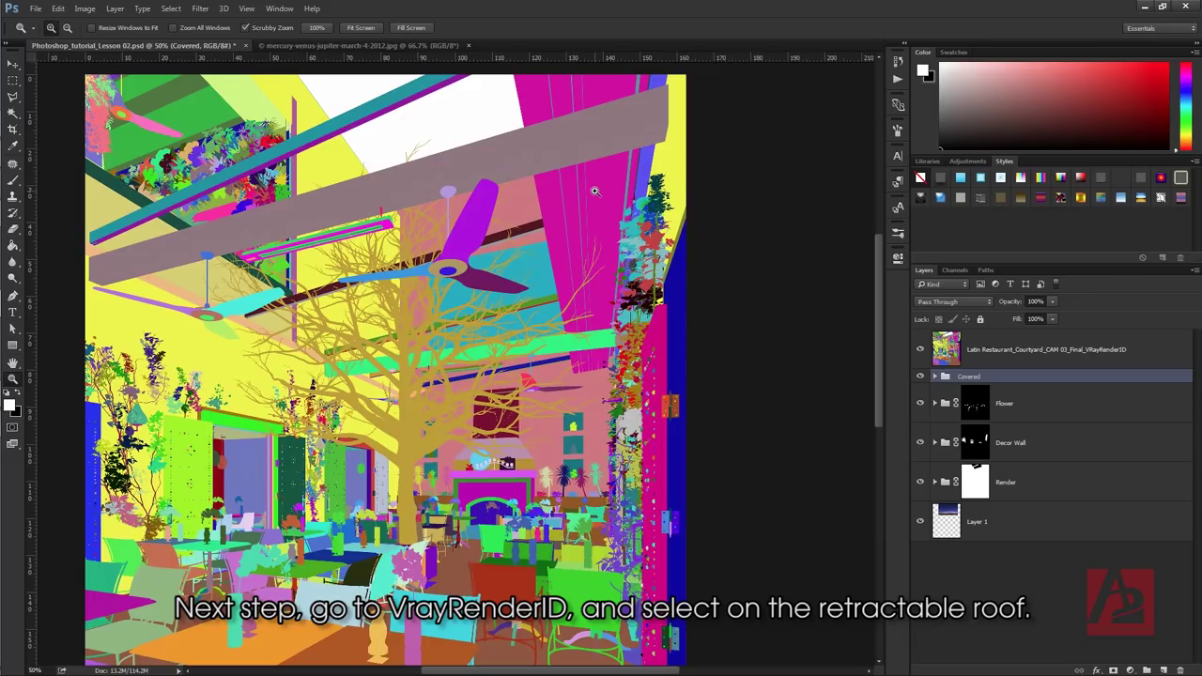
{"action": "left_click", "coordinate": [12, 113]}
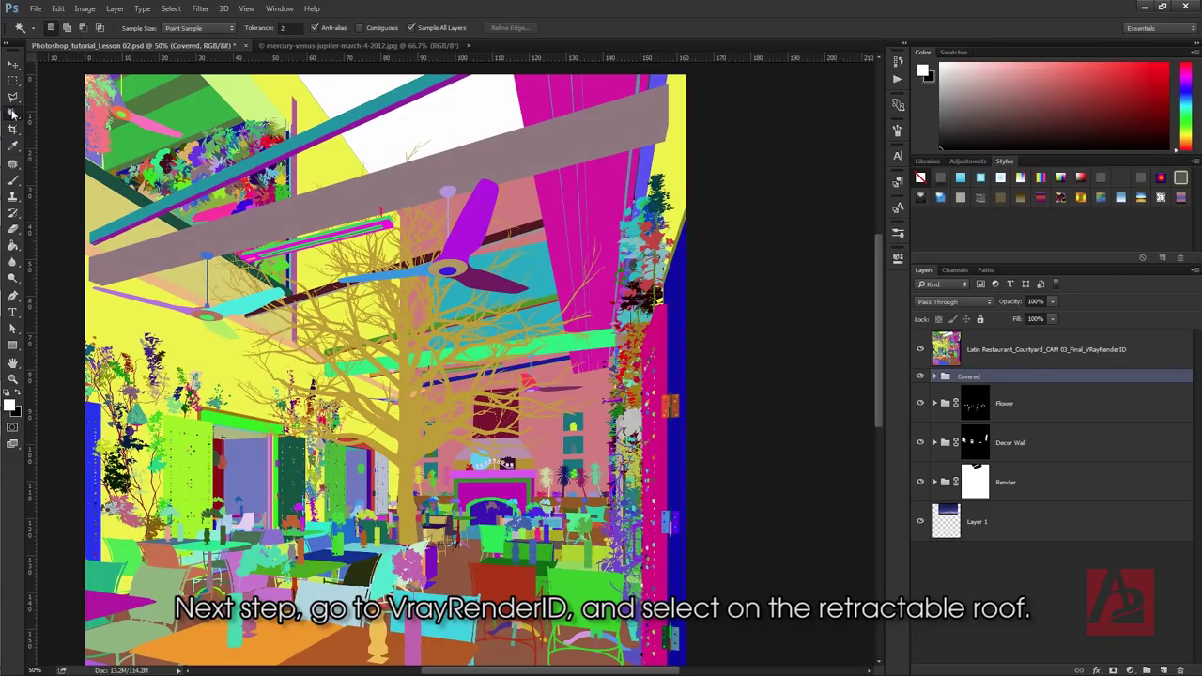
{"action": "left_click", "coordinate": [621, 197]}
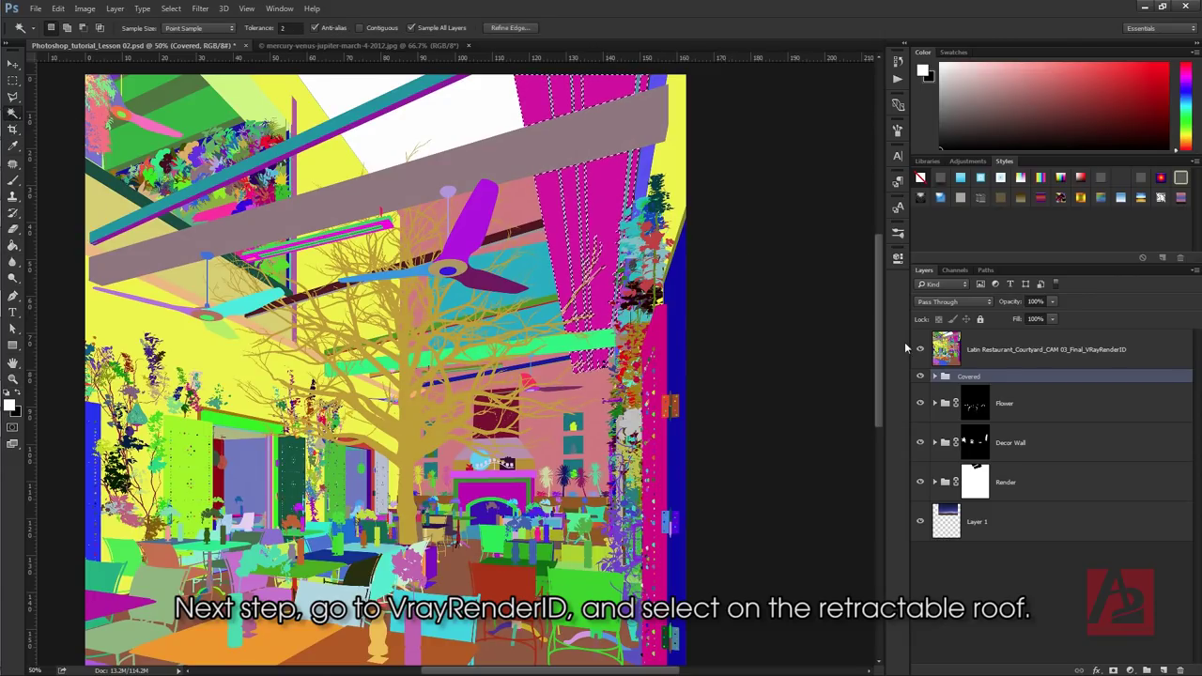
{"action": "left_click", "coordinate": [919, 350]}
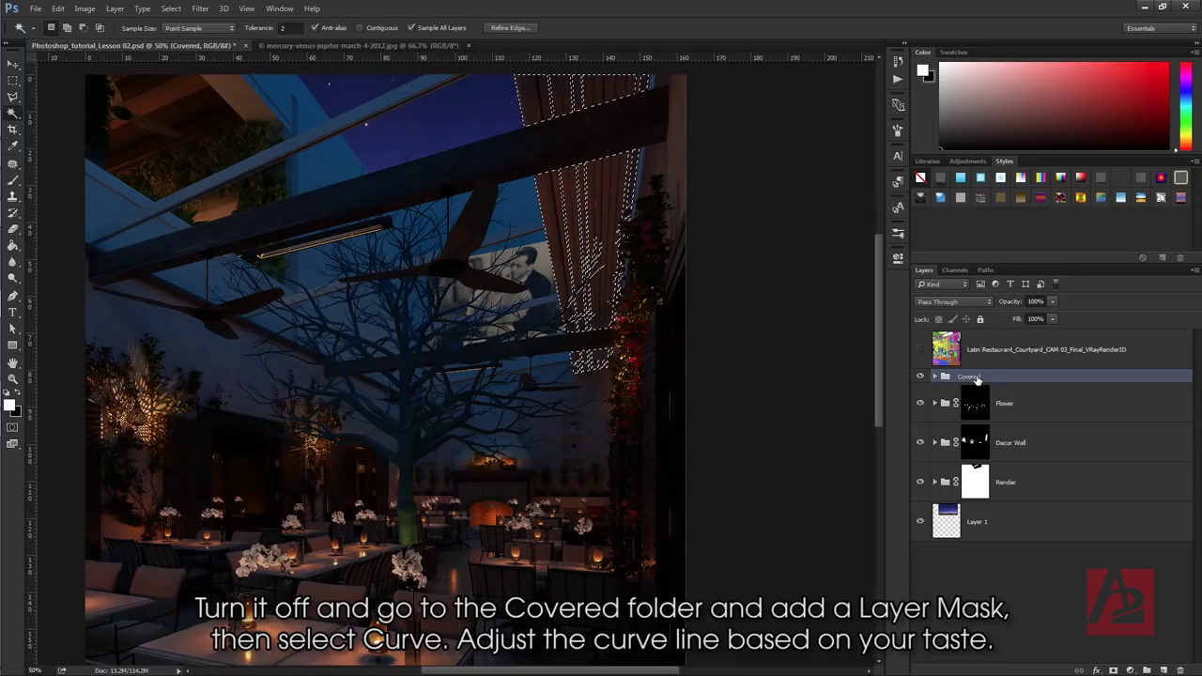
{"action": "left_click", "coordinate": [1113, 670]}
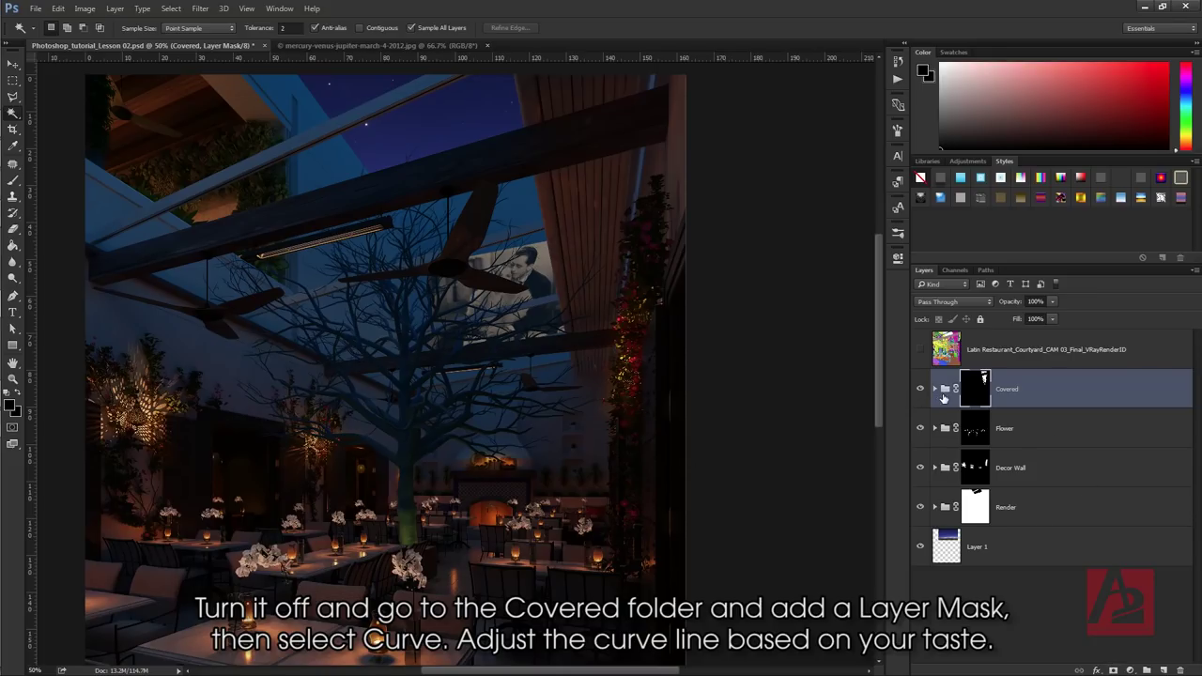
- Add a Curves adjustment inside the Covered group, raising the midtones from input 121 to output 141 and setting the black point input to 3
{"action": "left_click", "coordinate": [1129, 670]}
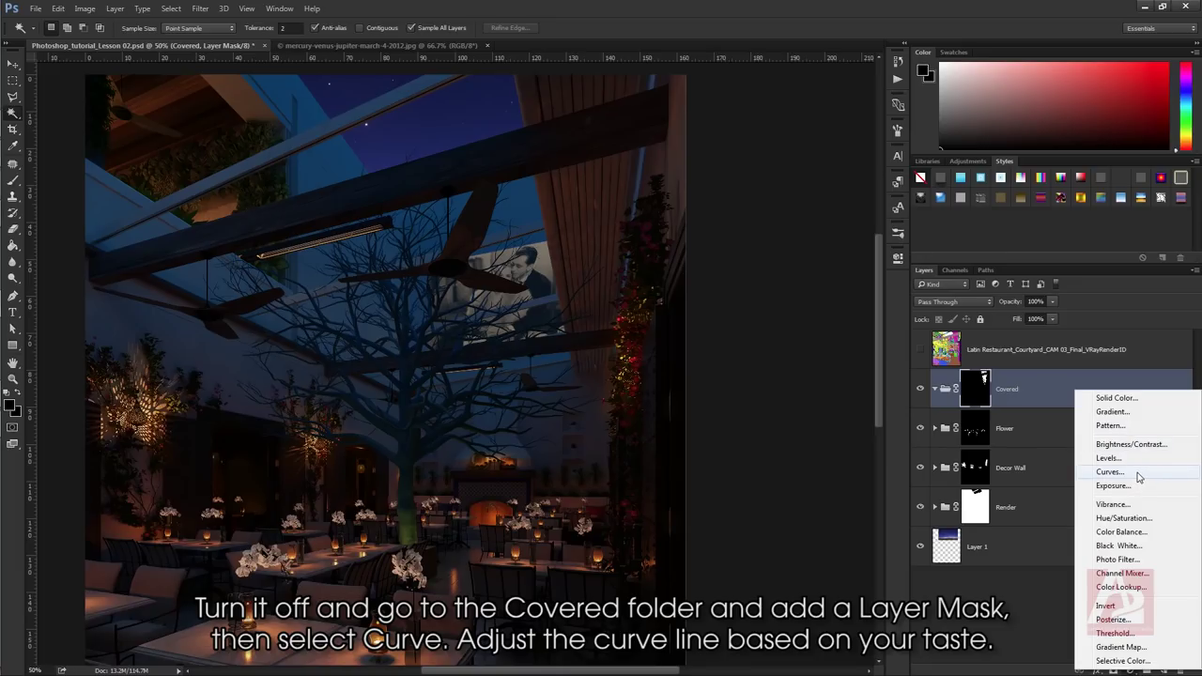
{"action": "left_click", "coordinate": [1110, 471]}
{"action": "left_click_drag", "start_coordinate": [788, 393], "coordinate": [781, 386]}
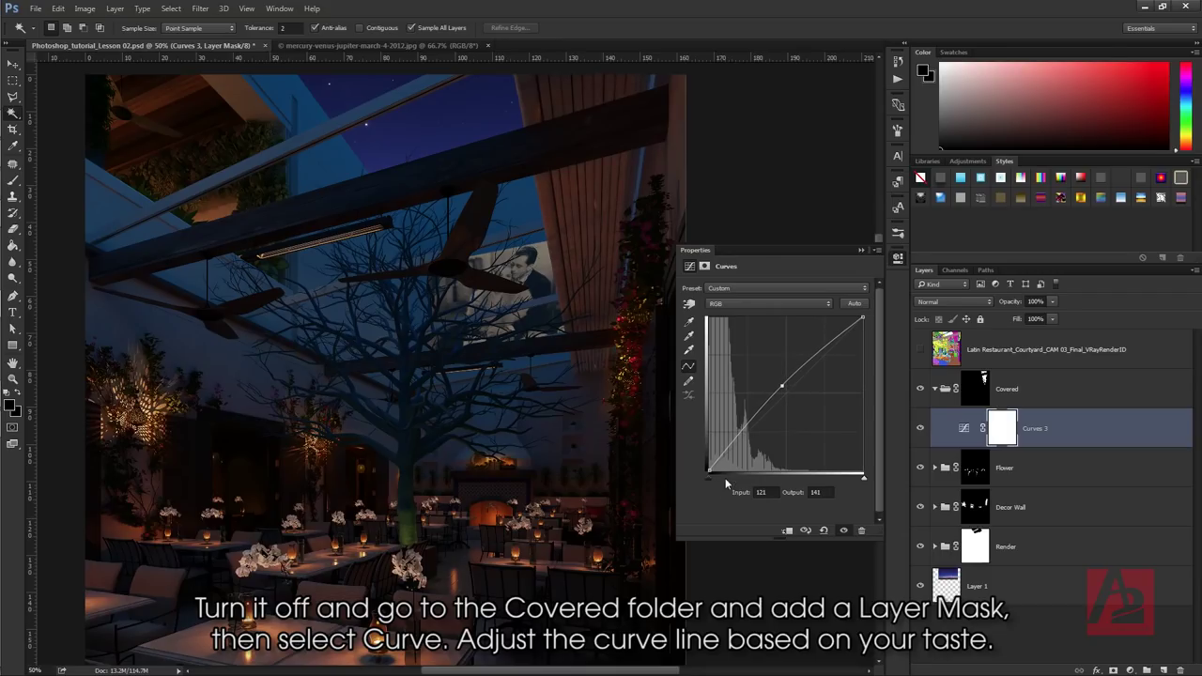
{"action": "left_click_drag", "start_coordinate": [711, 469], "coordinate": [715, 474]}
{"action": "left_click", "coordinate": [963, 428]}
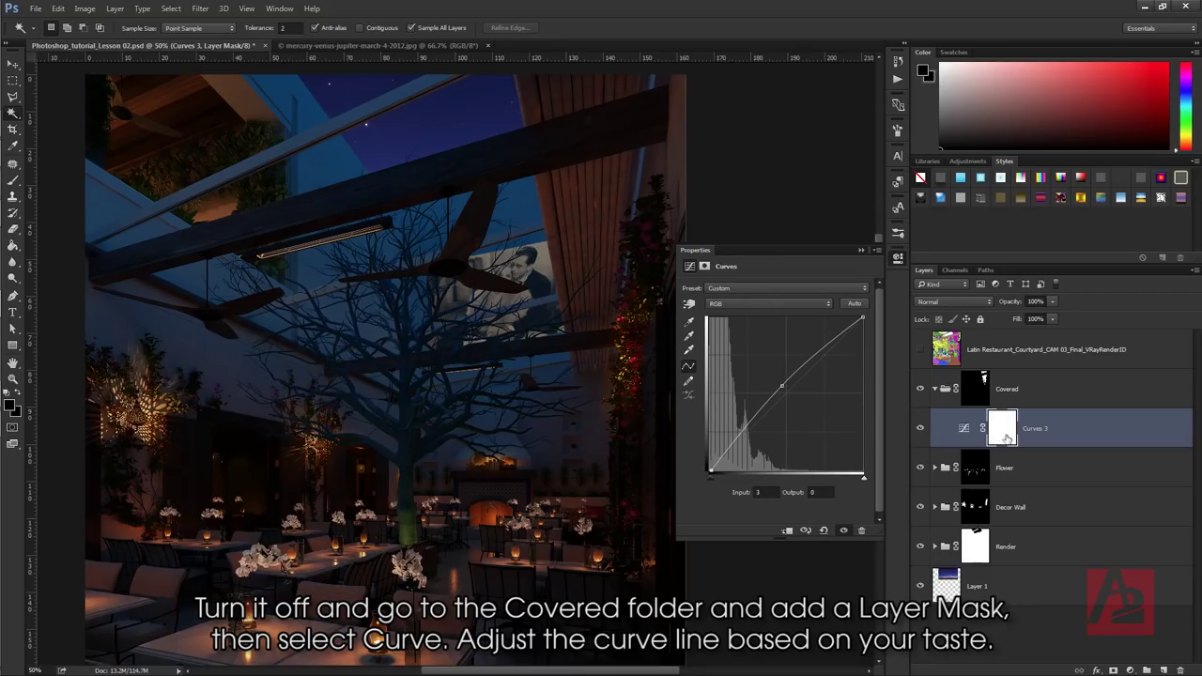
- Add a Hue/Saturation adjustment with Saturation -71 to the Covered group, place it below the Curves layer, and collapse the group
{"action": "left_click", "coordinate": [1130, 671]}
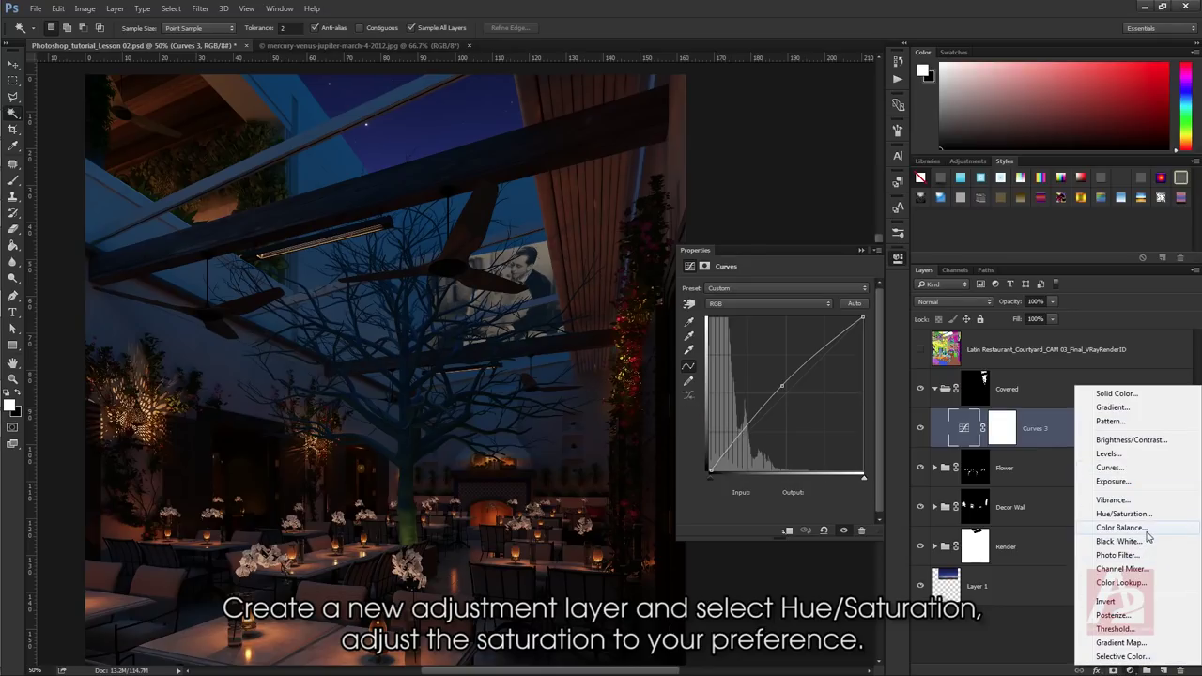
{"action": "left_click", "coordinate": [1123, 514]}
{"action": "left_click_drag", "start_coordinate": [776, 362], "coordinate": [717, 363]}
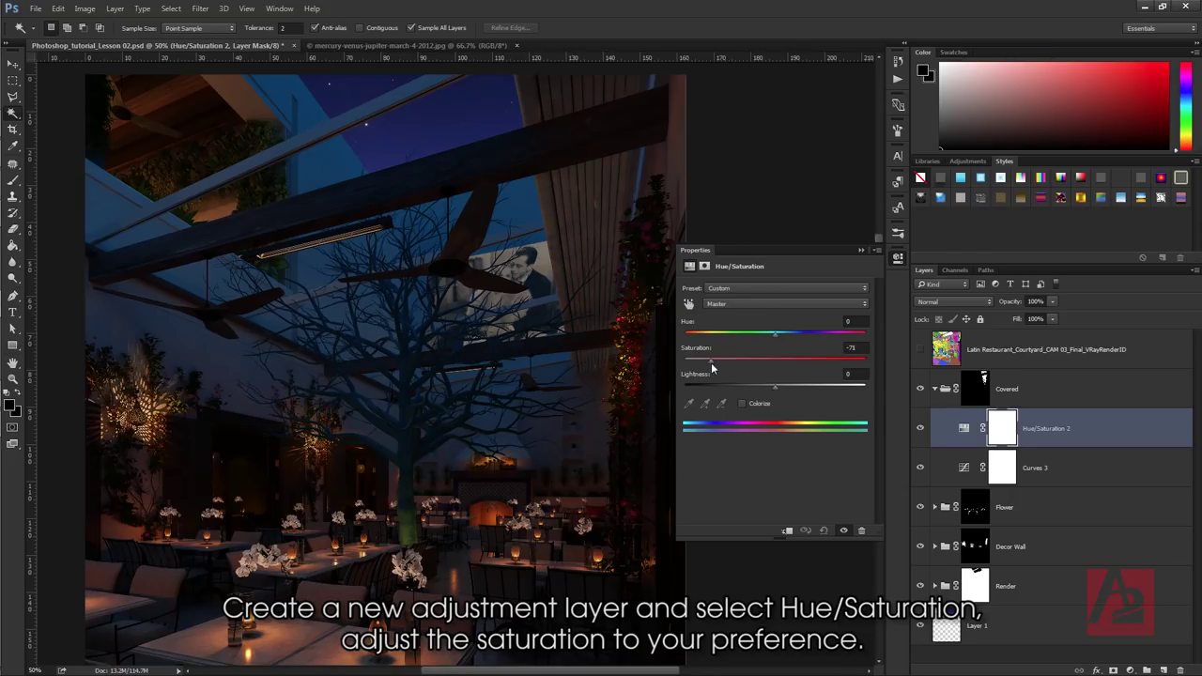
{"action": "left_click", "coordinate": [860, 250]}
{"action": "left_click_drag", "start_coordinate": [1075, 434], "coordinate": [1087, 479]}
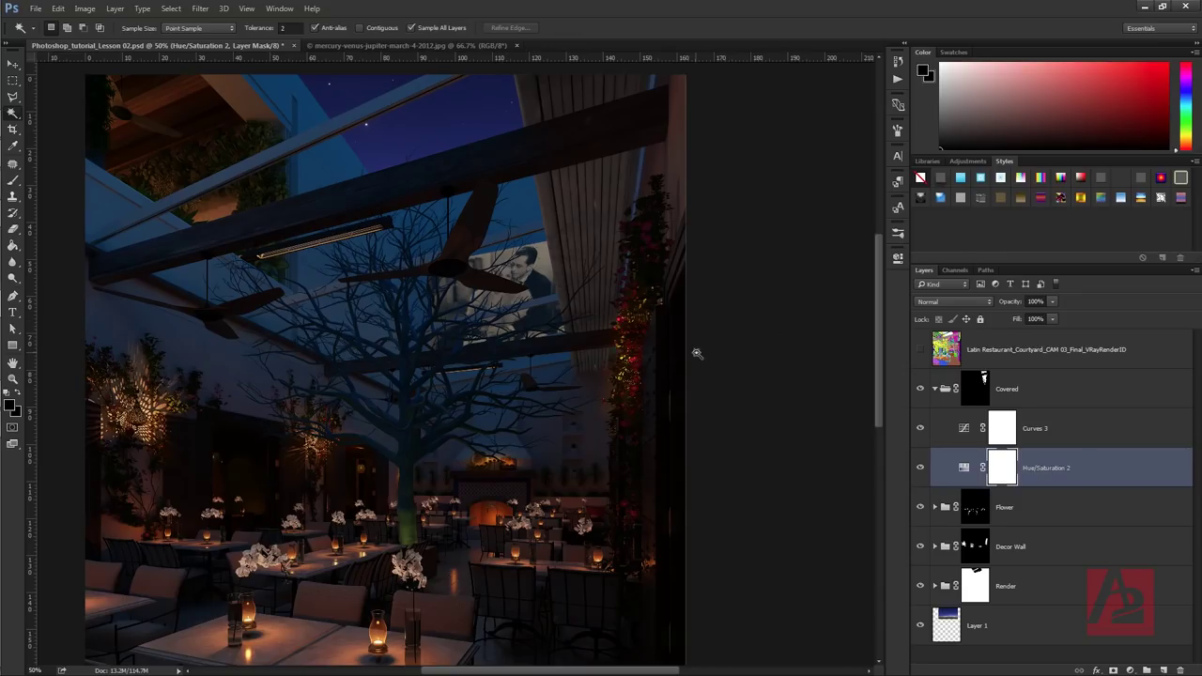
{"action": "left_click", "coordinate": [934, 393]}
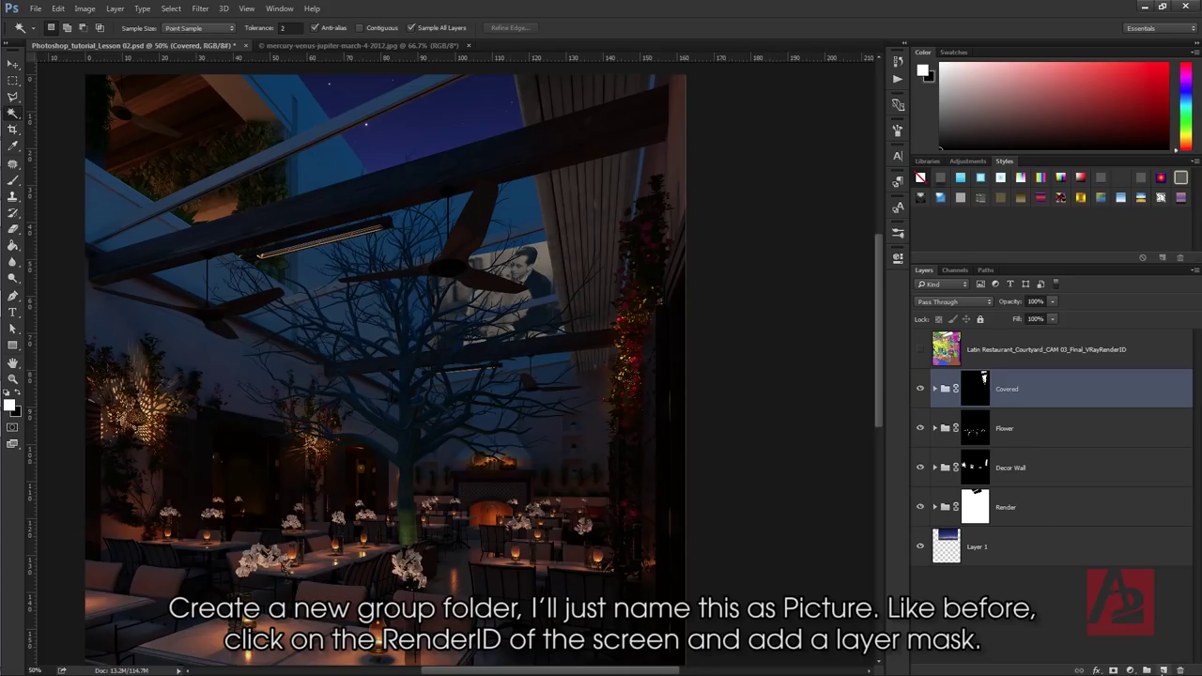
- Create a new layer group above the Covered group and name it Picture
{"action": "left_click", "coordinate": [1147, 670]}
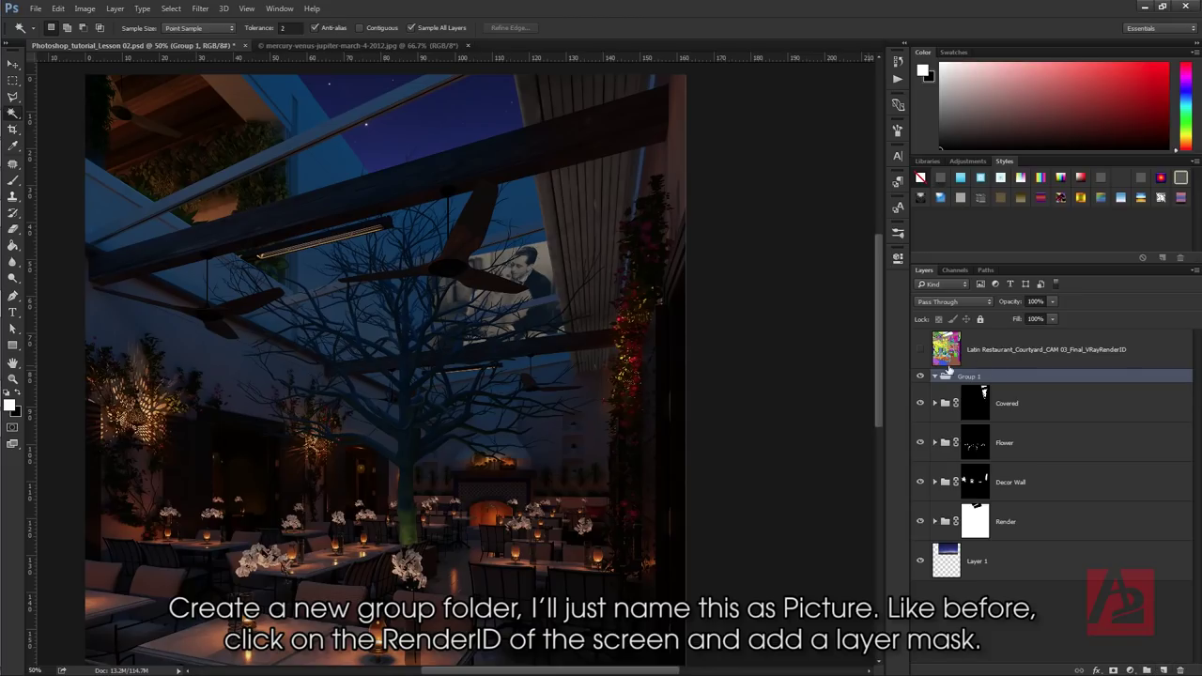
{"action": "double_click", "coordinate": [970, 377]}
{"action": "type", "text": "Picture"}
{"action": "key", "text": "Return"}
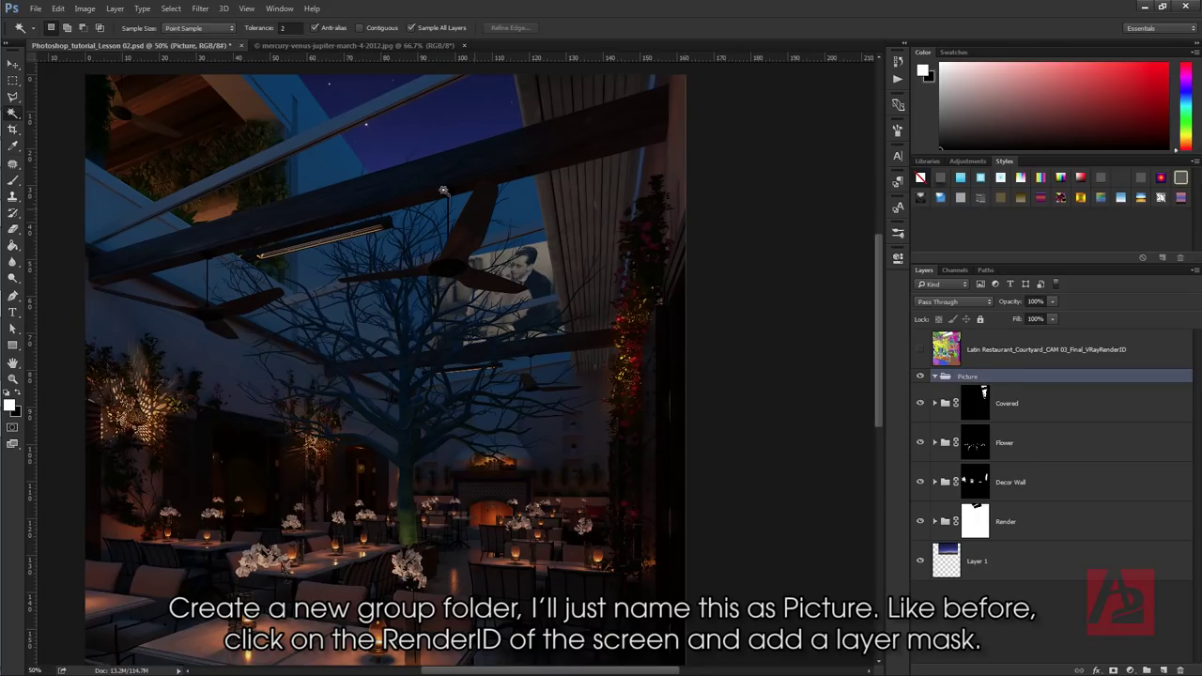
- Select the movie screen wall by its colour in the VRayRenderID layer, hide that layer, and mask the Picture group with the selection
{"action": "left_click", "coordinate": [920, 350]}
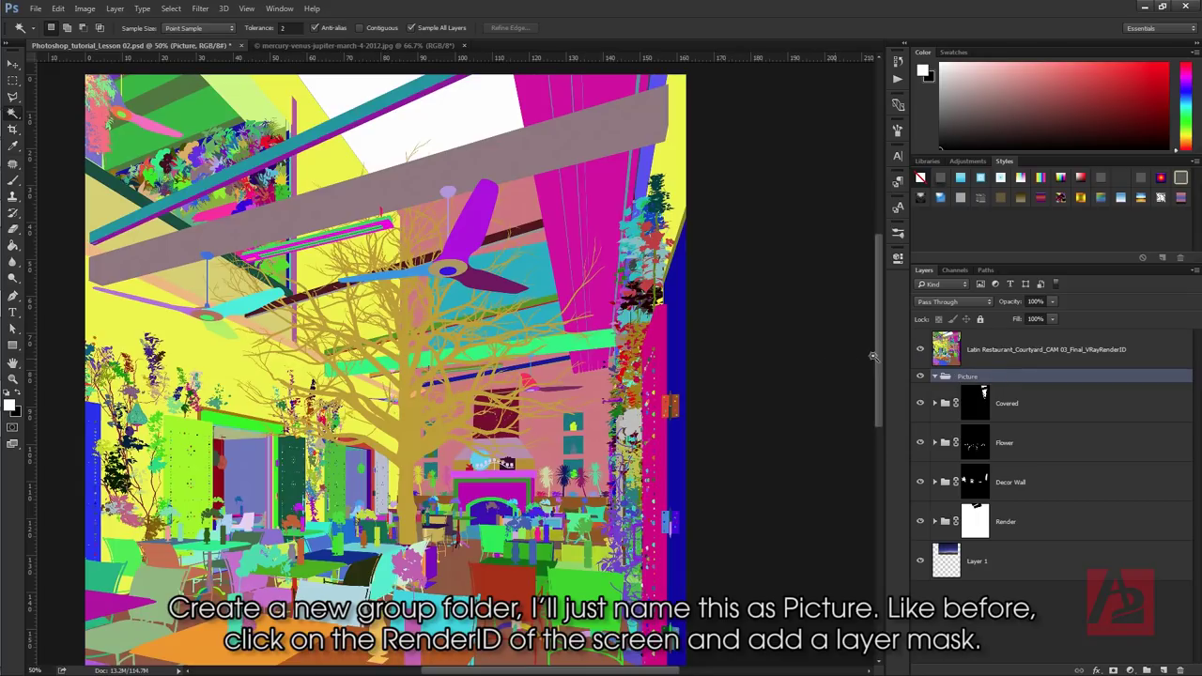
{"action": "left_click", "coordinate": [536, 277]}
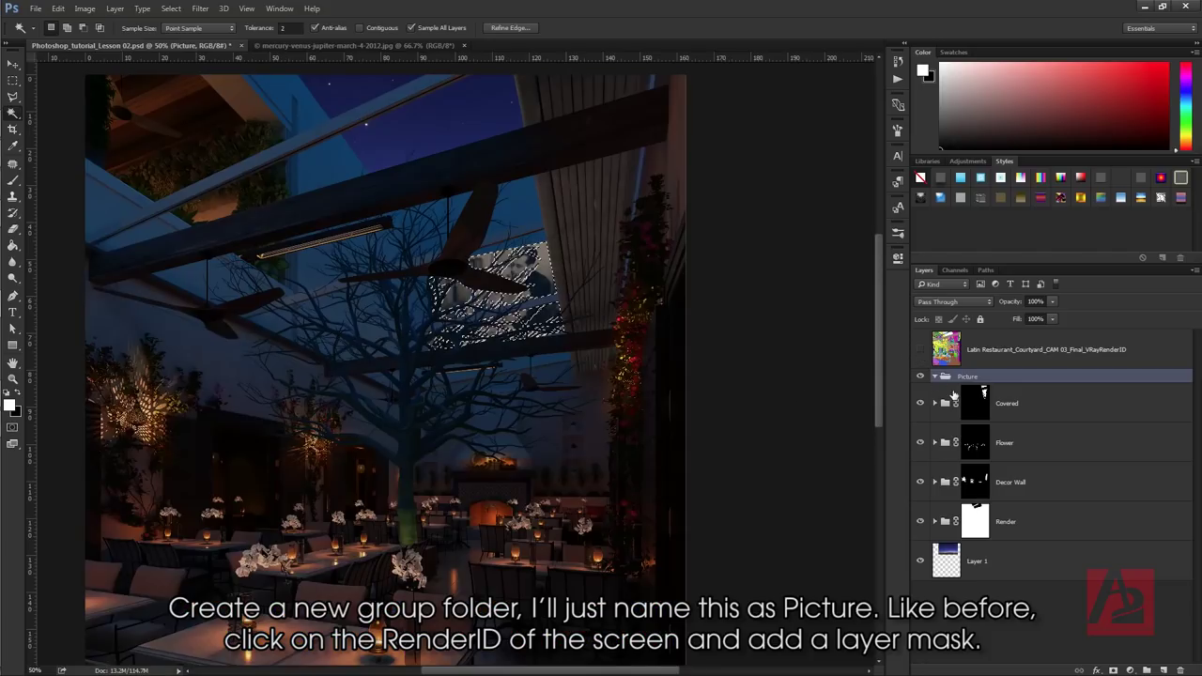
{"action": "left_click", "coordinate": [920, 349]}
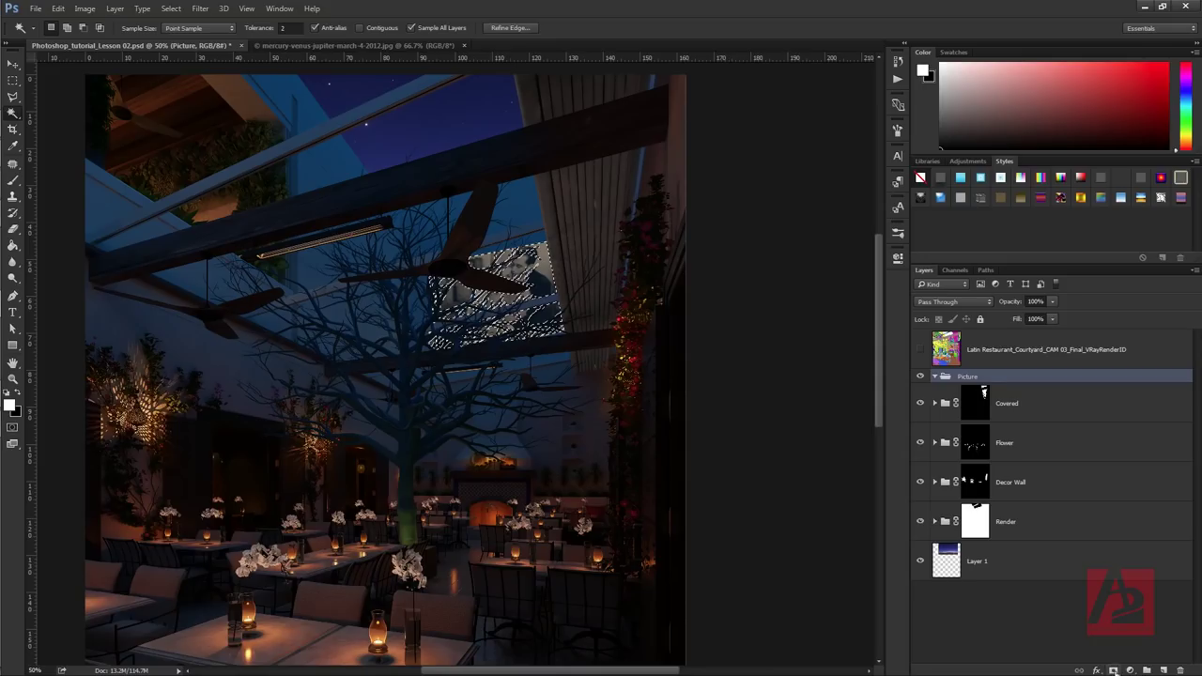
{"action": "left_click", "coordinate": [1114, 669]}
- Brighten the movie screen with a Curves adjustment inside the Picture group, raising the midtones and setting the black point input to 10
{"action": "left_click", "coordinate": [935, 392]}
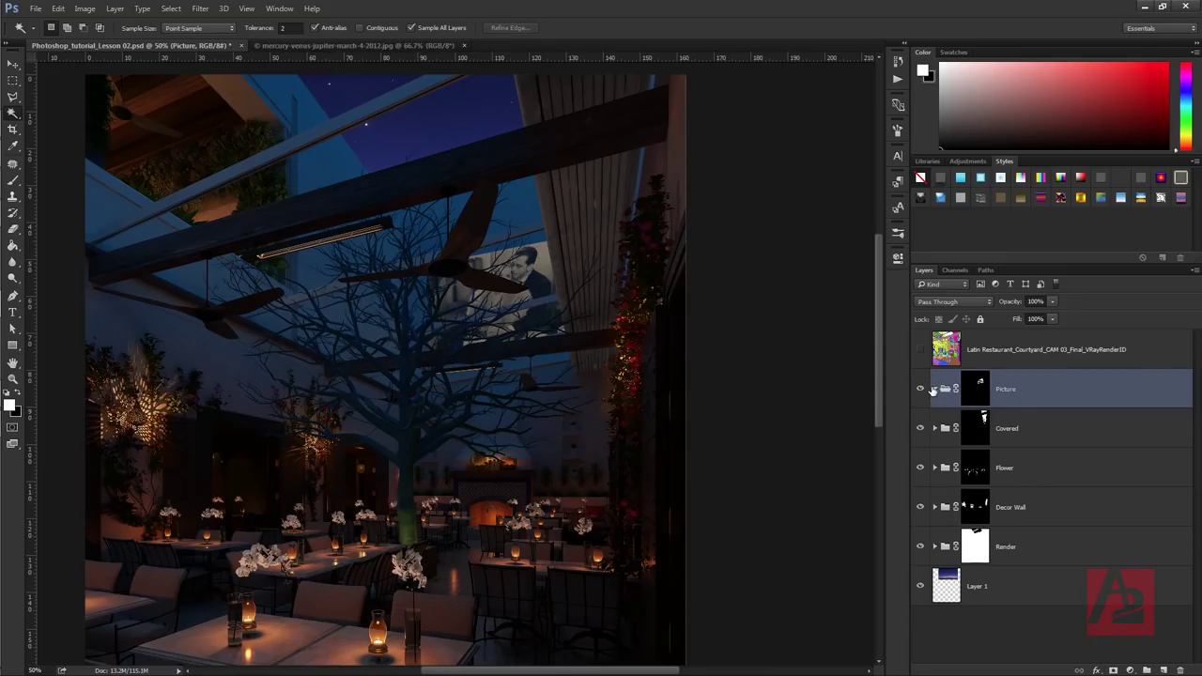
{"action": "left_click", "coordinate": [1129, 669]}
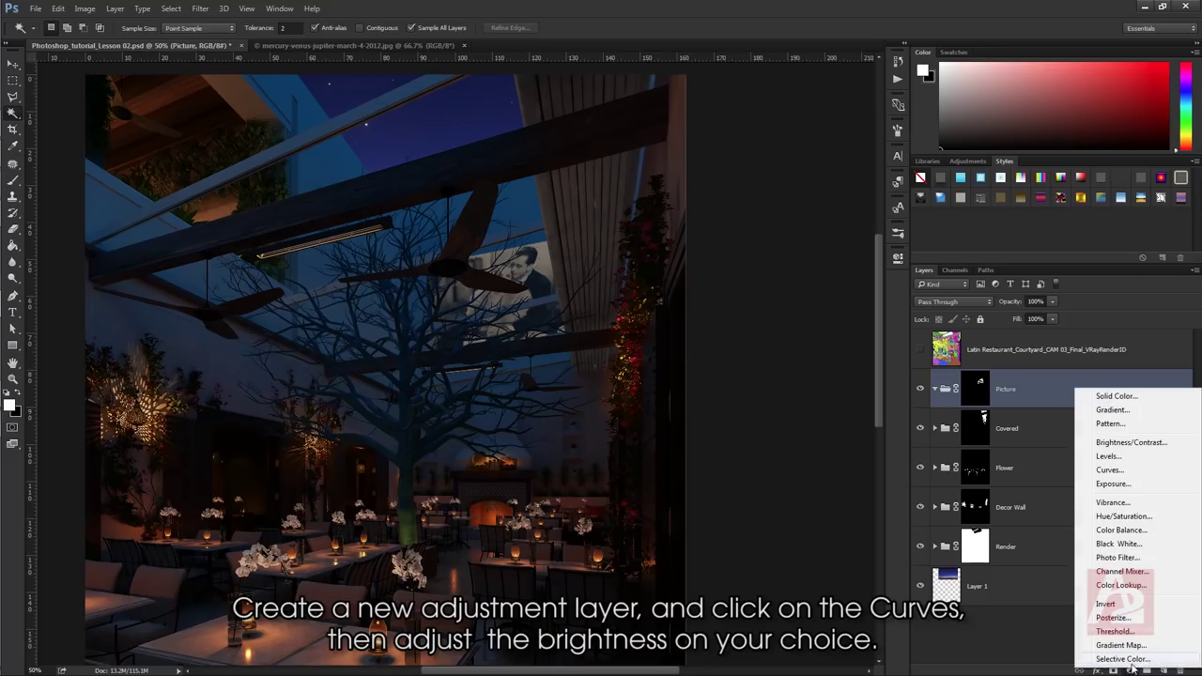
{"action": "left_click", "coordinate": [1117, 470]}
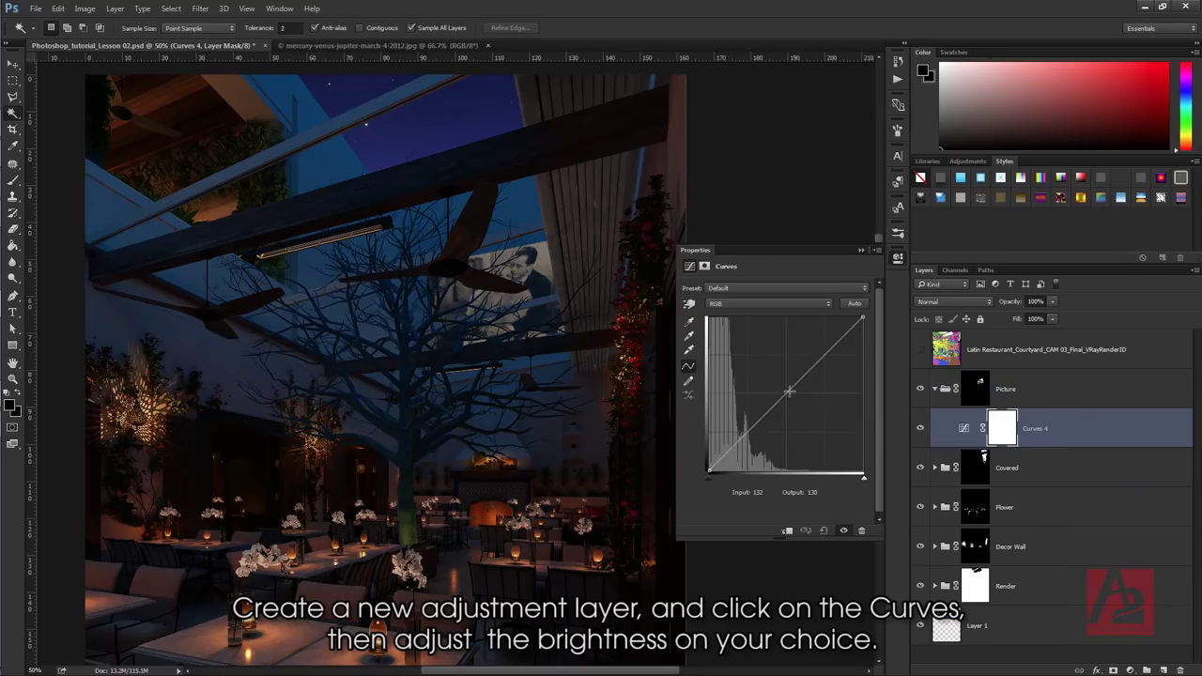
{"action": "left_click_drag", "start_coordinate": [788, 390], "coordinate": [792, 349]}
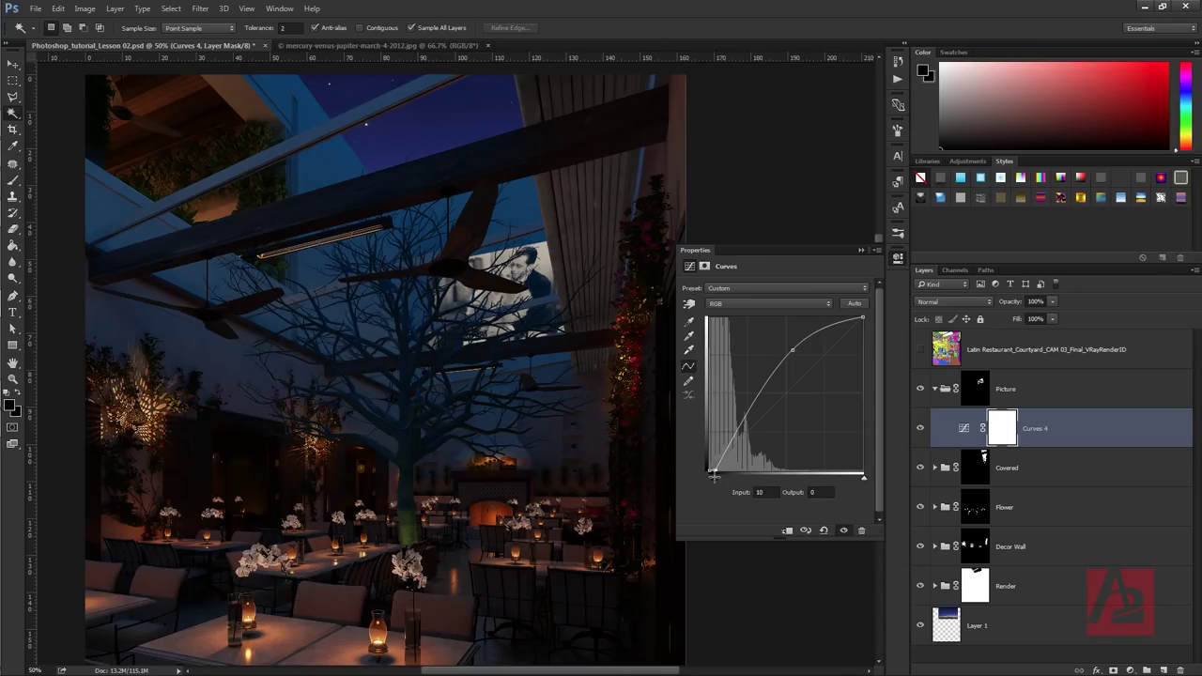
{"action": "left_click", "coordinate": [860, 249]}
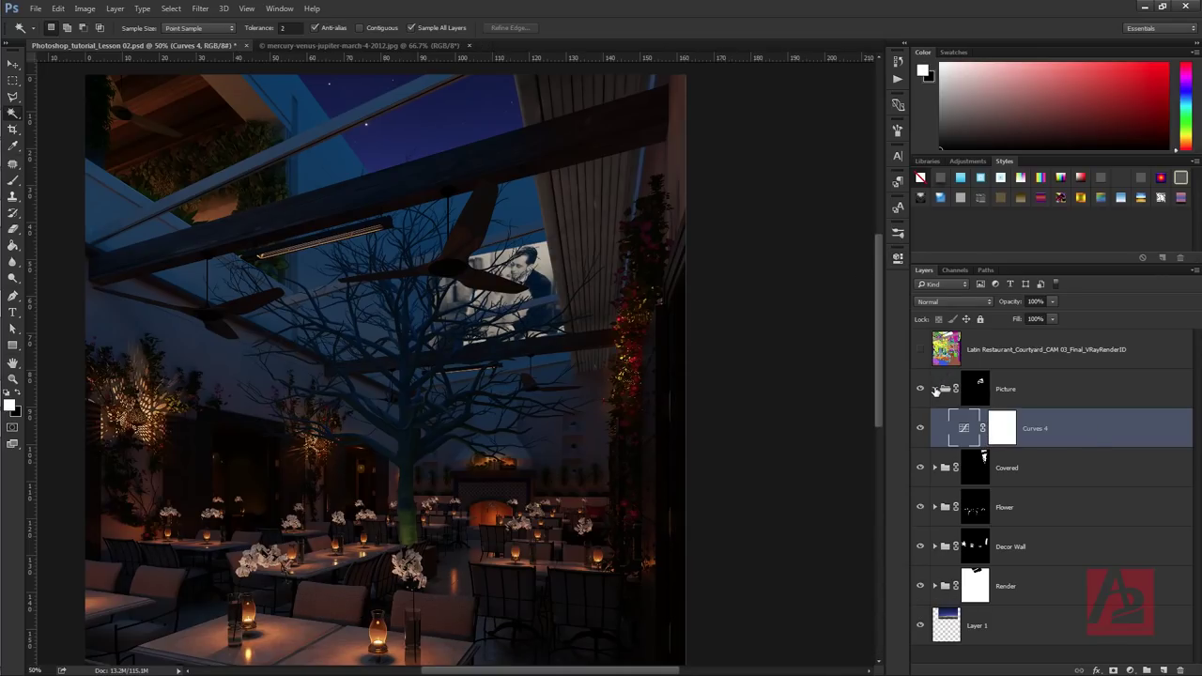
{"action": "left_click", "coordinate": [935, 389]}
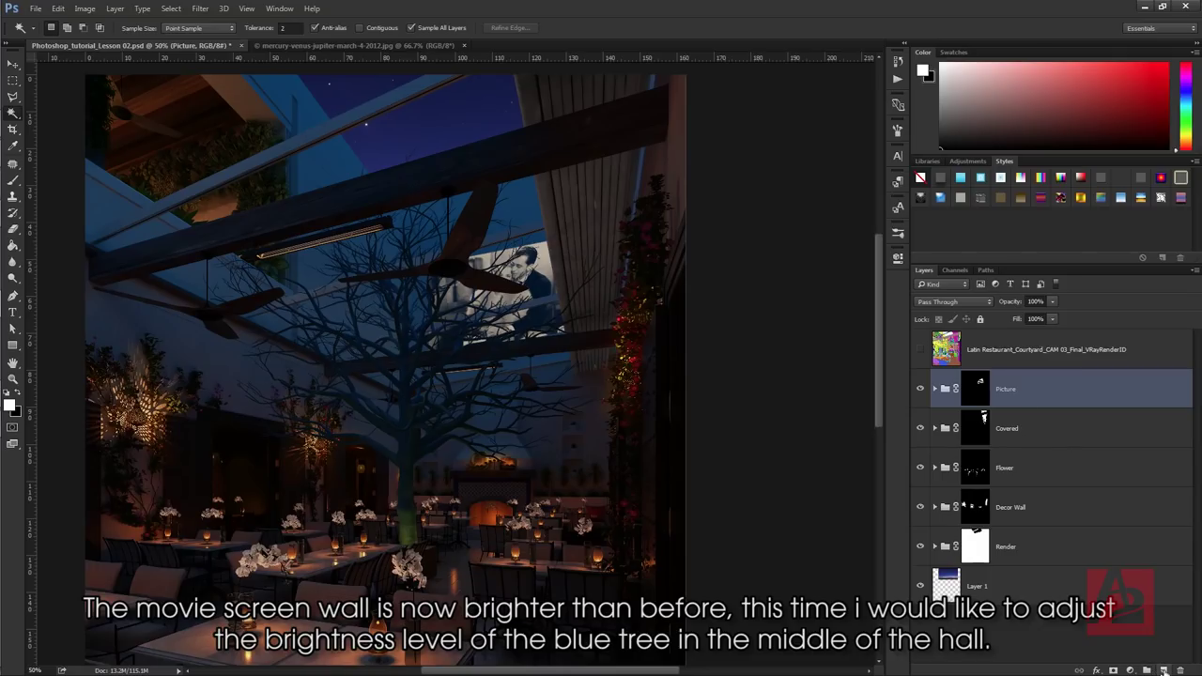
- Create a new layer group above the Picture group and name it Tree
{"action": "left_click", "coordinate": [1147, 669]}
{"action": "double_click", "coordinate": [973, 376]}
{"action": "type", "text": "Tree"}
{"action": "key", "text": "Return"}
- Select the central tree by its colour in the VRayRenderID layer, hide that layer, mask the Tree group with the selection, and expand the group
{"action": "left_click", "coordinate": [920, 349]}
{"action": "left_click", "coordinate": [414, 415]}
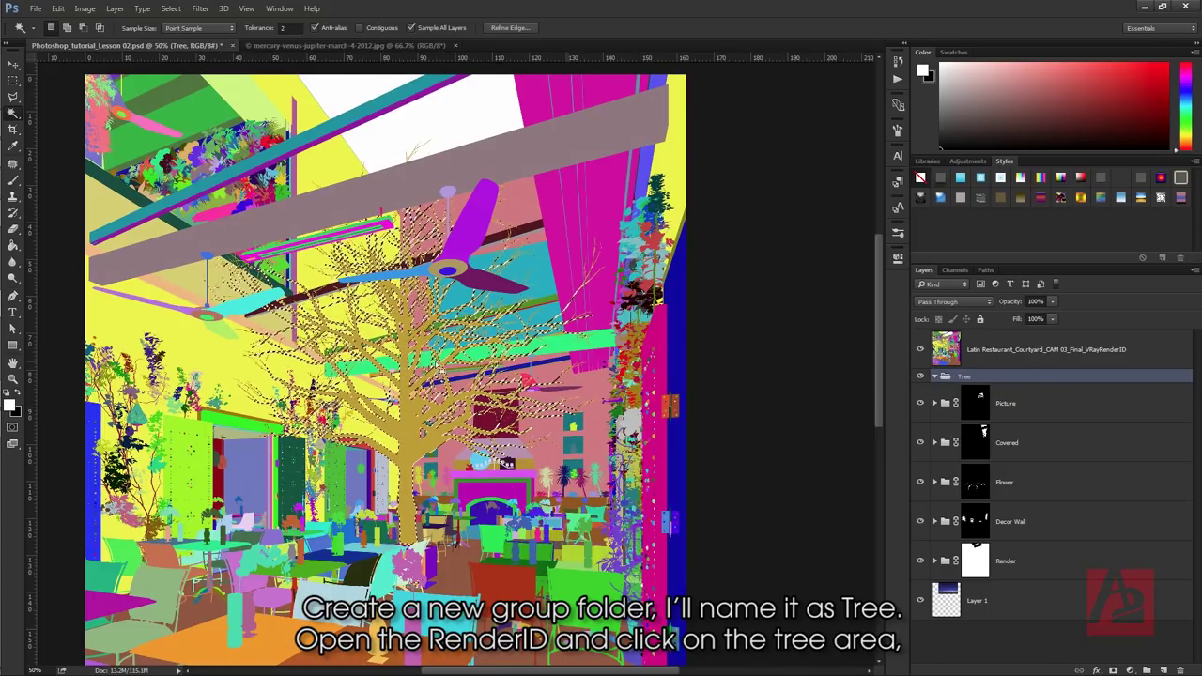
{"action": "left_click", "coordinate": [920, 349]}
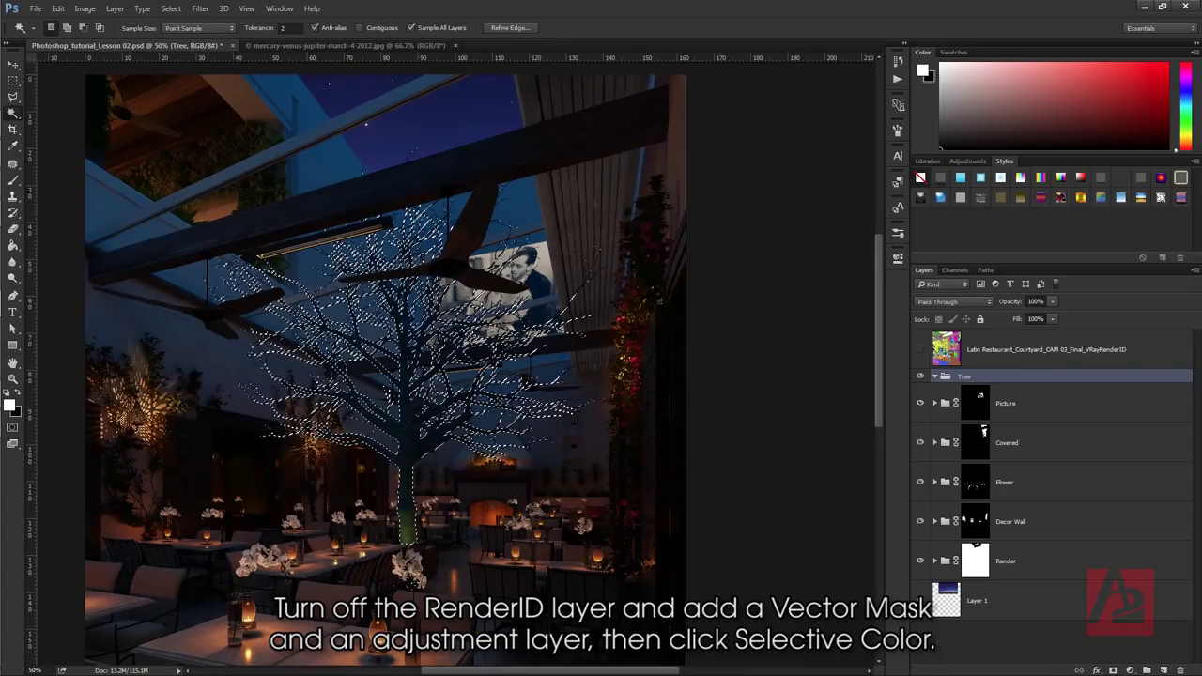
{"action": "left_click", "coordinate": [1112, 671]}
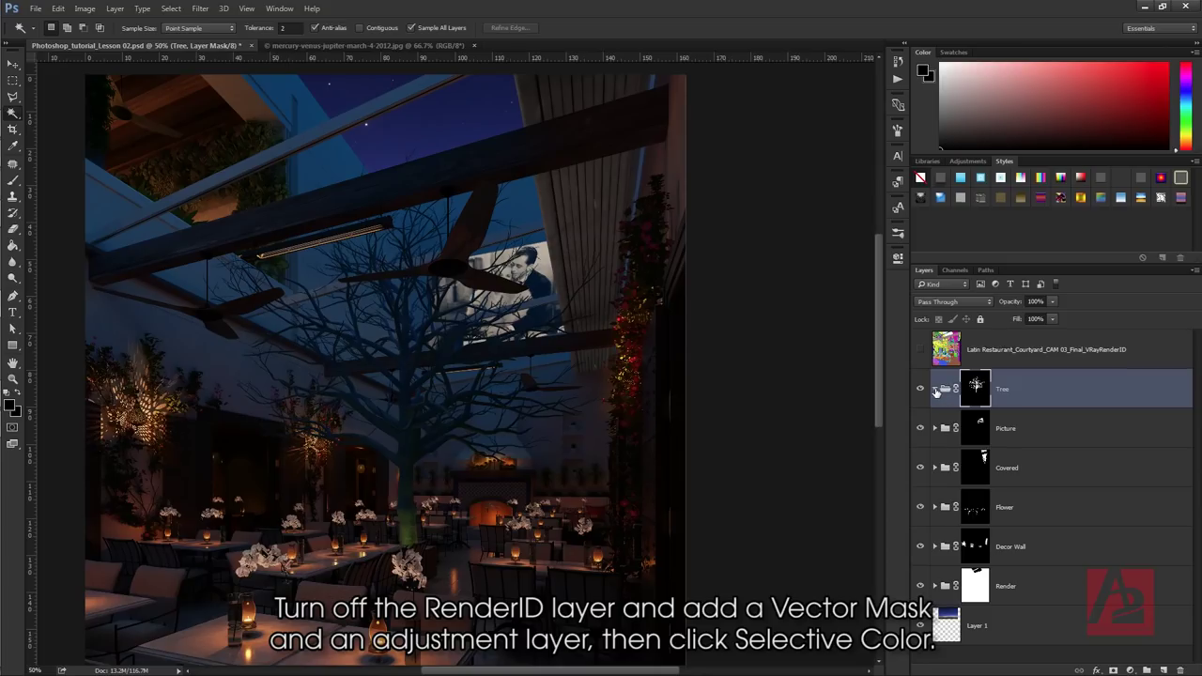
{"action": "left_click", "coordinate": [938, 388]}
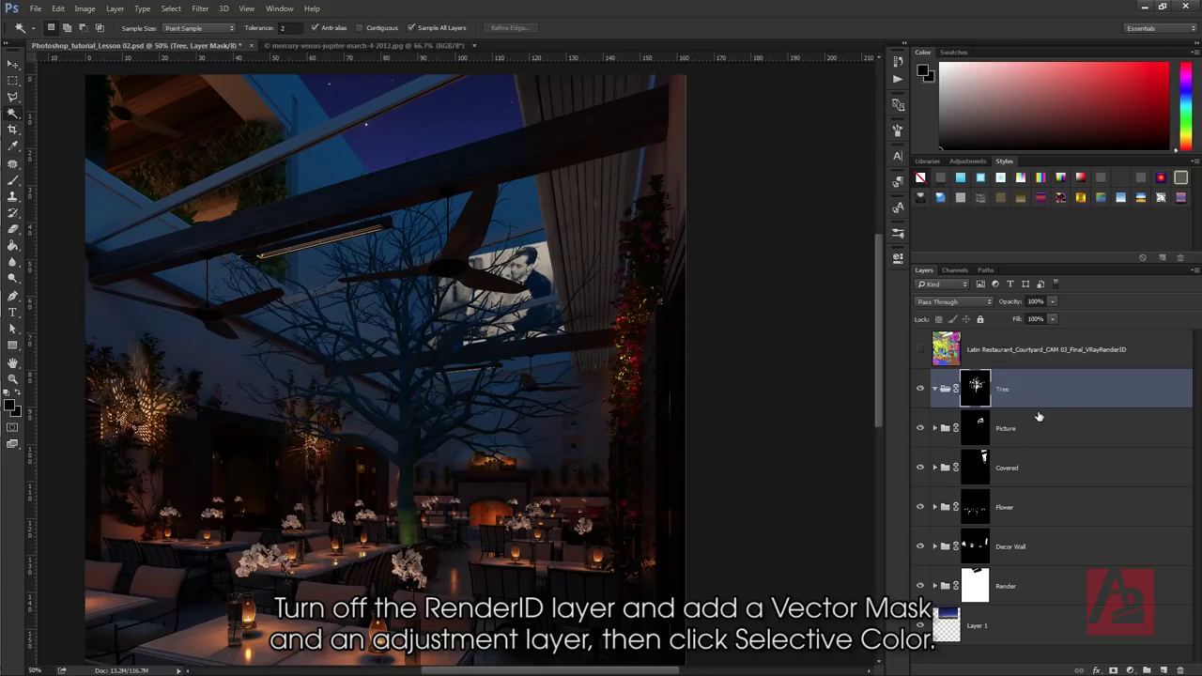
- Add a Selective Color adjustment in the Tree group and set its Yellows to Cyan -66, Magenta +57 and Yellow +44, adjusting Black too
{"action": "left_click", "coordinate": [1130, 671]}
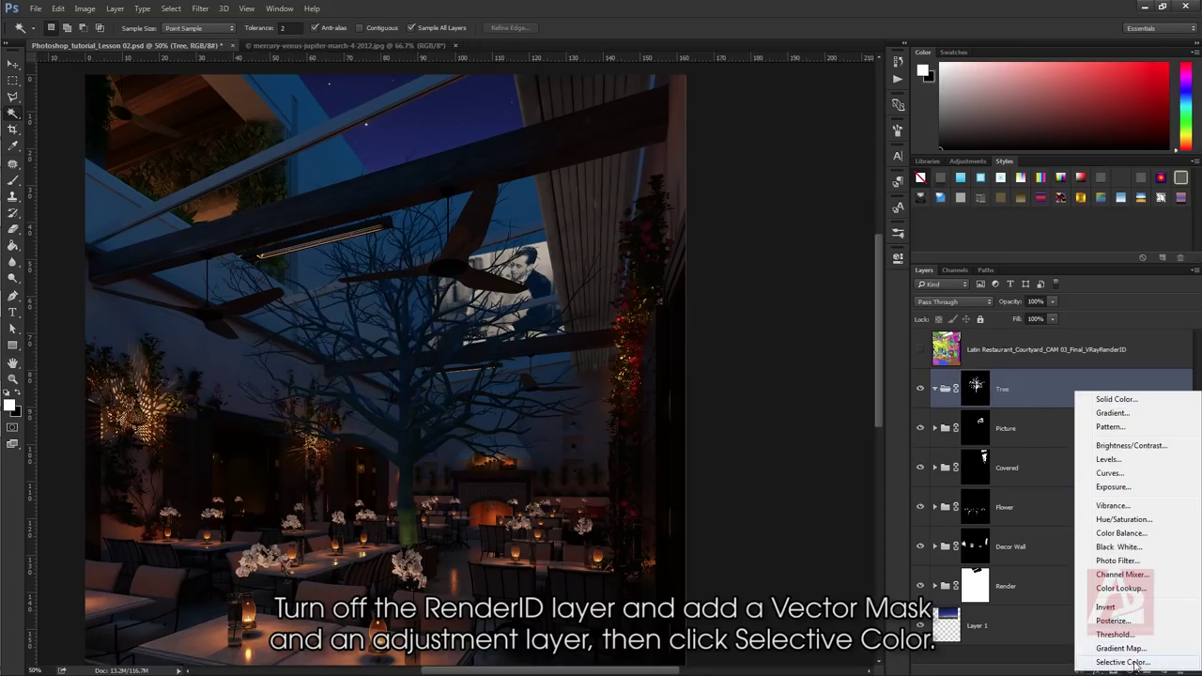
{"action": "left_click", "coordinate": [1123, 662]}
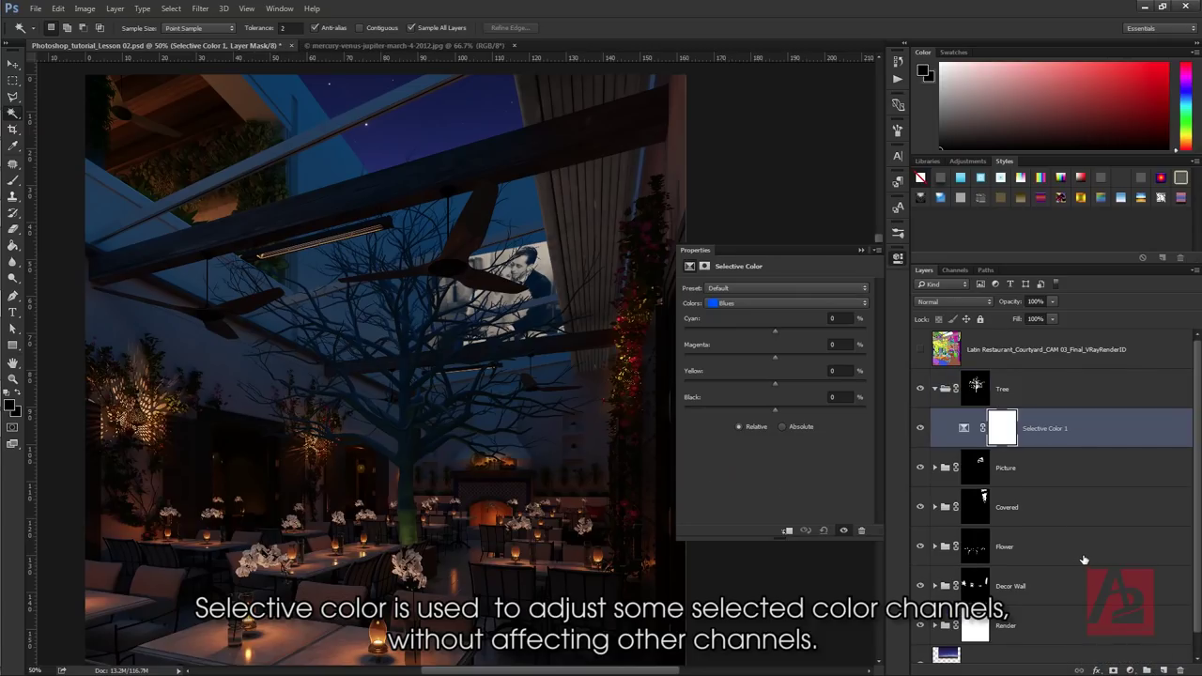
{"action": "left_click", "coordinate": [793, 304]}
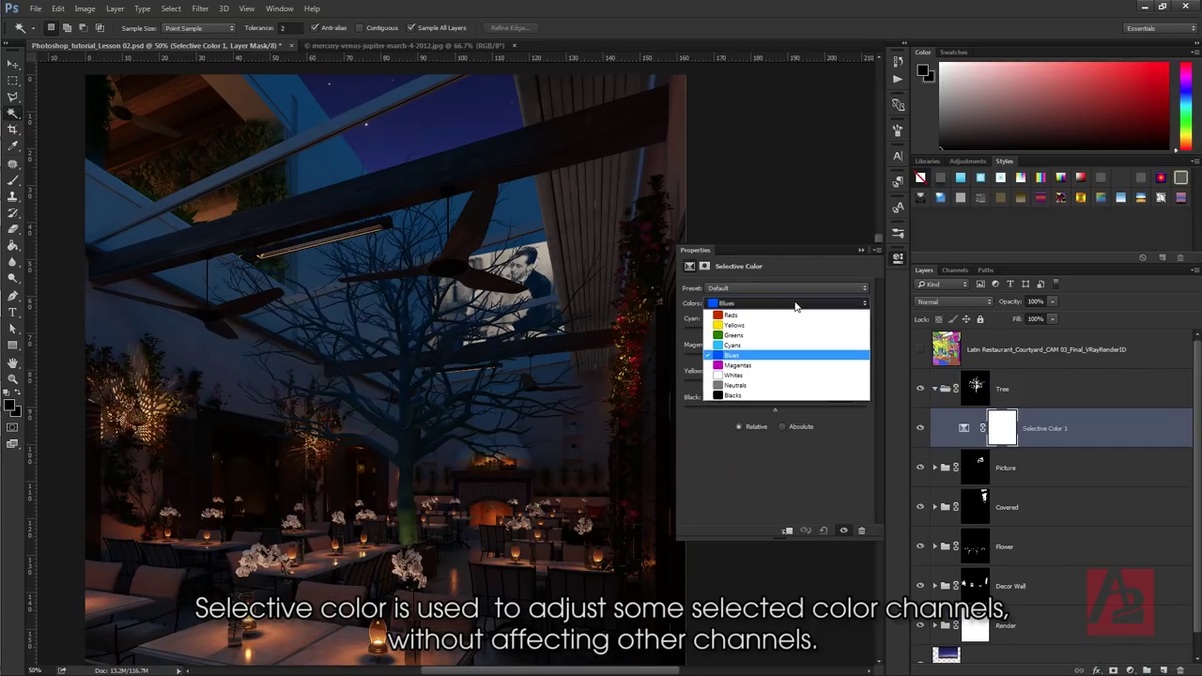
{"action": "left_click", "coordinate": [774, 325]}
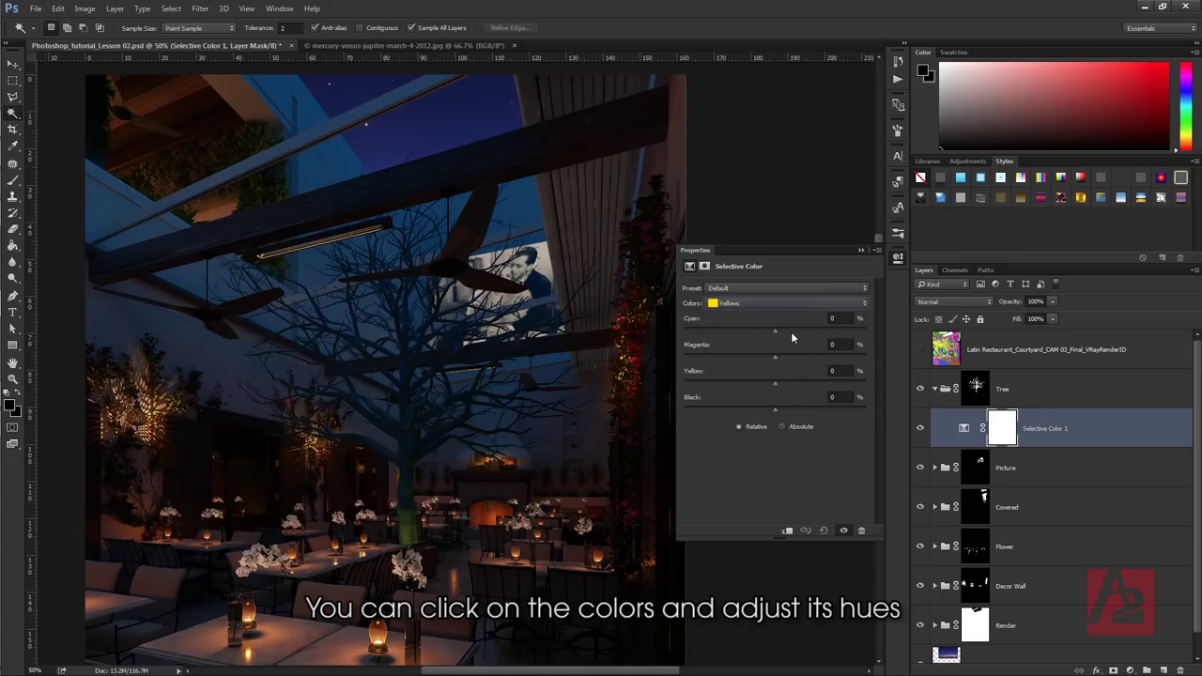
{"action": "left_click_drag", "start_coordinate": [776, 330], "coordinate": [723, 335]}
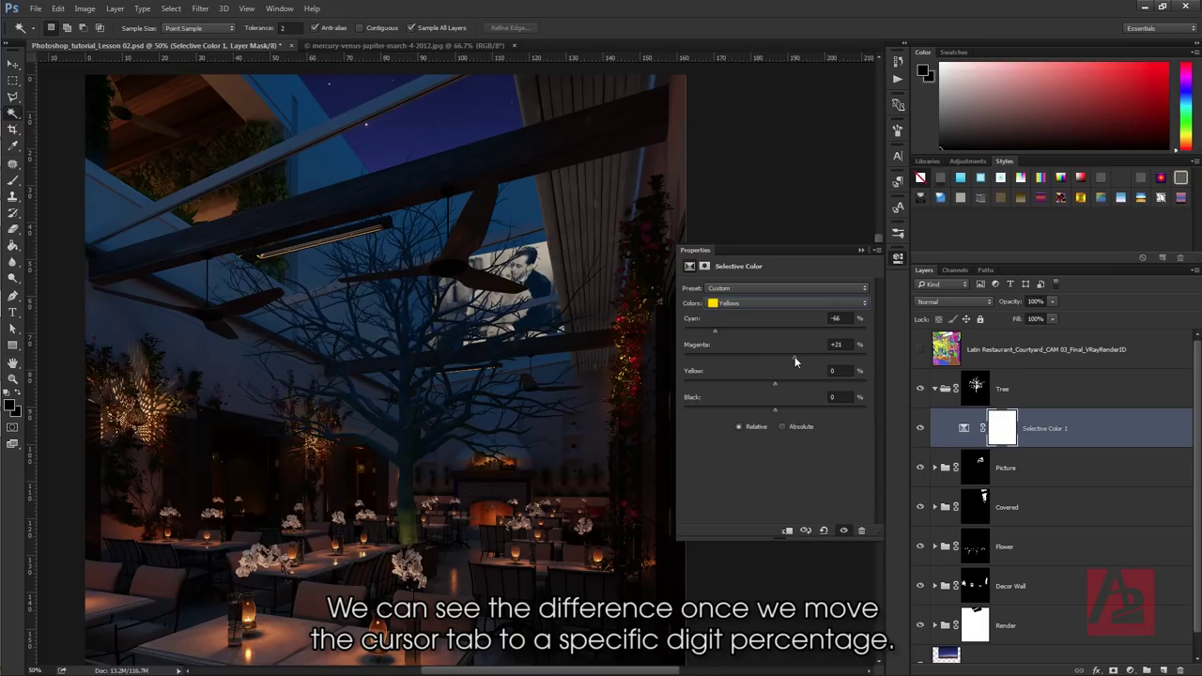
{"action": "mouse_move", "coordinate": [818, 358]}
{"action": "left_mouse_down"}
{"action": "mouse_move", "coordinate": [749, 357]}
{"action": "mouse_move", "coordinate": [809, 359]}
{"action": "left_mouse_up"}
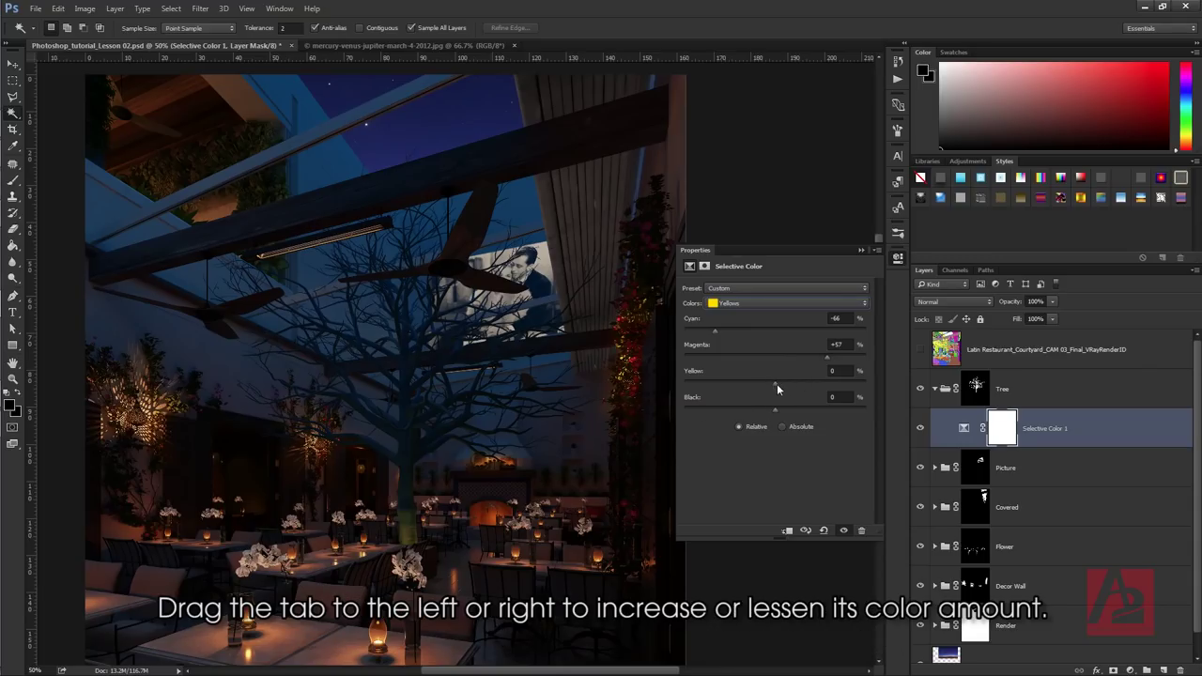
{"action": "left_click_drag", "start_coordinate": [777, 384], "coordinate": [733, 387]}
{"action": "left_click_drag", "start_coordinate": [812, 388], "coordinate": [777, 410]}
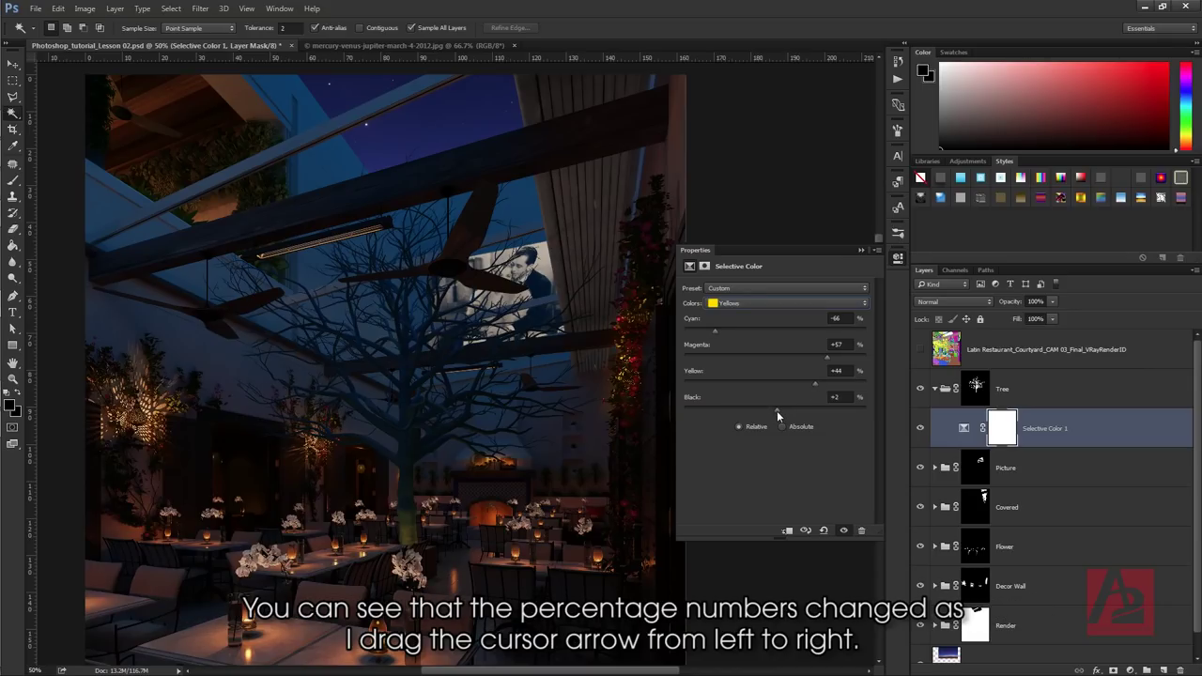
{"action": "left_click_drag", "start_coordinate": [861, 411], "coordinate": [734, 425]}
- Set the Greens of the Selective Color adjustment to Cyan -90 and Magenta +17, and fine-tune their Yellow and Black amounts
{"action": "left_click", "coordinate": [826, 303]}
{"action": "left_click", "coordinate": [754, 336]}
{"action": "left_click_drag", "start_coordinate": [774, 330], "coordinate": [694, 346]}
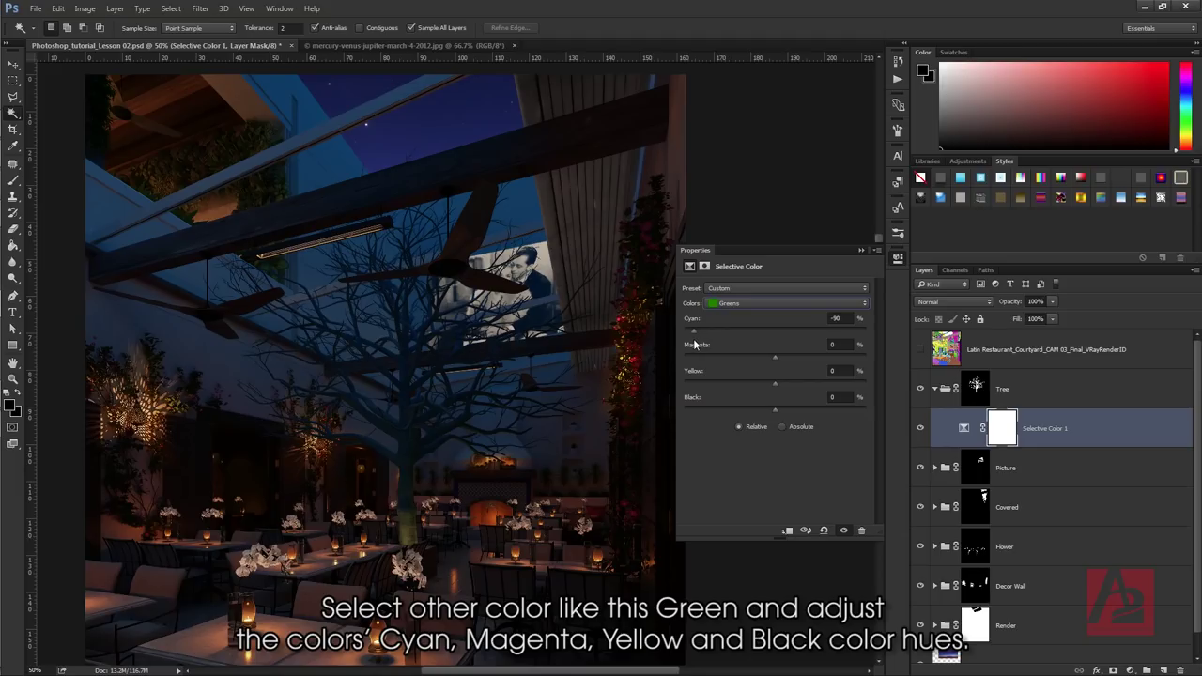
{"action": "left_click_drag", "start_coordinate": [778, 357], "coordinate": [803, 365]}
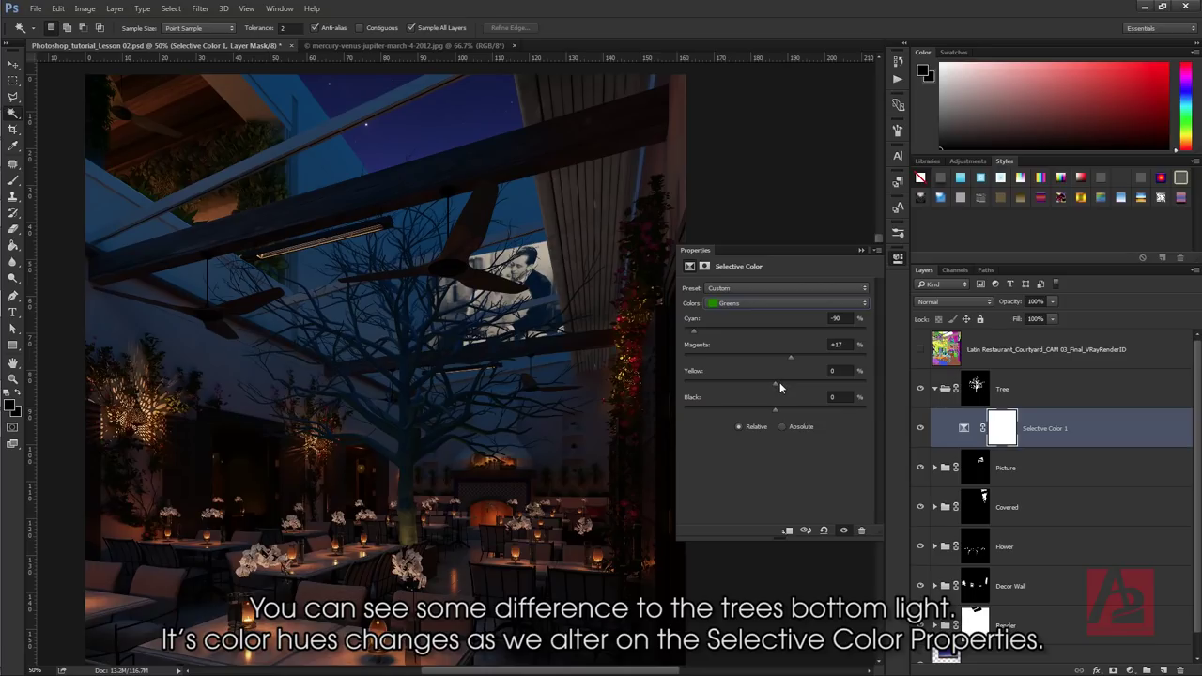
{"action": "mouse_move", "coordinate": [781, 383]}
{"action": "left_mouse_down"}
{"action": "mouse_move", "coordinate": [683, 396]}
{"action": "mouse_move", "coordinate": [794, 396]}
{"action": "left_mouse_up"}
{"action": "left_click_drag", "start_coordinate": [735, 410], "coordinate": [820, 413]}
- Set the Blues of the Selective Color adjustment to Cyan +33, Magenta -48, Yellow -24 and Black -61
{"action": "left_click", "coordinate": [806, 304]}
{"action": "left_click", "coordinate": [757, 355]}
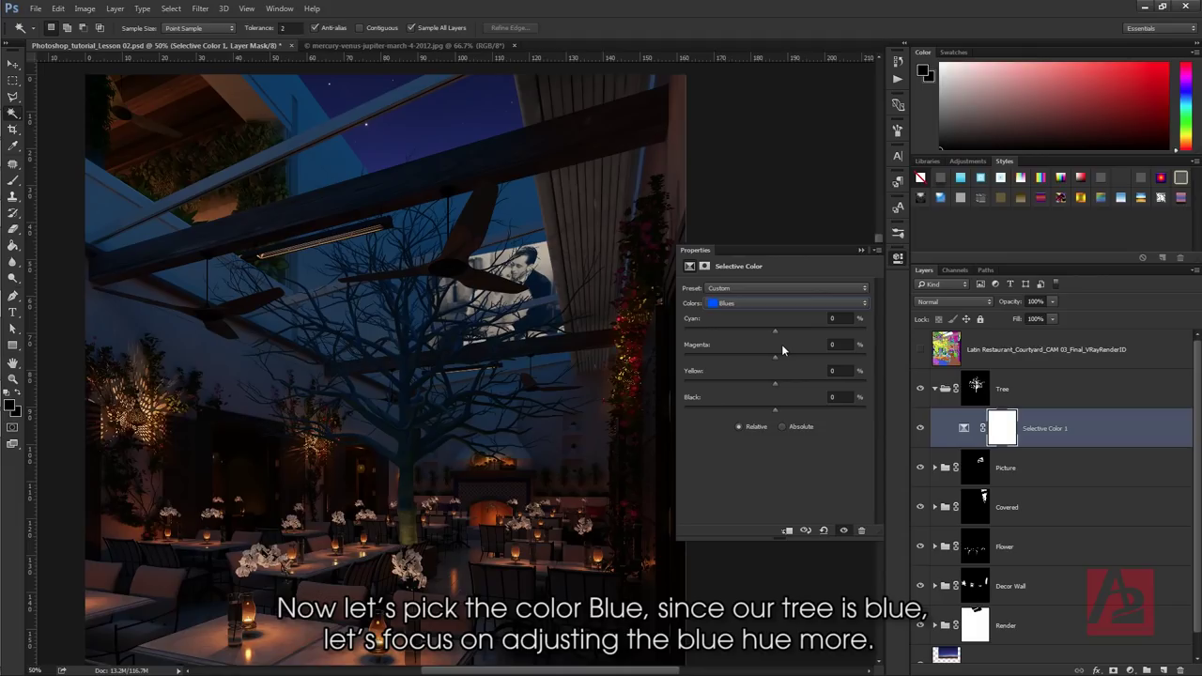
{"action": "left_click_drag", "start_coordinate": [774, 332], "coordinate": [674, 341]}
{"action": "left_click_drag", "start_coordinate": [803, 341], "coordinate": [805, 341]}
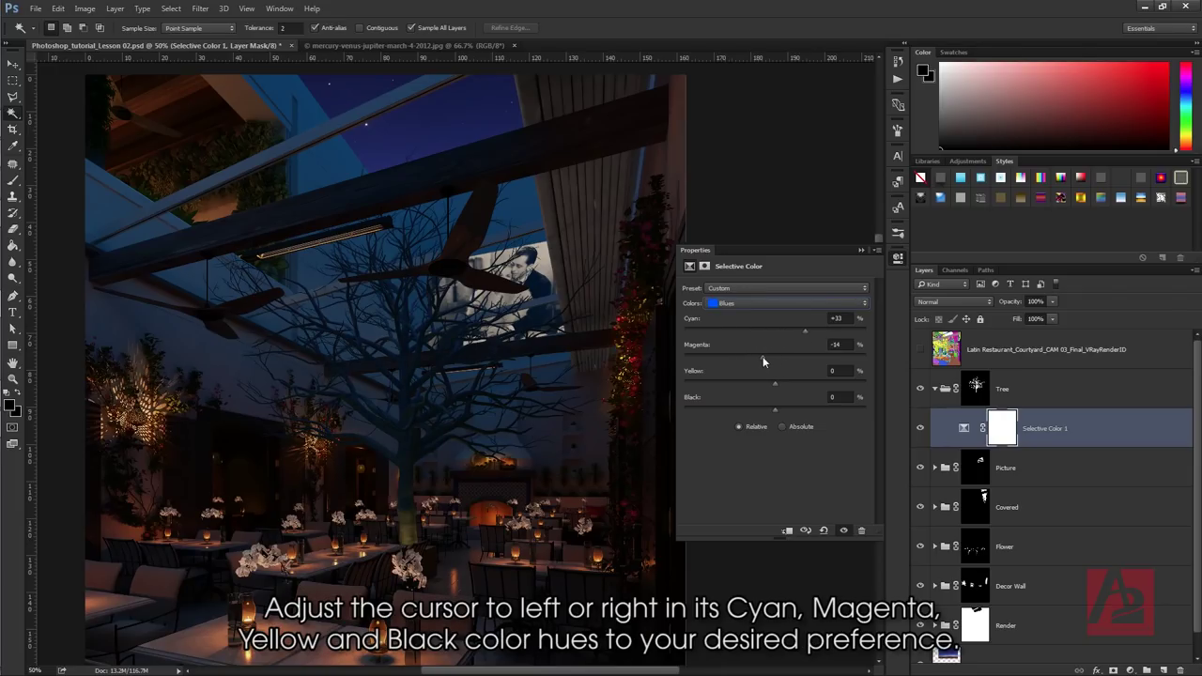
{"action": "left_click_drag", "start_coordinate": [704, 362], "coordinate": [781, 384]}
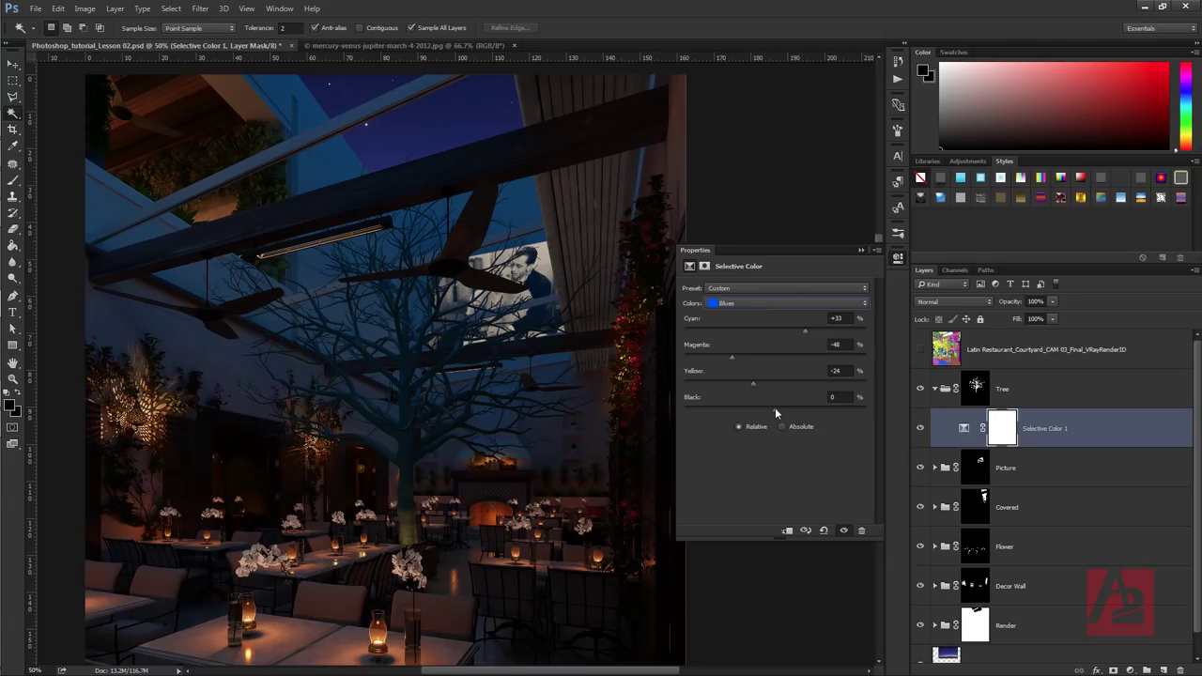
{"action": "left_click_drag", "start_coordinate": [774, 409], "coordinate": [748, 413]}
- Add a Hue/Saturation adjustment above the Selective Color layer, with Hue 0 and Saturation -11
{"action": "left_click", "coordinate": [1044, 427]}
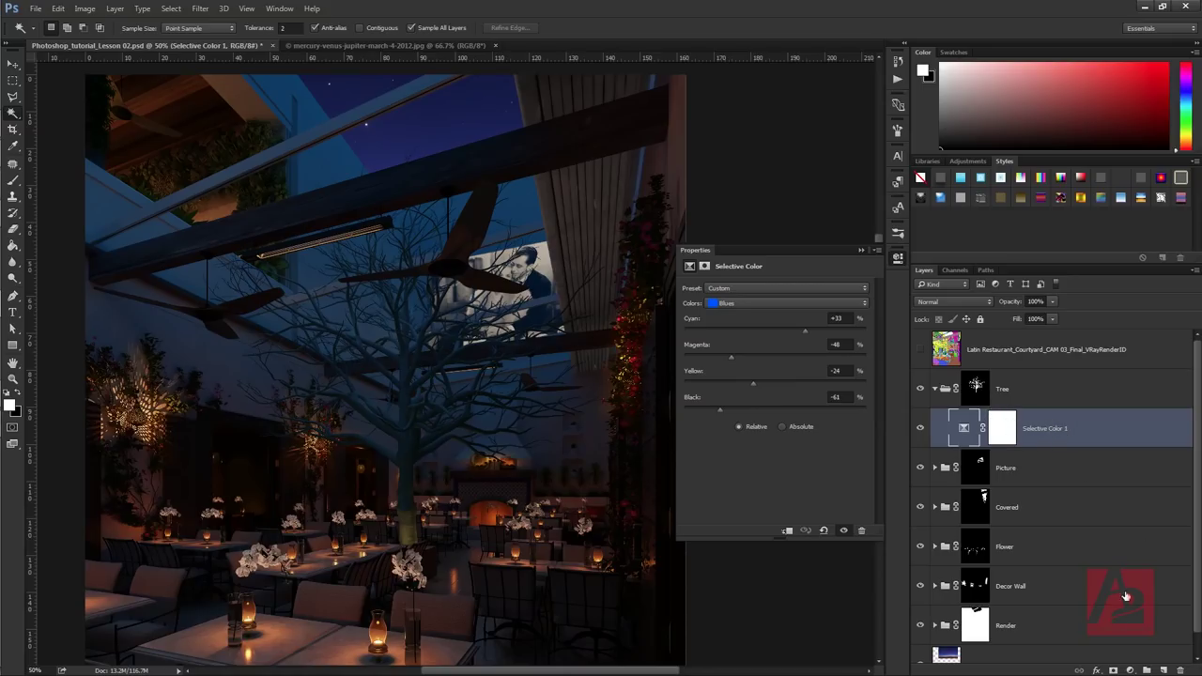
{"action": "left_click", "coordinate": [1130, 669]}
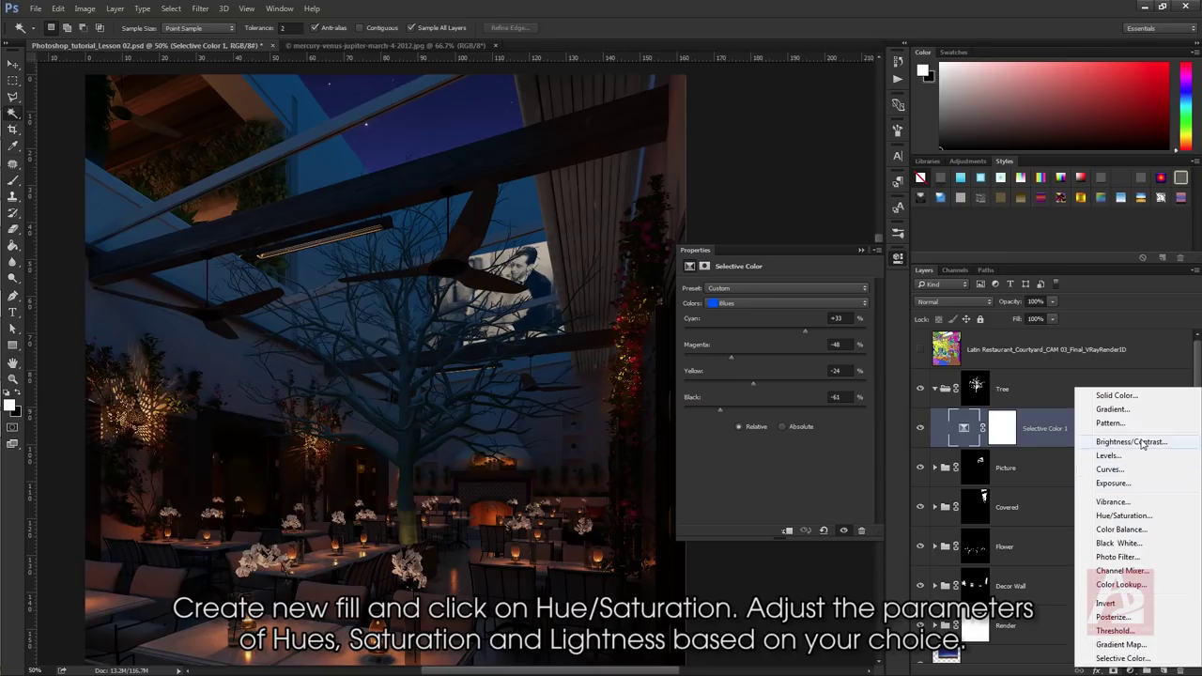
{"action": "left_click", "coordinate": [1120, 516]}
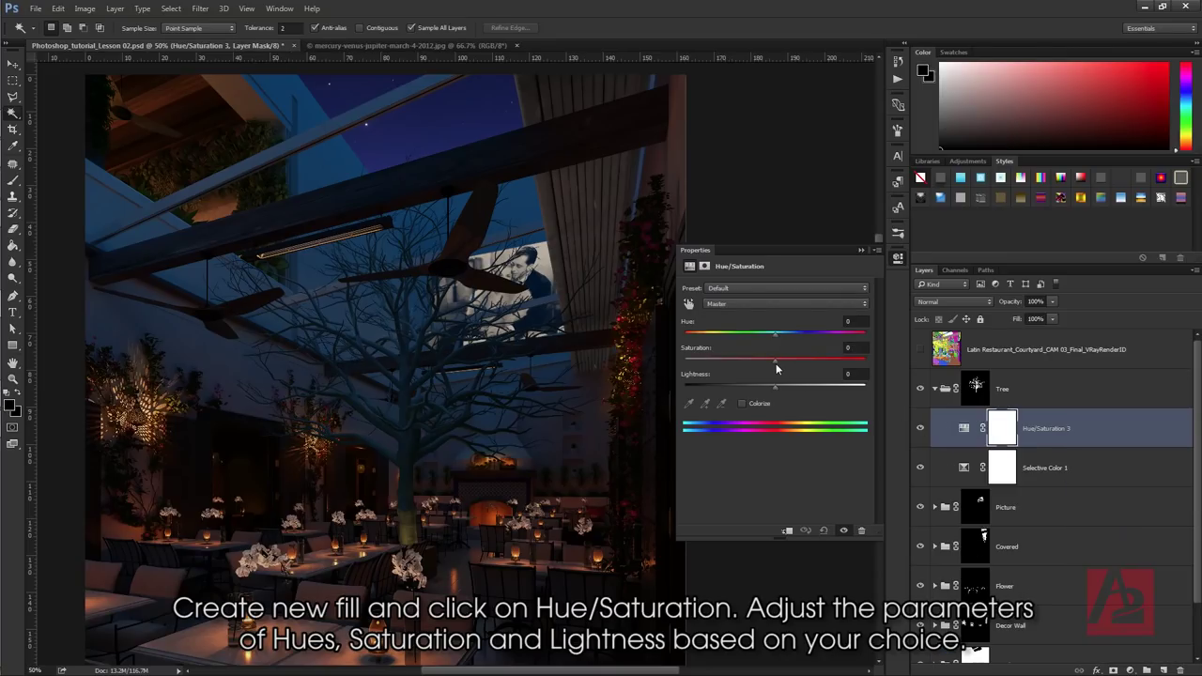
{"action": "mouse_move", "coordinate": [775, 334]}
{"action": "left_mouse_down"}
{"action": "mouse_move", "coordinate": [708, 335]}
{"action": "mouse_move", "coordinate": [787, 334]}
{"action": "left_mouse_up"}
{"action": "left_click", "coordinate": [851, 318]}
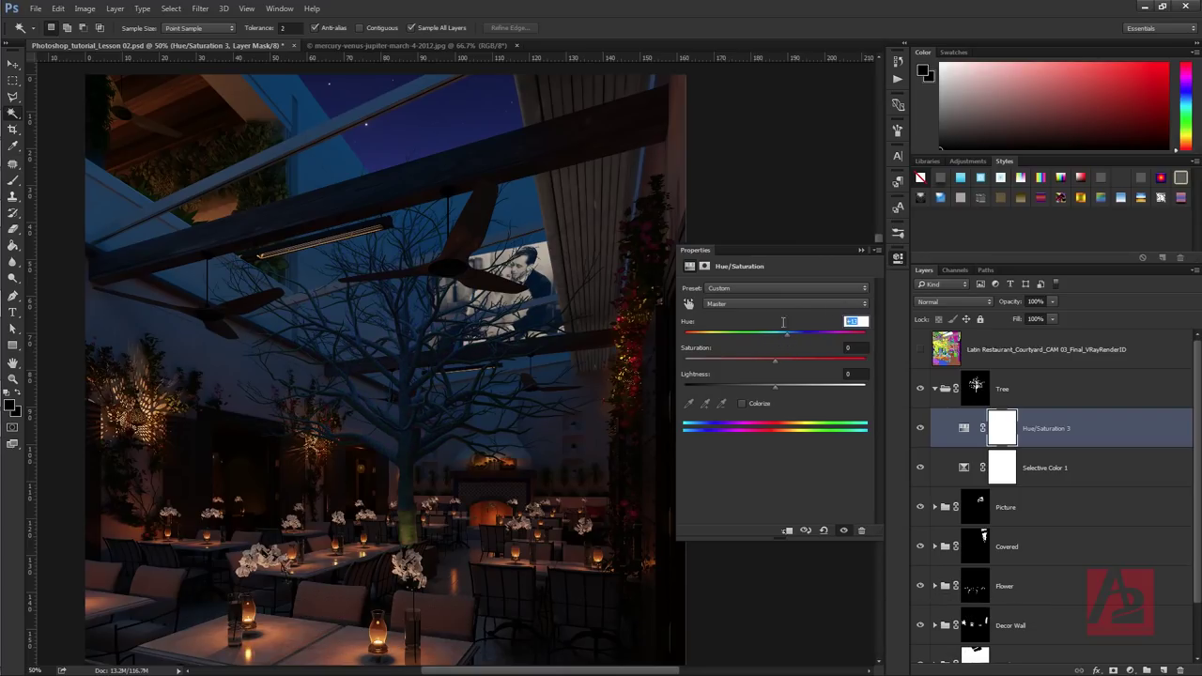
{"action": "type", "text": "0"}
{"action": "left_click", "coordinate": [857, 348]}
{"action": "left_click_drag", "start_coordinate": [774, 361], "coordinate": [765, 361]}
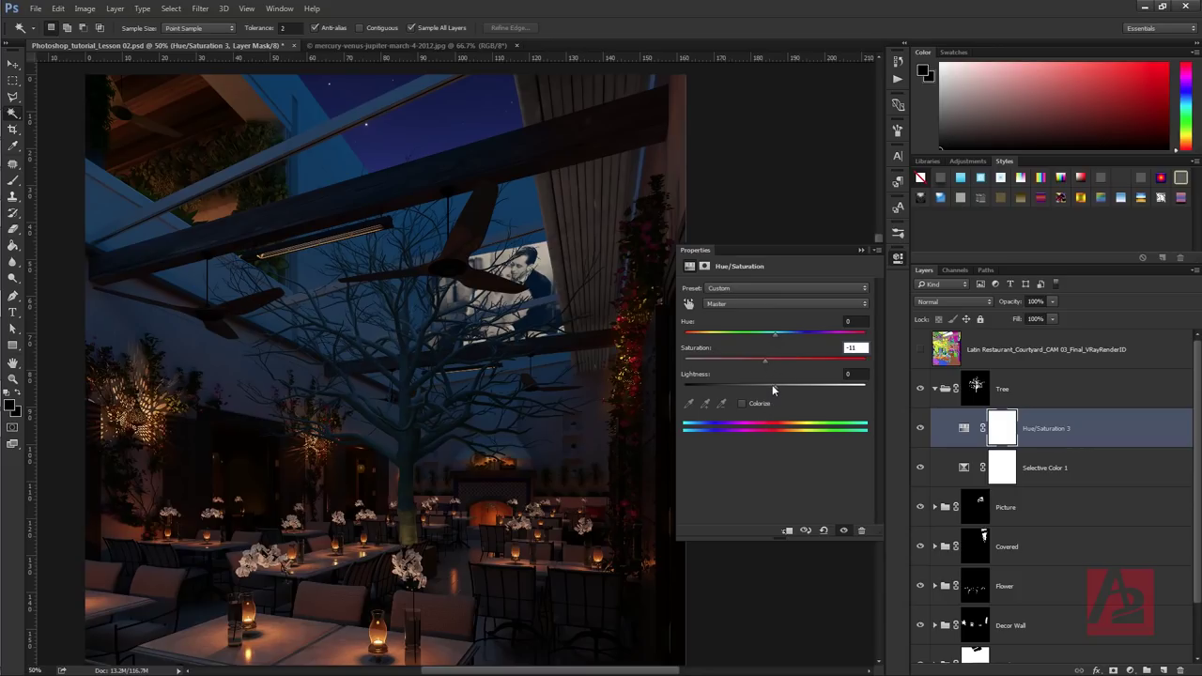
{"action": "mouse_move", "coordinate": [777, 386]}
{"action": "left_mouse_down"}
{"action": "mouse_move", "coordinate": [793, 387]}
{"action": "mouse_move", "coordinate": [774, 386]}
{"action": "left_mouse_up"}
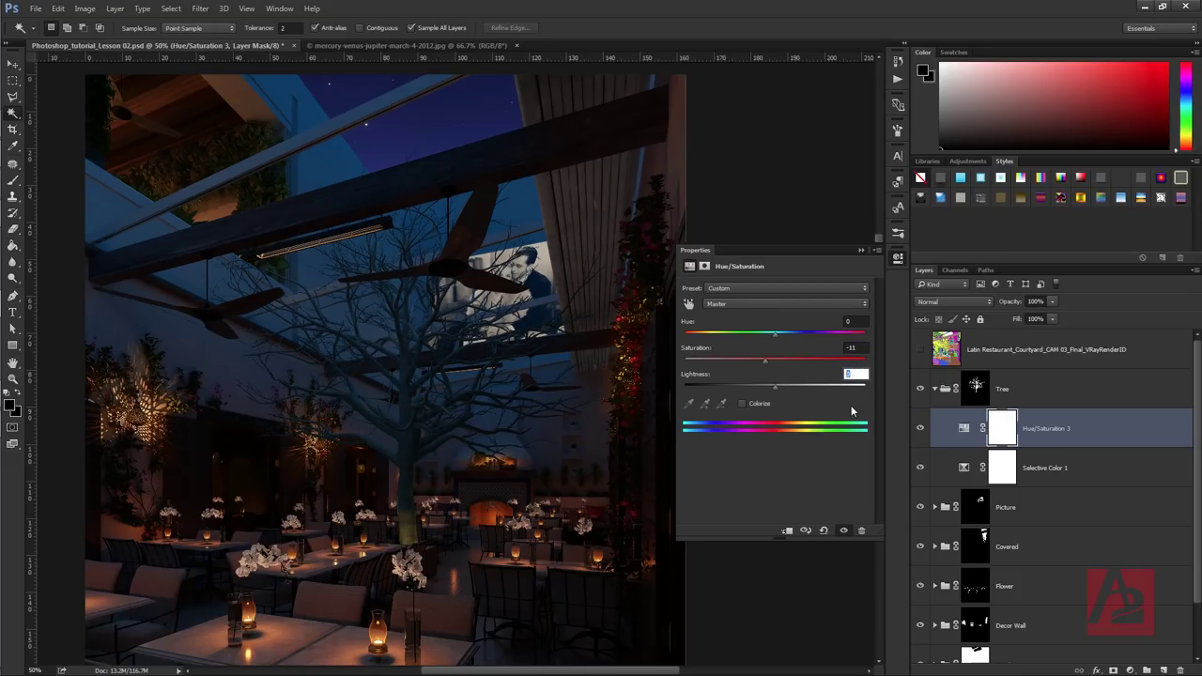
{"action": "left_click_drag", "start_coordinate": [774, 385], "coordinate": [772, 385]}
{"action": "left_click", "coordinate": [861, 250]}
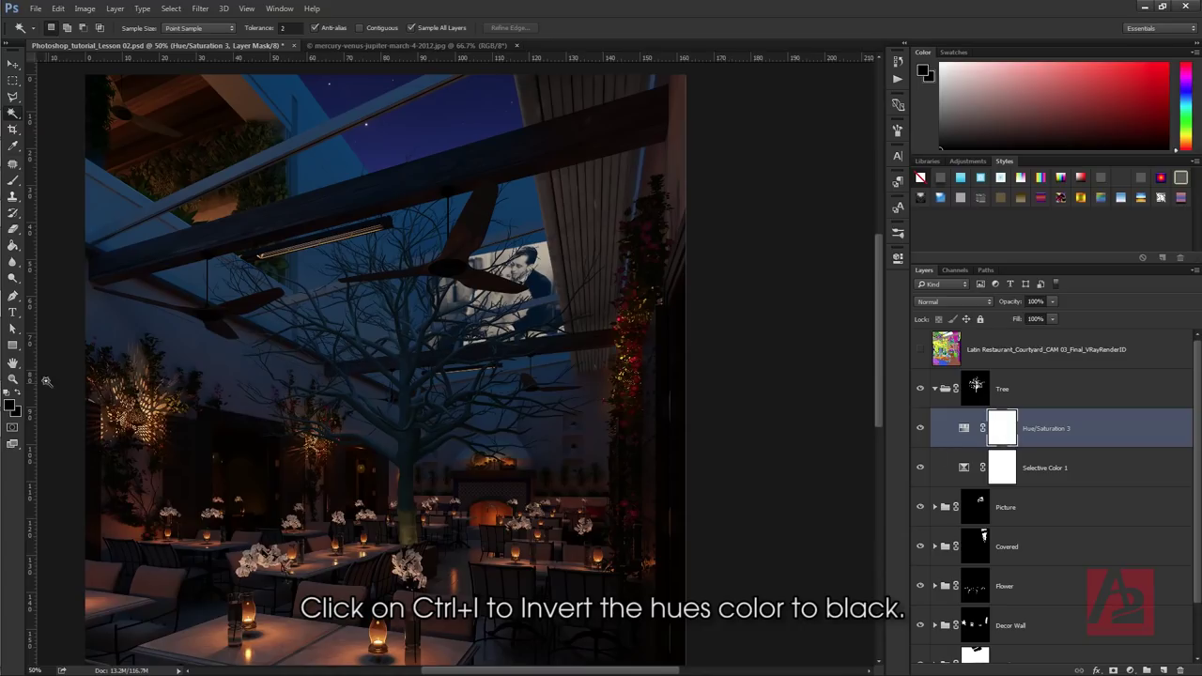
- Invert the Hue/Saturation mask and paint the uplit base of the tree trunk into it with a white (ffffff) brush at 100% opacity
{"action": "left_click", "coordinate": [998, 427]}
{"action": "key", "text": "ctrl+i"}
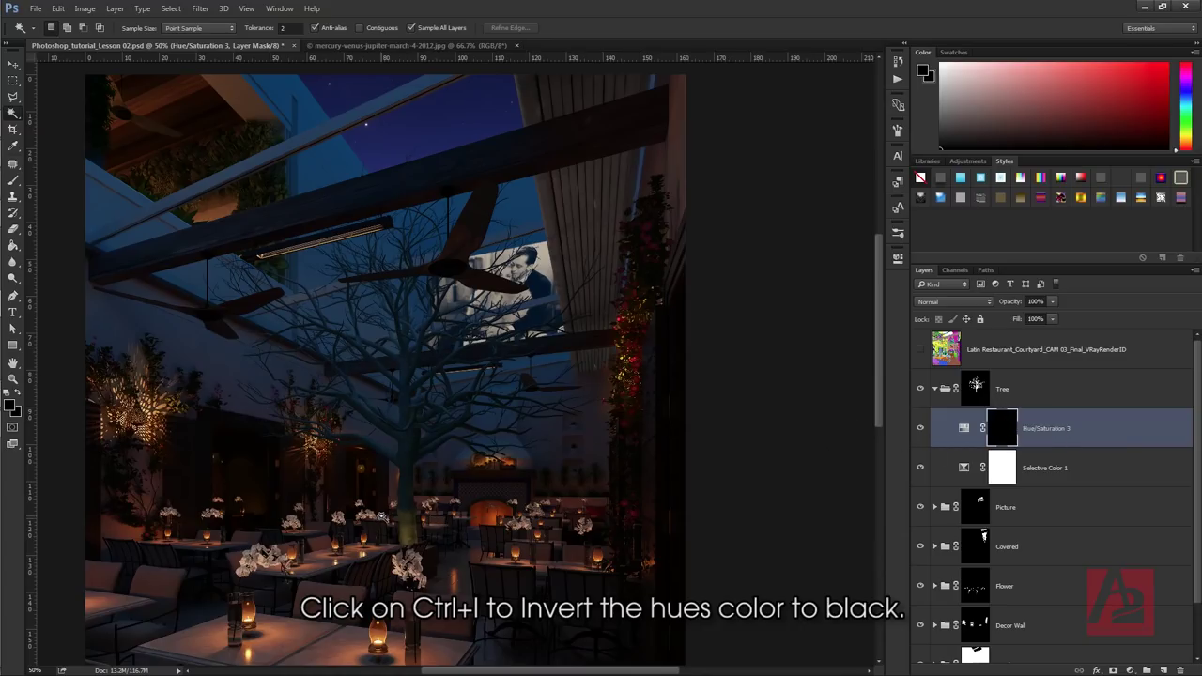
{"action": "key", "text": "z"}
{"action": "left_click_drag", "start_coordinate": [400, 522], "coordinate": [474, 644]}
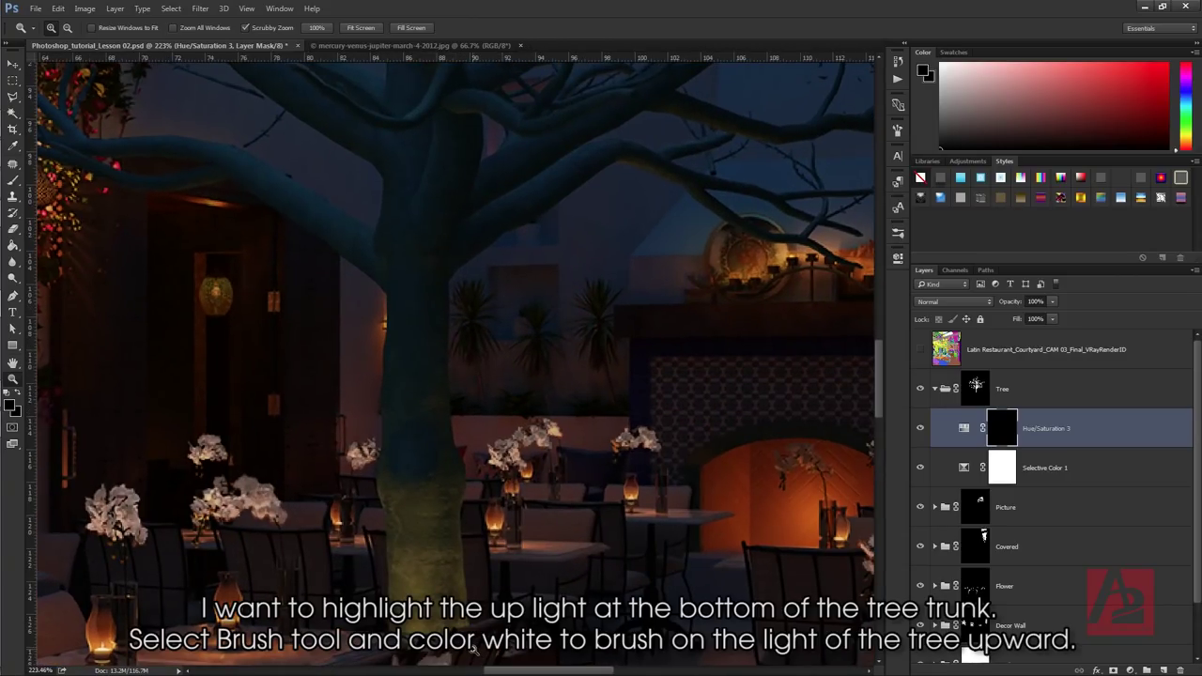
{"action": "key", "text": "b"}
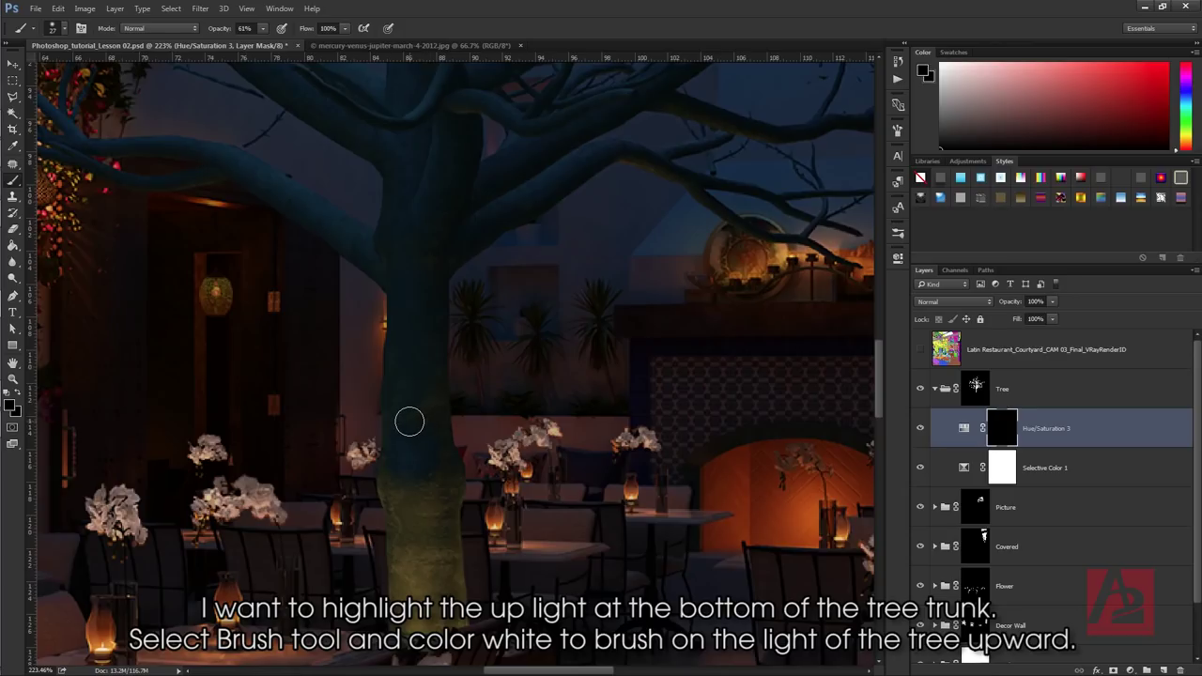
{"action": "left_click", "coordinate": [10, 405]}
{"action": "type", "text": "ffffff"}
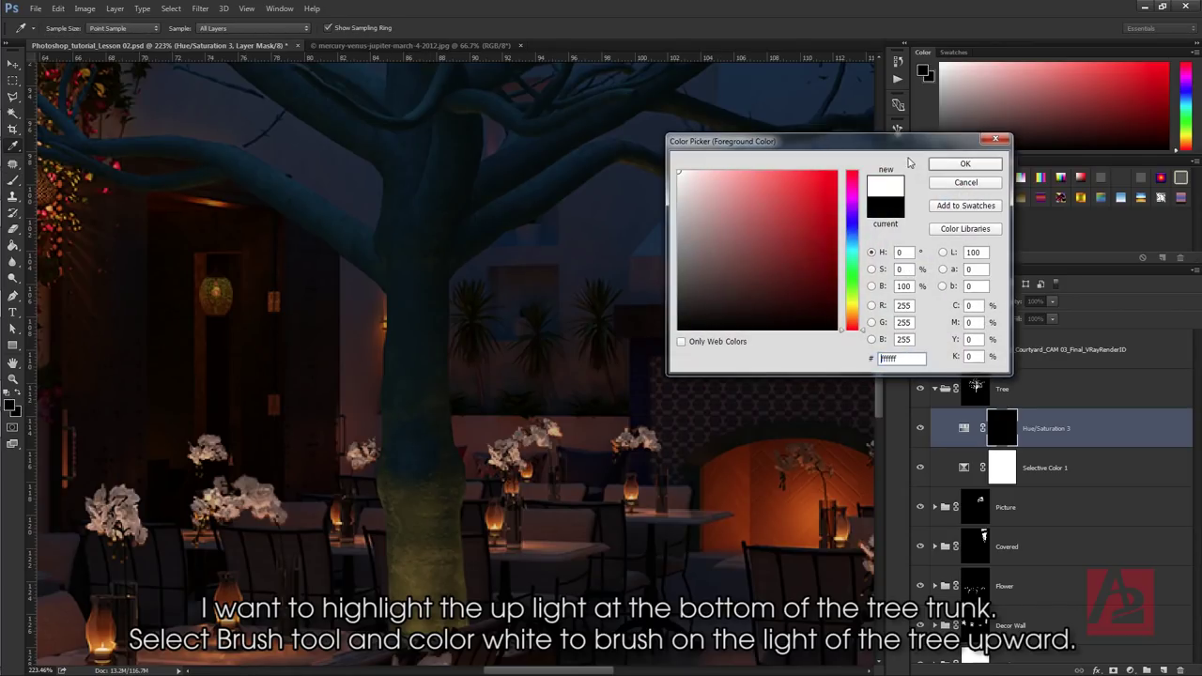
{"action": "key", "text": "Return"}
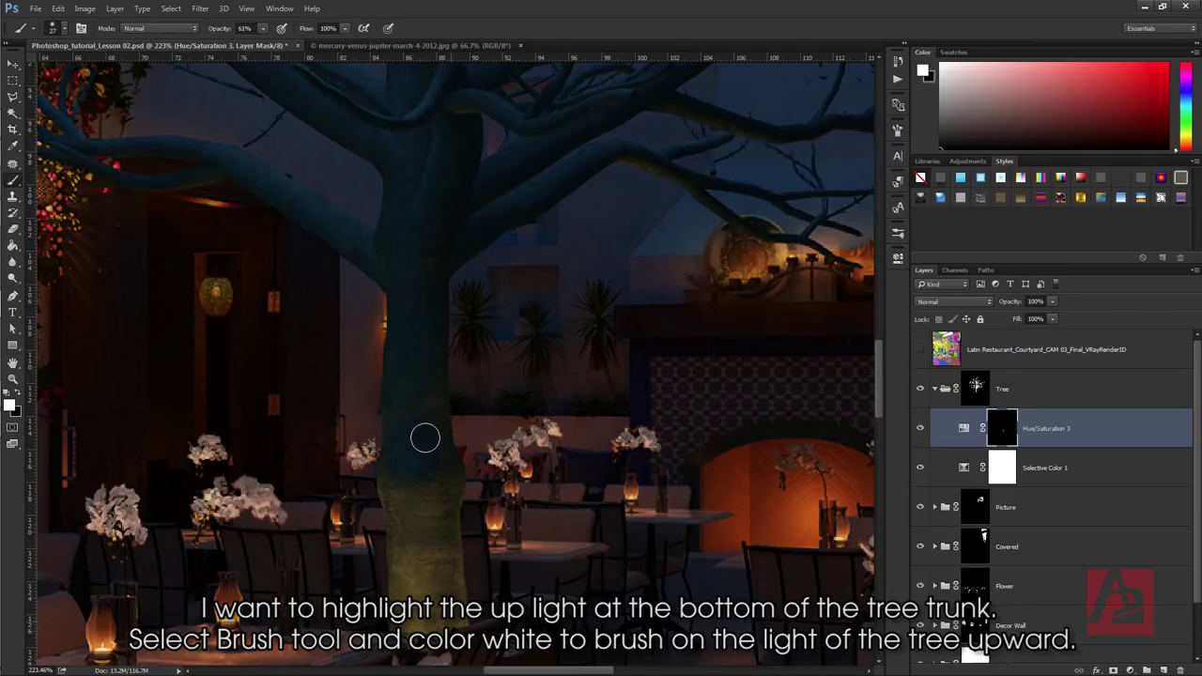
{"action": "left_click_drag", "start_coordinate": [262, 28], "coordinate": [287, 47]}
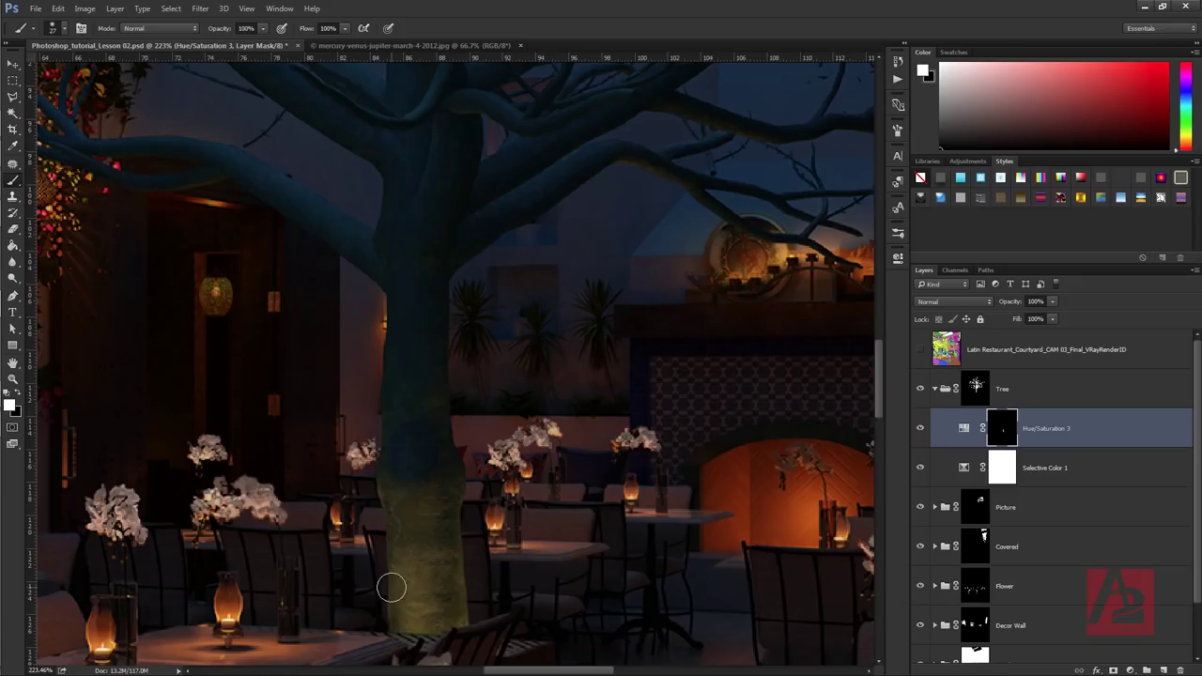
- Brighten the tree with a Curves adjustment above the Hue/Saturation layer, raising input 63 to output 114 and setting the black point input to 5
{"action": "scroll", "coordinate": [417, 639], "scroll_direction": "left", "scroll_amount": 5}
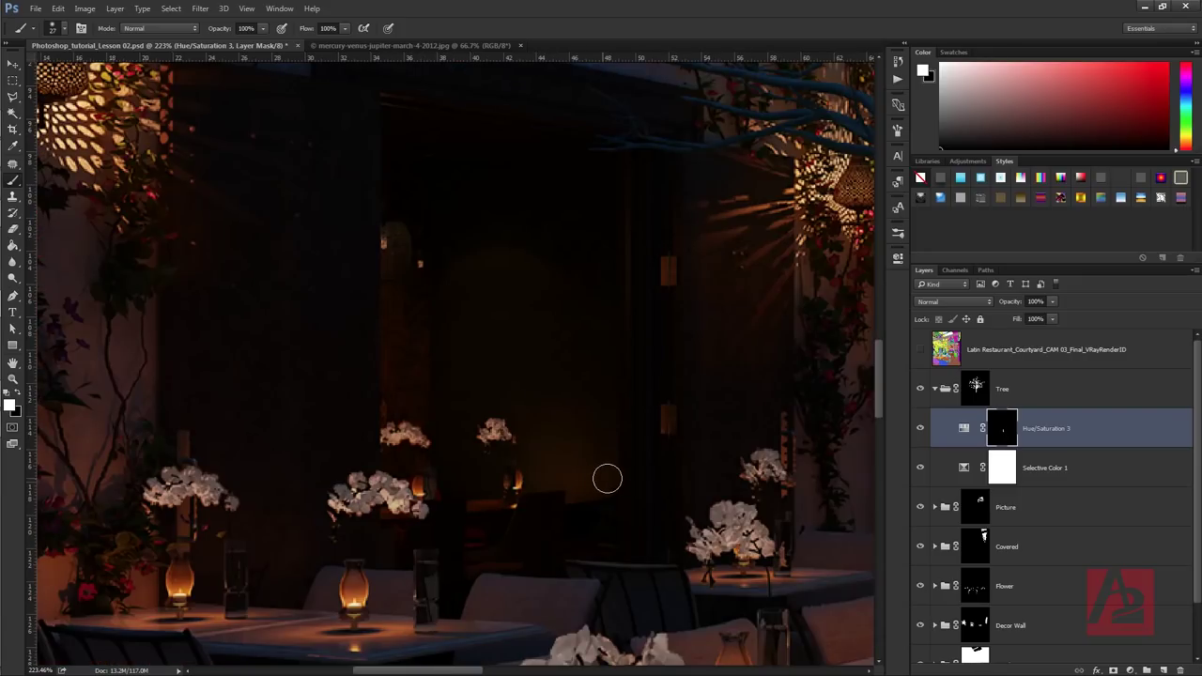
{"action": "scroll", "coordinate": [724, 438], "scroll_direction": "right", "scroll_amount": 5}
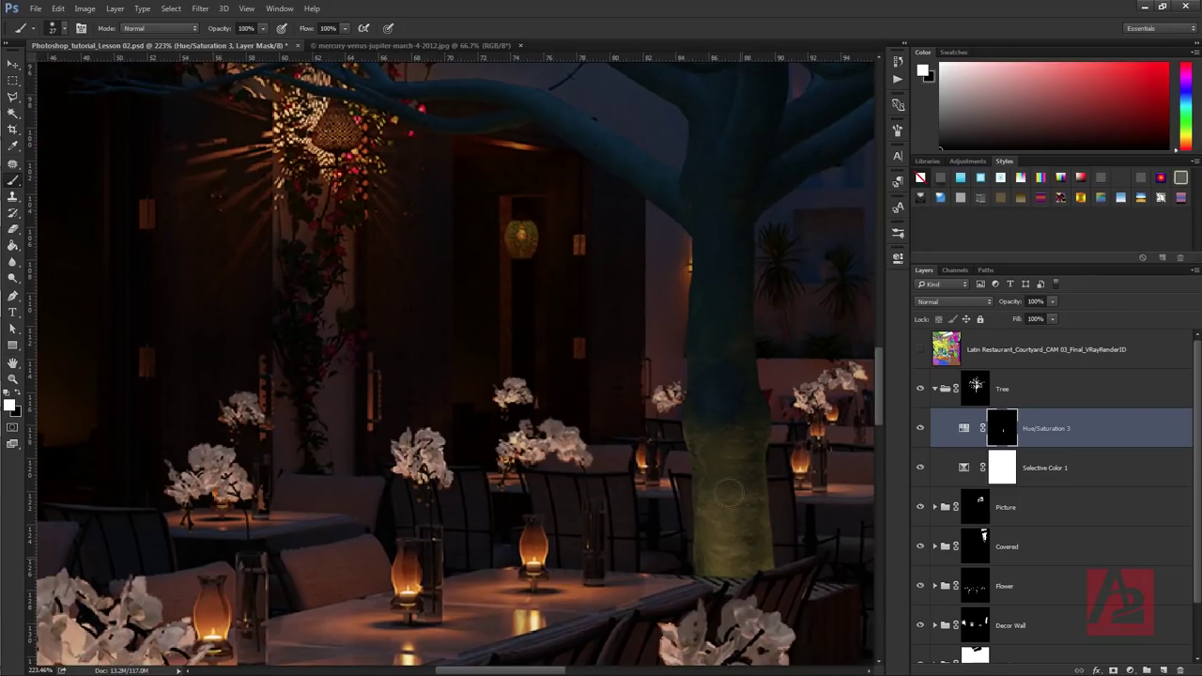
{"action": "key", "text": "z"}
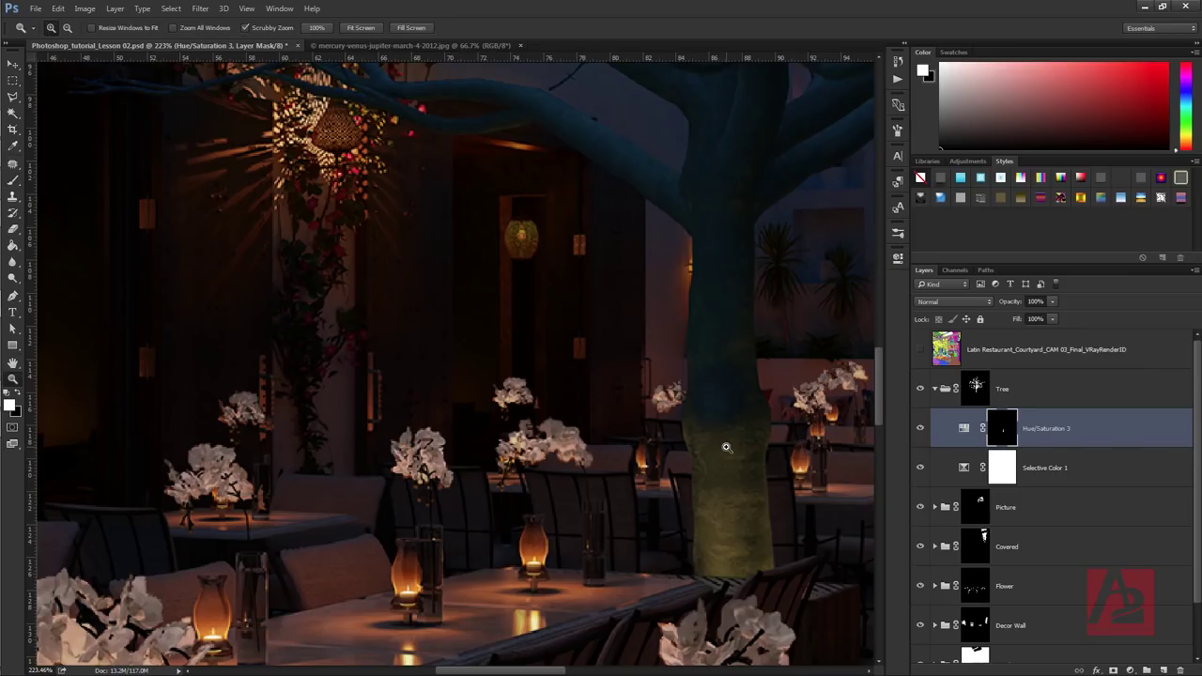
{"action": "left_click", "coordinate": [724, 445], "text": "alt"}
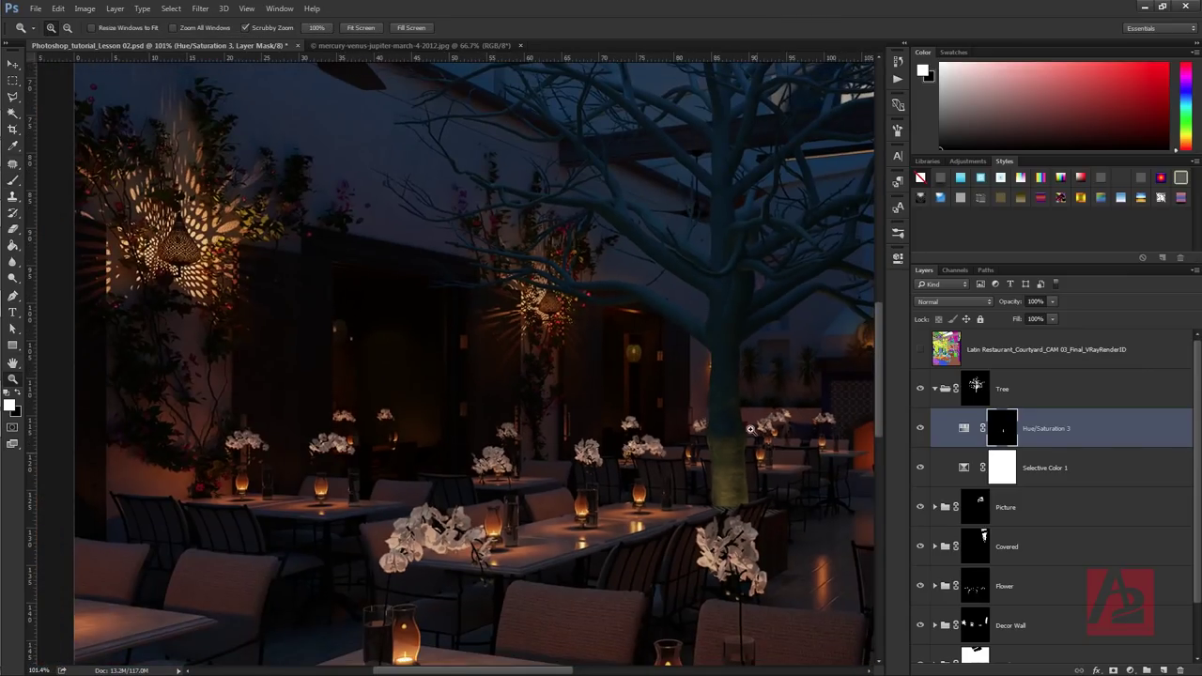
{"action": "left_click_drag", "start_coordinate": [749, 429], "coordinate": [368, 308]}
{"action": "key", "text": "ctrl+2"}
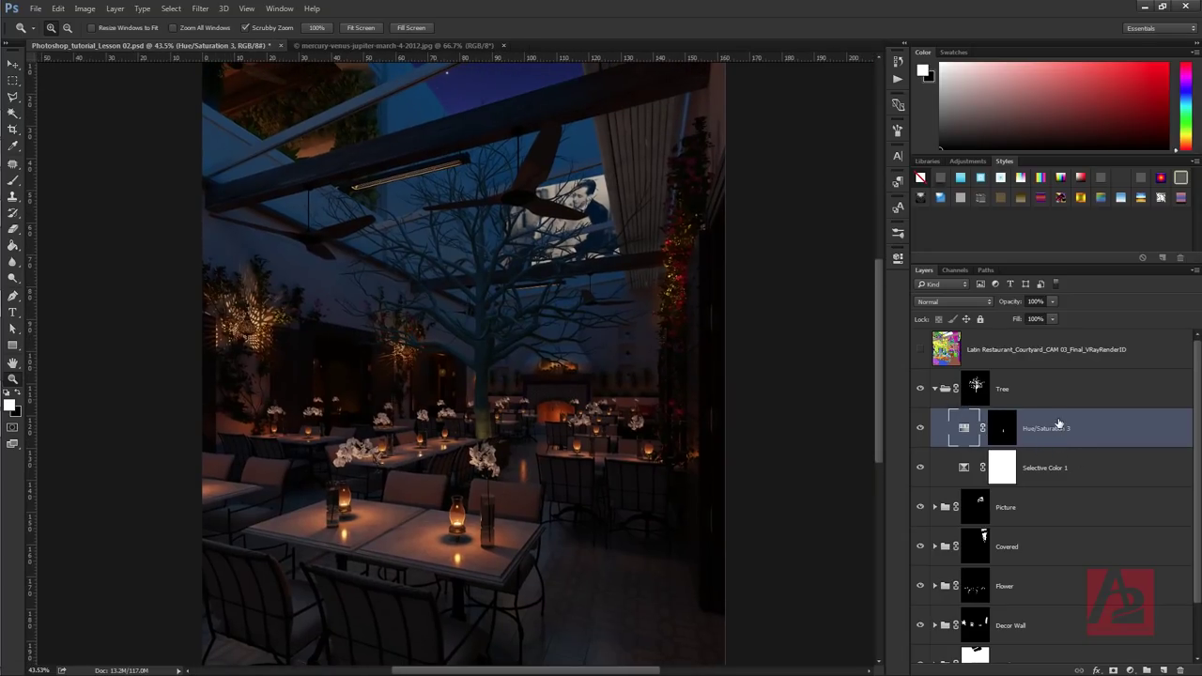
{"action": "left_click", "coordinate": [1131, 670]}
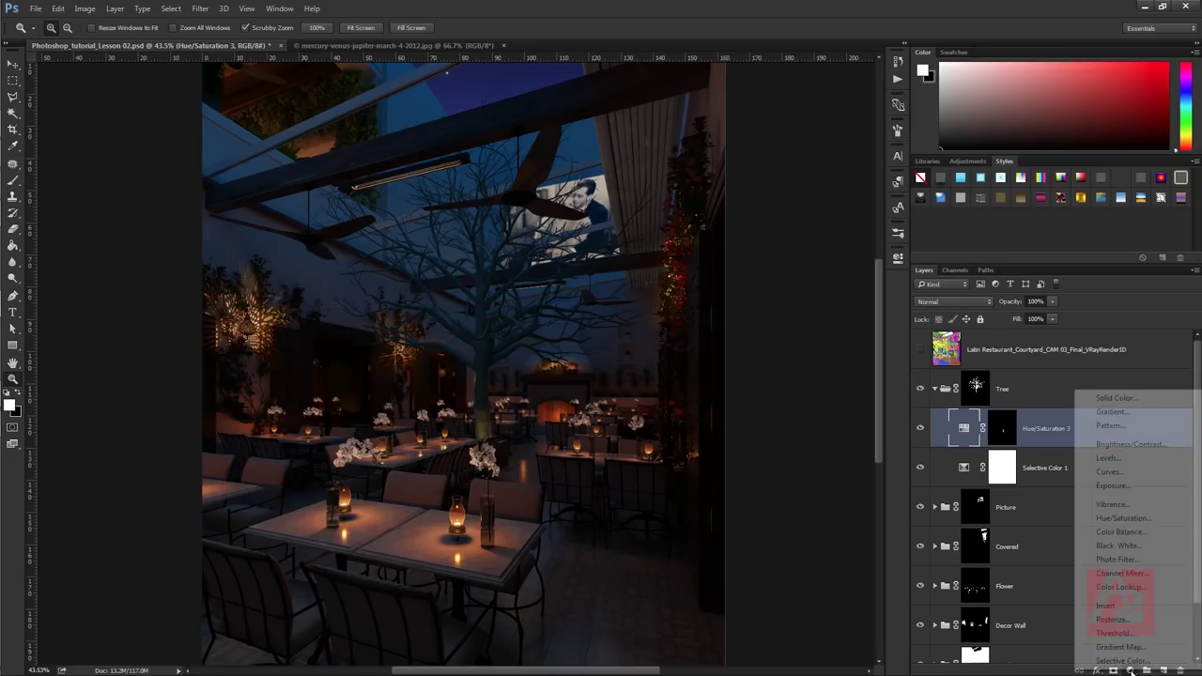
{"action": "left_click", "coordinate": [1157, 472]}
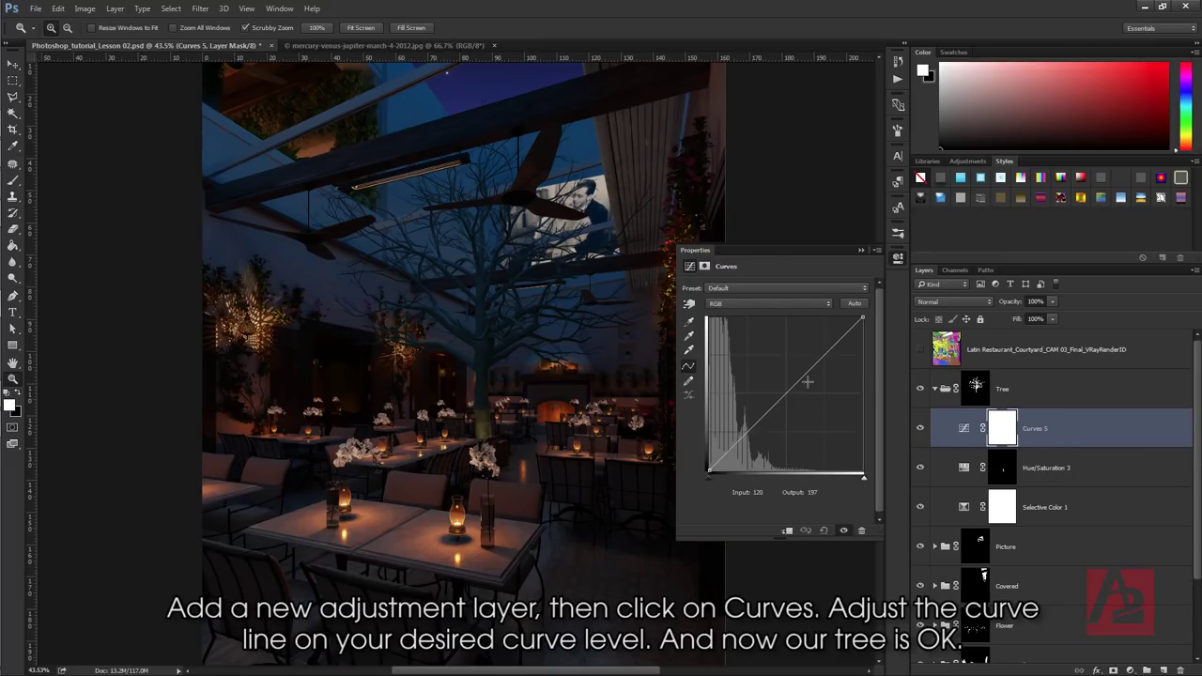
{"action": "left_click_drag", "start_coordinate": [791, 394], "coordinate": [747, 402]}
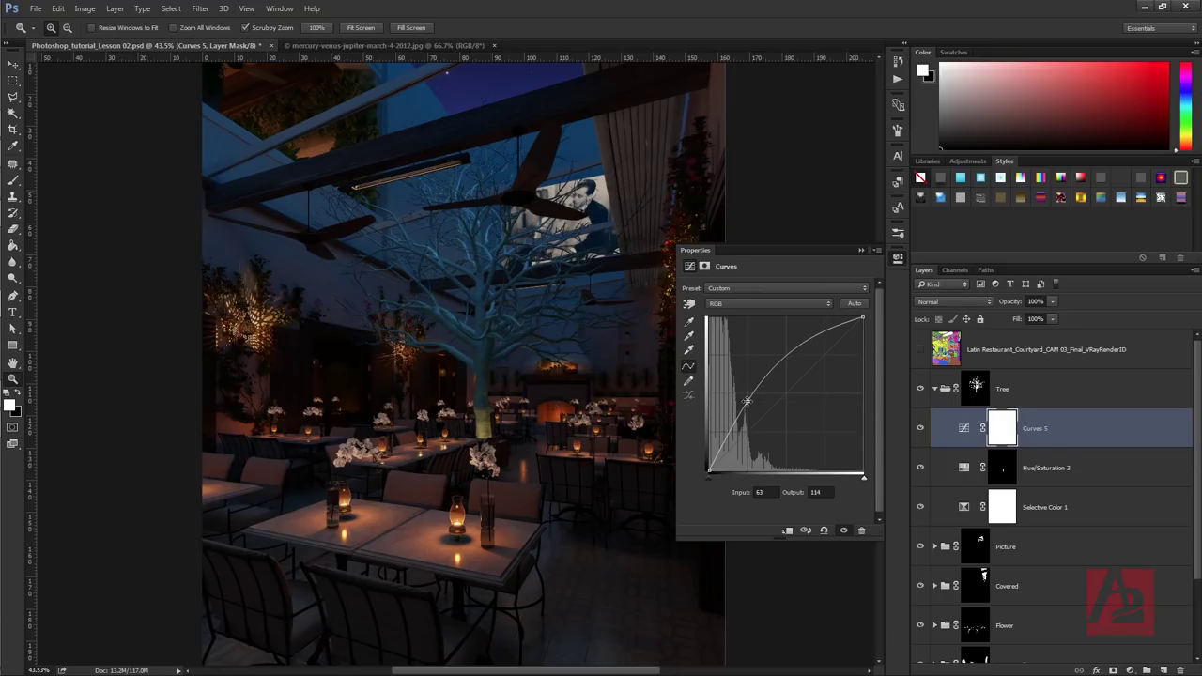
{"action": "left_click_drag", "start_coordinate": [747, 402], "coordinate": [746, 402]}
{"action": "left_click", "coordinate": [710, 470]}
{"action": "left_click_drag", "start_coordinate": [709, 471], "coordinate": [713, 473]}
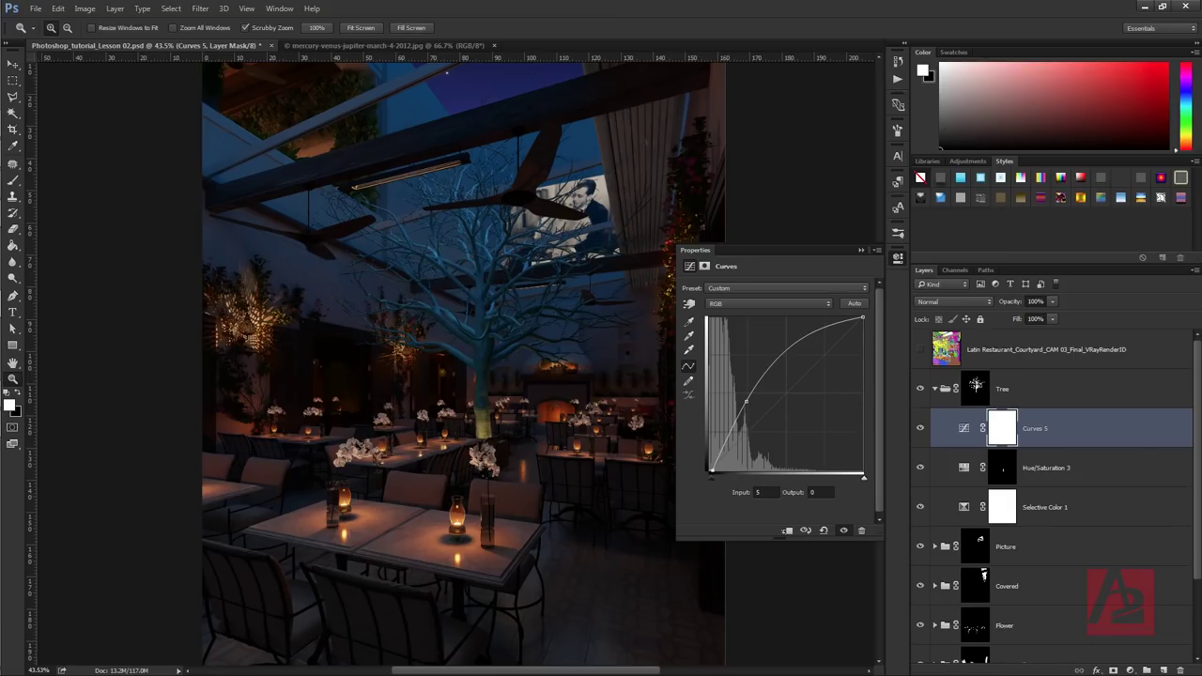
- Raise the tree's Curves point to input 66 and output 134, and collapse the Tree group
{"action": "left_click", "coordinate": [1129, 670]}
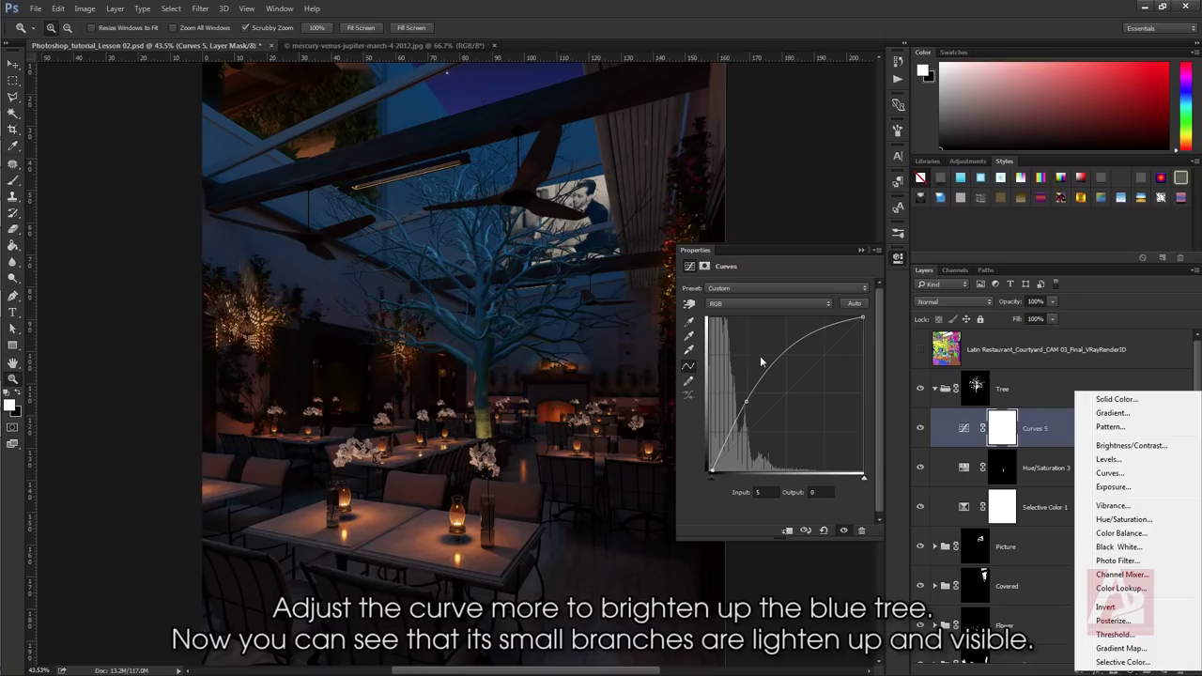
{"action": "left_click", "coordinate": [744, 405]}
{"action": "left_click_drag", "start_coordinate": [745, 399], "coordinate": [748, 388]}
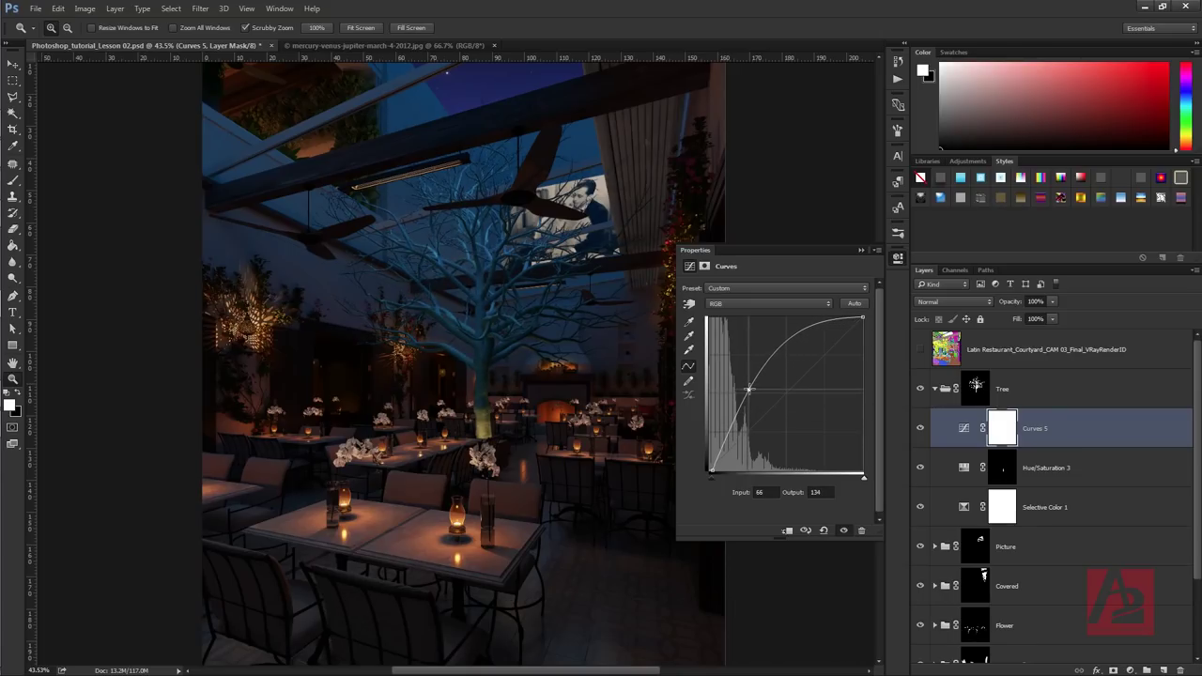
{"action": "left_click", "coordinate": [861, 250]}
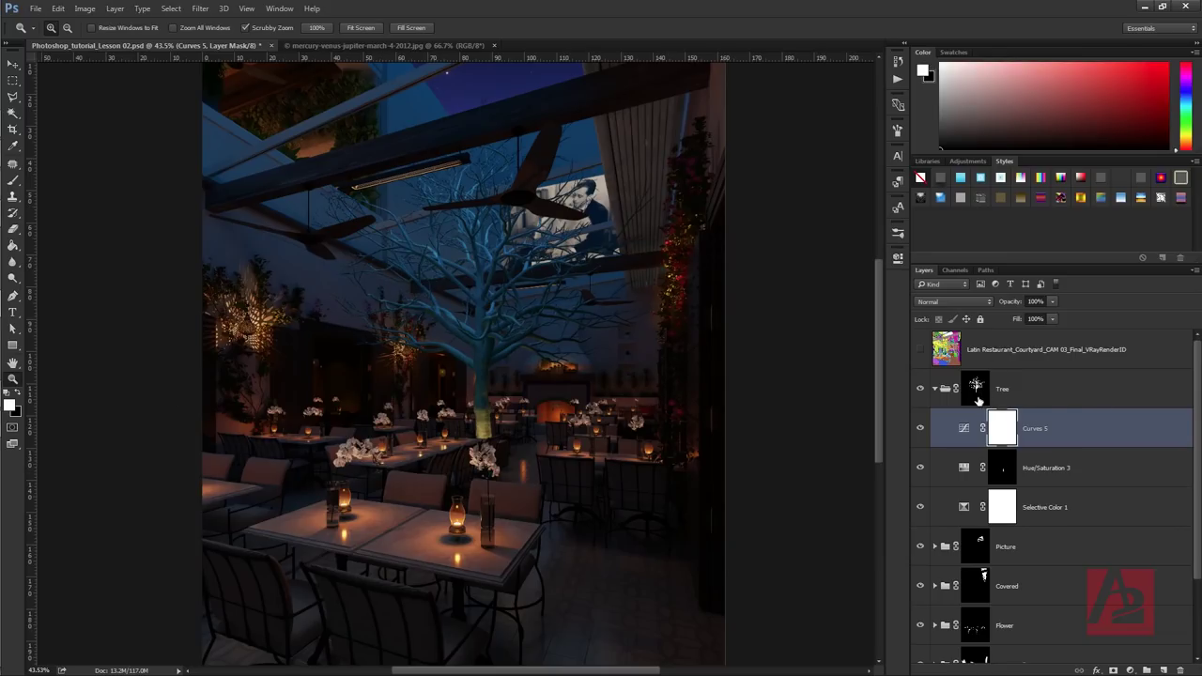
{"action": "left_click", "coordinate": [934, 389]}
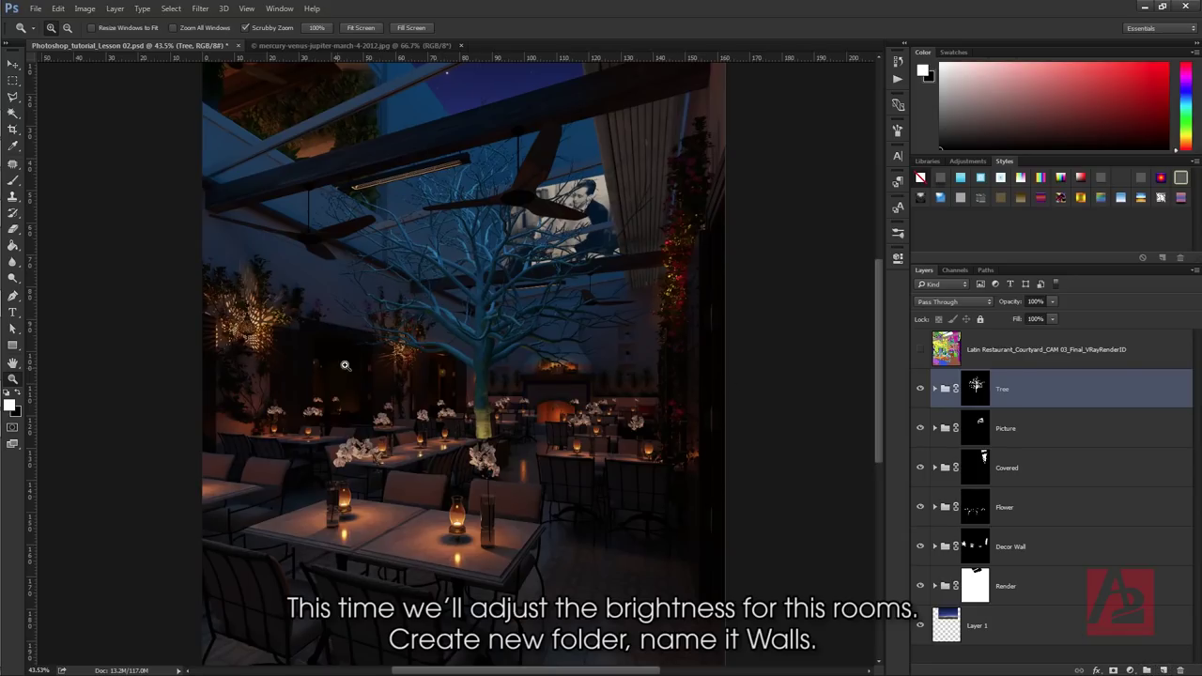
- Create a new layer group above the Tree group and name it Wall
{"action": "left_click", "coordinate": [1146, 669]}
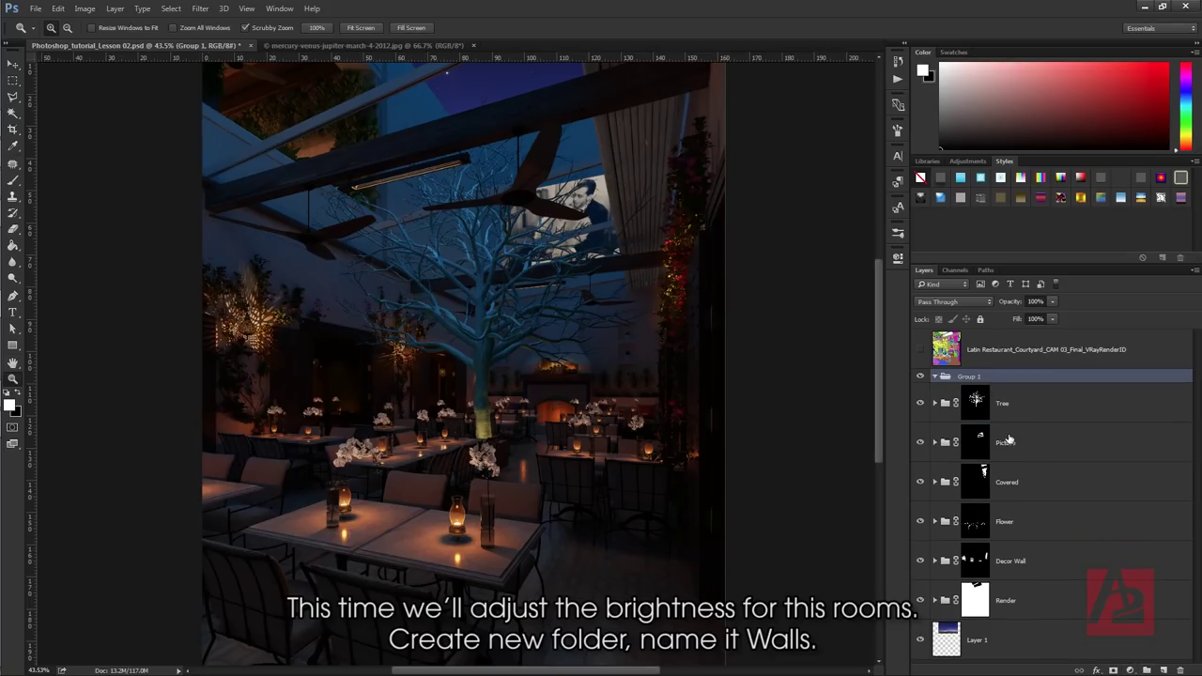
{"action": "double_click", "coordinate": [971, 376]}
{"action": "type", "text": "Wall"}
{"action": "key", "text": "Return"}
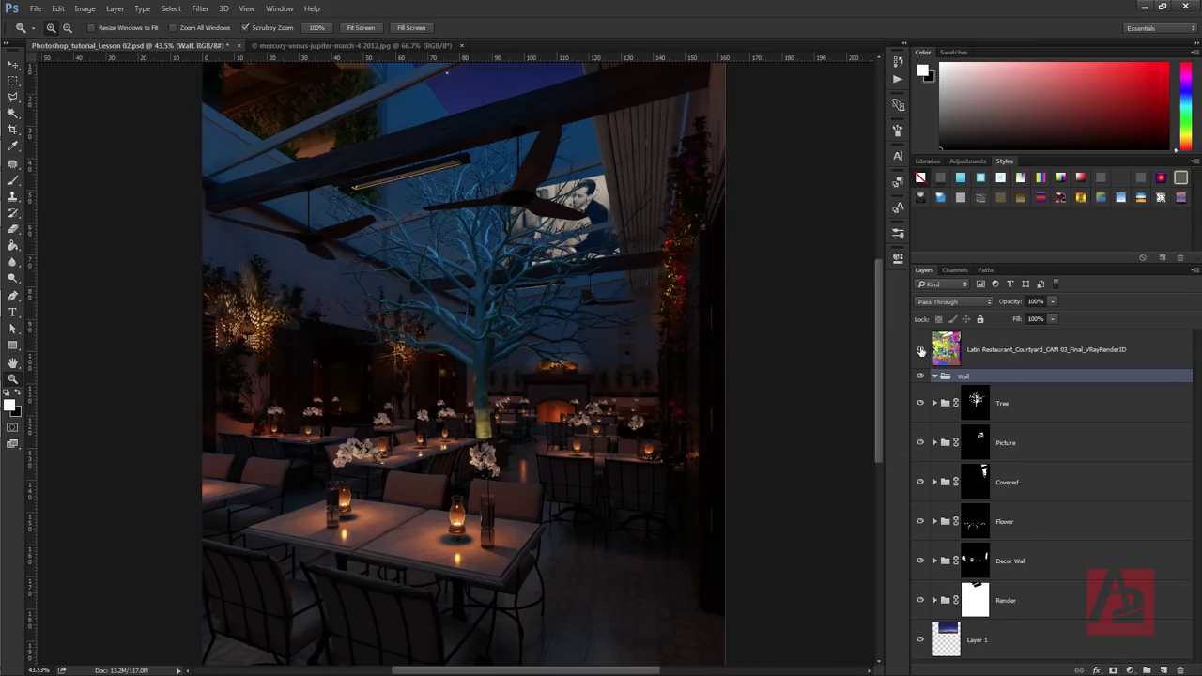
- Select the rooms' walls by colour on the VRayRenderID layer, mask the Wall group with that selection, and hide the VRayRenderID layer
{"action": "left_click", "coordinate": [920, 349]}
{"action": "key", "text": "w"}
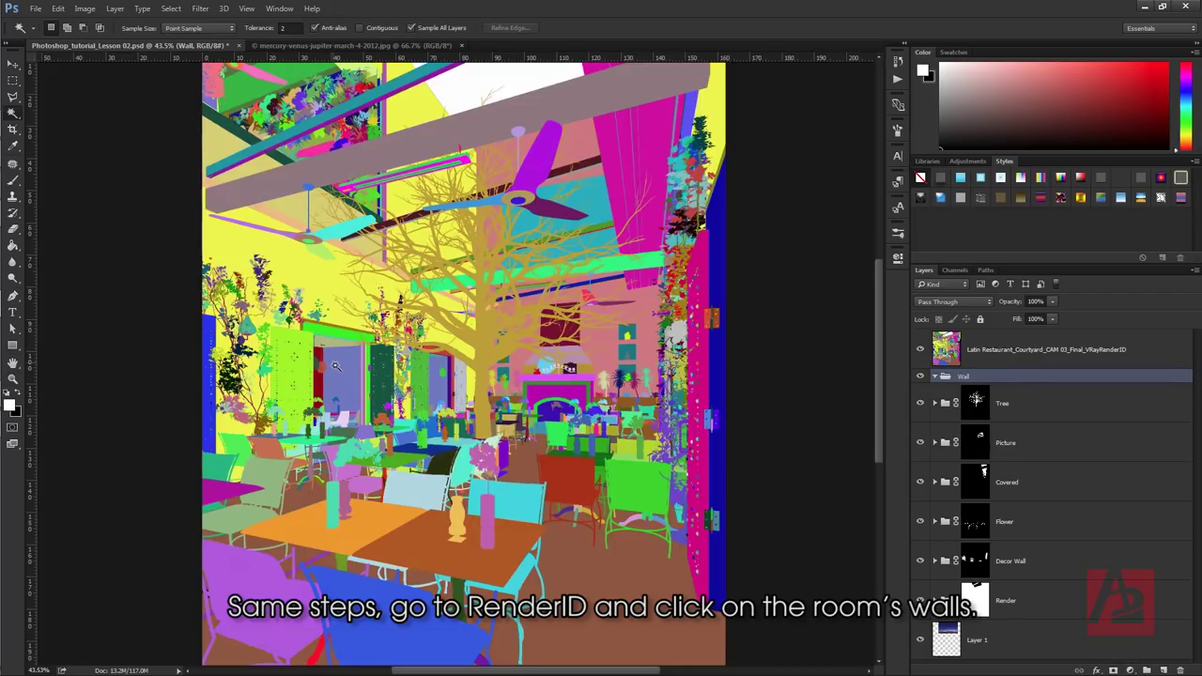
{"action": "left_click", "coordinate": [343, 374]}
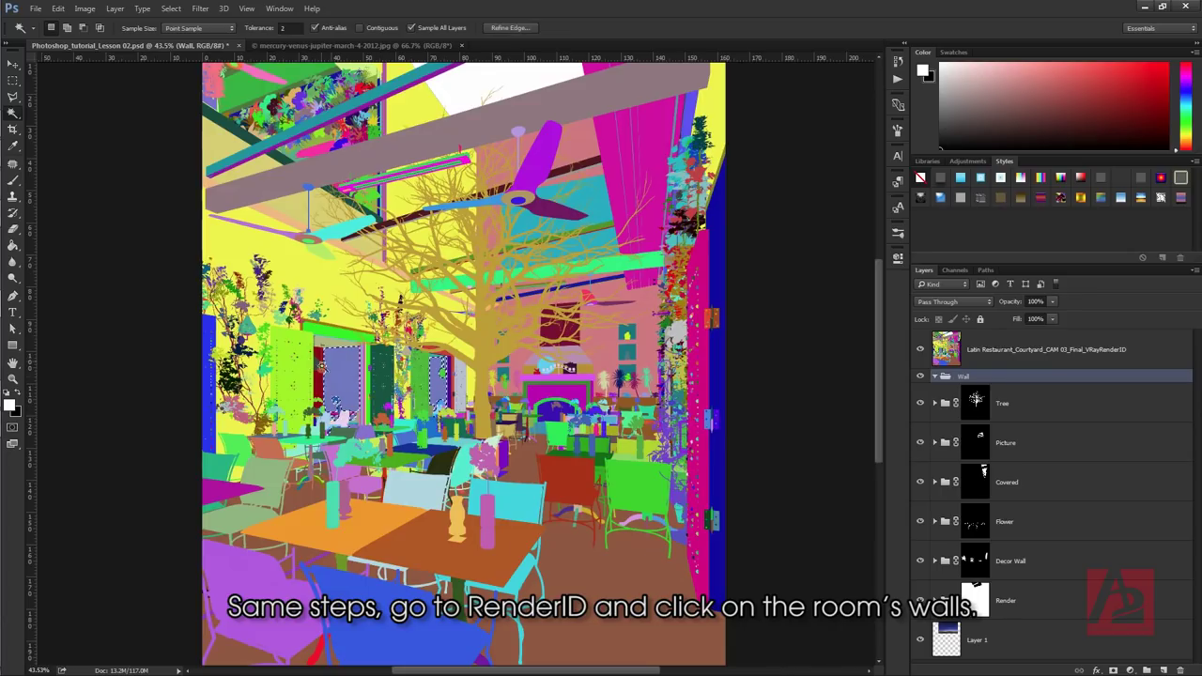
{"action": "scroll", "coordinate": [342, 374], "scroll_direction": "up", "scroll_amount": 2}
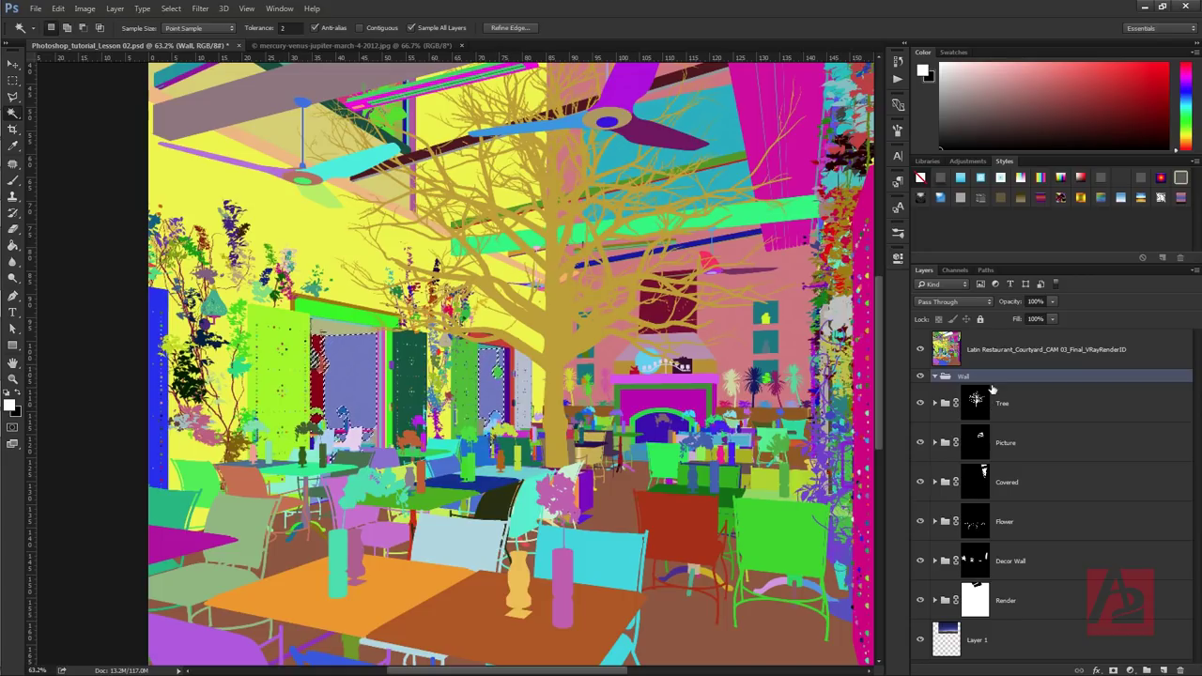
{"action": "left_click", "coordinate": [1112, 670]}
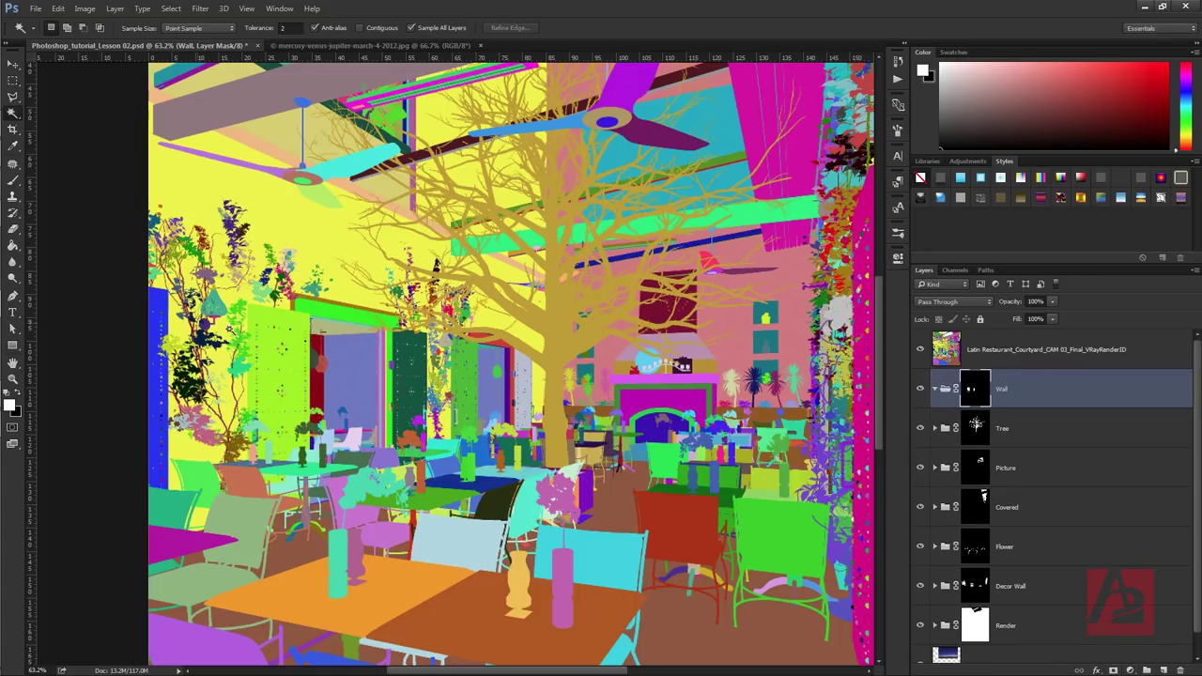
{"action": "left_click", "coordinate": [919, 389]}
{"action": "left_click", "coordinate": [919, 390]}
{"action": "left_click", "coordinate": [920, 349]}
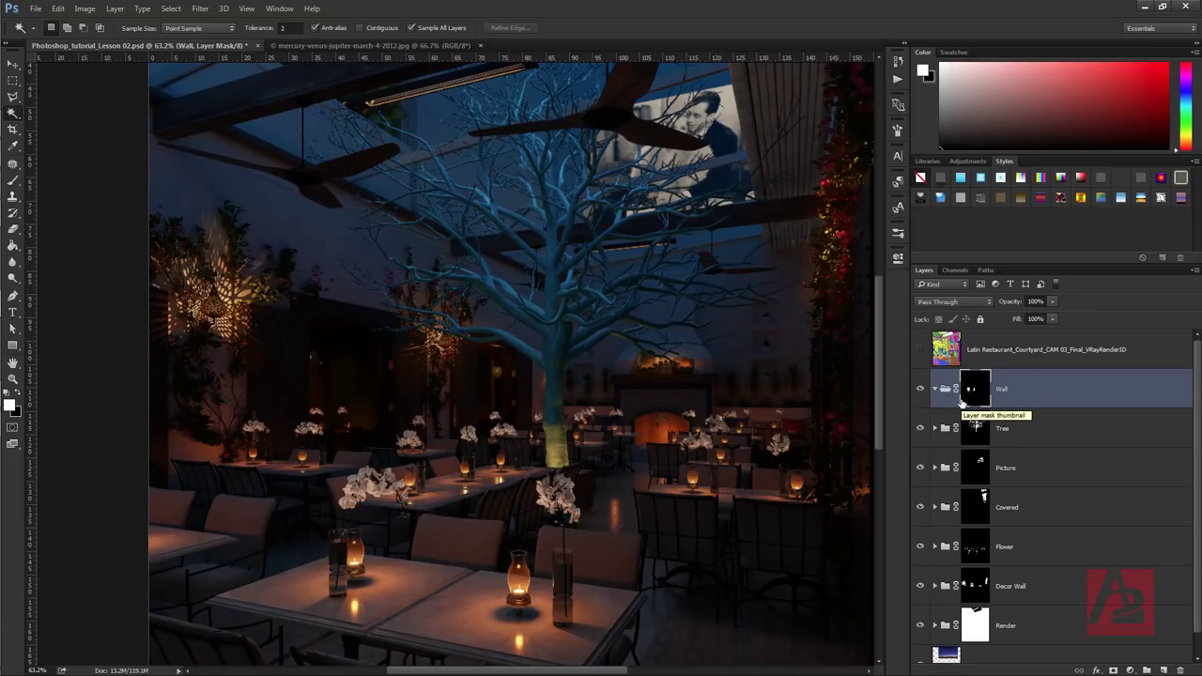
{"action": "left_click", "coordinate": [1129, 670]}
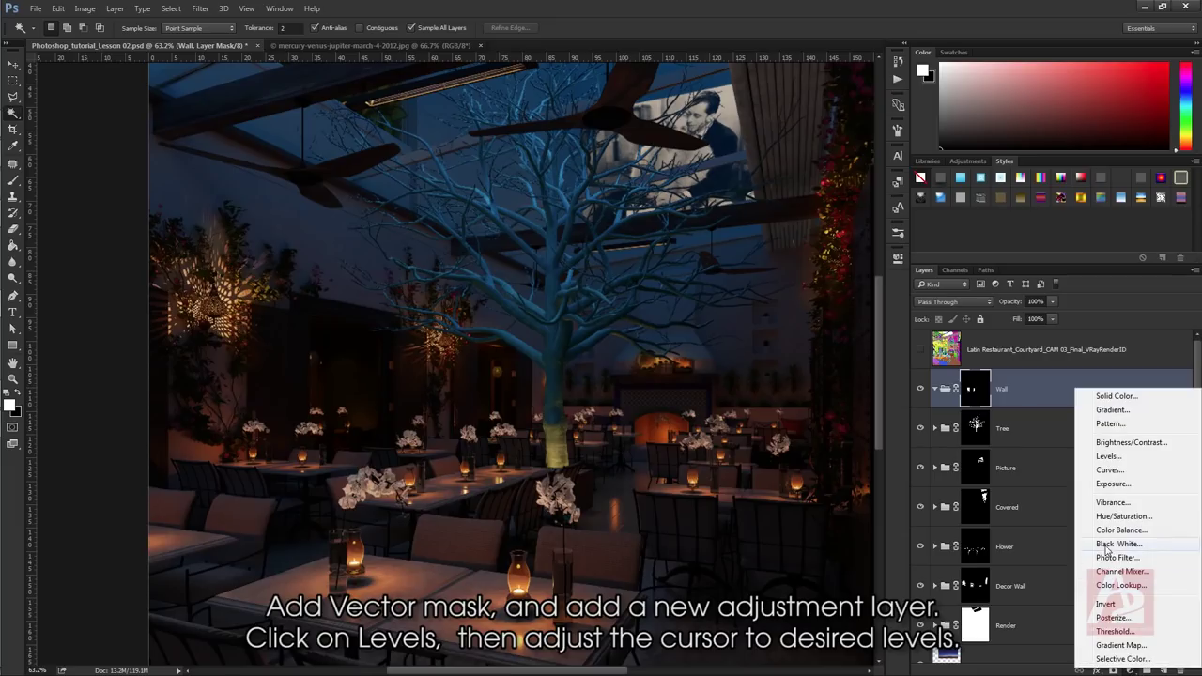
{"action": "left_click", "coordinate": [1131, 473]}
{"action": "left_click", "coordinate": [1127, 463]}
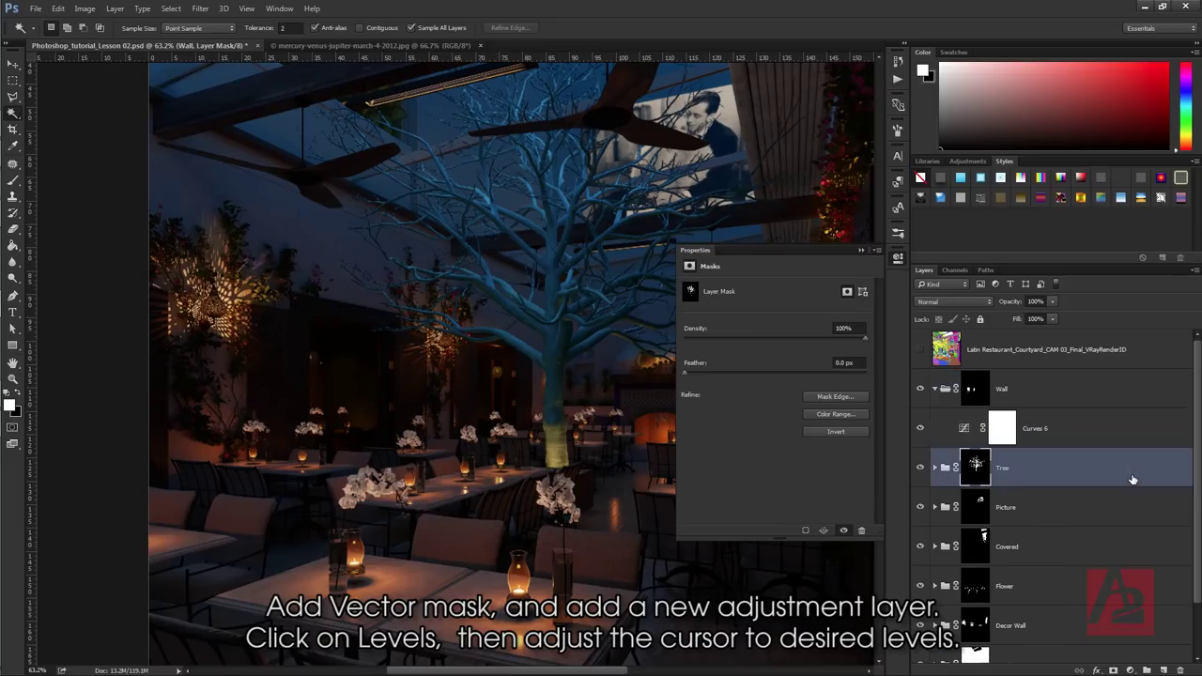
{"action": "left_click", "coordinate": [1056, 436]}
{"action": "key", "text": "Delete"}
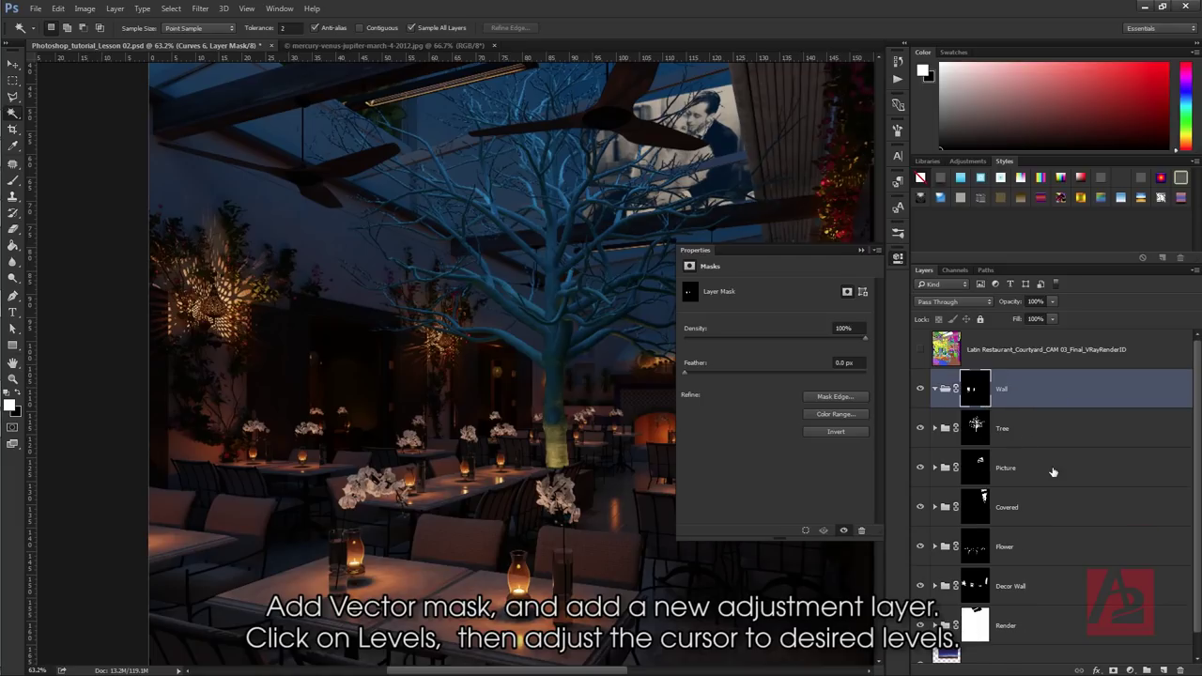
- Add a Levels adjustment inside the Wall group, with the white input at 143 and the midtone input at 1.22
{"action": "left_click", "coordinate": [1129, 670]}
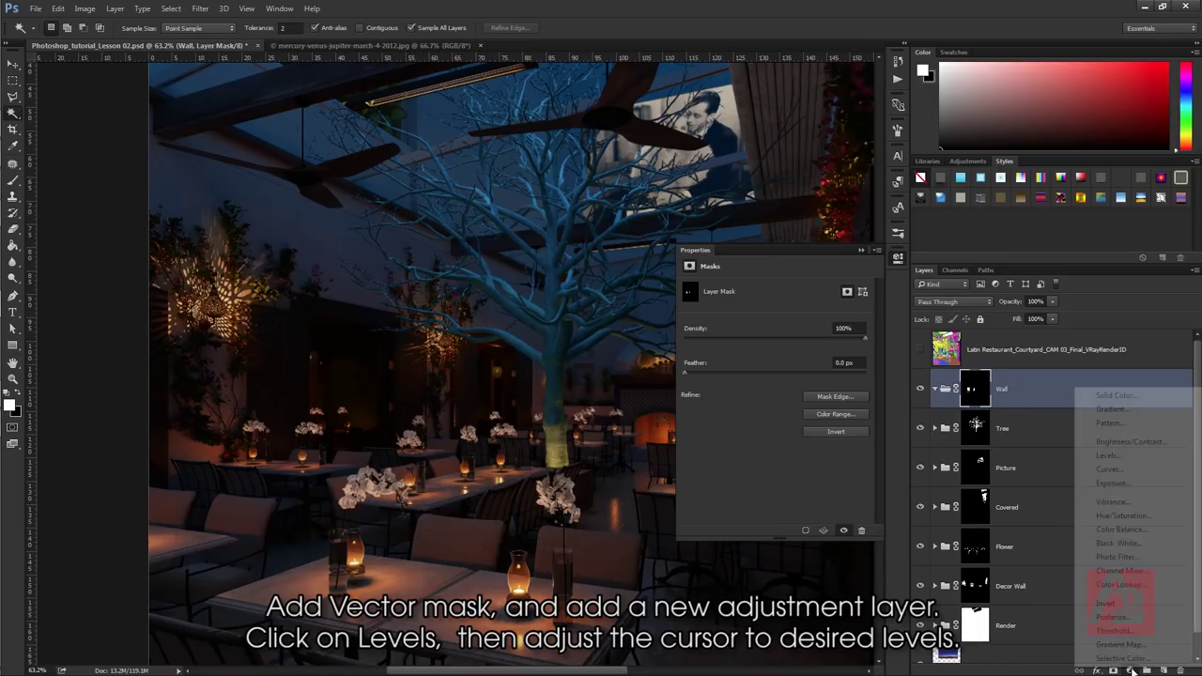
{"action": "left_click", "coordinate": [1150, 456]}
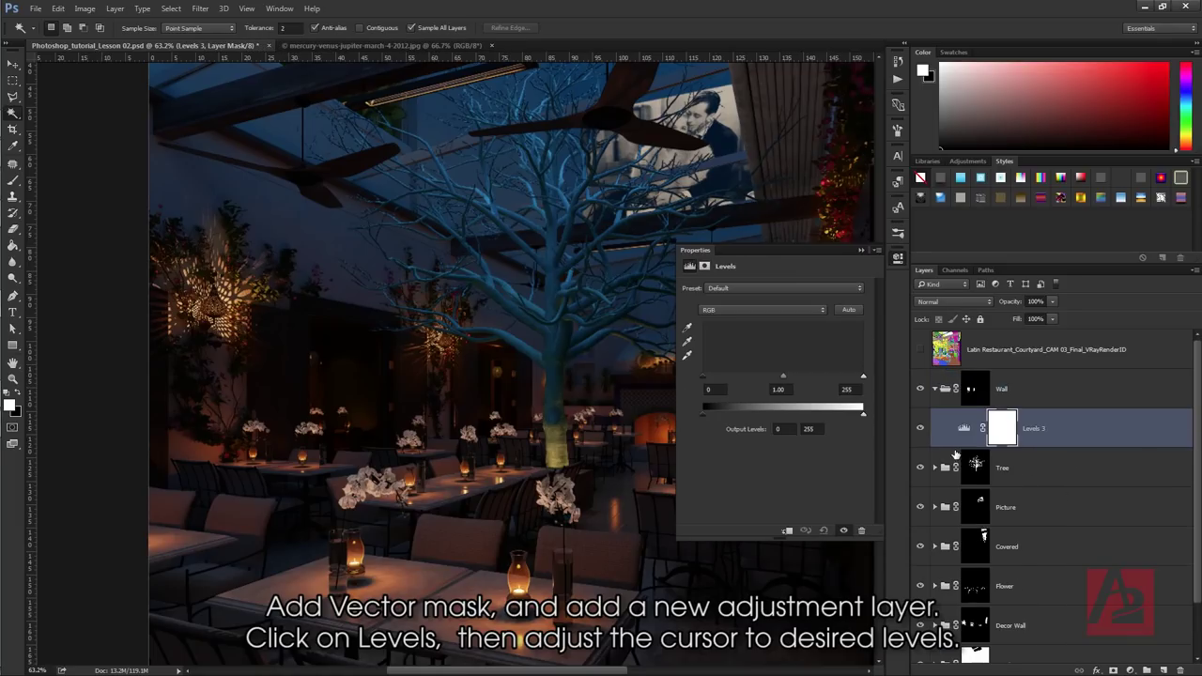
{"action": "left_click_drag", "start_coordinate": [863, 377], "coordinate": [787, 376]}
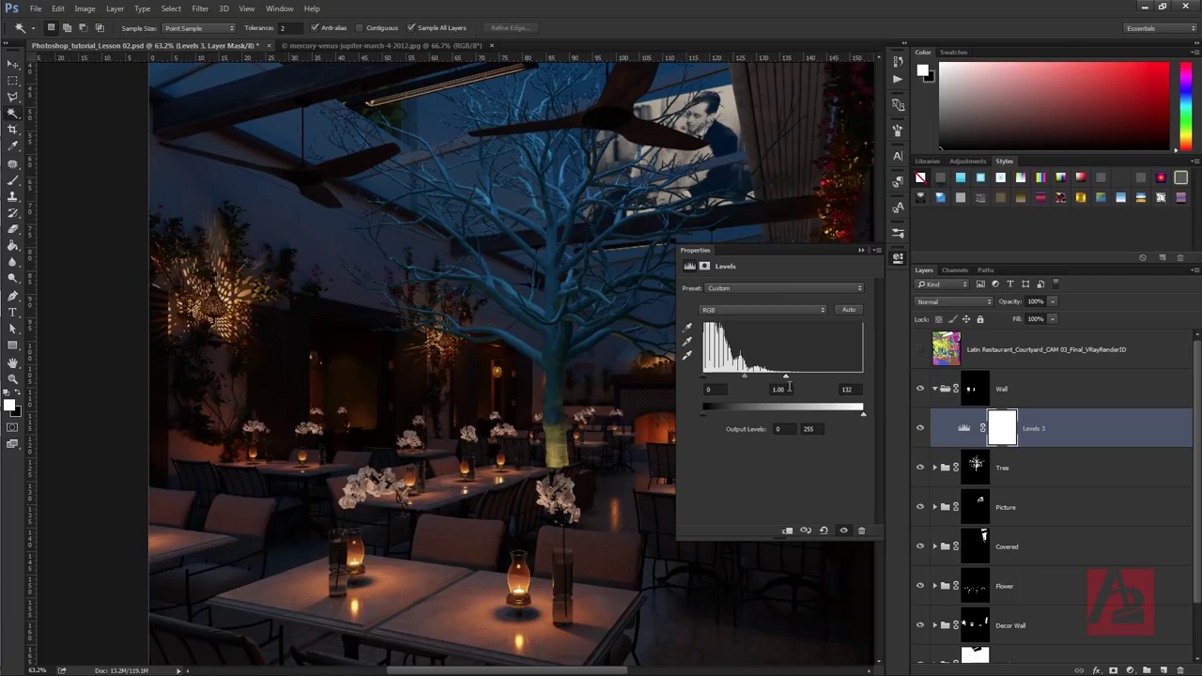
{"action": "left_click_drag", "start_coordinate": [787, 378], "coordinate": [794, 378]}
{"action": "left_click", "coordinate": [963, 428]}
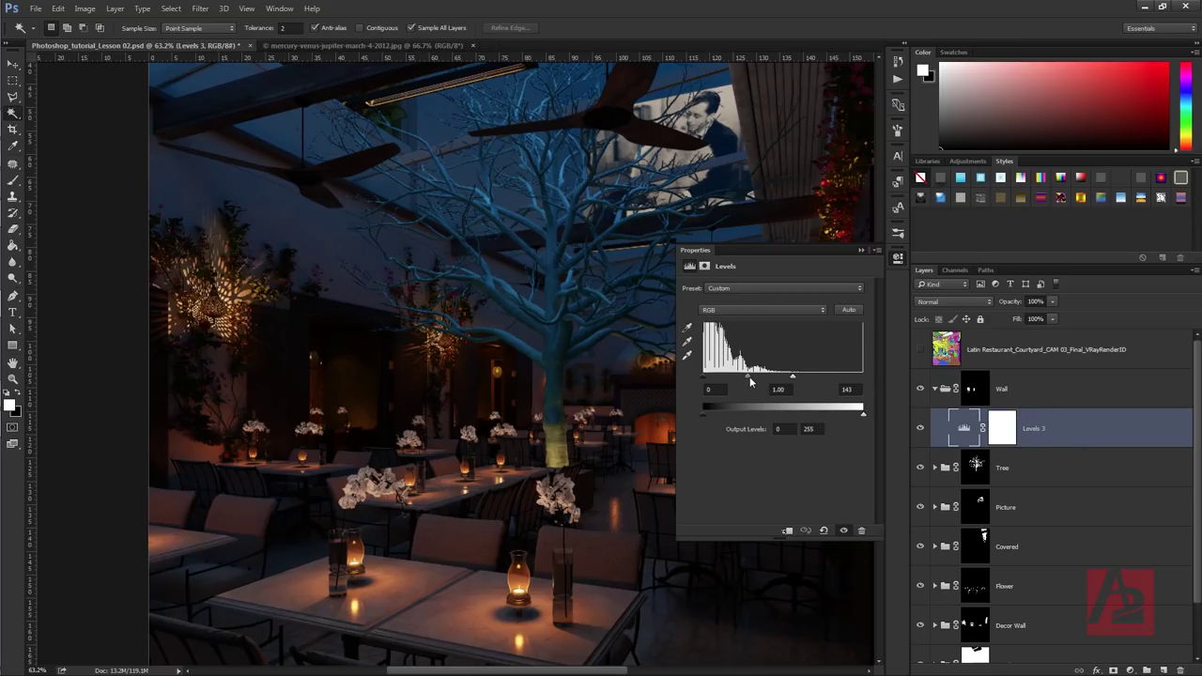
{"action": "left_click_drag", "start_coordinate": [749, 378], "coordinate": [740, 378]}
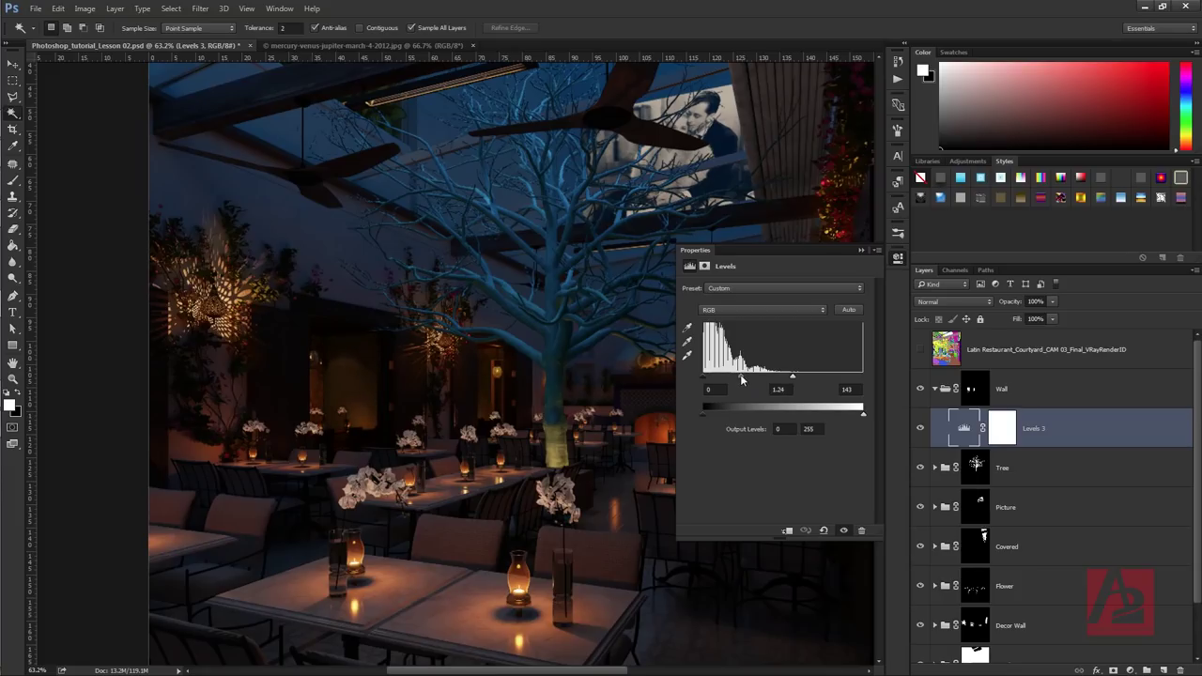
{"action": "left_click_drag", "start_coordinate": [739, 378], "coordinate": [741, 381]}
- Add a Color Balance adjustment above the Levels layer with midtones Cyan-Red -40, Magenta-Green +18 and Yellow-Blue +32, and collapse the Wall group
{"action": "left_click", "coordinate": [1132, 670]}
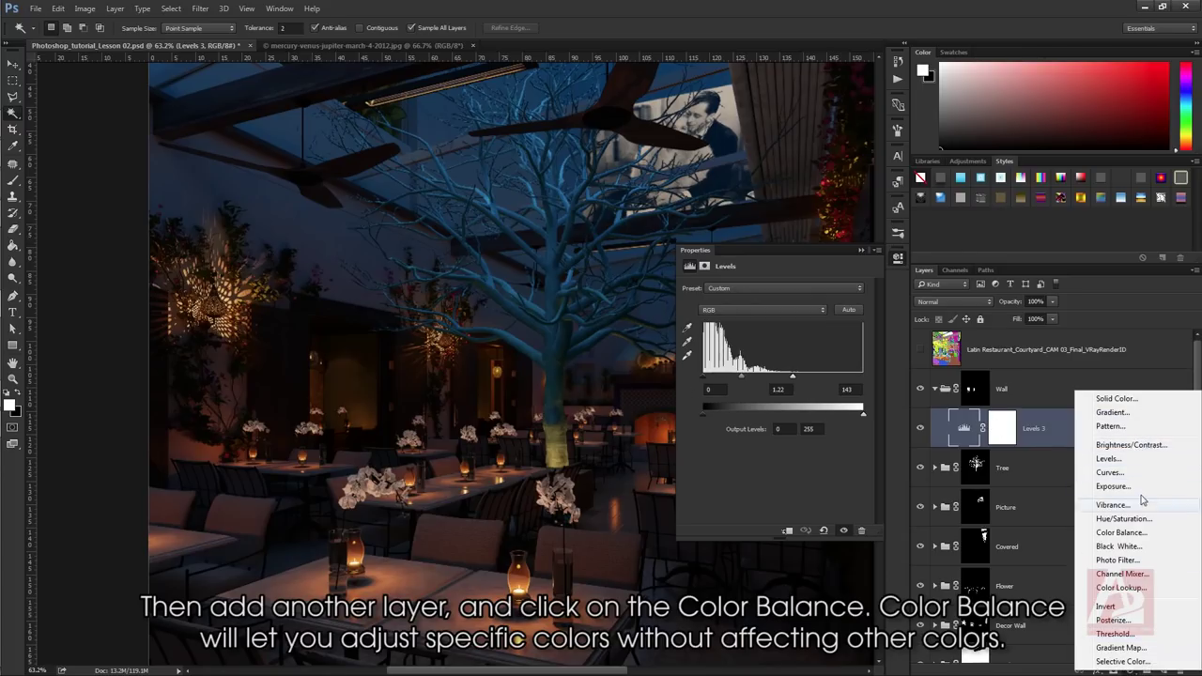
{"action": "left_click", "coordinate": [1121, 533]}
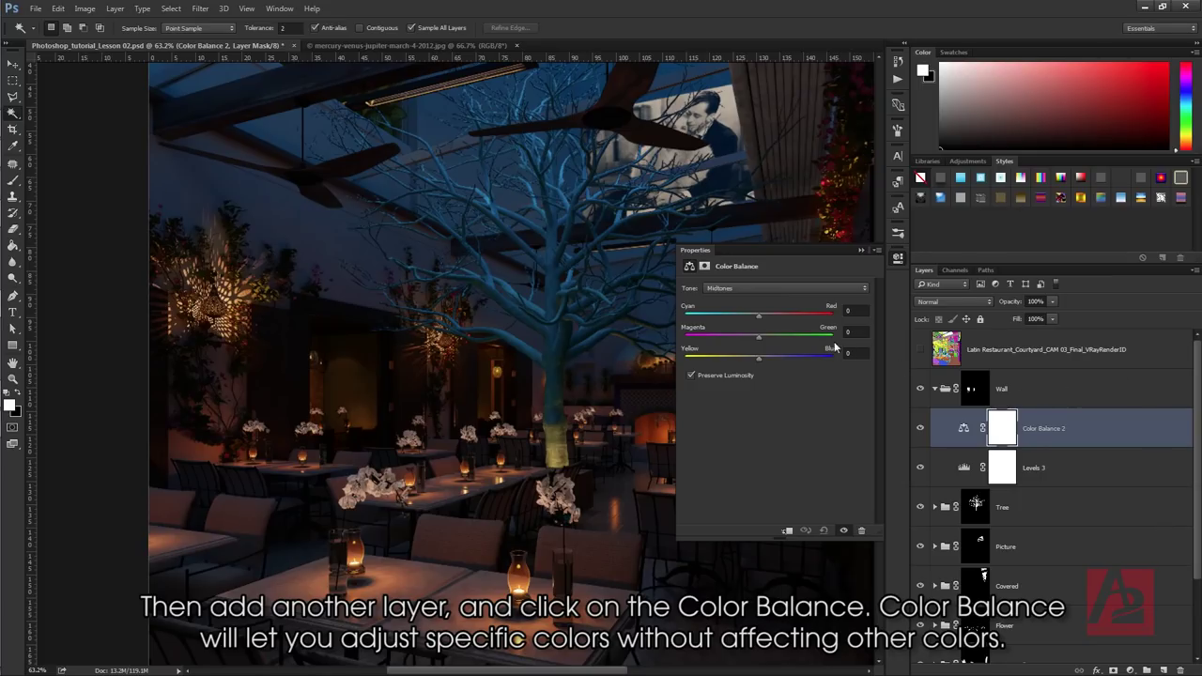
{"action": "left_click_drag", "start_coordinate": [757, 317], "coordinate": [729, 325]}
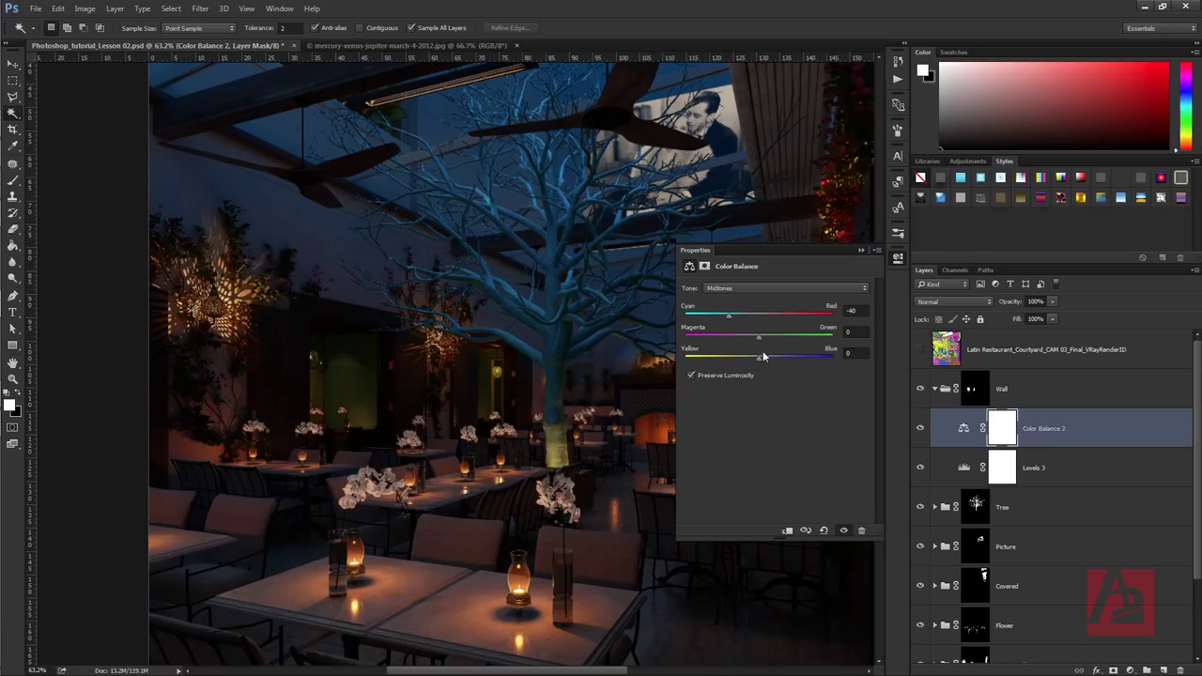
{"action": "left_click_drag", "start_coordinate": [789, 339], "coordinate": [826, 341]}
{"action": "left_click_drag", "start_coordinate": [713, 364], "coordinate": [785, 367]}
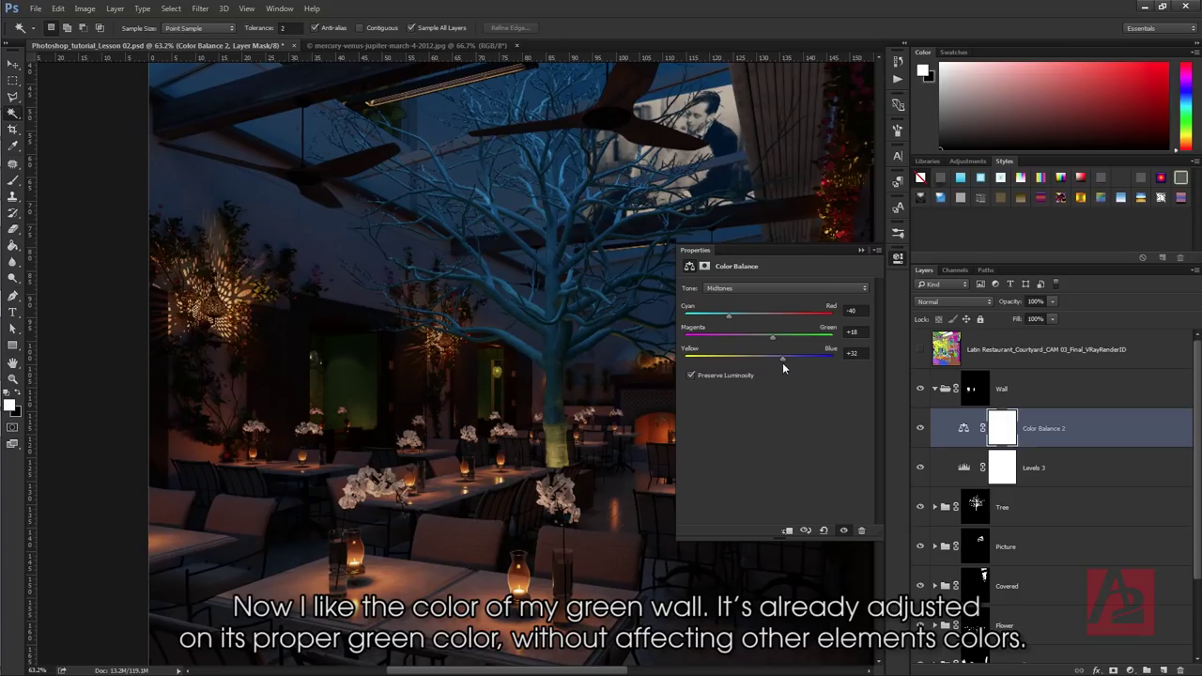
{"action": "left_click", "coordinate": [858, 251]}
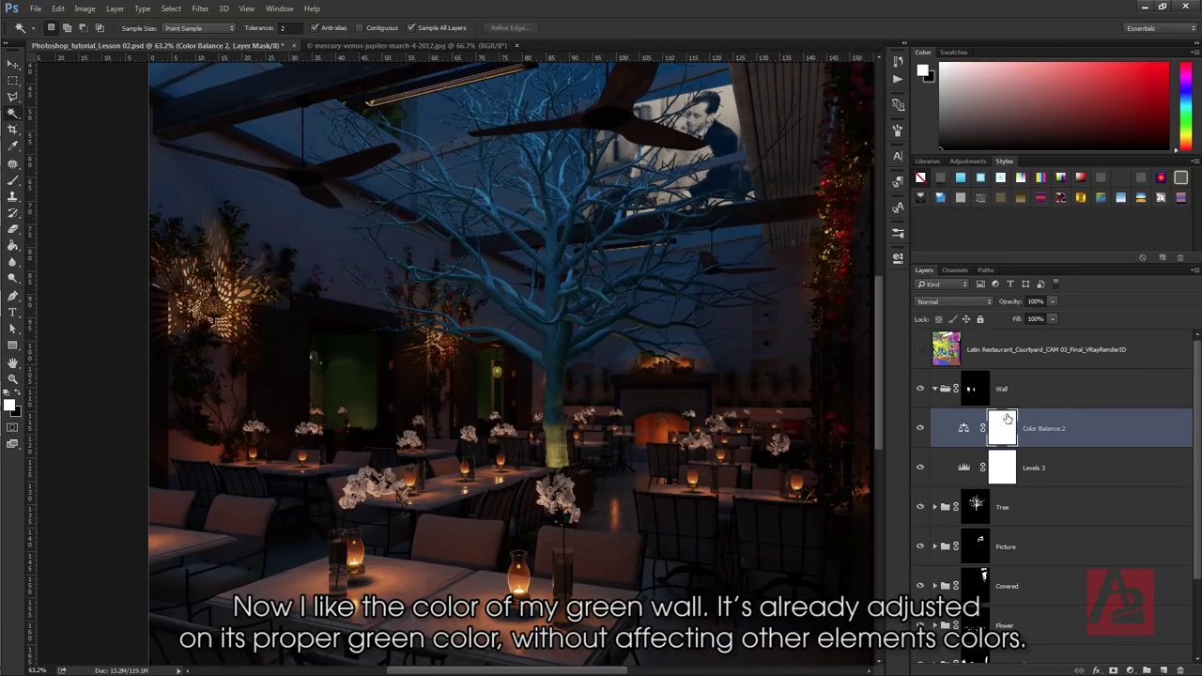
{"action": "left_click", "coordinate": [934, 388]}
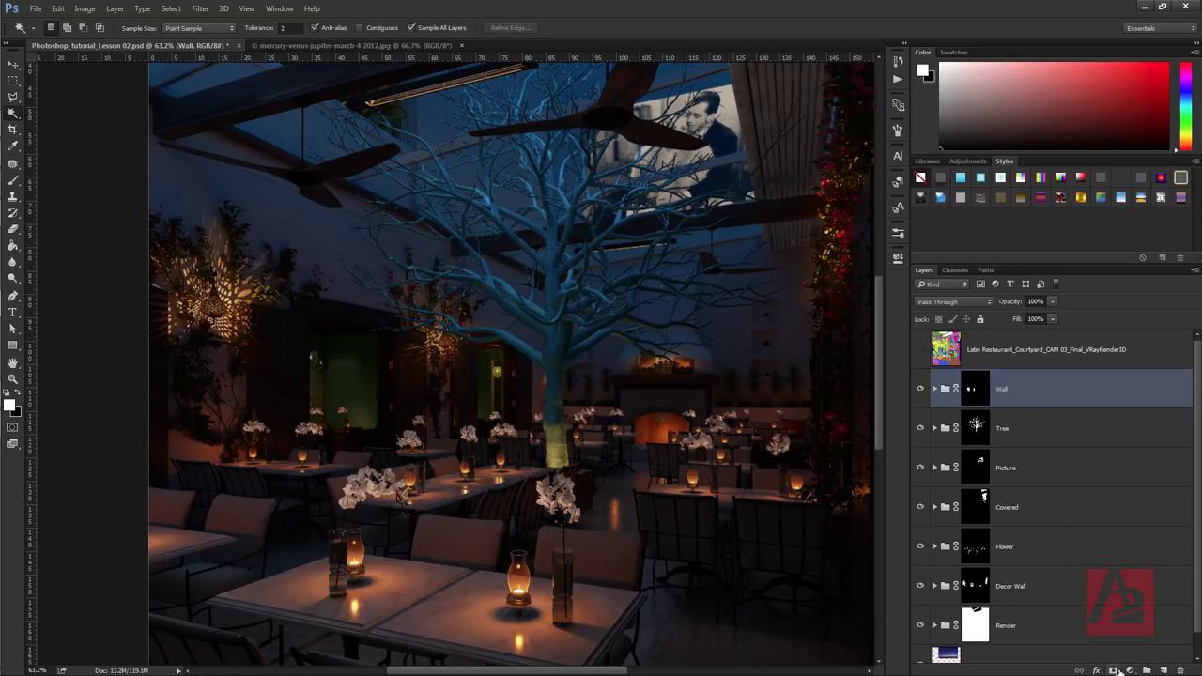
- Create a new layer group above the Wall group and name it Fire
{"action": "left_click", "coordinate": [1146, 670]}
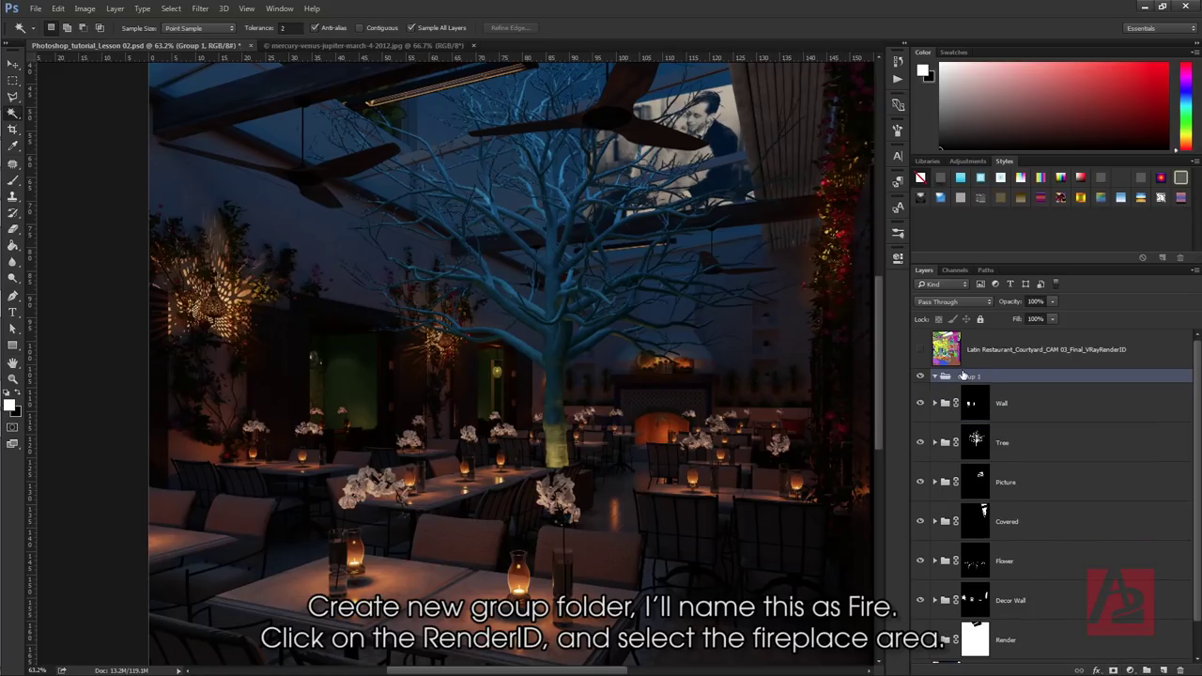
{"action": "double_click", "coordinate": [970, 376]}
{"action": "type", "text": "Fire"}
{"action": "key", "text": "Return"}
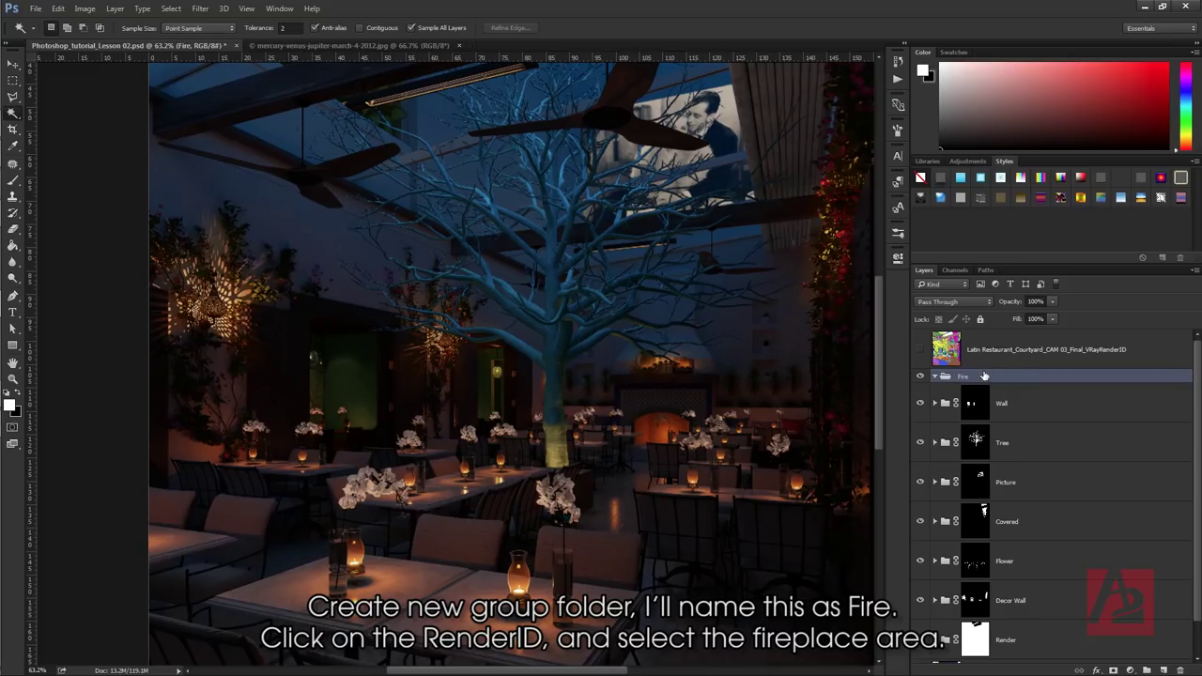
- Select the fireplace opening by colour on the VRayRenderID layer, hide that layer, and mask the Fire group with the selection
{"action": "left_click", "coordinate": [921, 349]}
{"action": "left_click", "coordinate": [652, 430]}
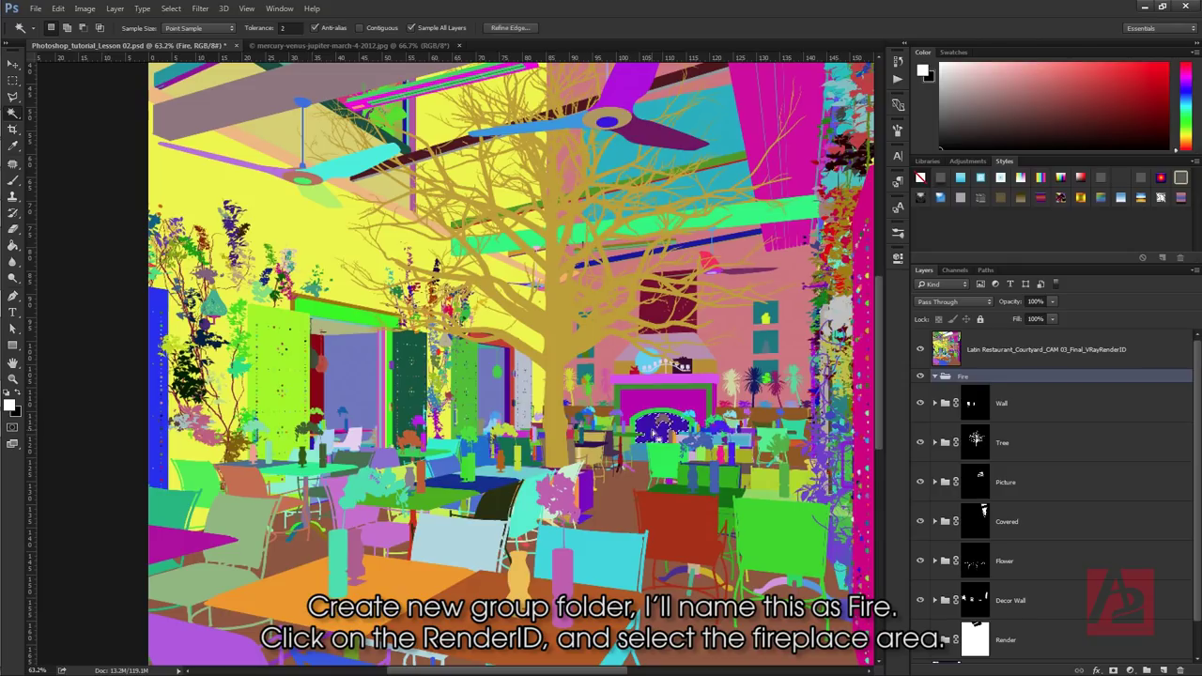
{"action": "left_click", "coordinate": [921, 350]}
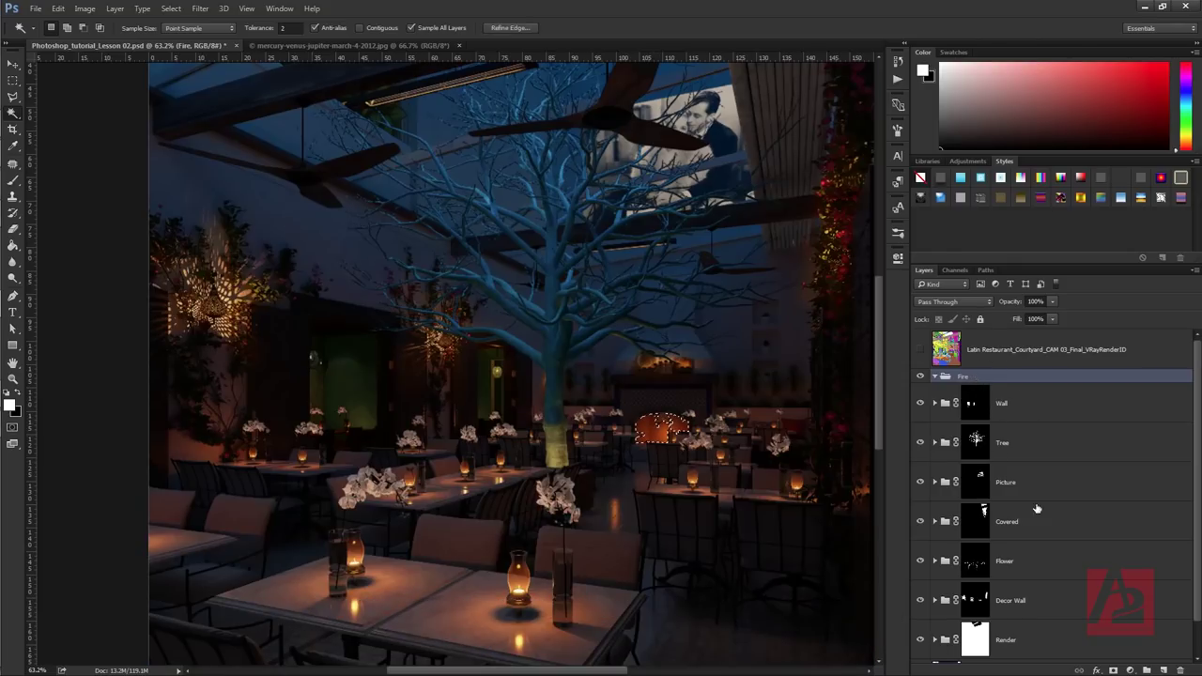
{"action": "left_click", "coordinate": [1113, 670]}
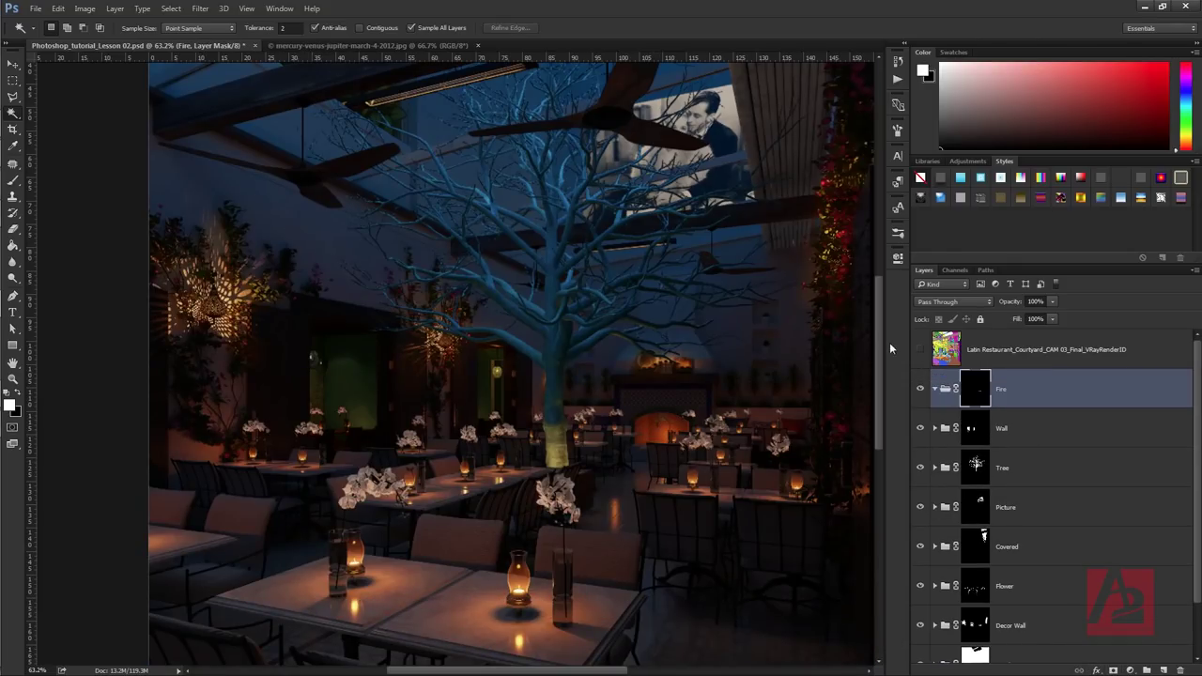
{"action": "left_click", "coordinate": [1050, 390]}
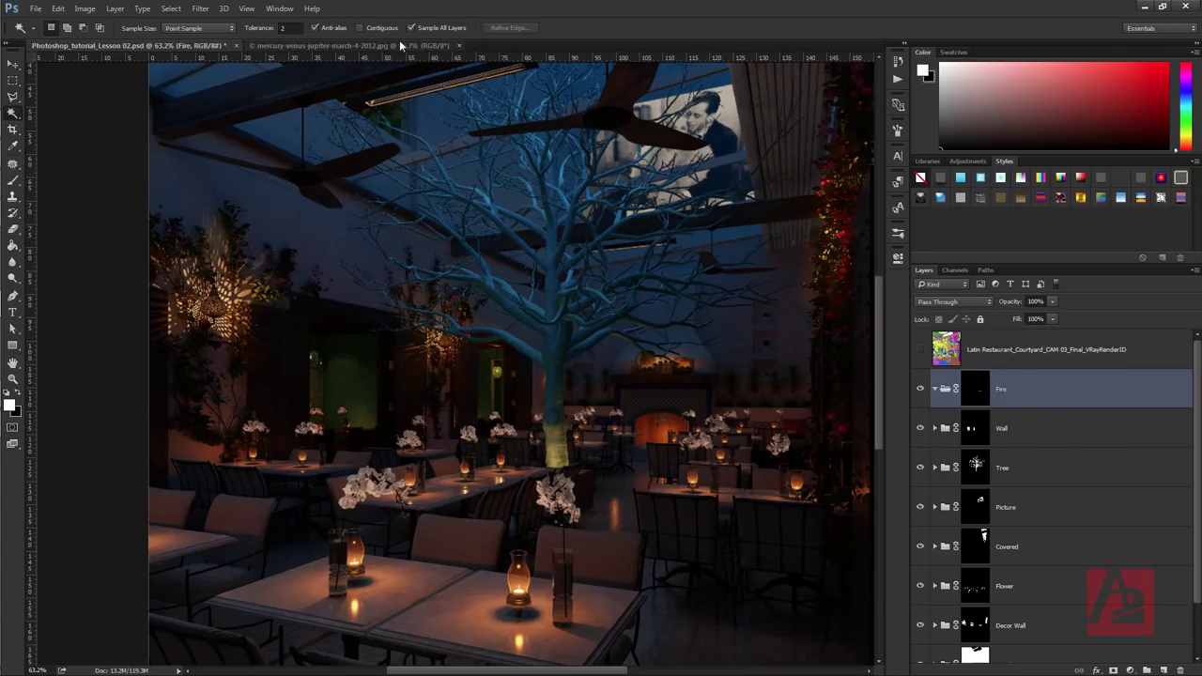
- Copy the whole flame picture from fire-flames.jpg and return to the Photoshop_tutorial_Lesson 02.psd document
{"action": "left_click", "coordinate": [498, 45]}
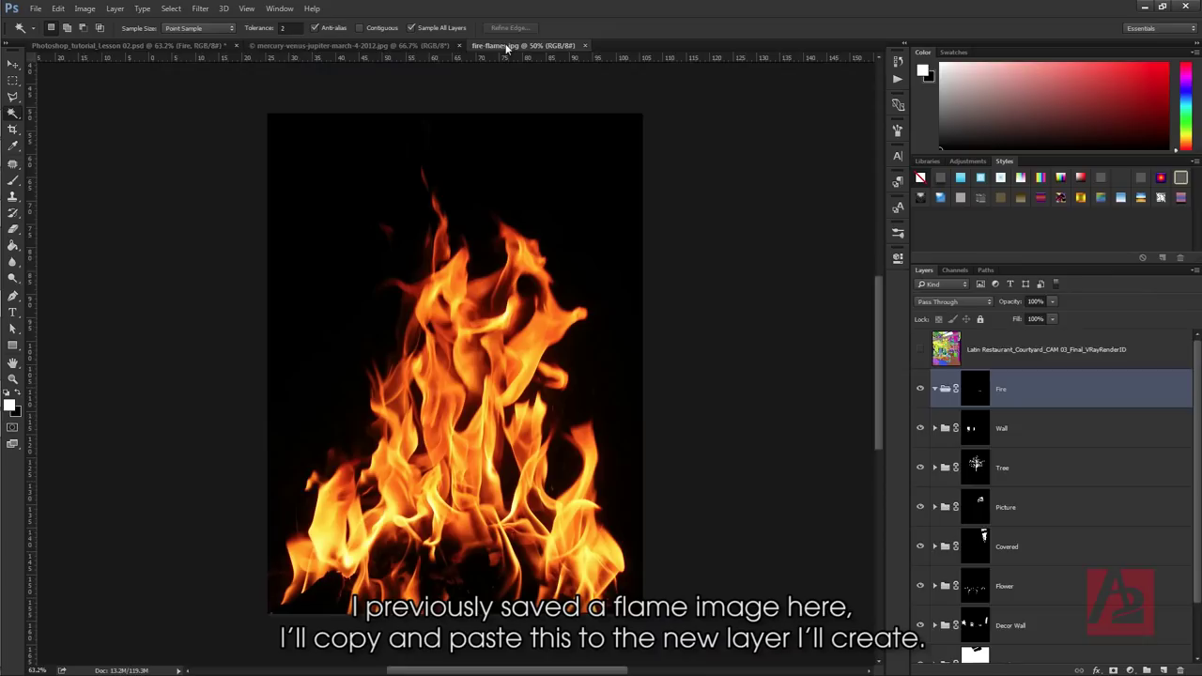
{"action": "right_click", "coordinate": [499, 423]}
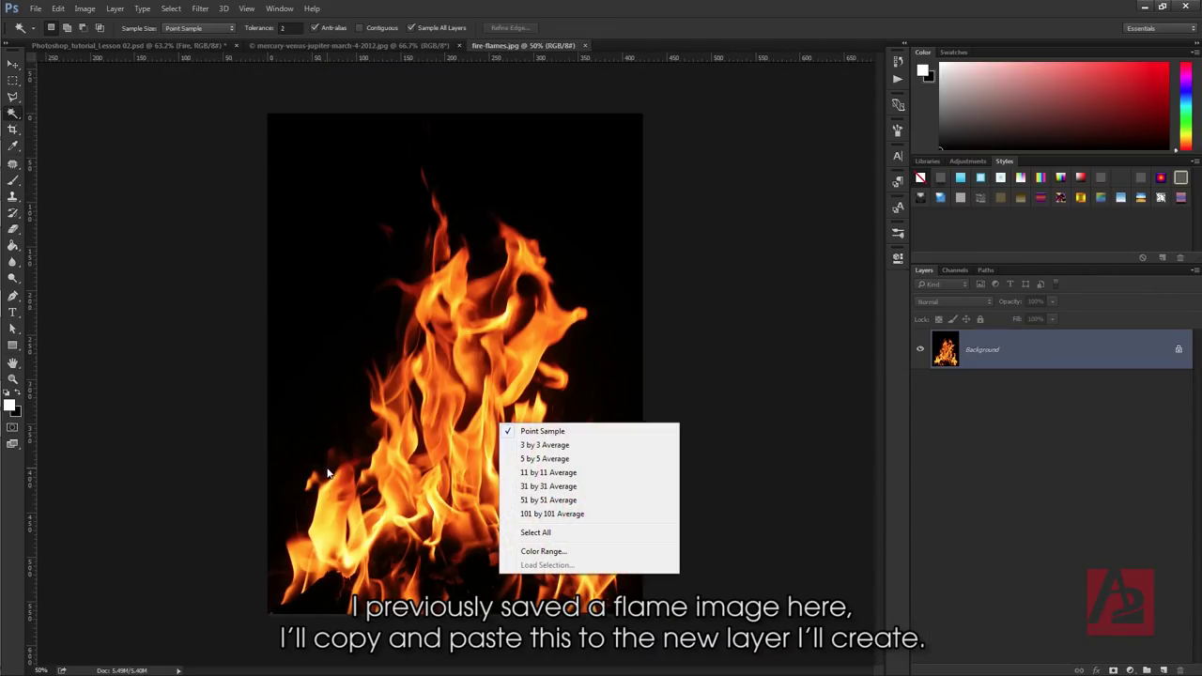
{"action": "left_click", "coordinate": [428, 399]}
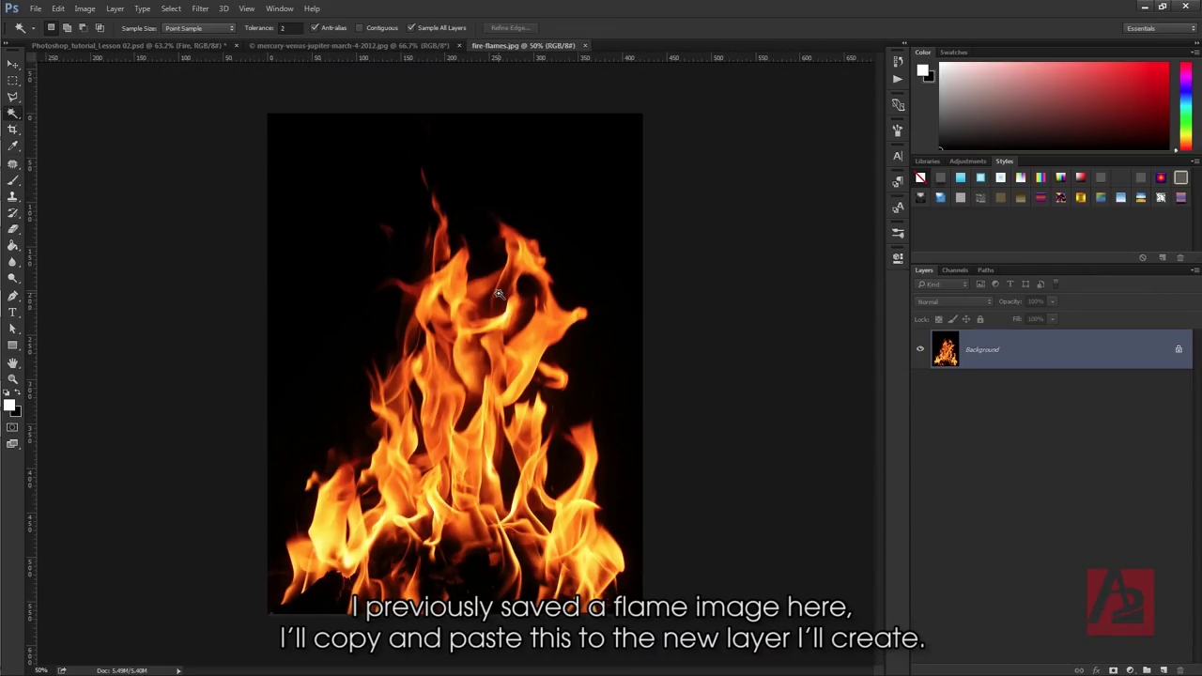
{"action": "left_click", "coordinate": [941, 350], "text": "ctrl"}
{"action": "left_click", "coordinate": [182, 47]}
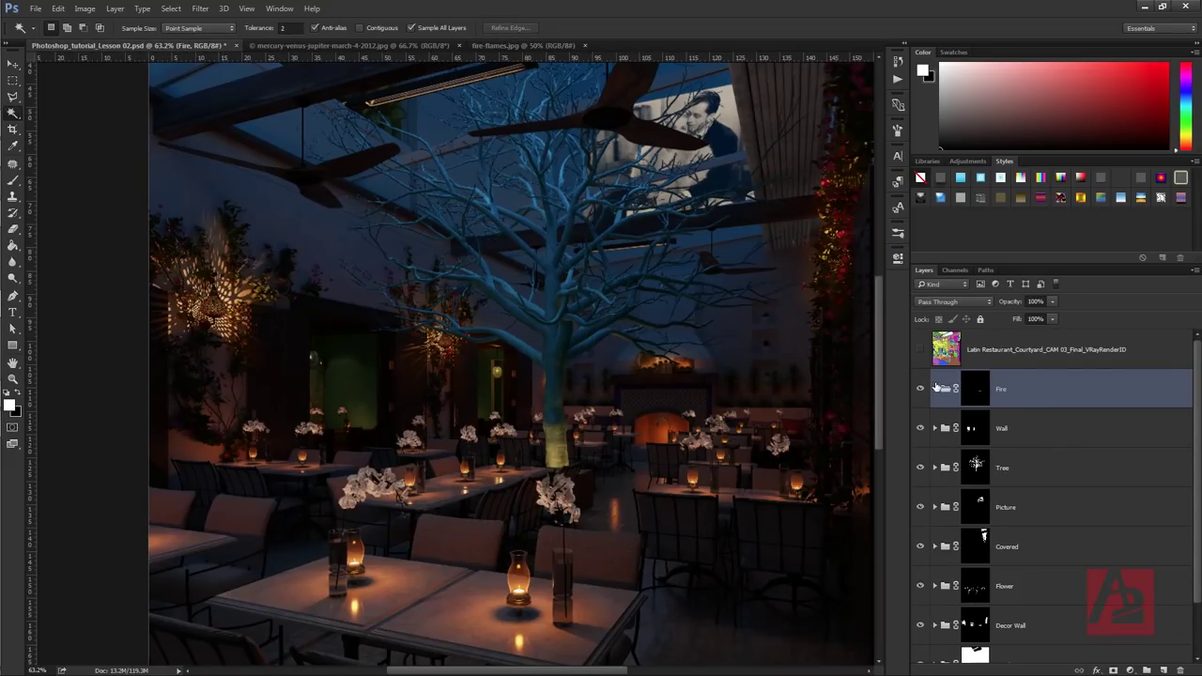
- Paste the copied flame onto a new layer inside the Fire group and scale it to about 4.8% within the fireplace opening
{"action": "left_click", "coordinate": [1163, 669]}
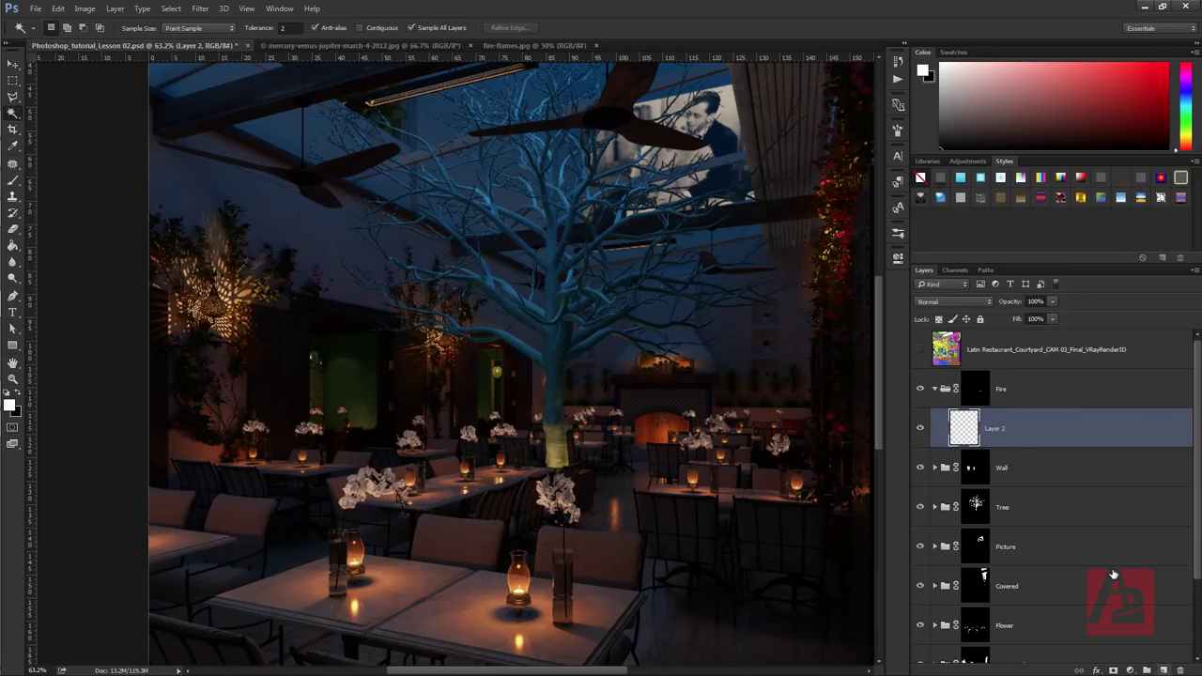
{"action": "key", "text": "ctrl+v"}
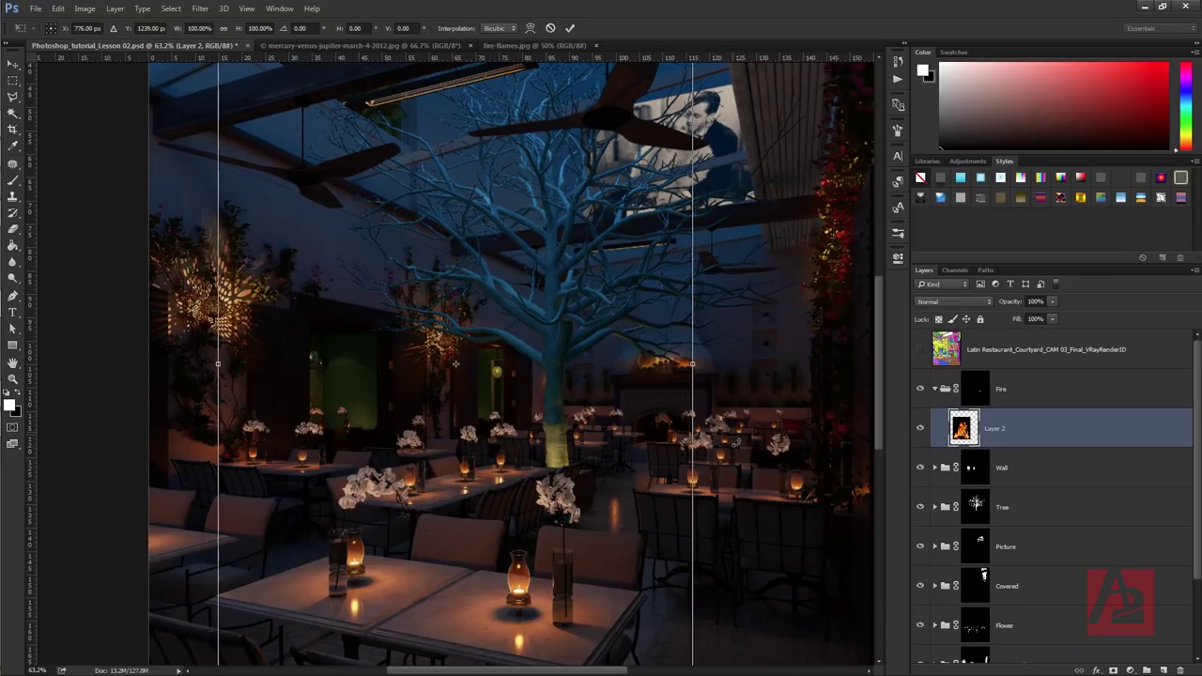
{"action": "scroll", "coordinate": [688, 324], "scroll_direction": "down", "scroll_amount": 1}
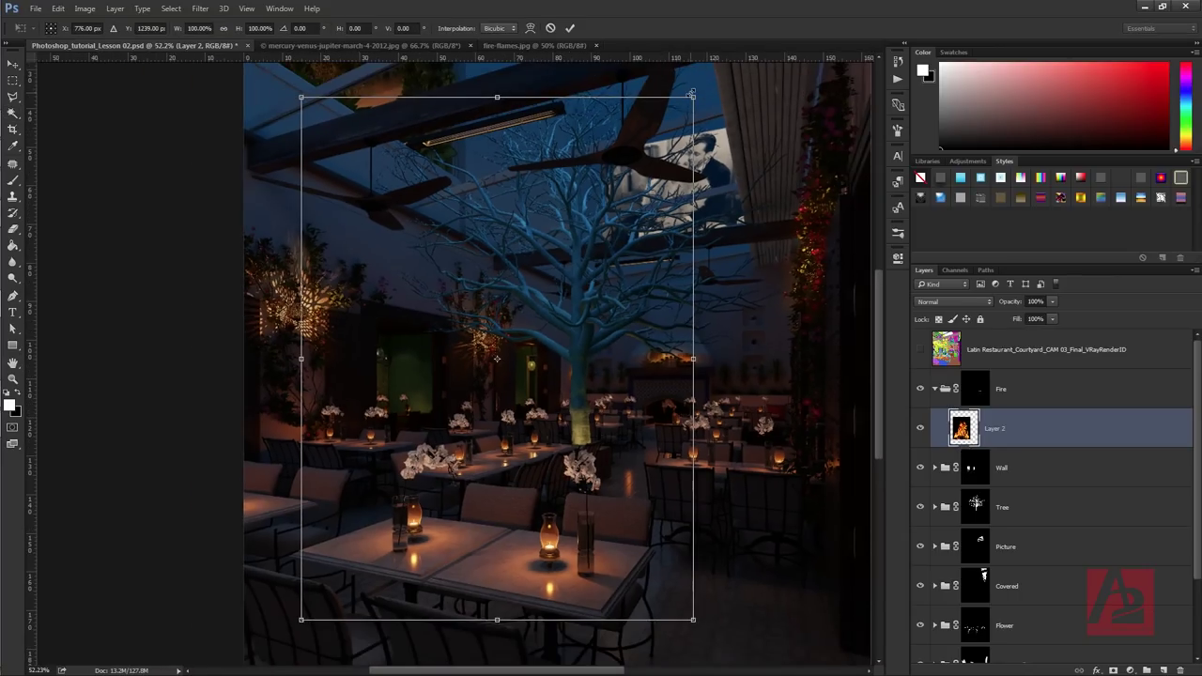
{"action": "left_click_drag", "start_coordinate": [693, 101], "coordinate": [716, 413]}
{"action": "scroll", "coordinate": [677, 423], "scroll_direction": "up", "scroll_amount": 5}
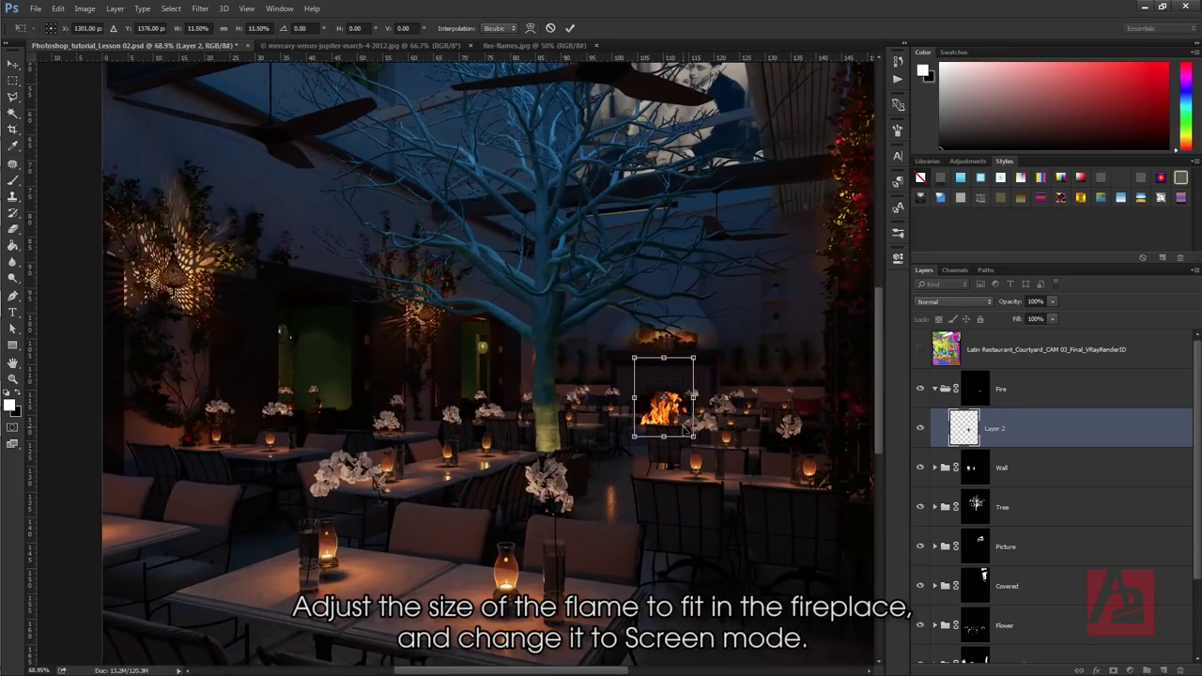
{"action": "scroll", "coordinate": [678, 421], "scroll_direction": "up", "scroll_amount": 1}
{"action": "left_click_drag", "start_coordinate": [724, 251], "coordinate": [663, 379]}
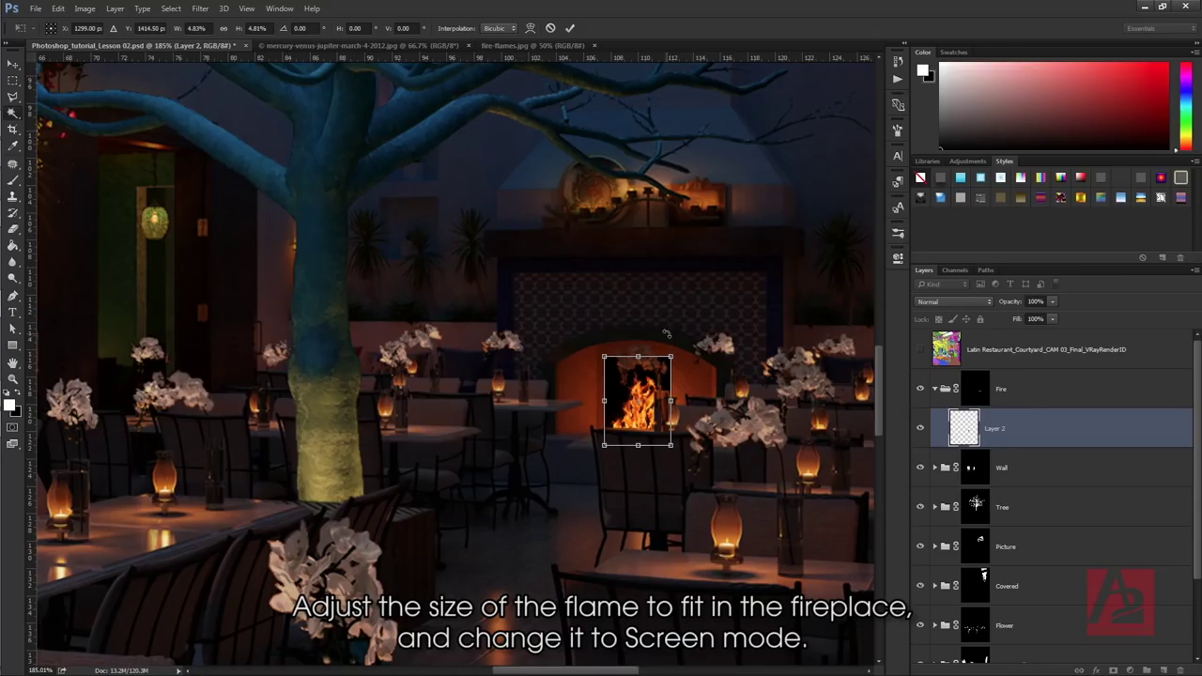
{"action": "key", "text": "Return"}
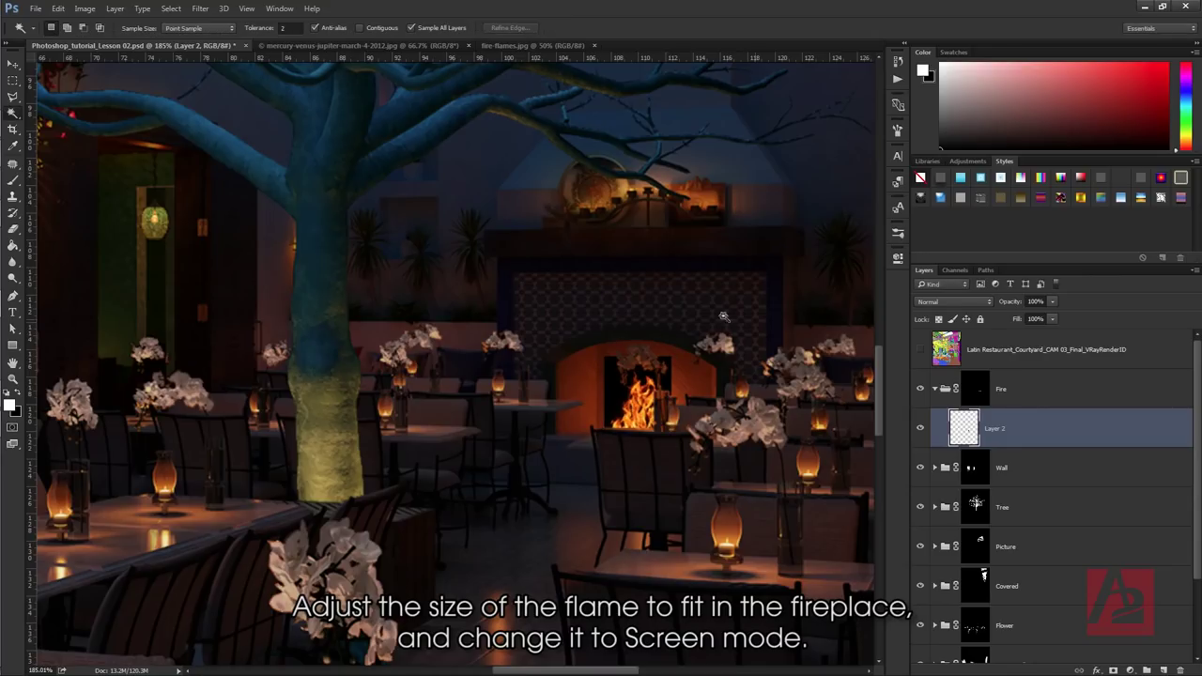
- Set the flame layer's blend mode to Screen and collapse the Fire group
{"action": "left_click", "coordinate": [976, 302]}
{"action": "left_click", "coordinate": [938, 388]}
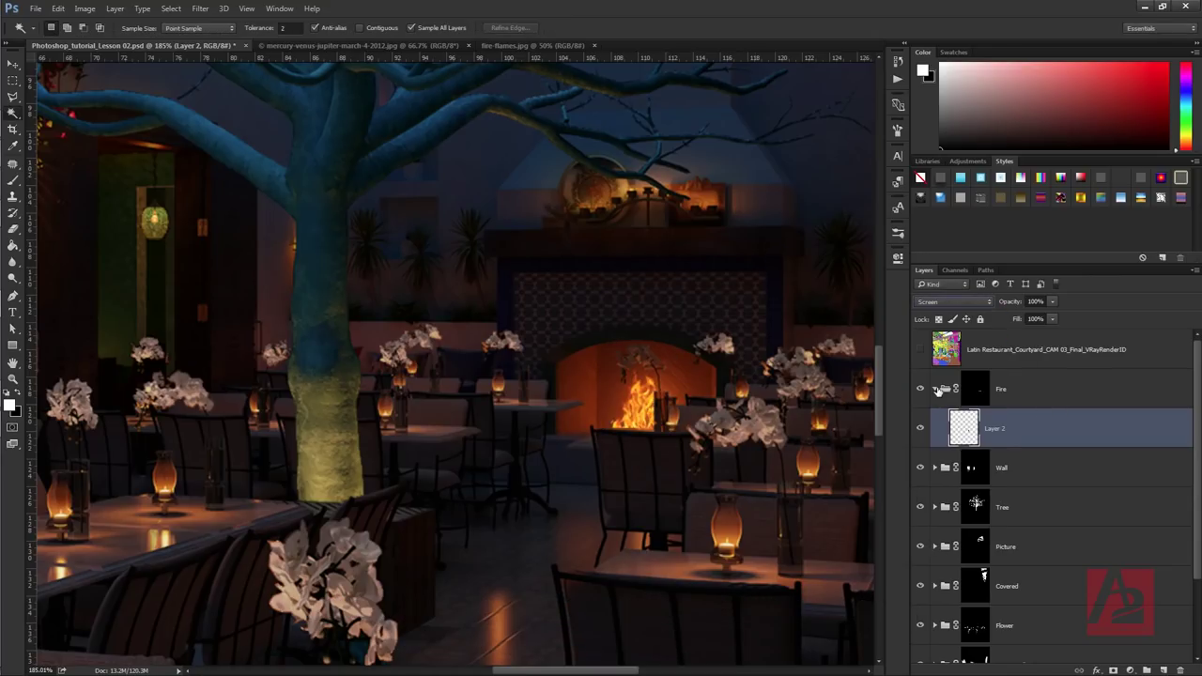
{"action": "left_click_drag", "start_coordinate": [1053, 310], "coordinate": [1041, 413]}
{"action": "left_click", "coordinate": [935, 390]}
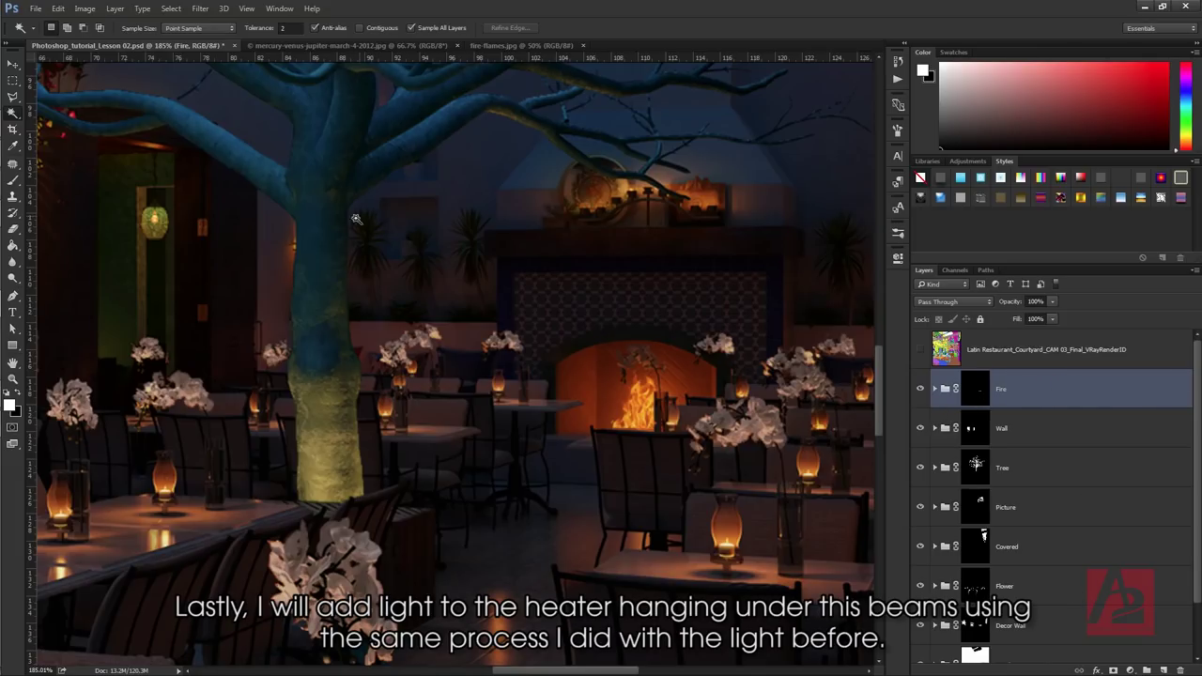
- Create a layer group named Light above the Fire group and give it a layer mask inverted to black
{"action": "left_click_drag", "start_coordinate": [516, 232], "coordinate": [511, 202]}
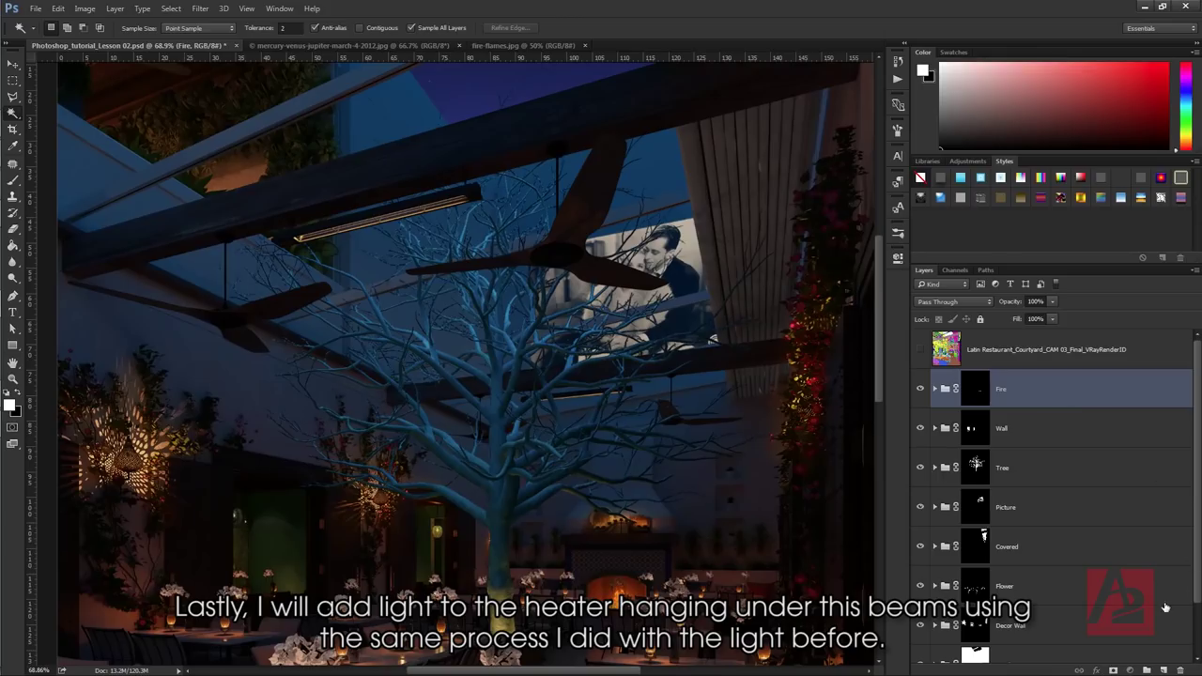
{"action": "left_click", "coordinate": [1146, 669]}
{"action": "double_click", "coordinate": [978, 377]}
{"action": "type", "text": "L"}
{"action": "key", "text": "Return"}
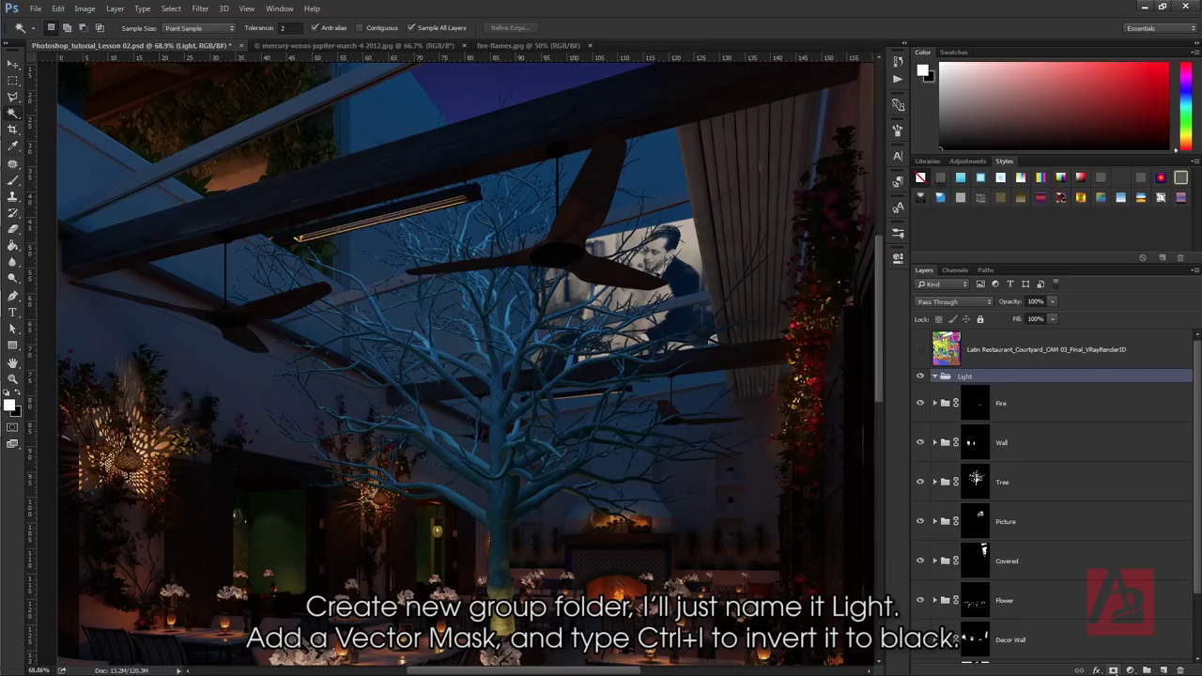
{"action": "left_click", "coordinate": [1113, 671]}
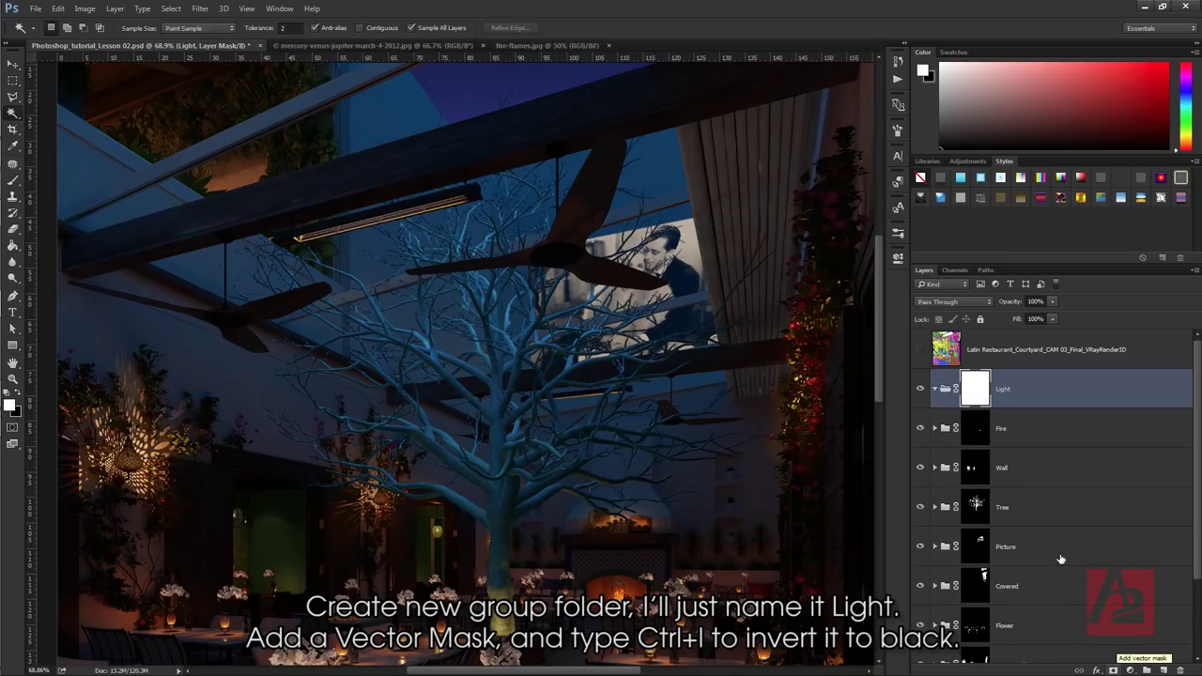
{"action": "key", "text": "ctrl+i"}
- Paint white on the Light group's mask along the large heater under the front beam with a soft 23 px brush
{"action": "left_click", "coordinate": [13, 178]}
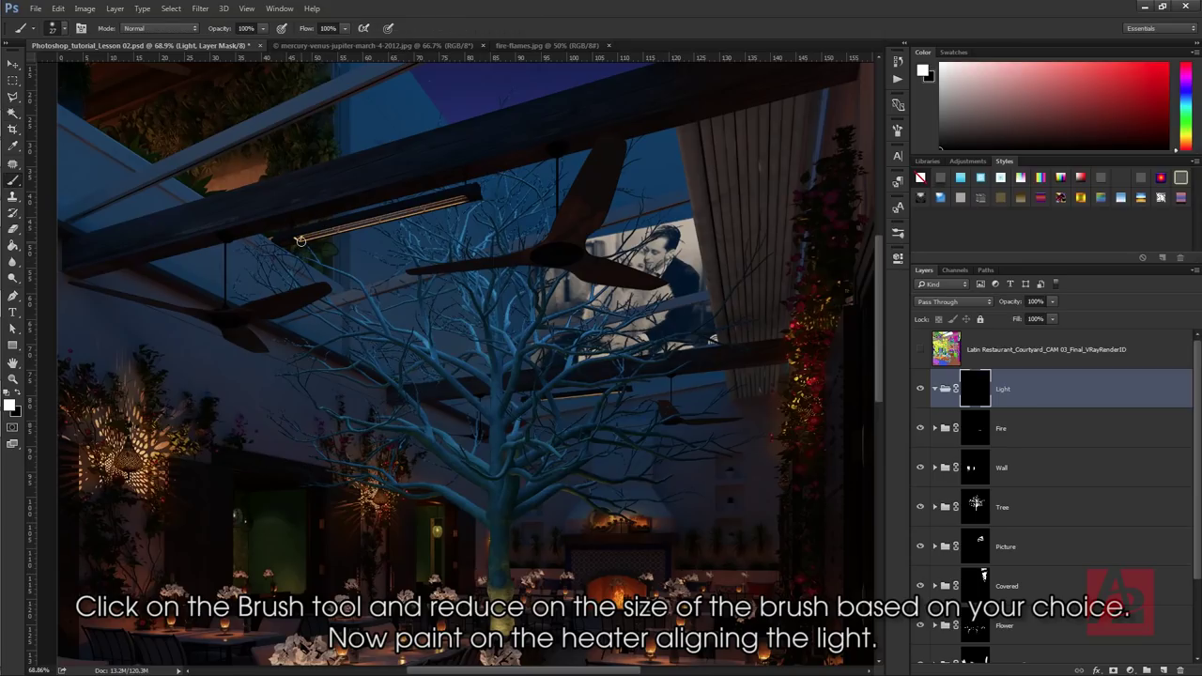
{"action": "scroll", "coordinate": [299, 241], "scroll_direction": "up", "scroll_amount": 5}
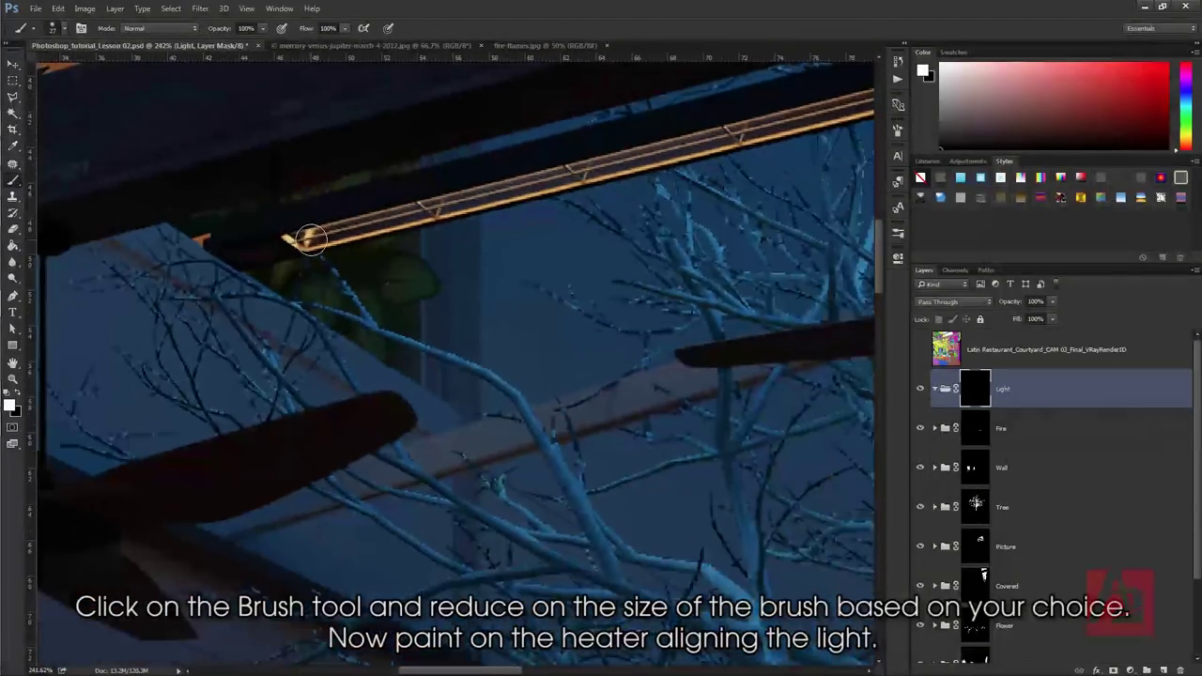
{"action": "right_click", "coordinate": [311, 240]}
{"action": "left_click_drag", "start_coordinate": [386, 268], "coordinate": [383, 269]}
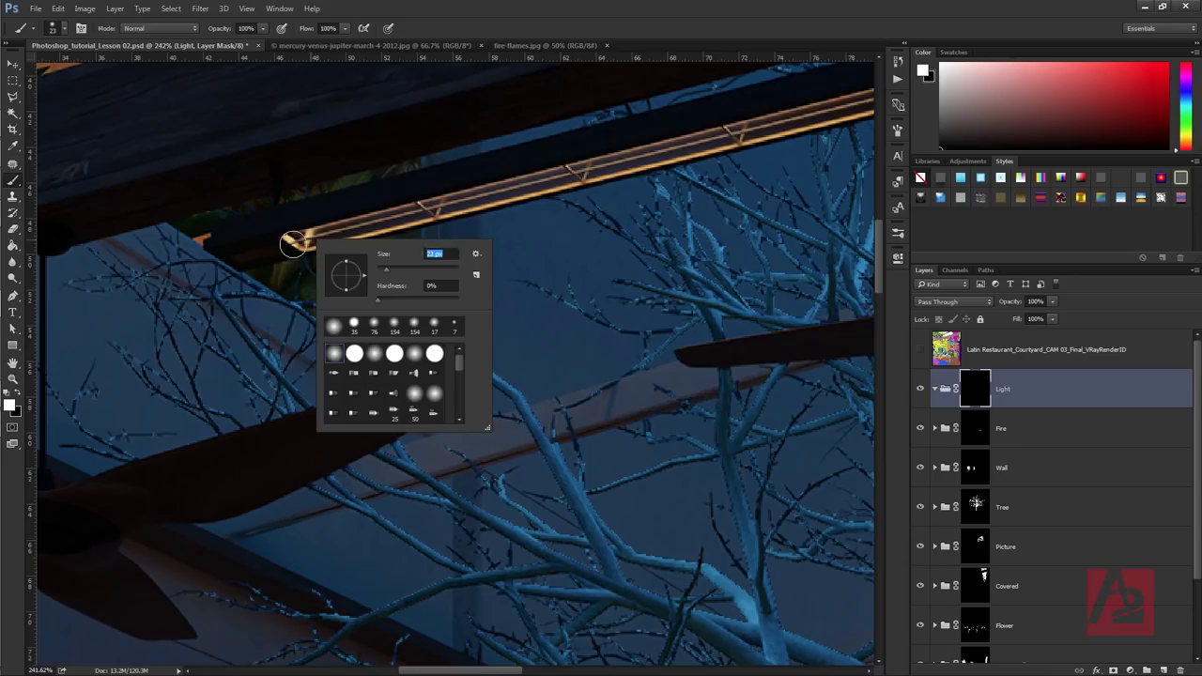
{"action": "left_click", "coordinate": [297, 242]}
{"action": "left_click_drag", "start_coordinate": [768, 128], "coordinate": [571, 202]}
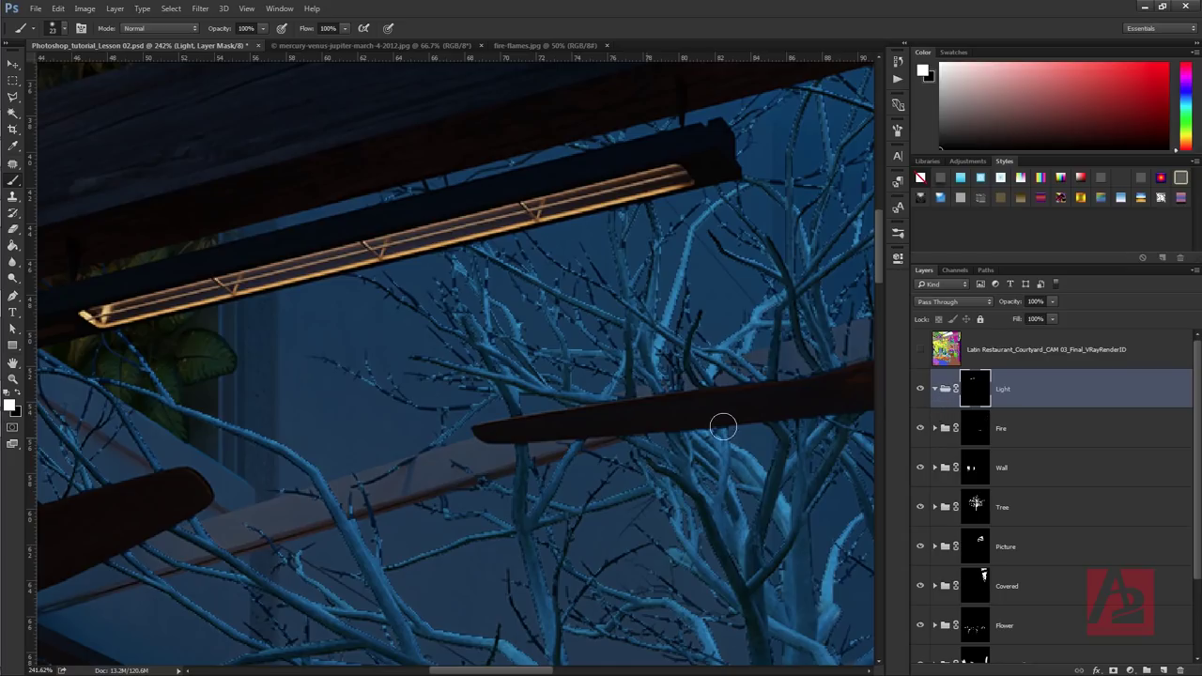
- Paint the small heater behind the tree into the Light group's mask with a 10 px brush, skipping the branches
{"action": "left_click_drag", "start_coordinate": [611, 384], "coordinate": [582, 301]}
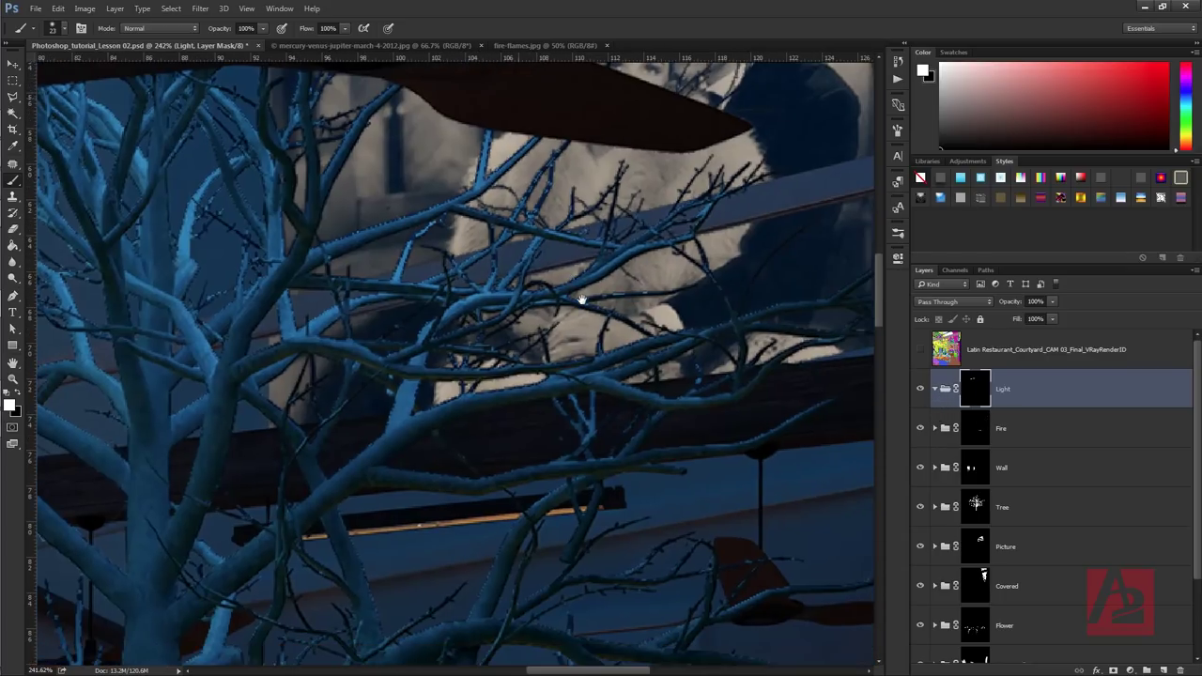
{"action": "left_click_drag", "start_coordinate": [507, 513], "coordinate": [601, 384]}
{"action": "scroll", "coordinate": [394, 413], "scroll_direction": "up", "scroll_amount": 5}
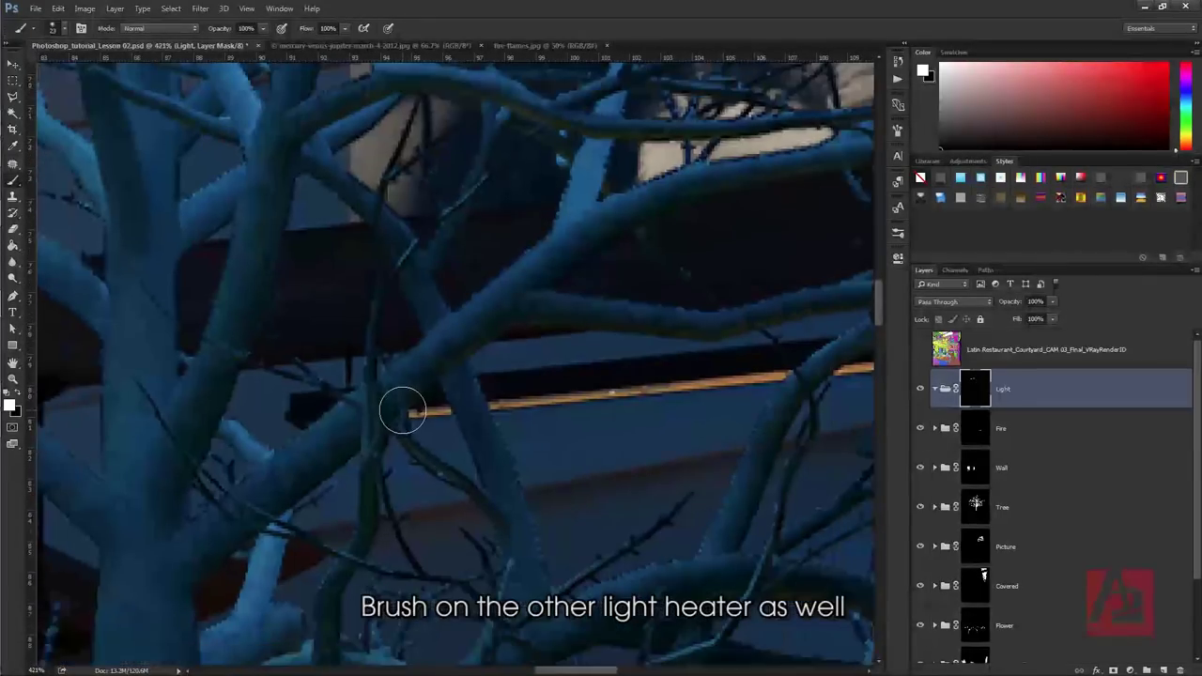
{"action": "right_click", "coordinate": [422, 404]}
{"action": "left_click_drag", "start_coordinate": [493, 436], "coordinate": [490, 433]}
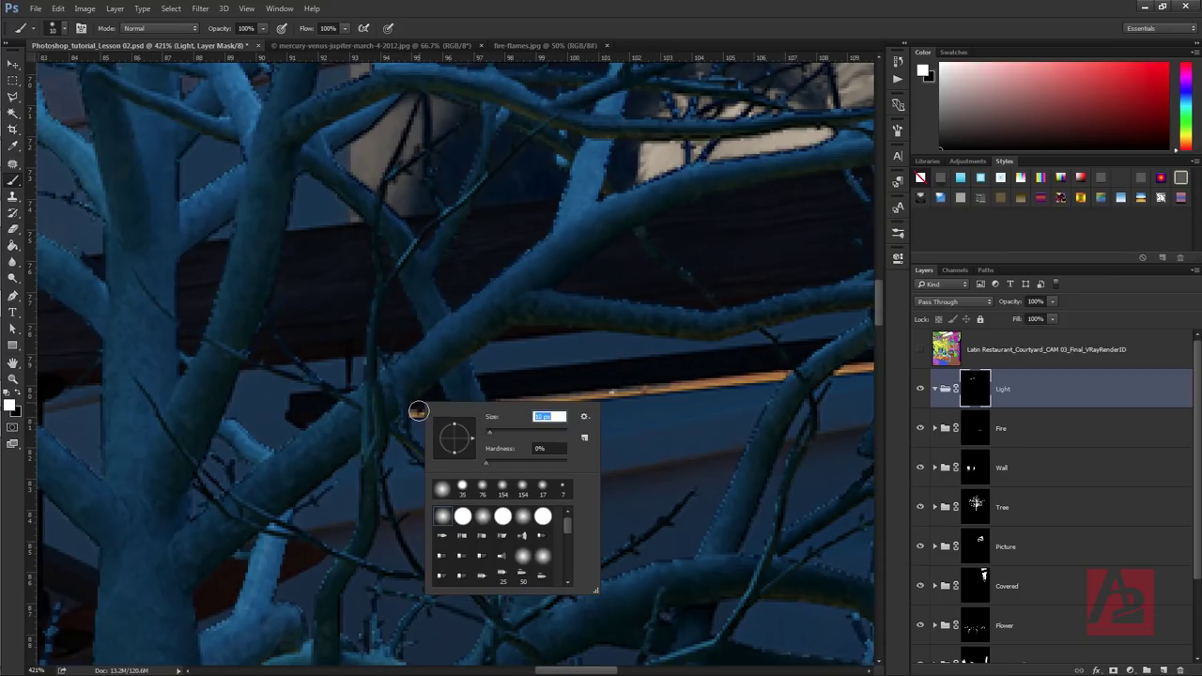
{"action": "key", "text": "Return"}
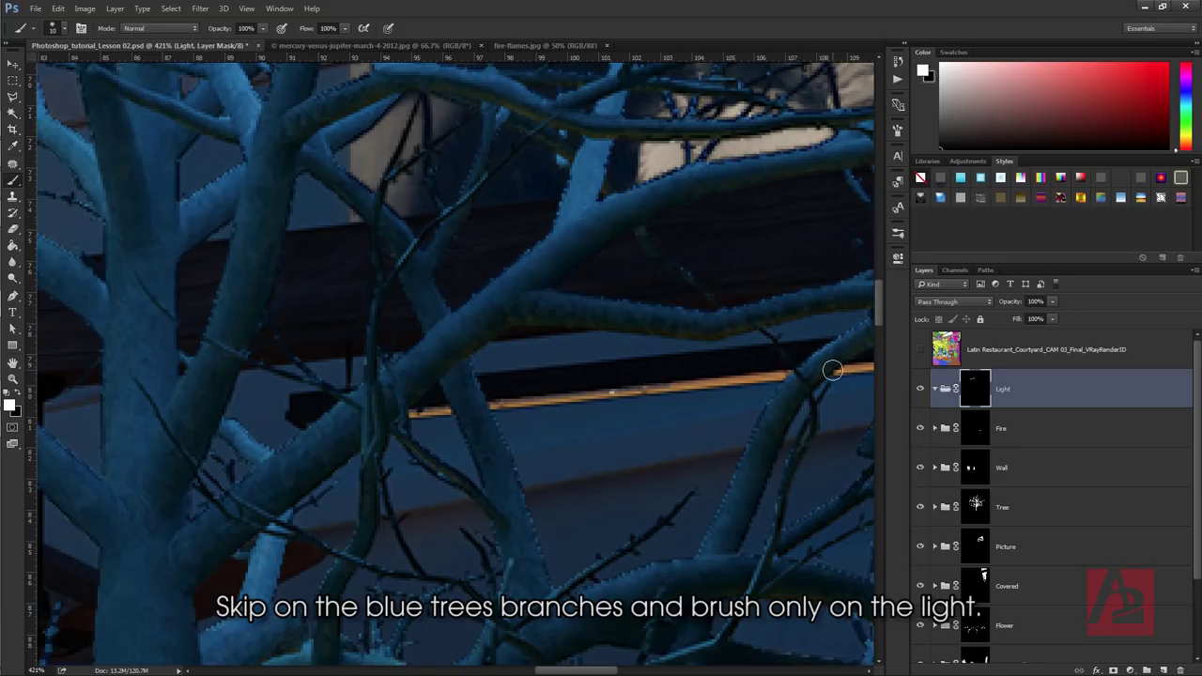
{"action": "scroll", "coordinate": [816, 375], "scroll_direction": "right", "scroll_amount": 3}
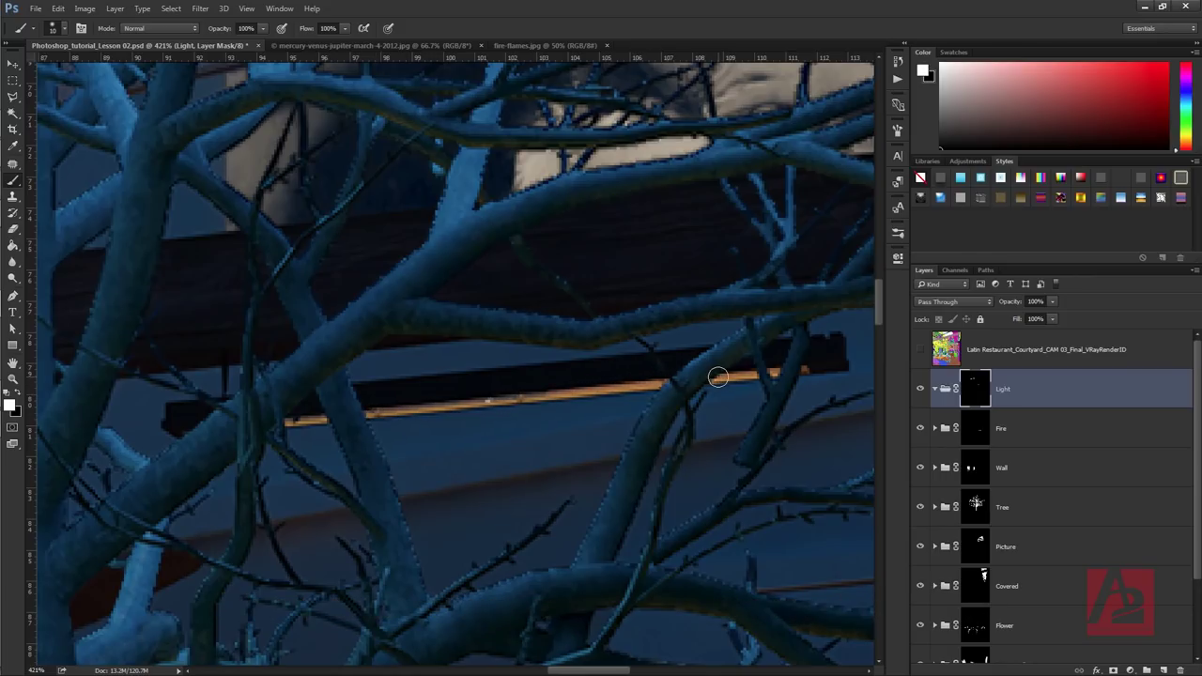
- Add a Curves adjustment with input 124 raised to output 177 and place it inside the Light group
{"action": "left_click", "coordinate": [1006, 393]}
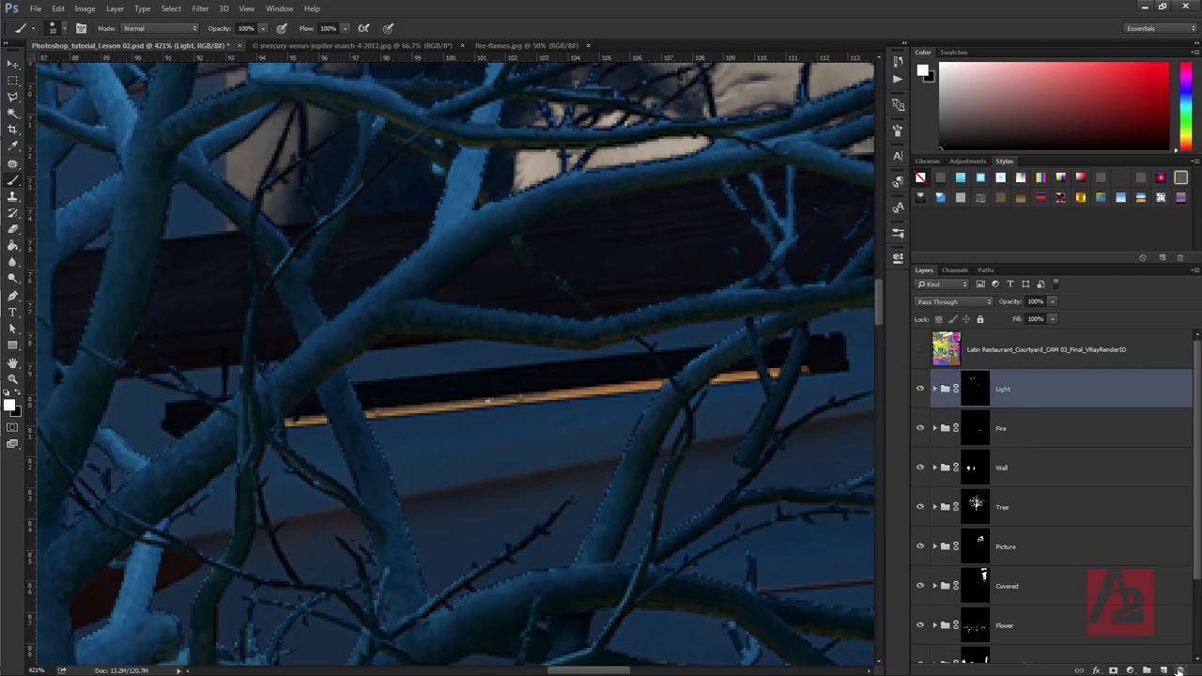
{"action": "left_click", "coordinate": [1130, 670]}
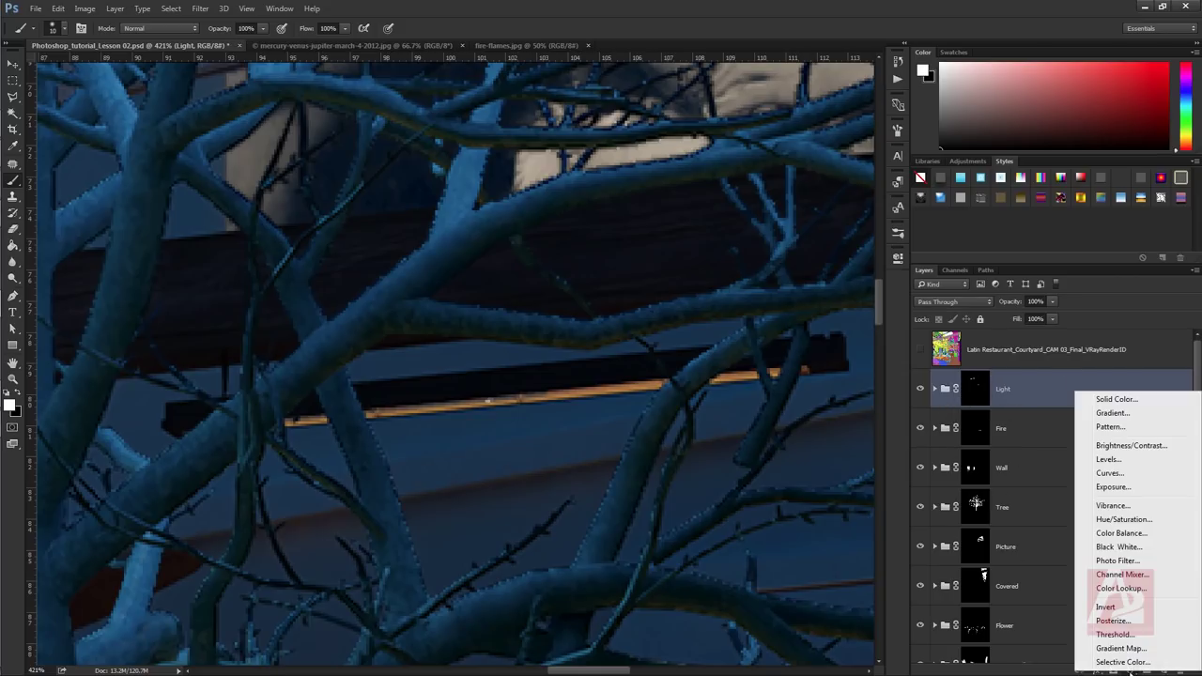
{"action": "left_click", "coordinate": [1110, 473]}
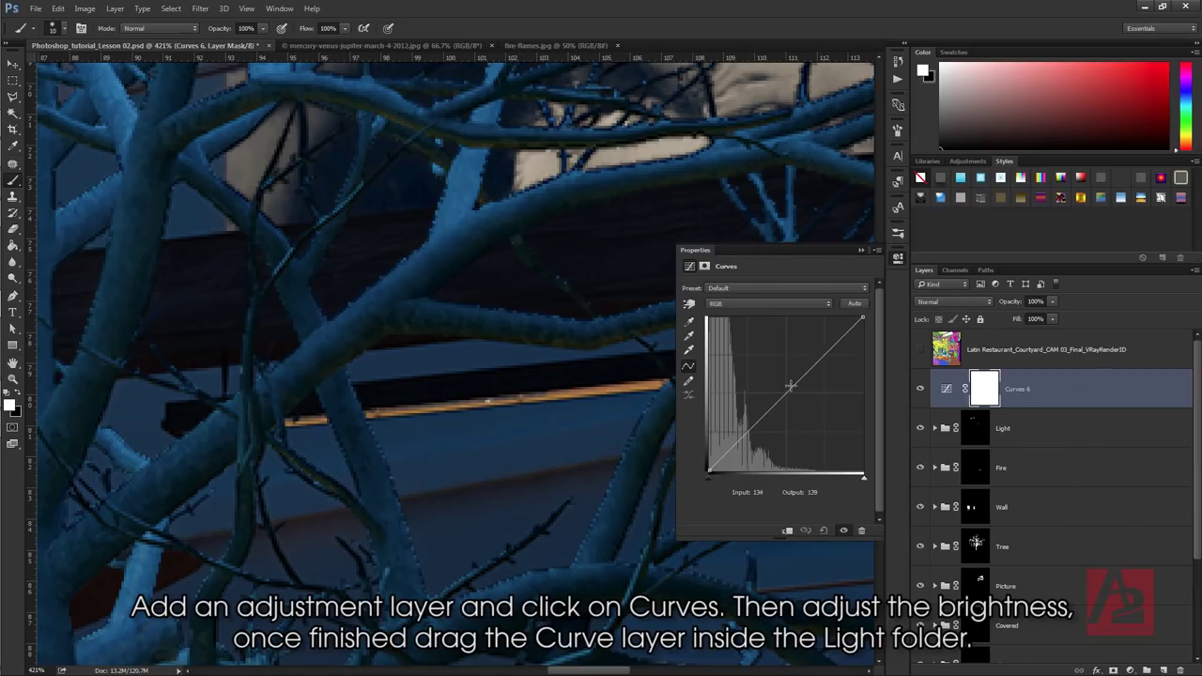
{"action": "left_click_drag", "start_coordinate": [791, 385], "coordinate": [784, 363]}
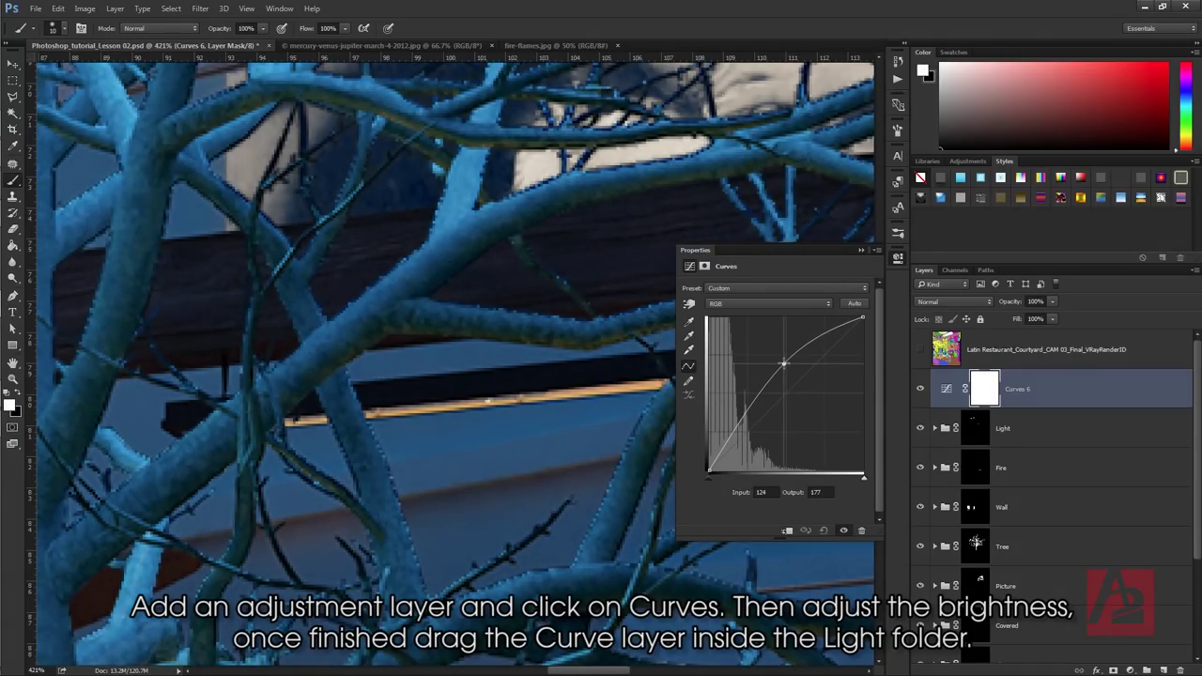
{"action": "left_click_drag", "start_coordinate": [1057, 393], "coordinate": [1067, 416]}
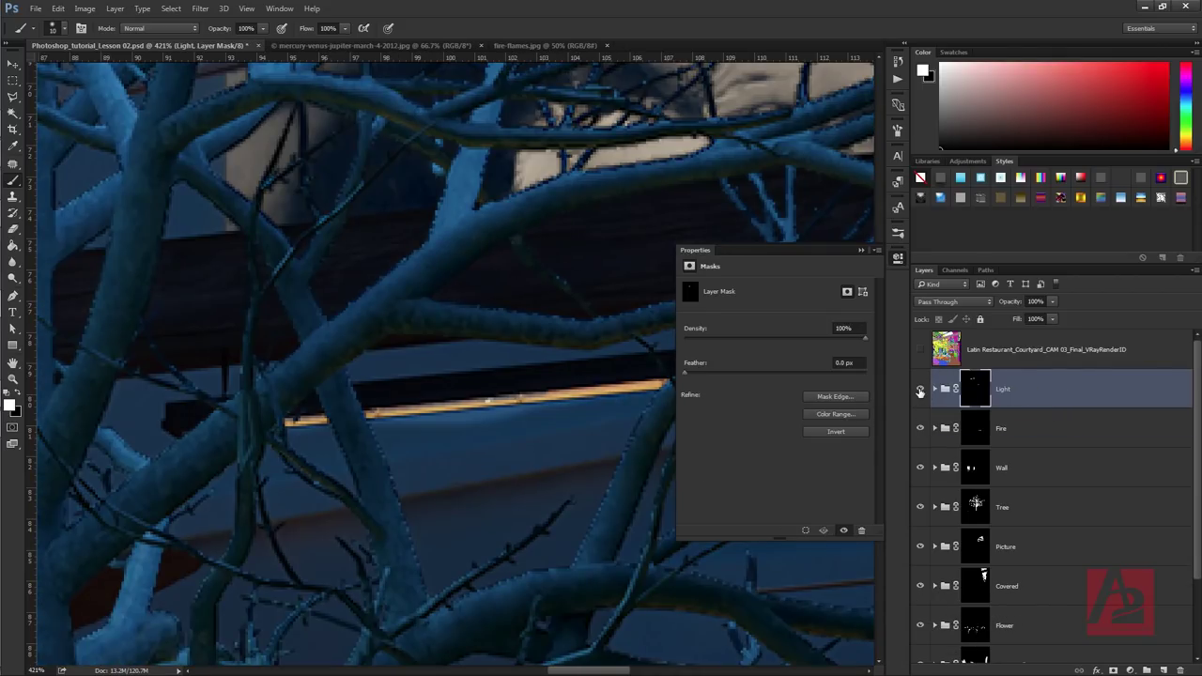
- Compare the heater's brightness with the Light group hidden and shown
{"action": "left_click", "coordinate": [920, 388]}
{"action": "left_click", "coordinate": [920, 388]}
{"action": "left_click", "coordinate": [860, 250]}
{"action": "scroll", "coordinate": [743, 346], "scroll_direction": "down", "scroll_amount": 3}
{"action": "left_click", "coordinate": [920, 389]}
{"action": "left_click", "coordinate": [920, 389]}
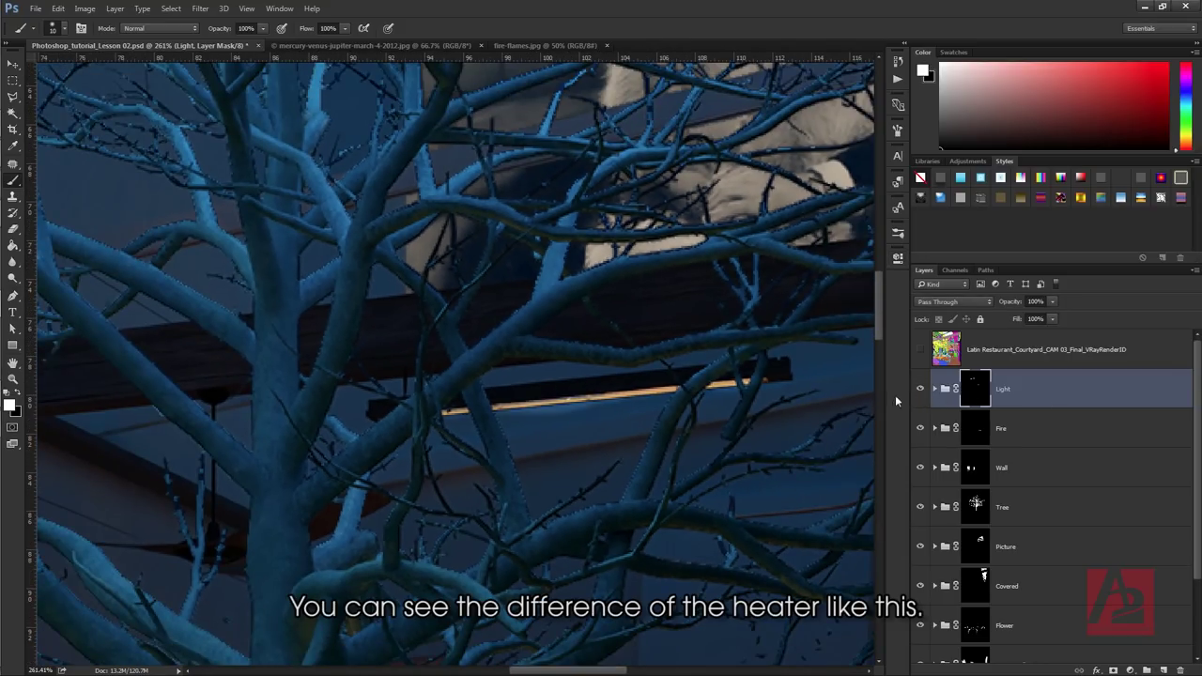
- Add a Color Balance adjustment above the Light group's Curves layer with midtones Cyan-Red +53, Magenta-Green +10 and Yellow-Blue -27, and collapse the group
{"action": "left_click", "coordinate": [934, 389]}
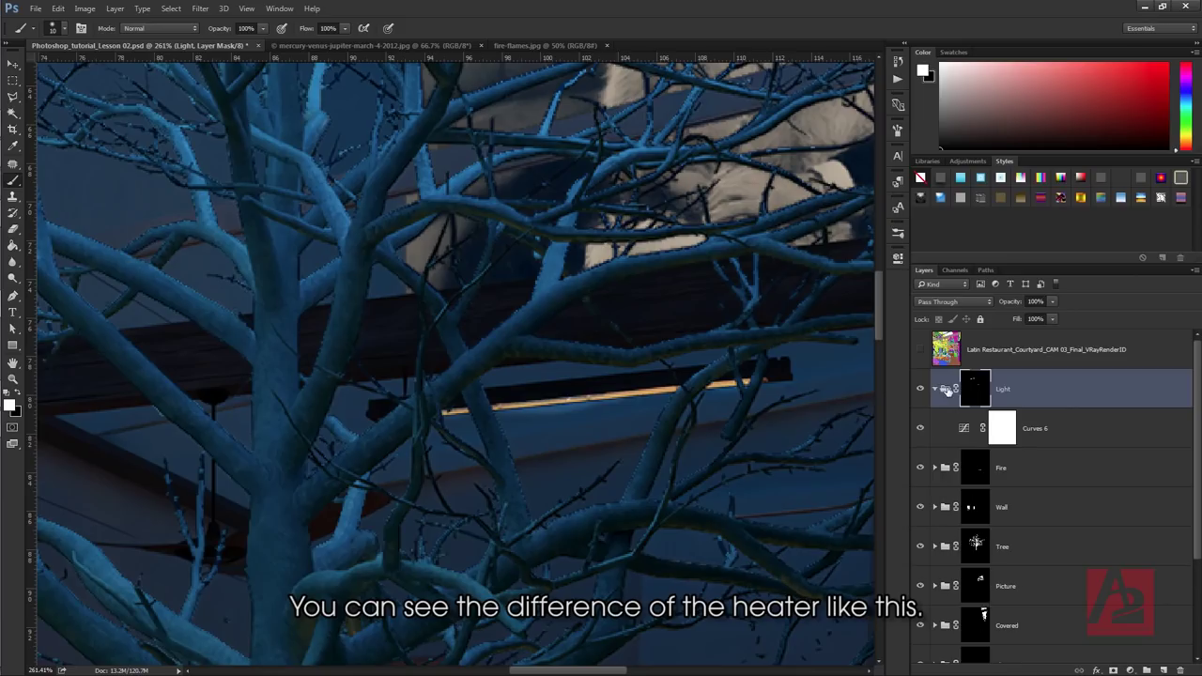
{"action": "left_click", "coordinate": [1106, 438]}
{"action": "left_click", "coordinate": [1129, 670]}
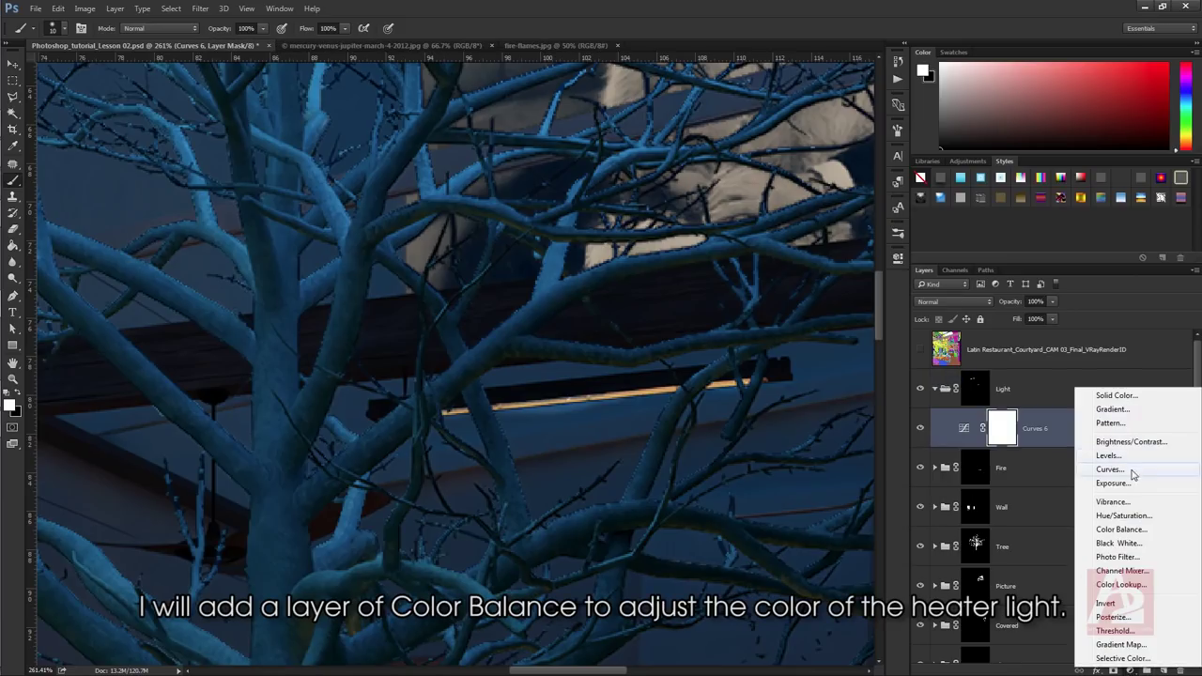
{"action": "left_click", "coordinate": [1125, 528]}
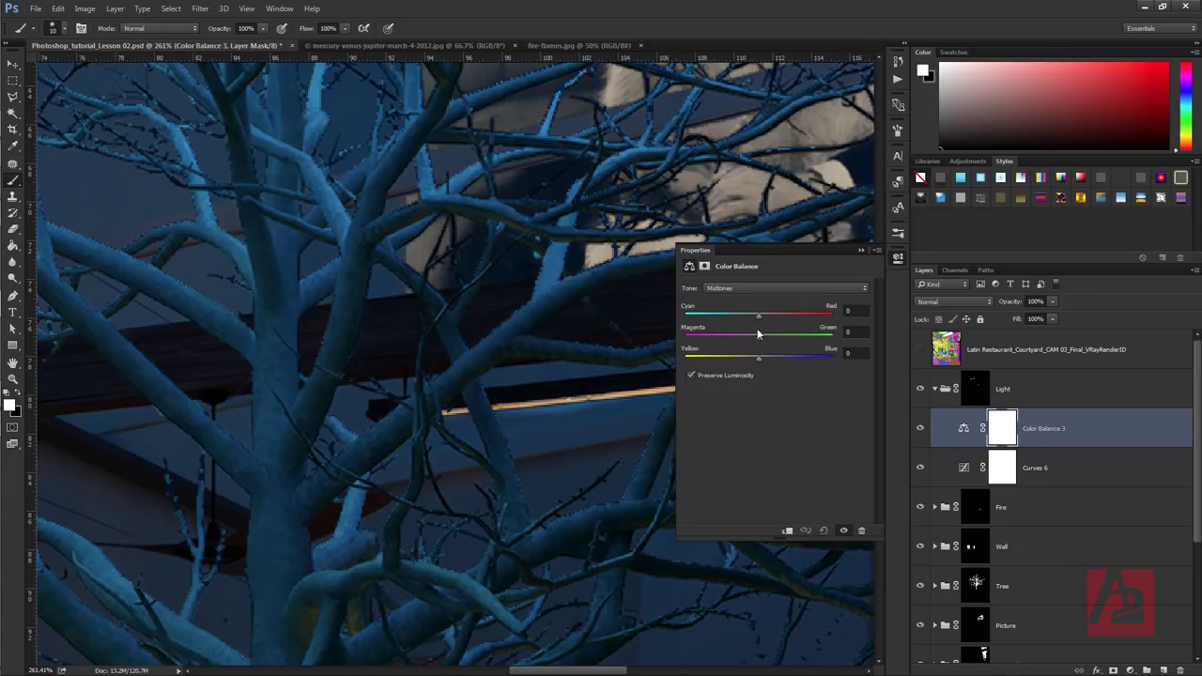
{"action": "left_click", "coordinate": [761, 337]}
{"action": "left_click_drag", "start_coordinate": [734, 332], "coordinate": [733, 333]}
{"action": "left_click_drag", "start_coordinate": [760, 315], "coordinate": [798, 319]}
{"action": "left_click_drag", "start_coordinate": [735, 361], "coordinate": [738, 360]}
{"action": "scroll", "coordinate": [600, 369], "scroll_direction": "down", "scroll_amount": 1}
{"action": "scroll", "coordinate": [600, 369], "scroll_direction": "down", "scroll_amount": 8}
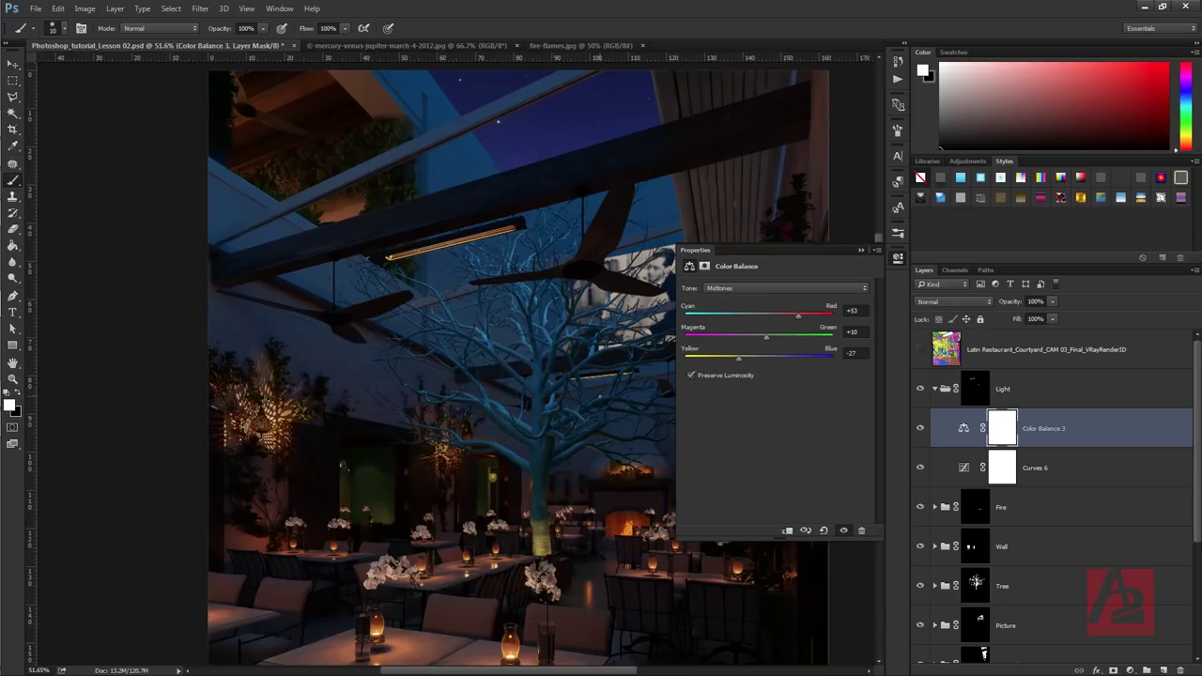
{"action": "scroll", "coordinate": [600, 369], "scroll_direction": "down", "scroll_amount": 2}
{"action": "left_click", "coordinate": [862, 251]}
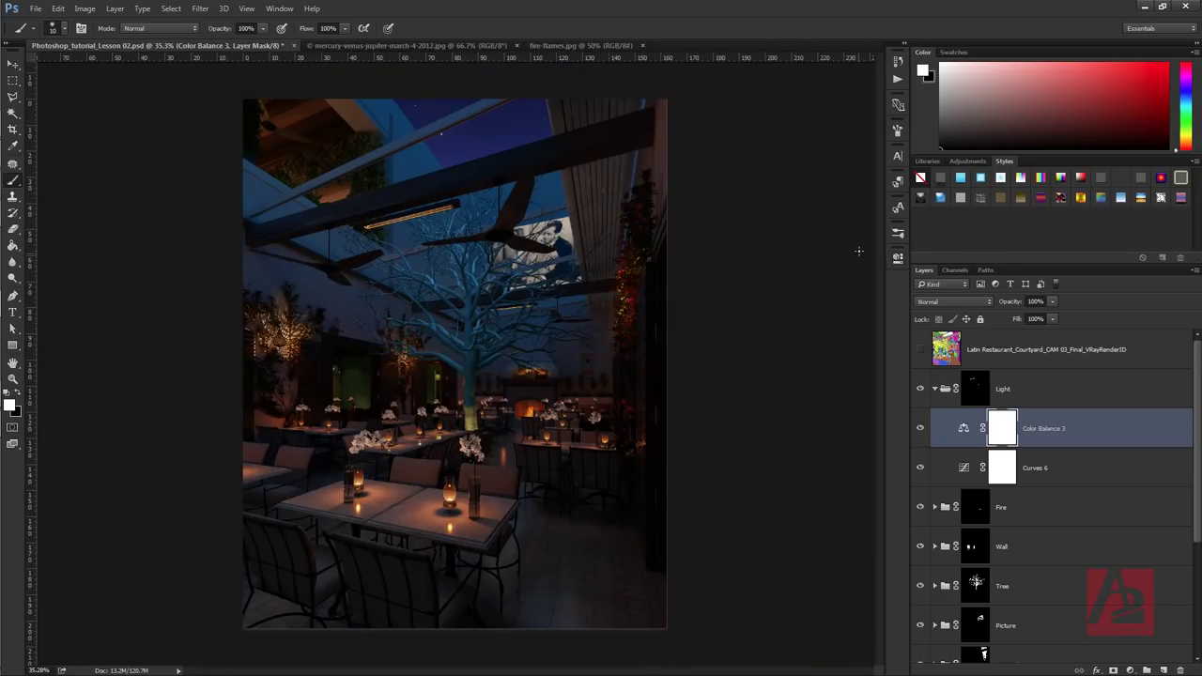
{"action": "left_click", "coordinate": [964, 428]}
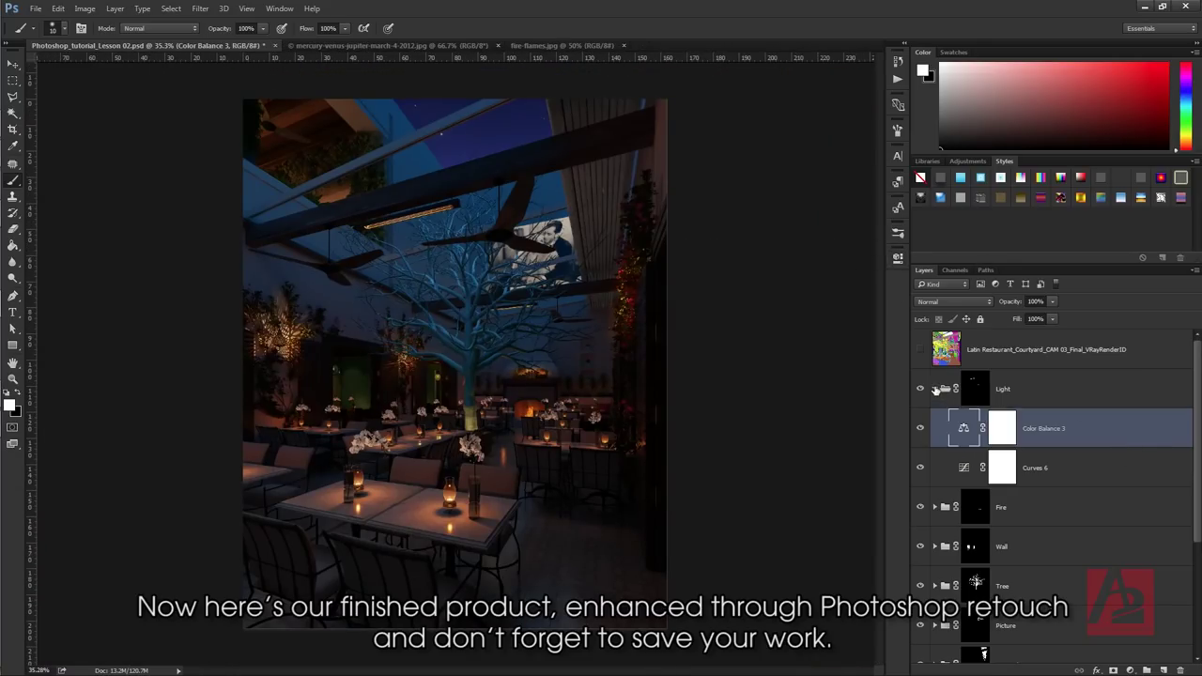
{"action": "left_click", "coordinate": [935, 390]}
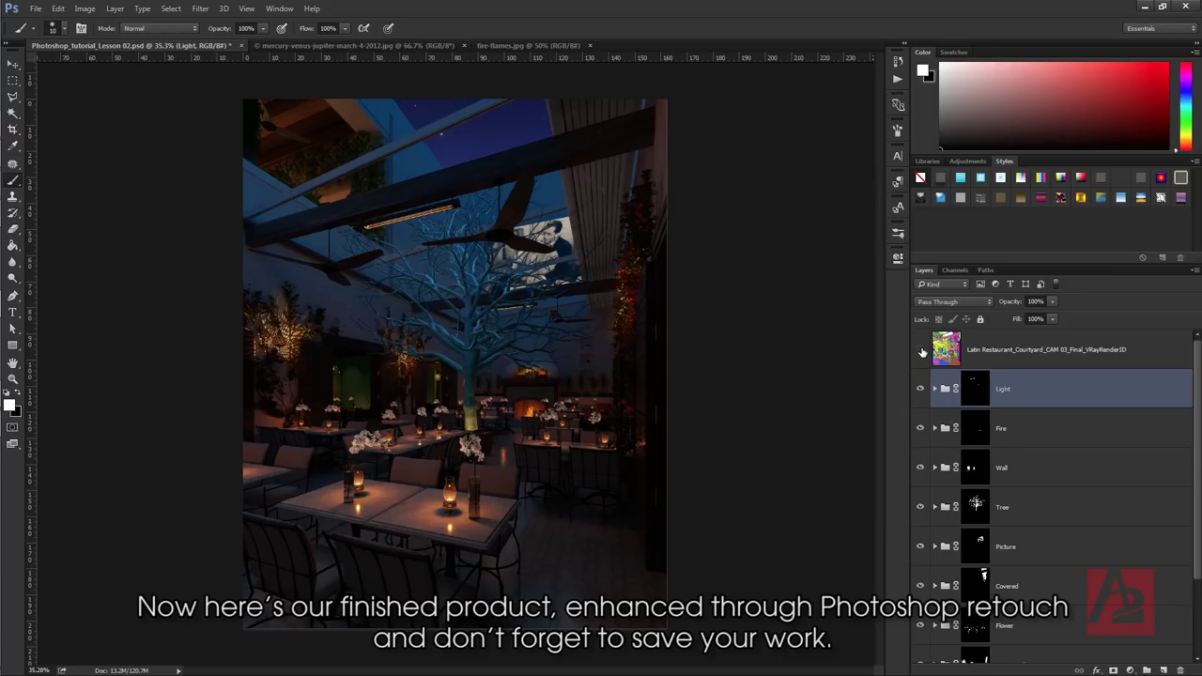